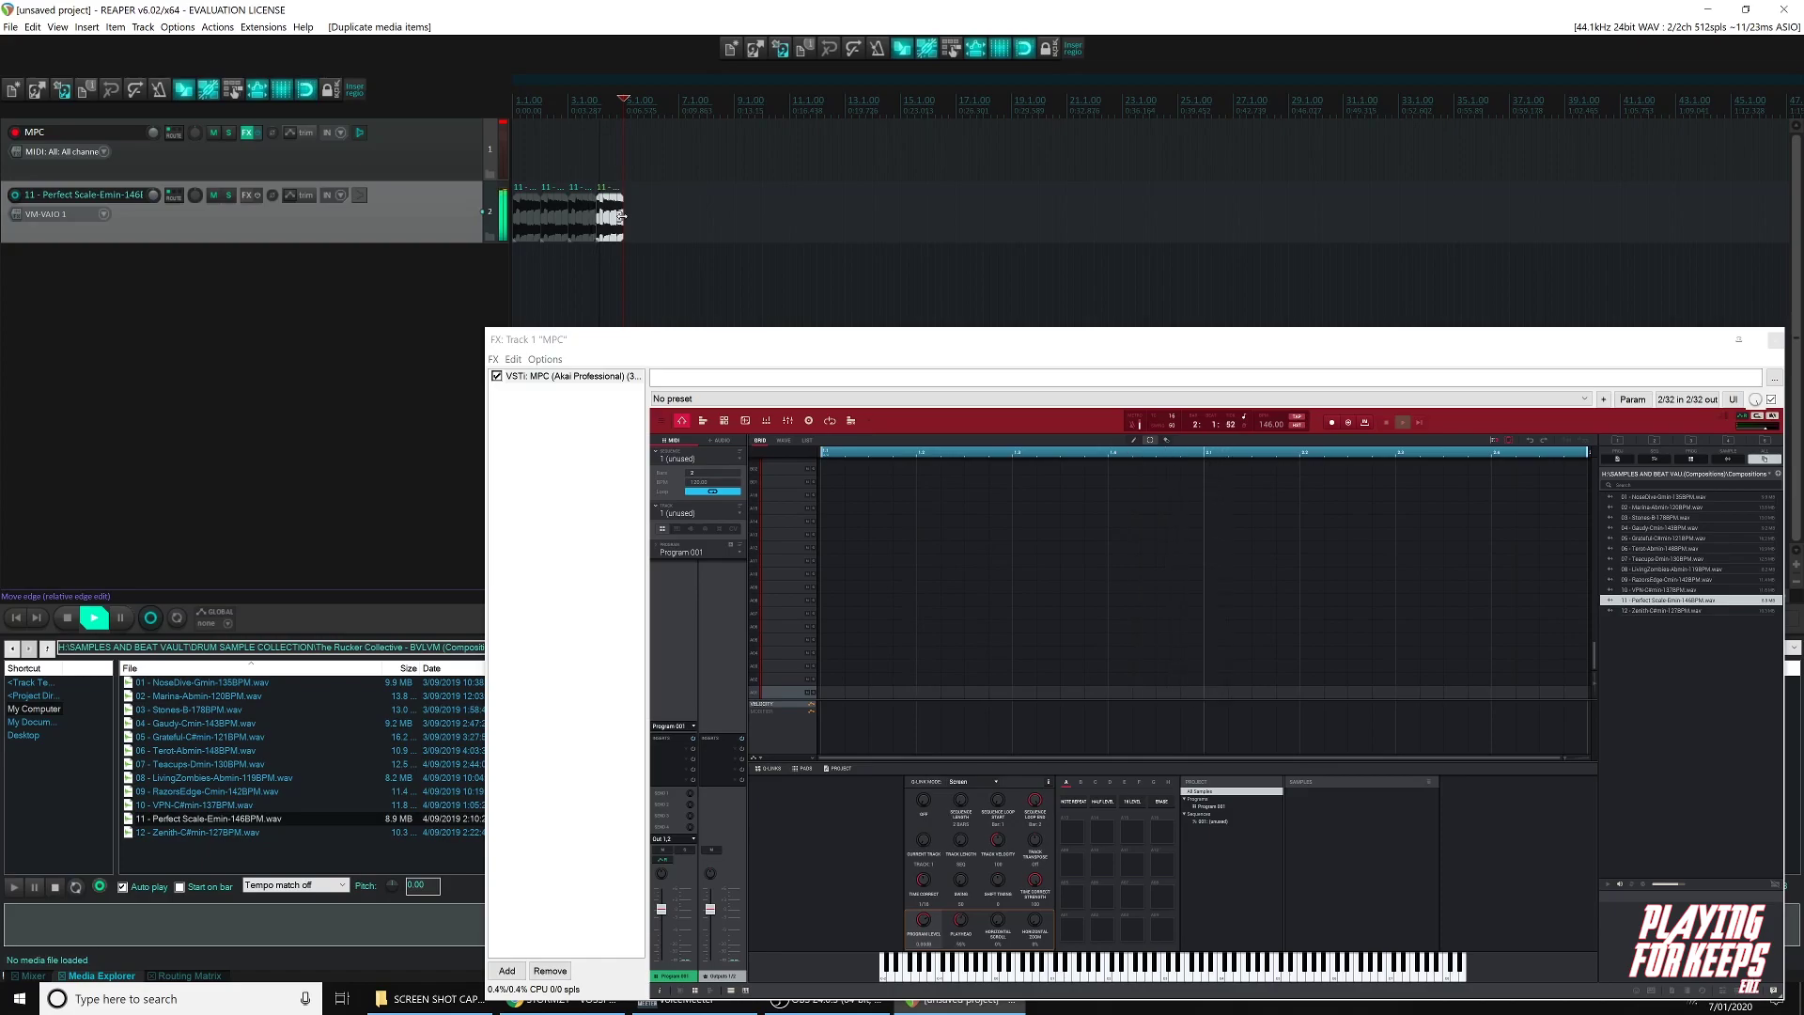
Stop playback and delete the repeated copies of the Perfect Scale loop, keeping only the first one.
left_click_drag(623, 216, 536, 223)
key("space")
left_click_drag(734, 196, 558, 224)
key("Delete")
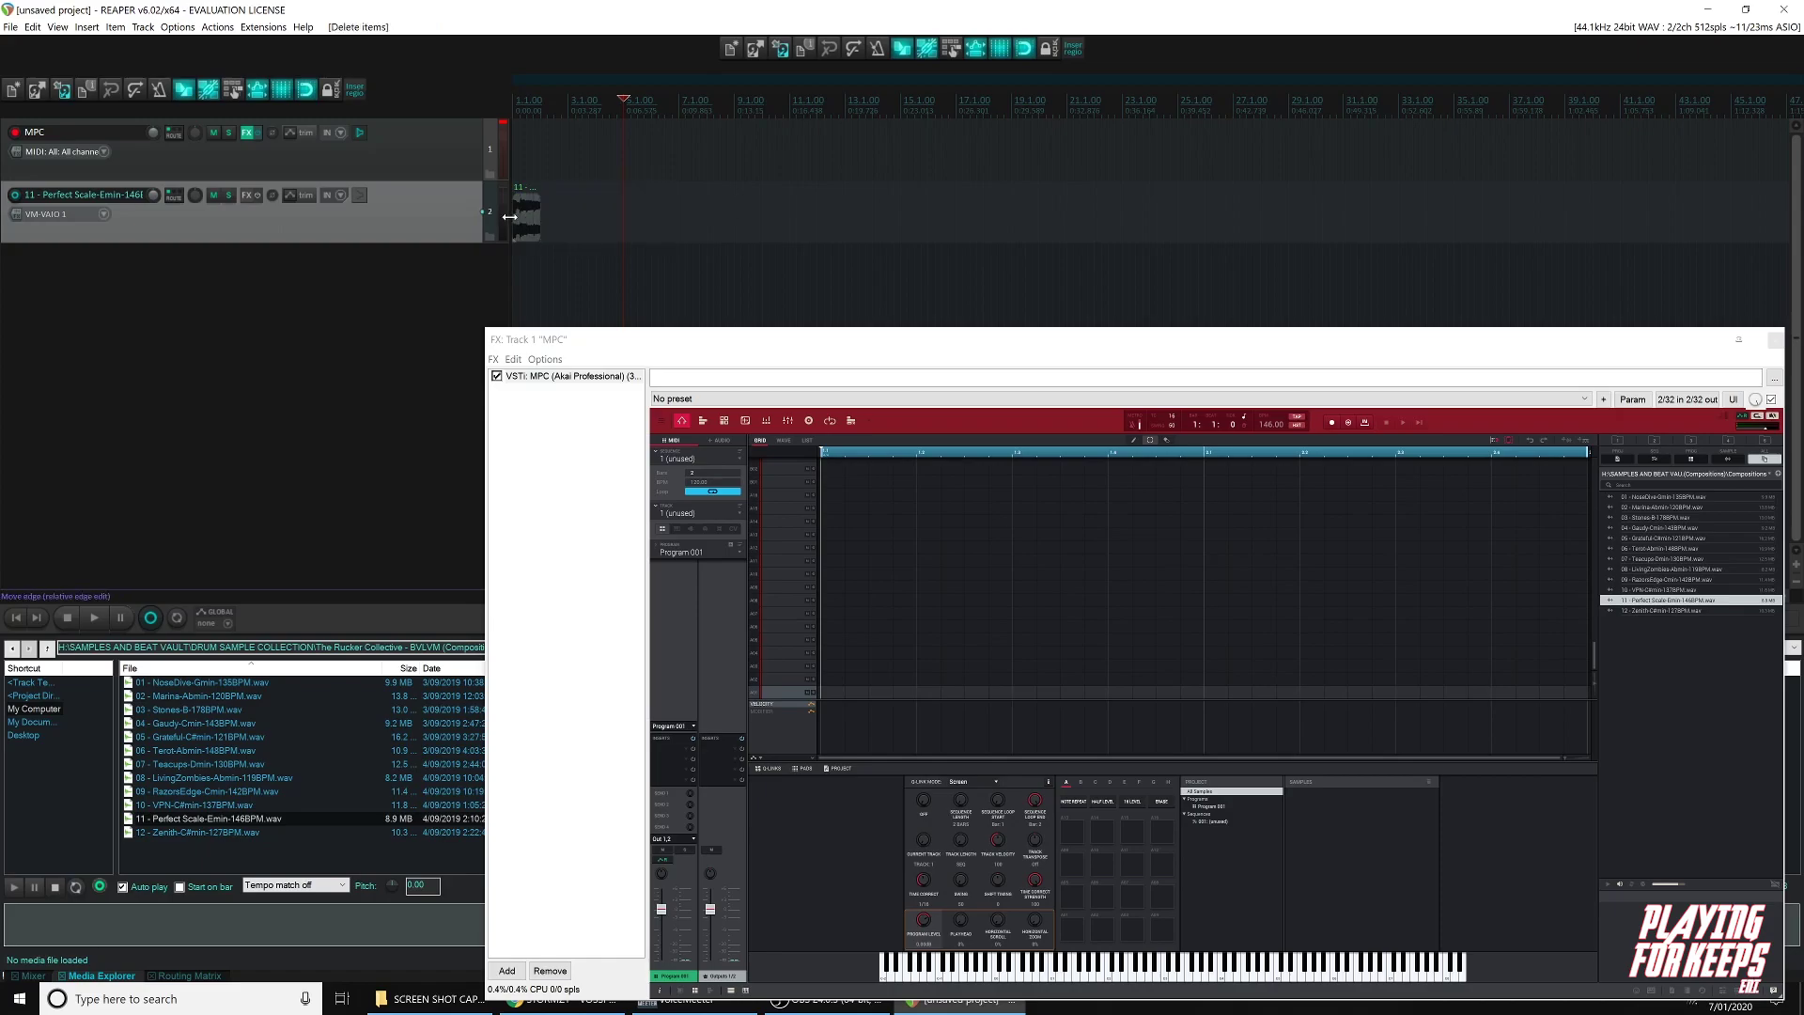
Extend the remaining Perfect Scale item to two bars while it plays and select it.
left_click(94, 618)
left_click_drag(539, 217, 566, 217)
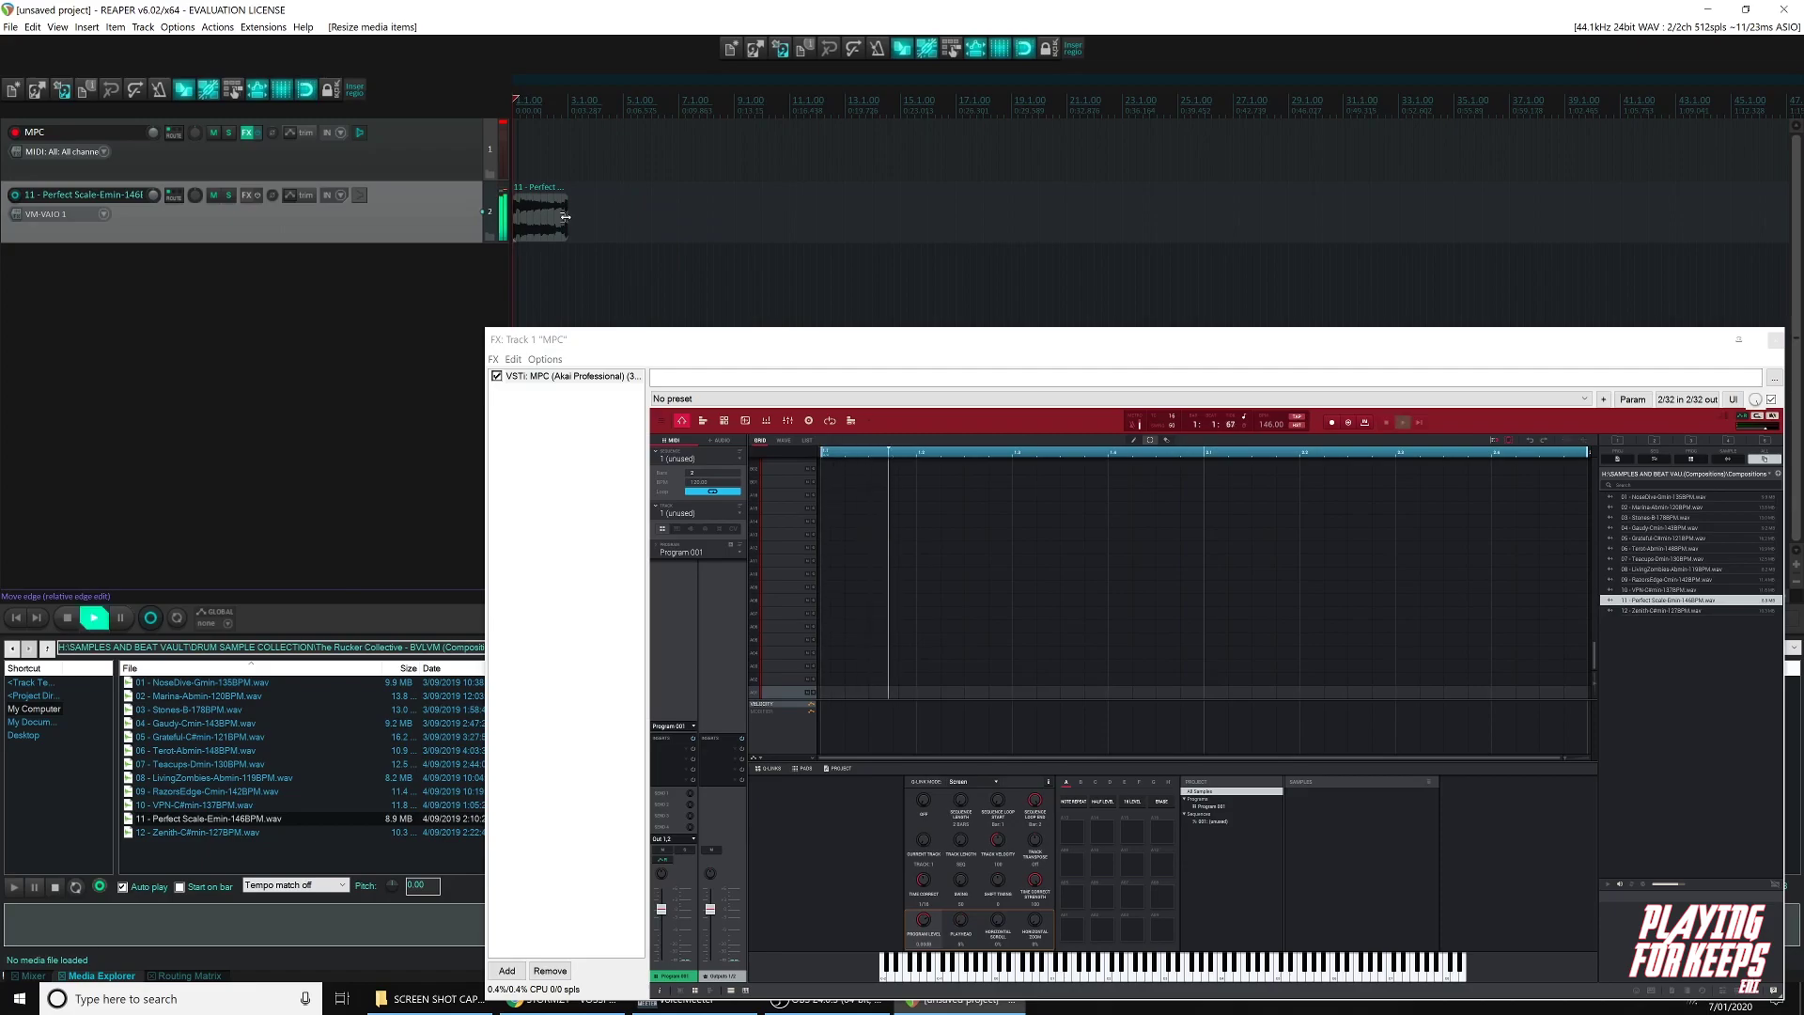
left_click(550, 218)
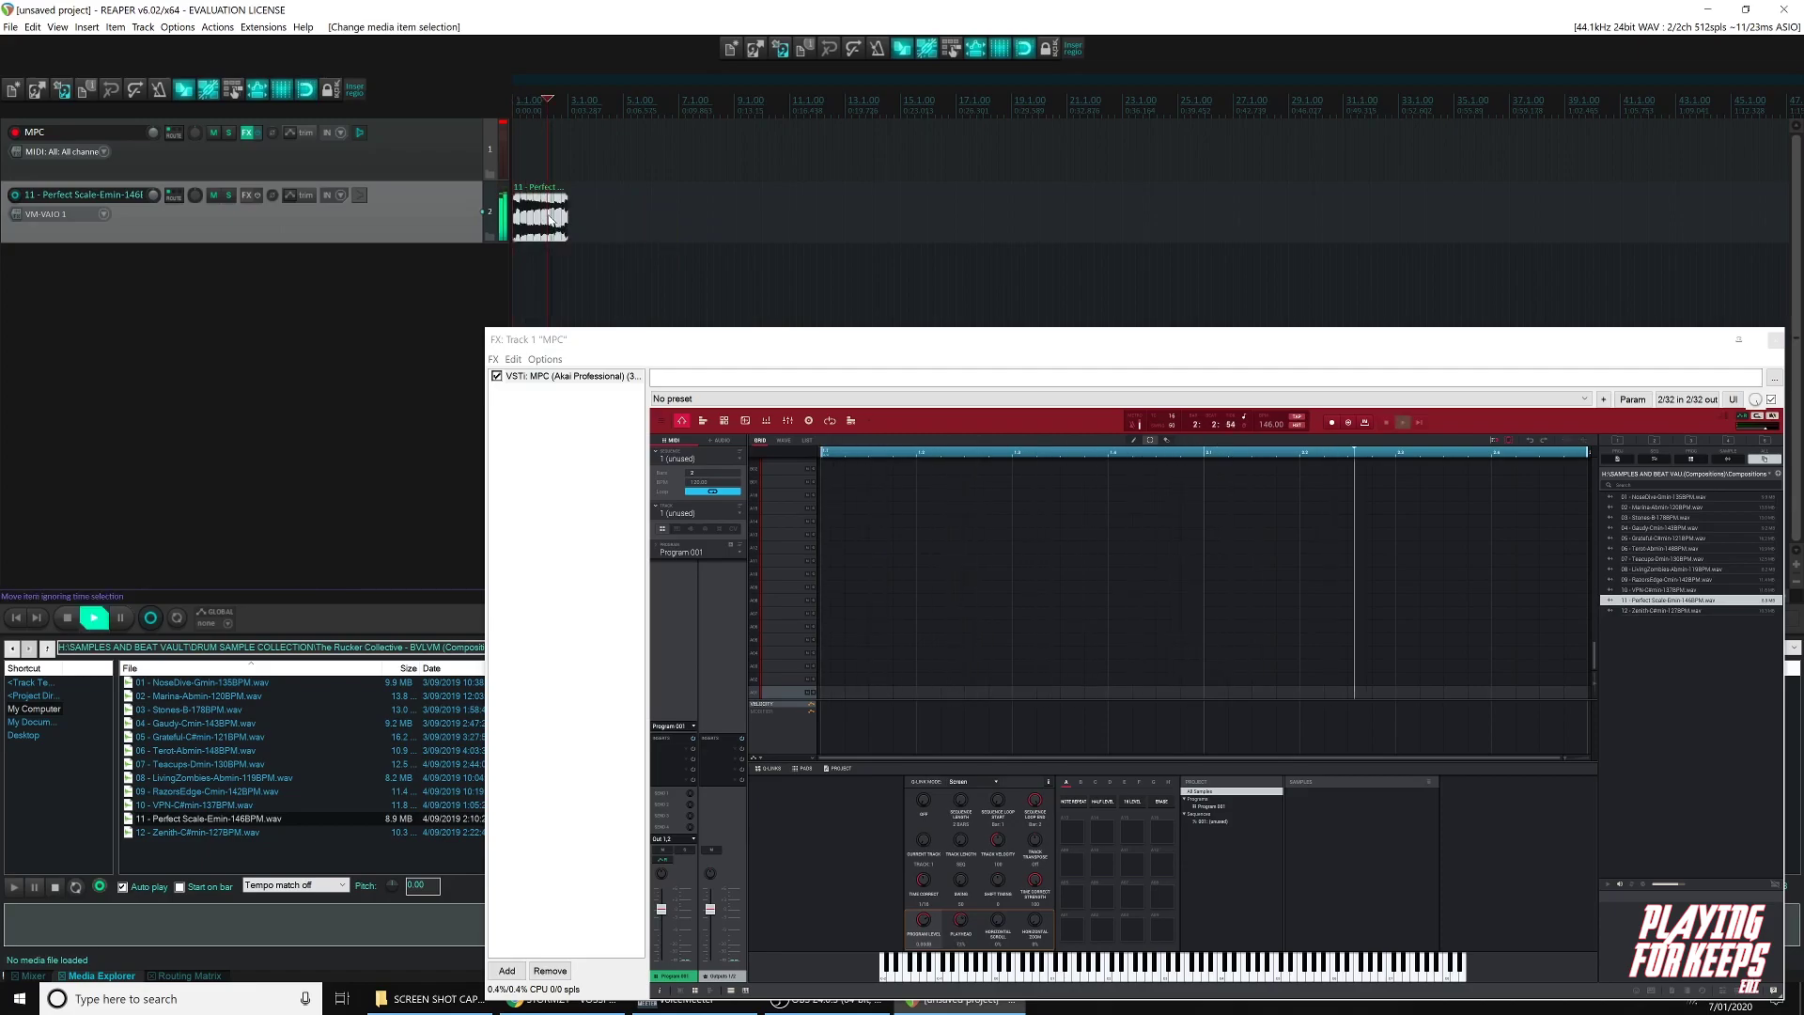
Play the two-bar item from the project start and split it into two pieces near bar 2.
key("space")
key("Home")
key("space")
key("space")
key("space")
key("space")
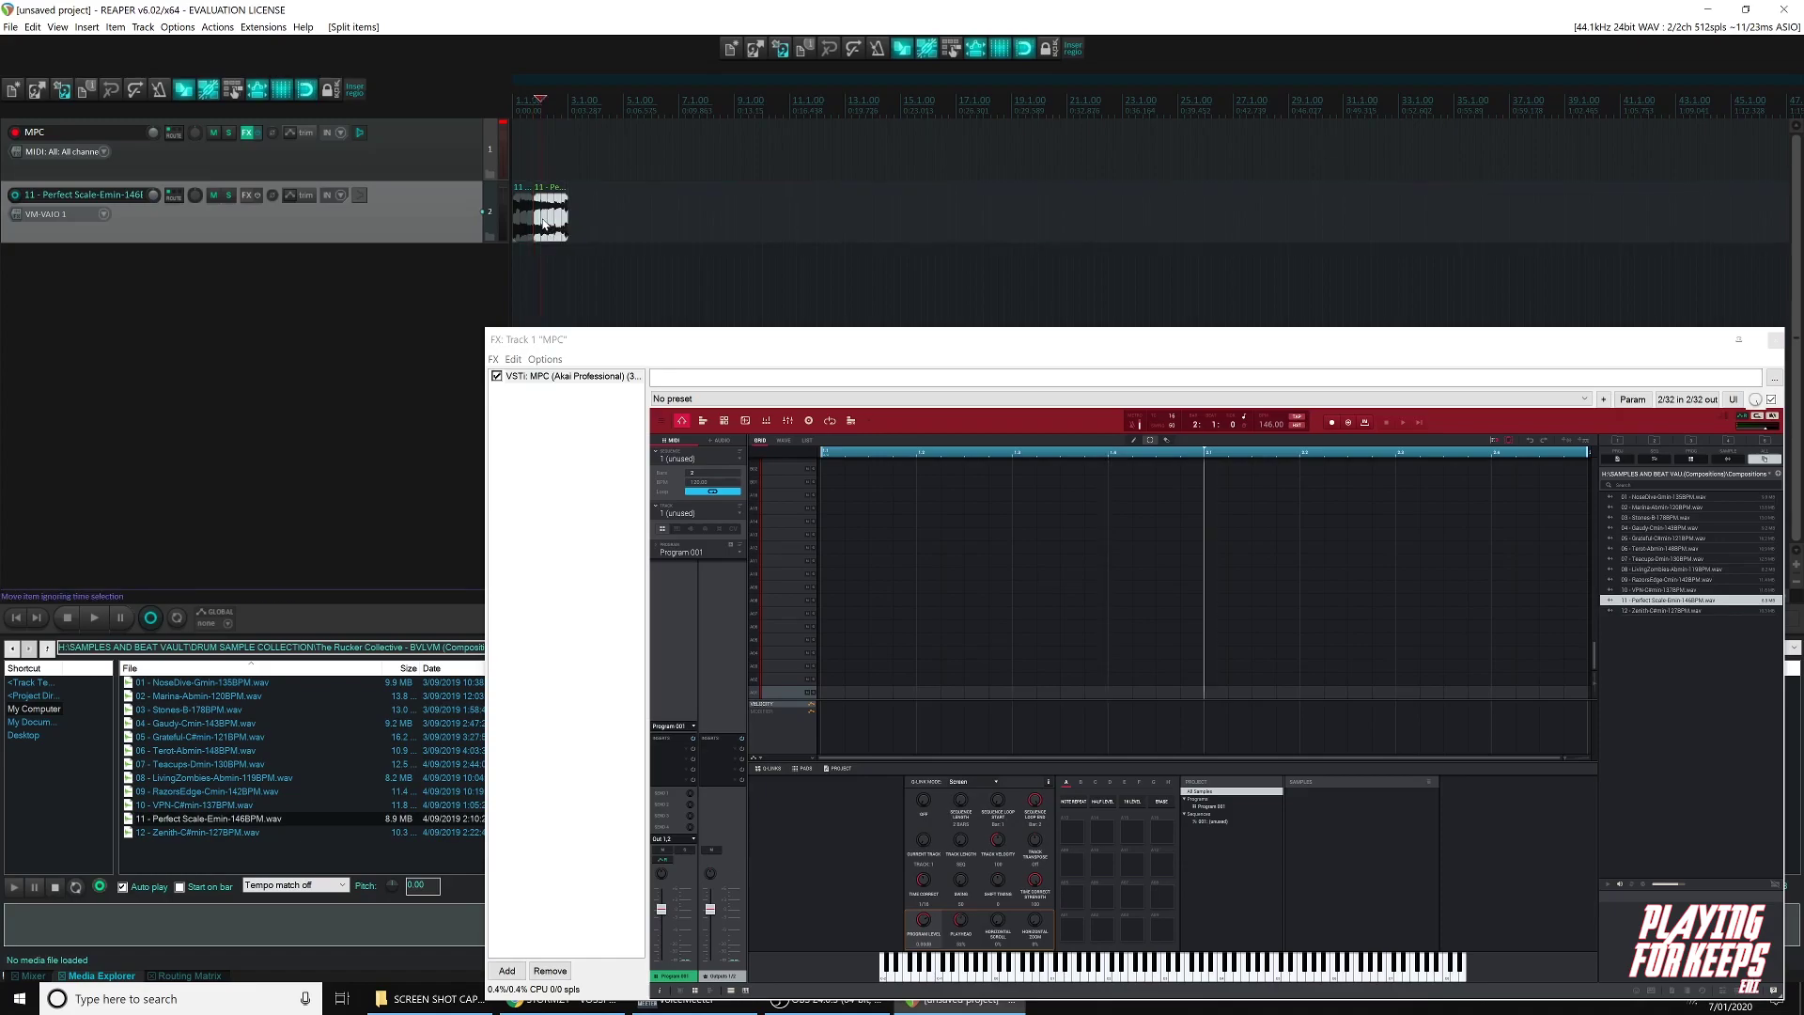
Select both pieces of the Perfect Scale loop and glue them into a single item.
left_click_drag(565, 223, 504, 231)
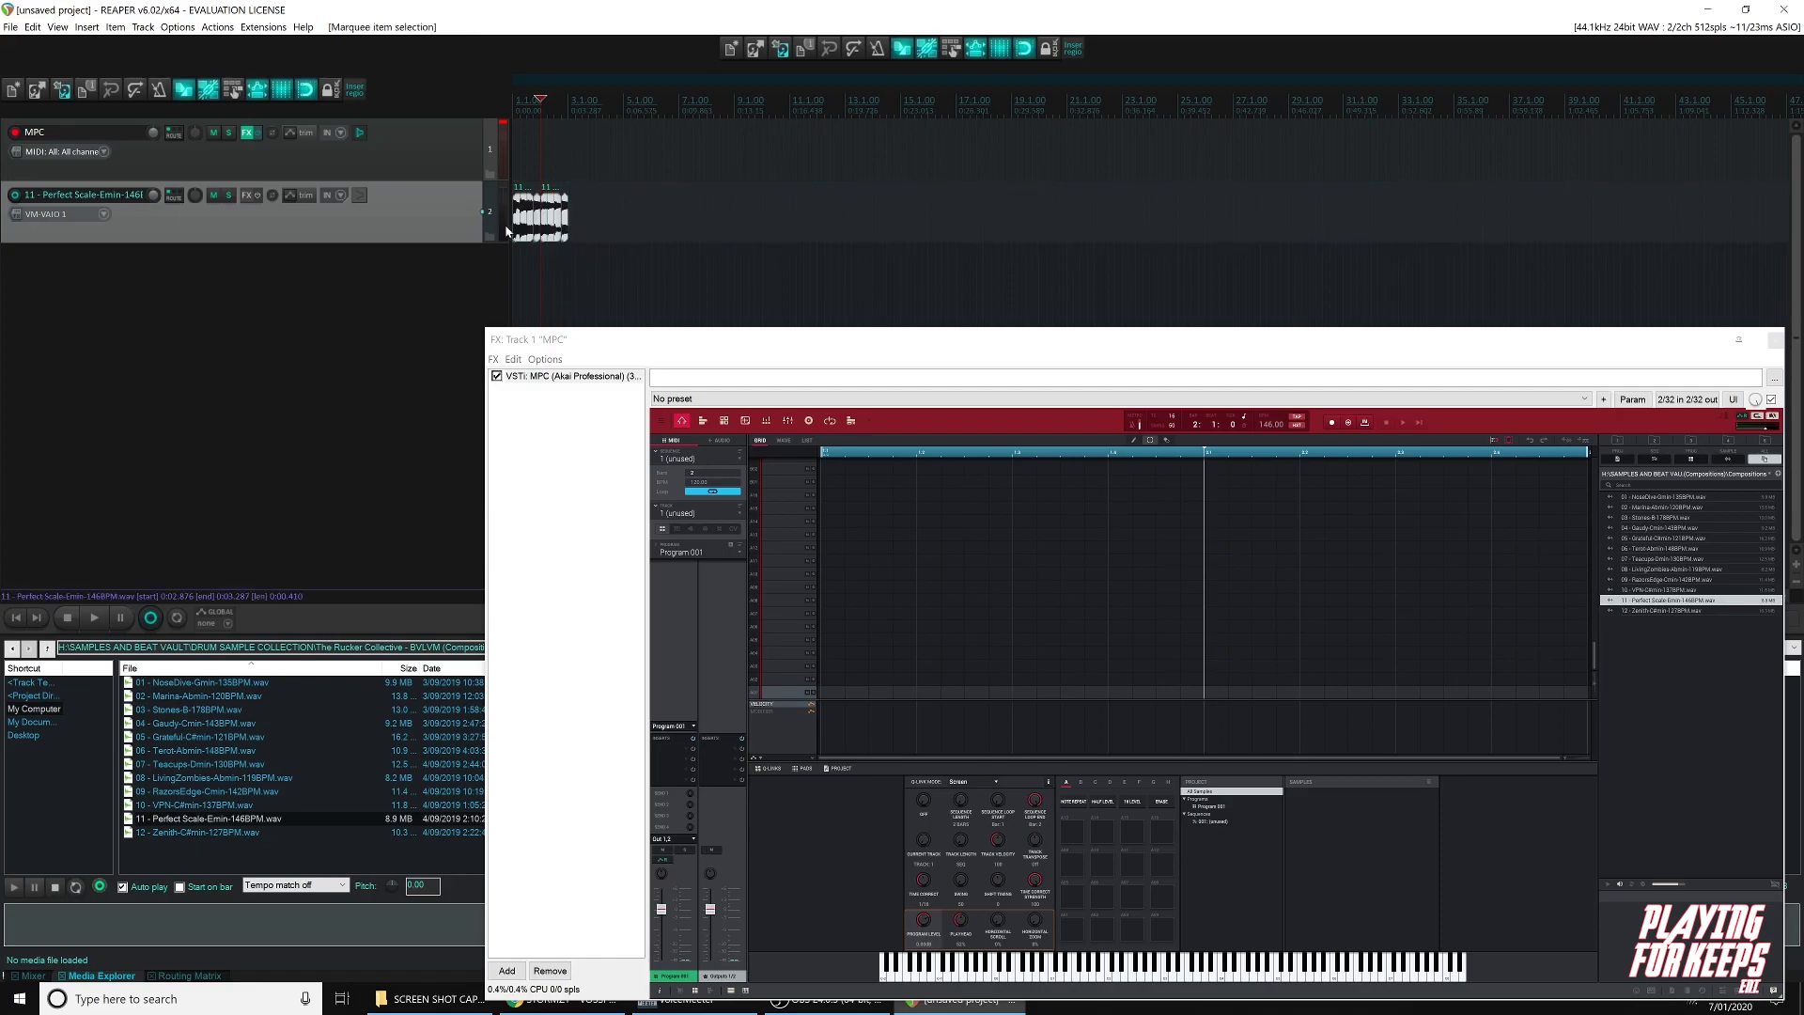
right_click(524, 226)
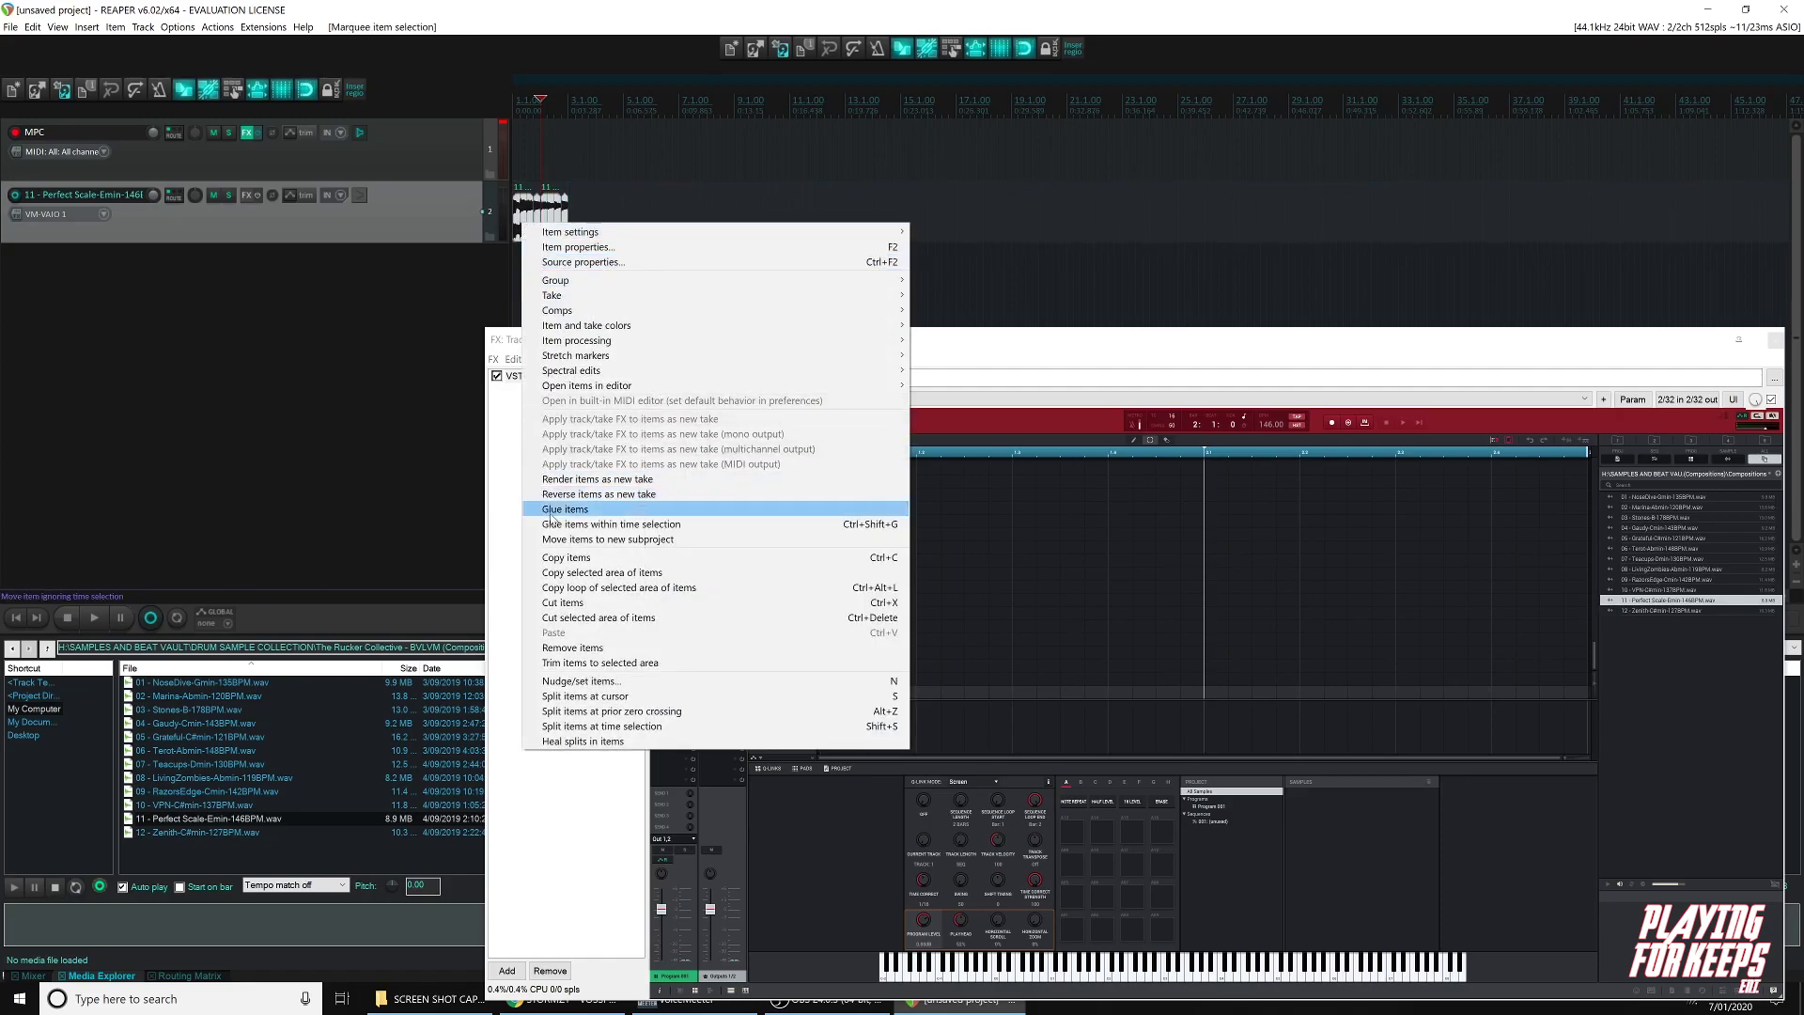
left_click(554, 511)
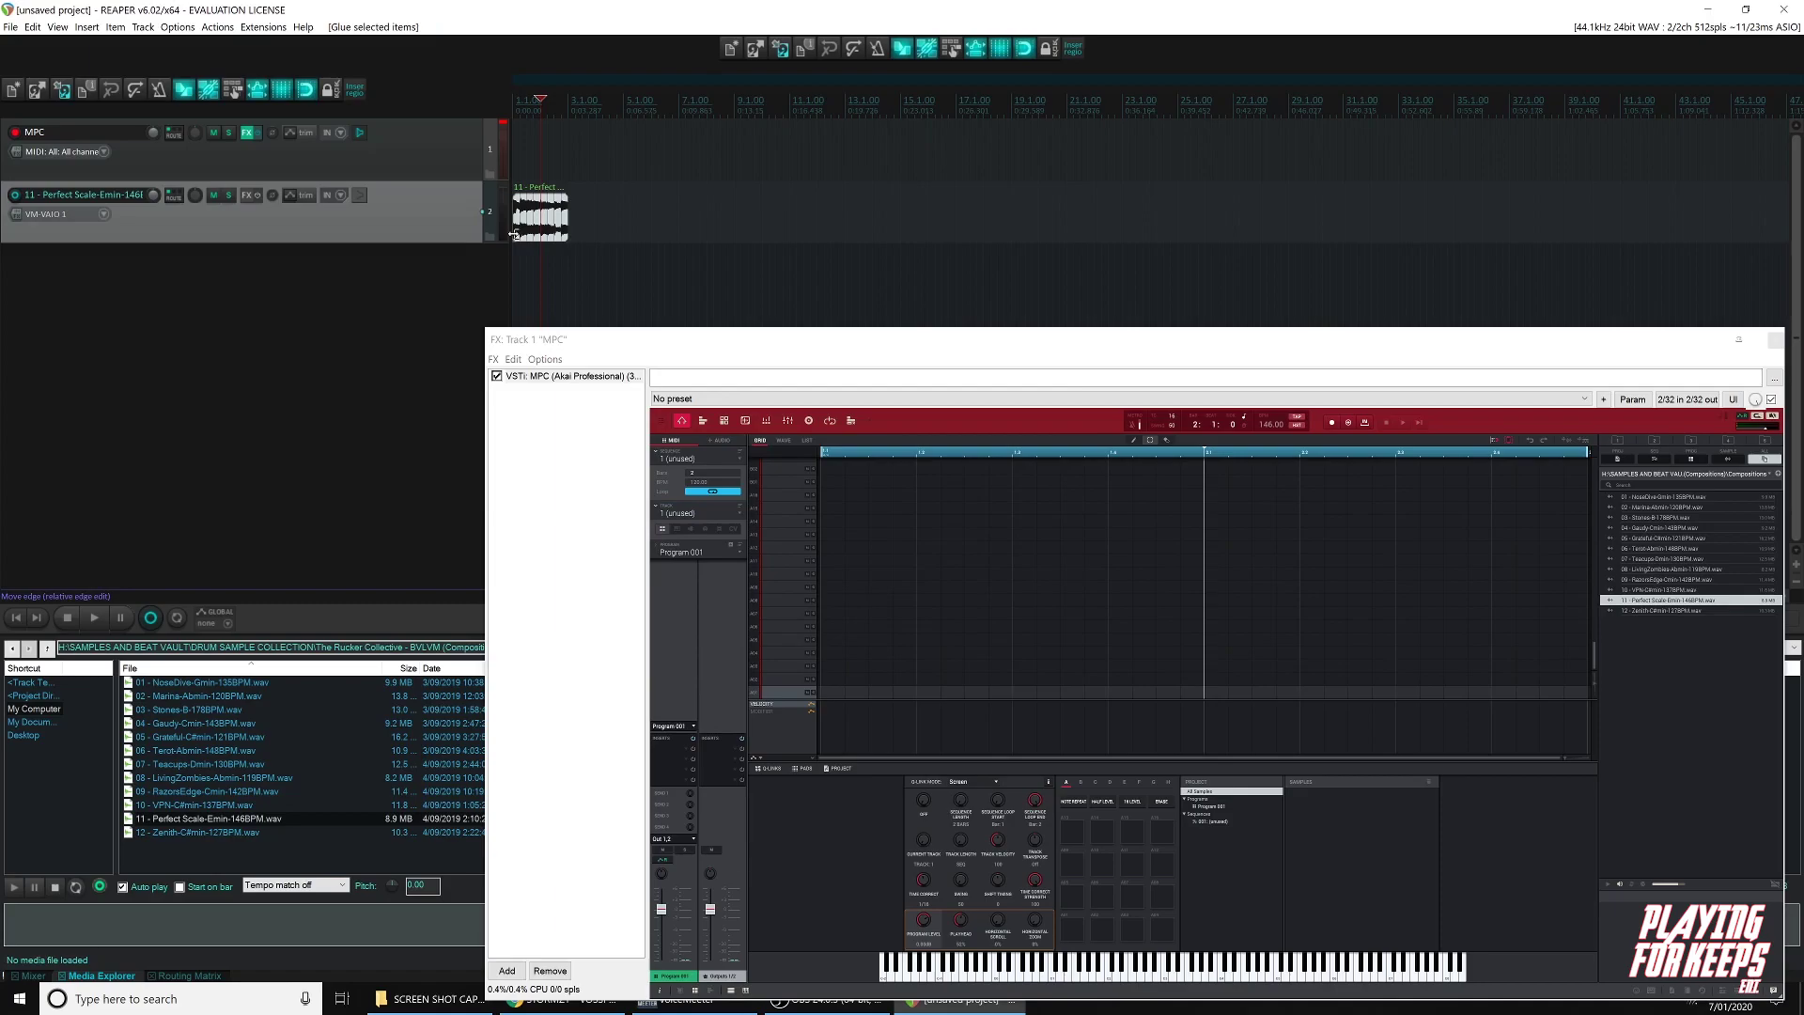
Duplicate the glued item until four copies sit in a row, and play them from the project start.
key("ctrl+d")
key("ctrl+d")
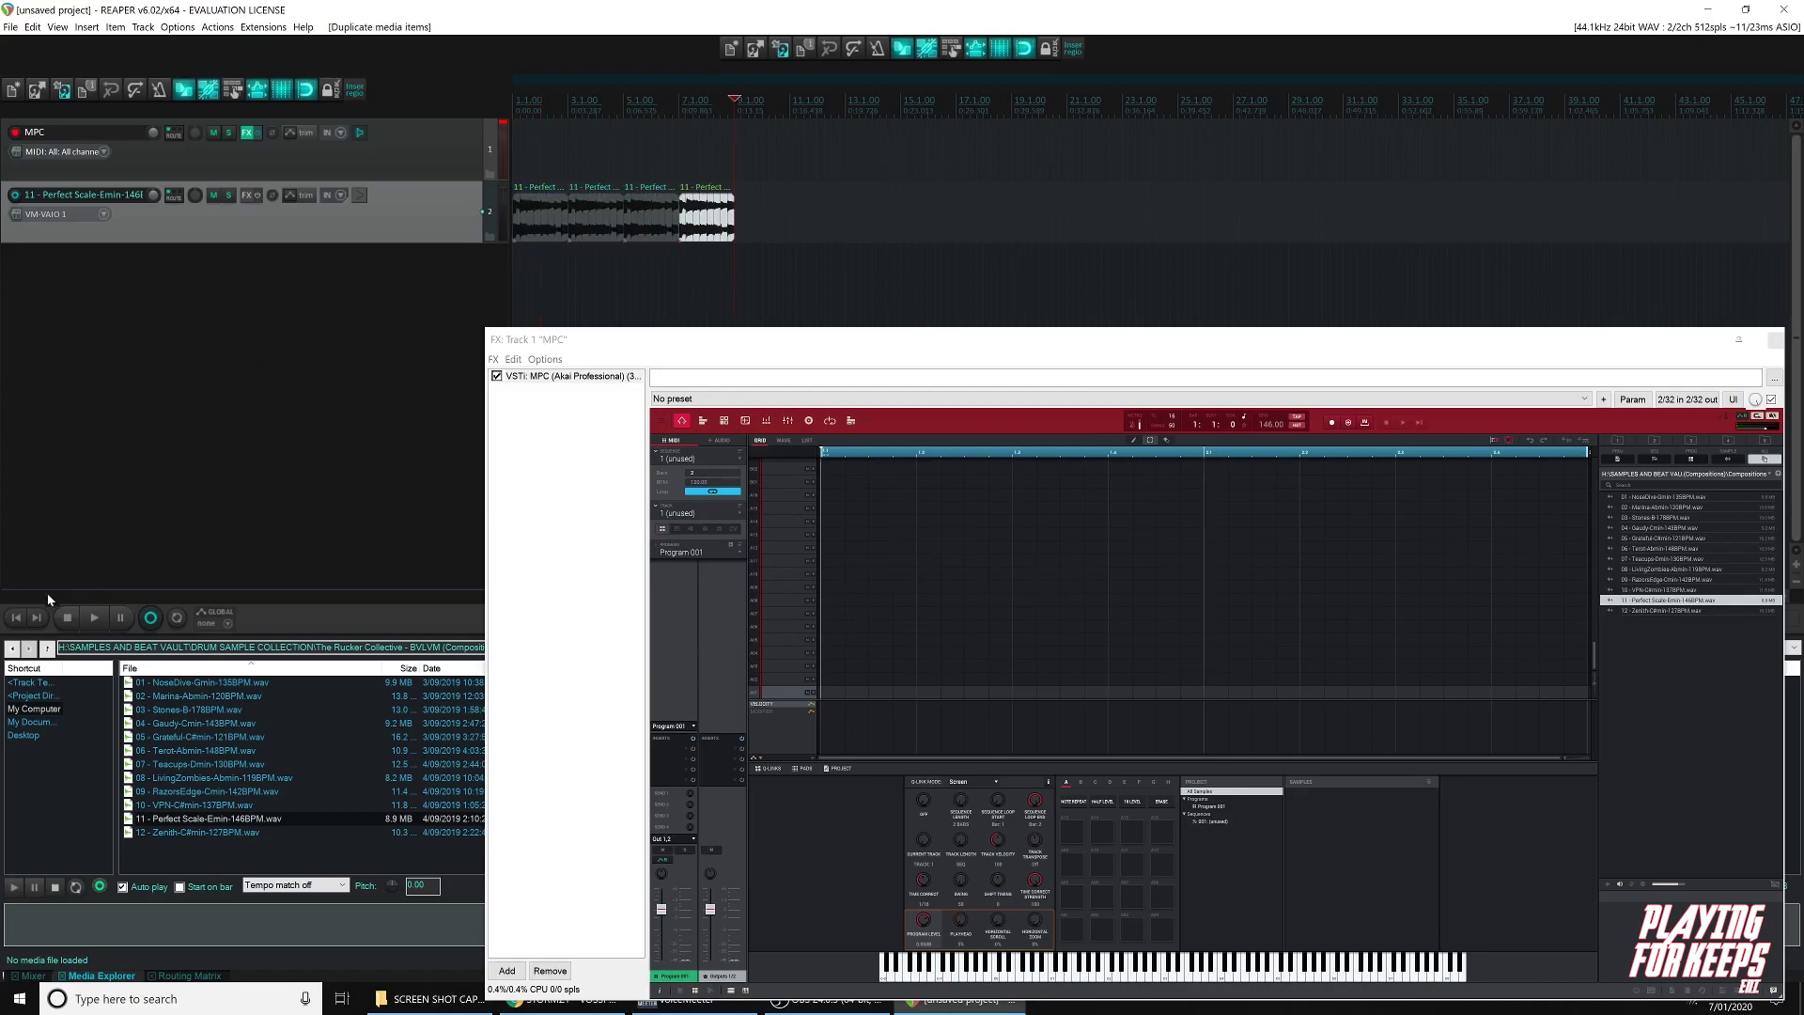
left_click(16, 619)
key("space")
scroll(658, 217, "down", 2)
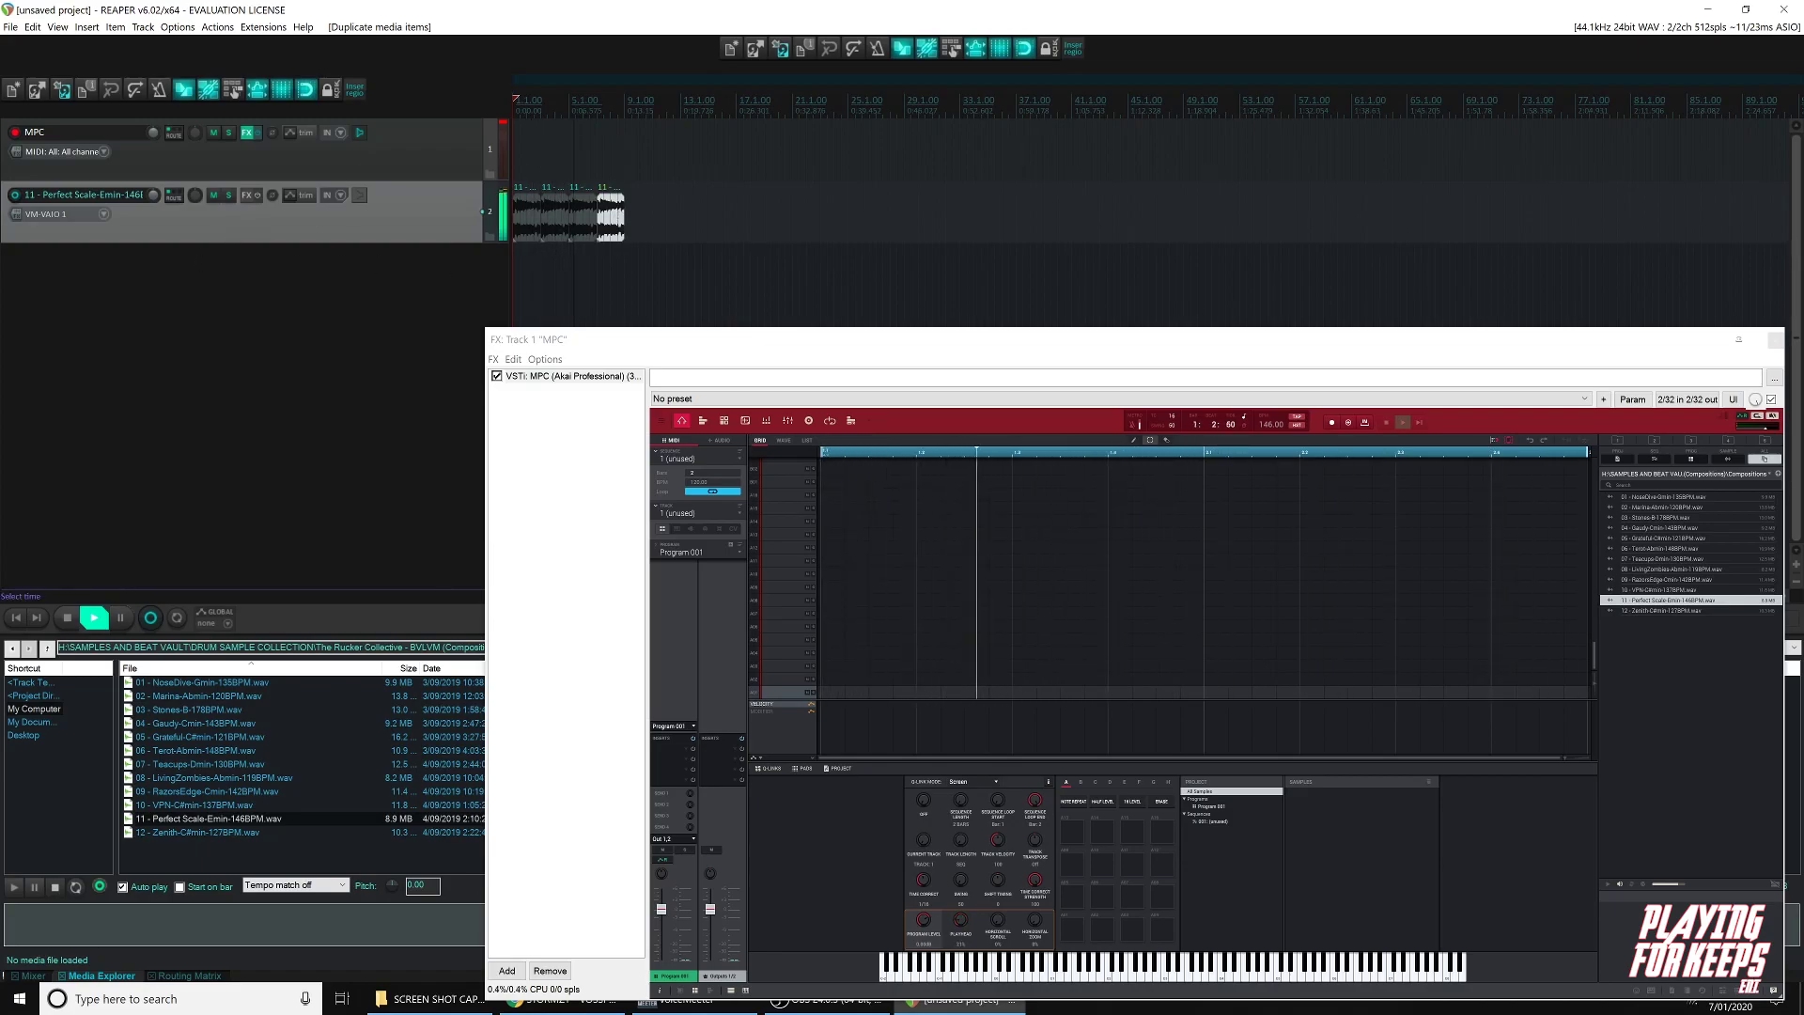
Select all four loop items, move the MPC plug-in window clear of the transport and set the project tempo to 155 BPM.
left_click_drag(650, 205, 513, 228)
left_click_drag(829, 355, 938, 726)
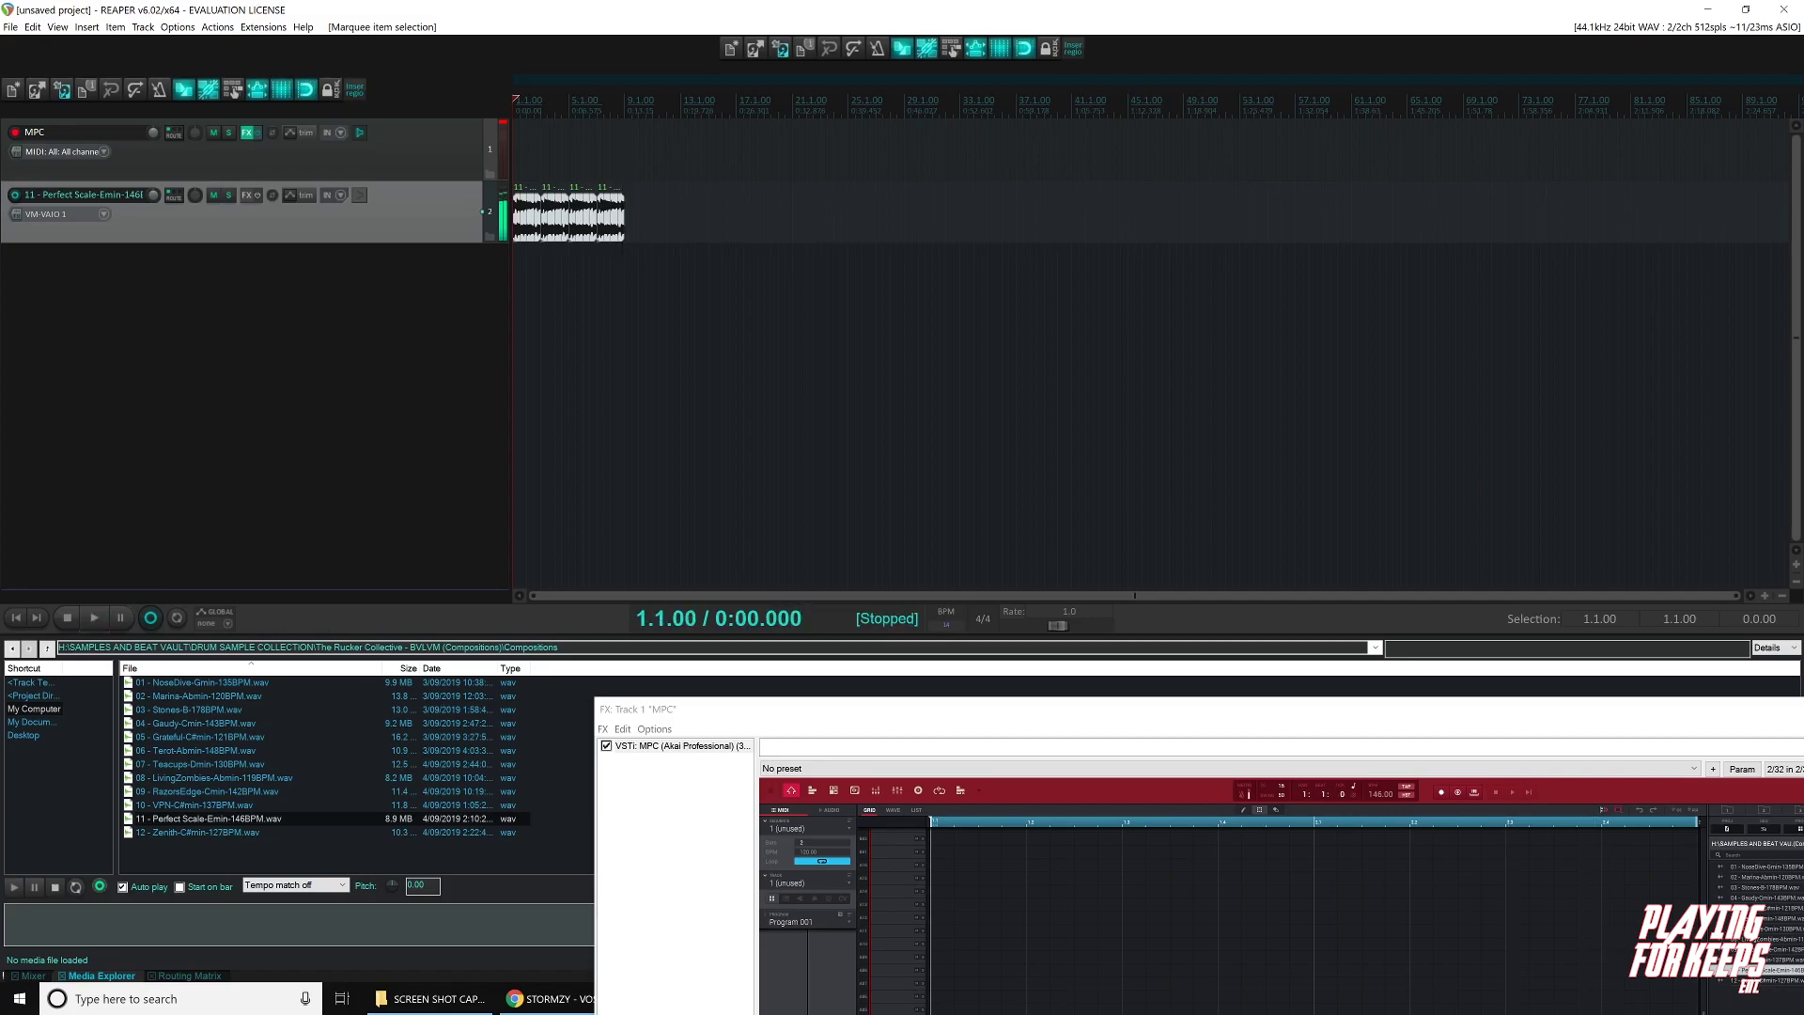
key("BackSpace")
key("Return")
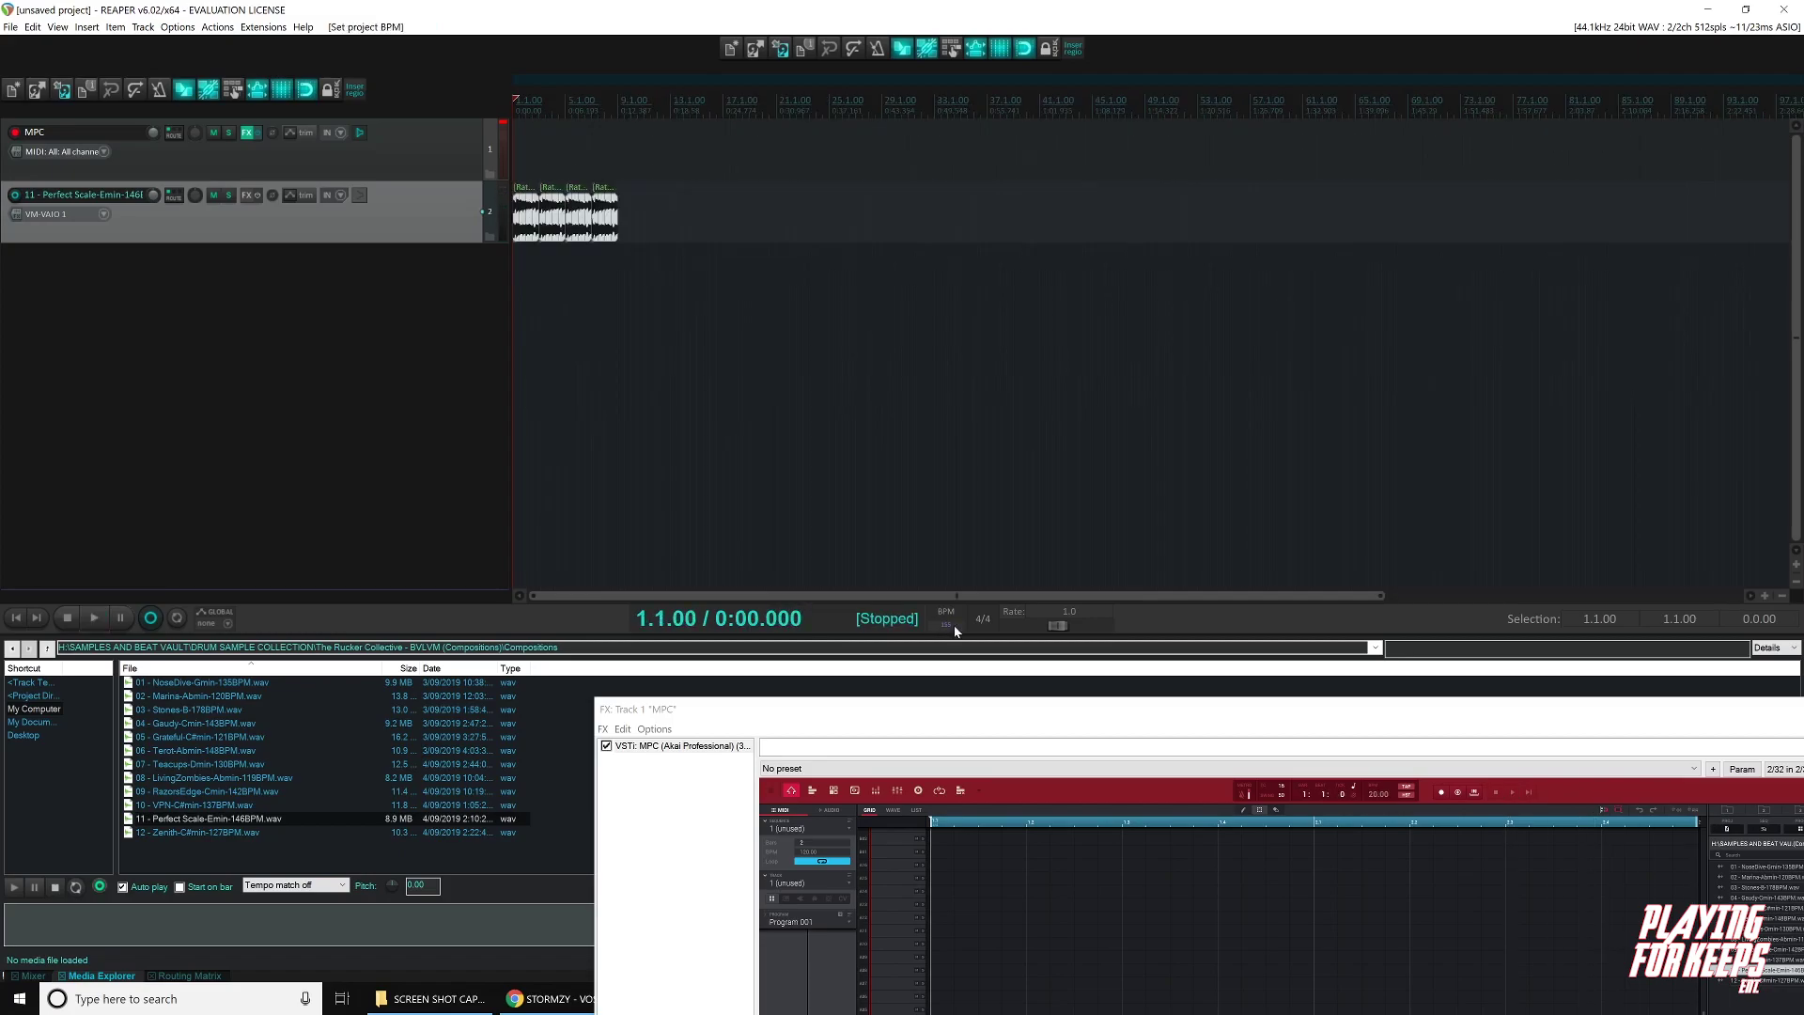
Duplicate the four selected items three times during playback and repeat playback over the time selection from 1.1.00 to 33.1.00.
key("space")
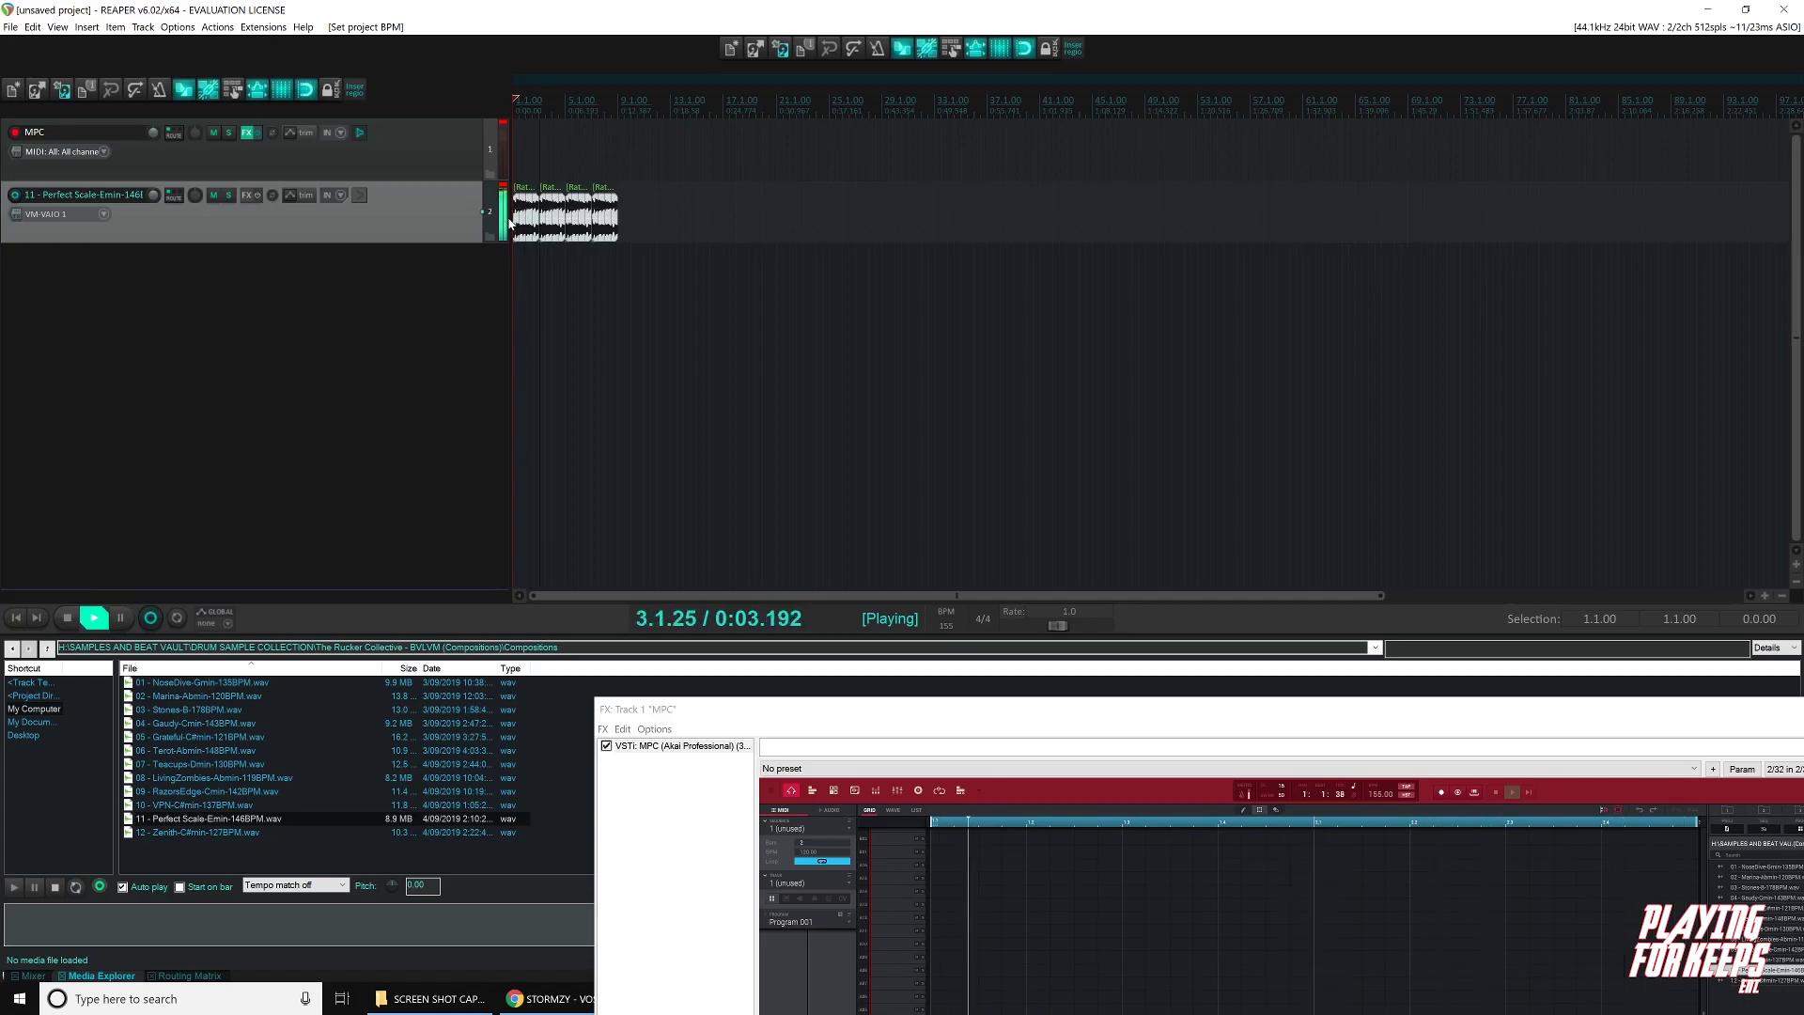
key("ctrl+d")
key("ctrl+d")
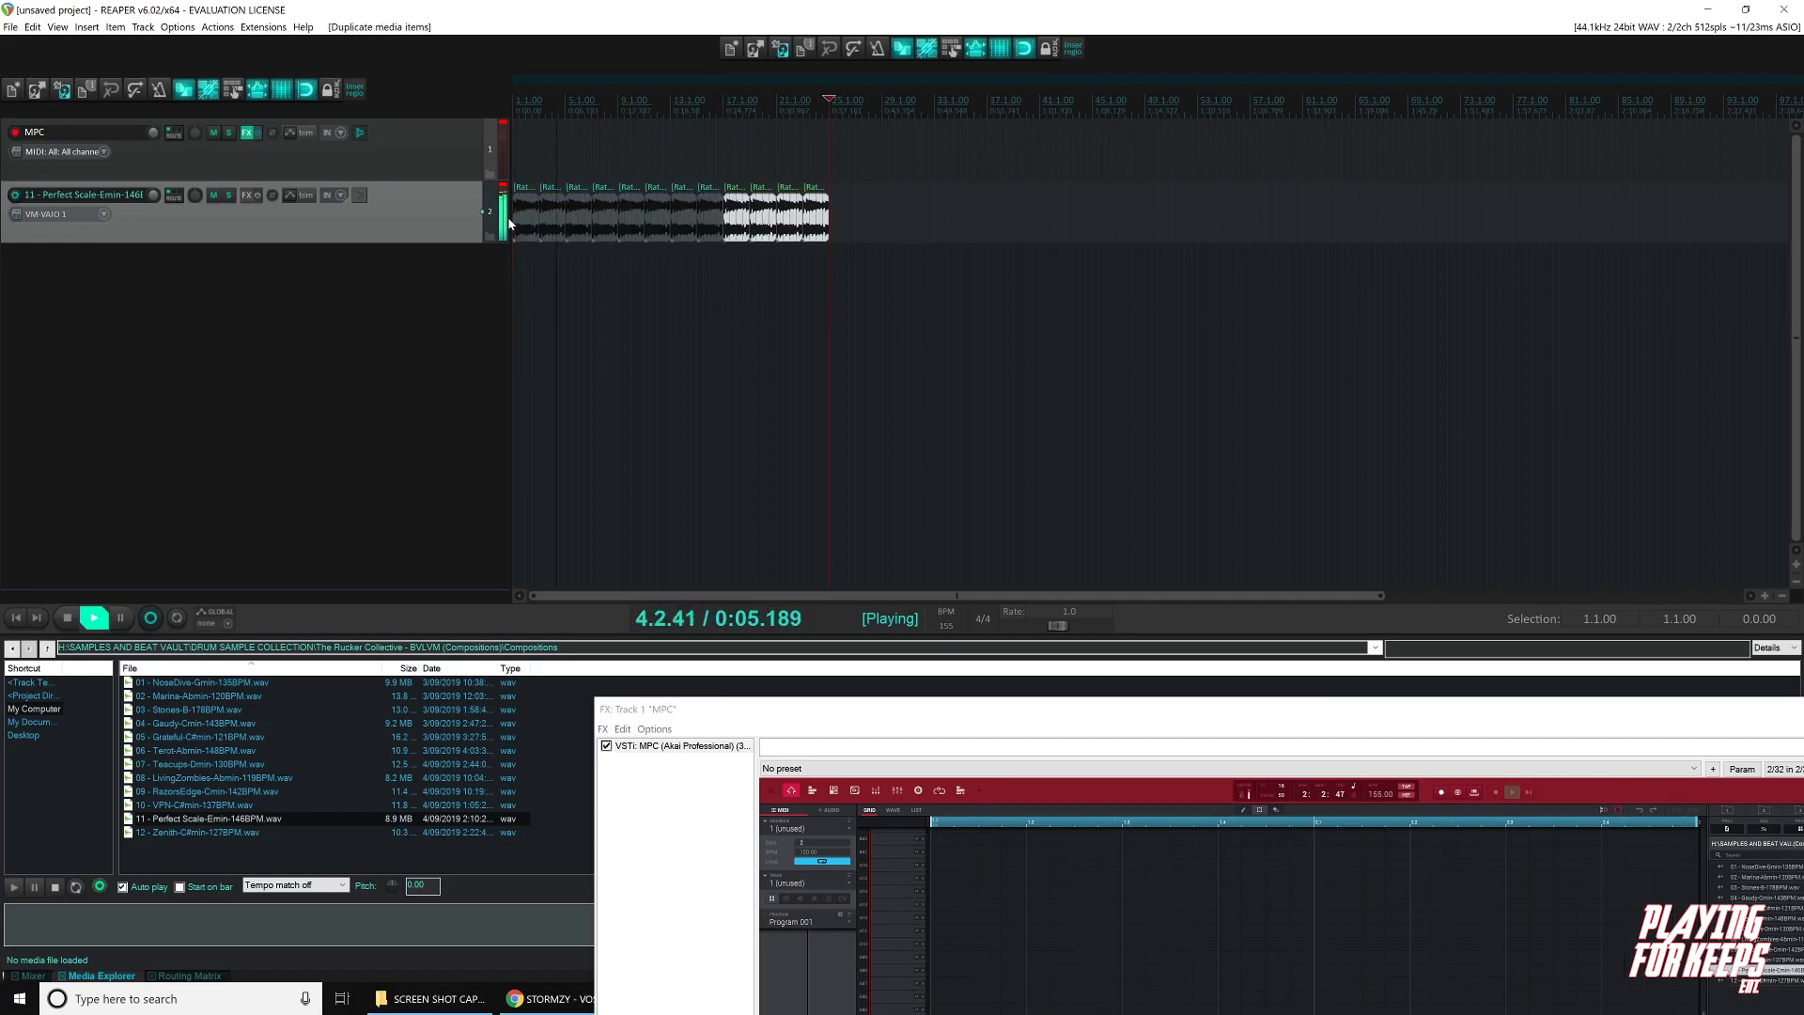
key("ctrl+d")
left_click_drag(934, 111, 513, 122)
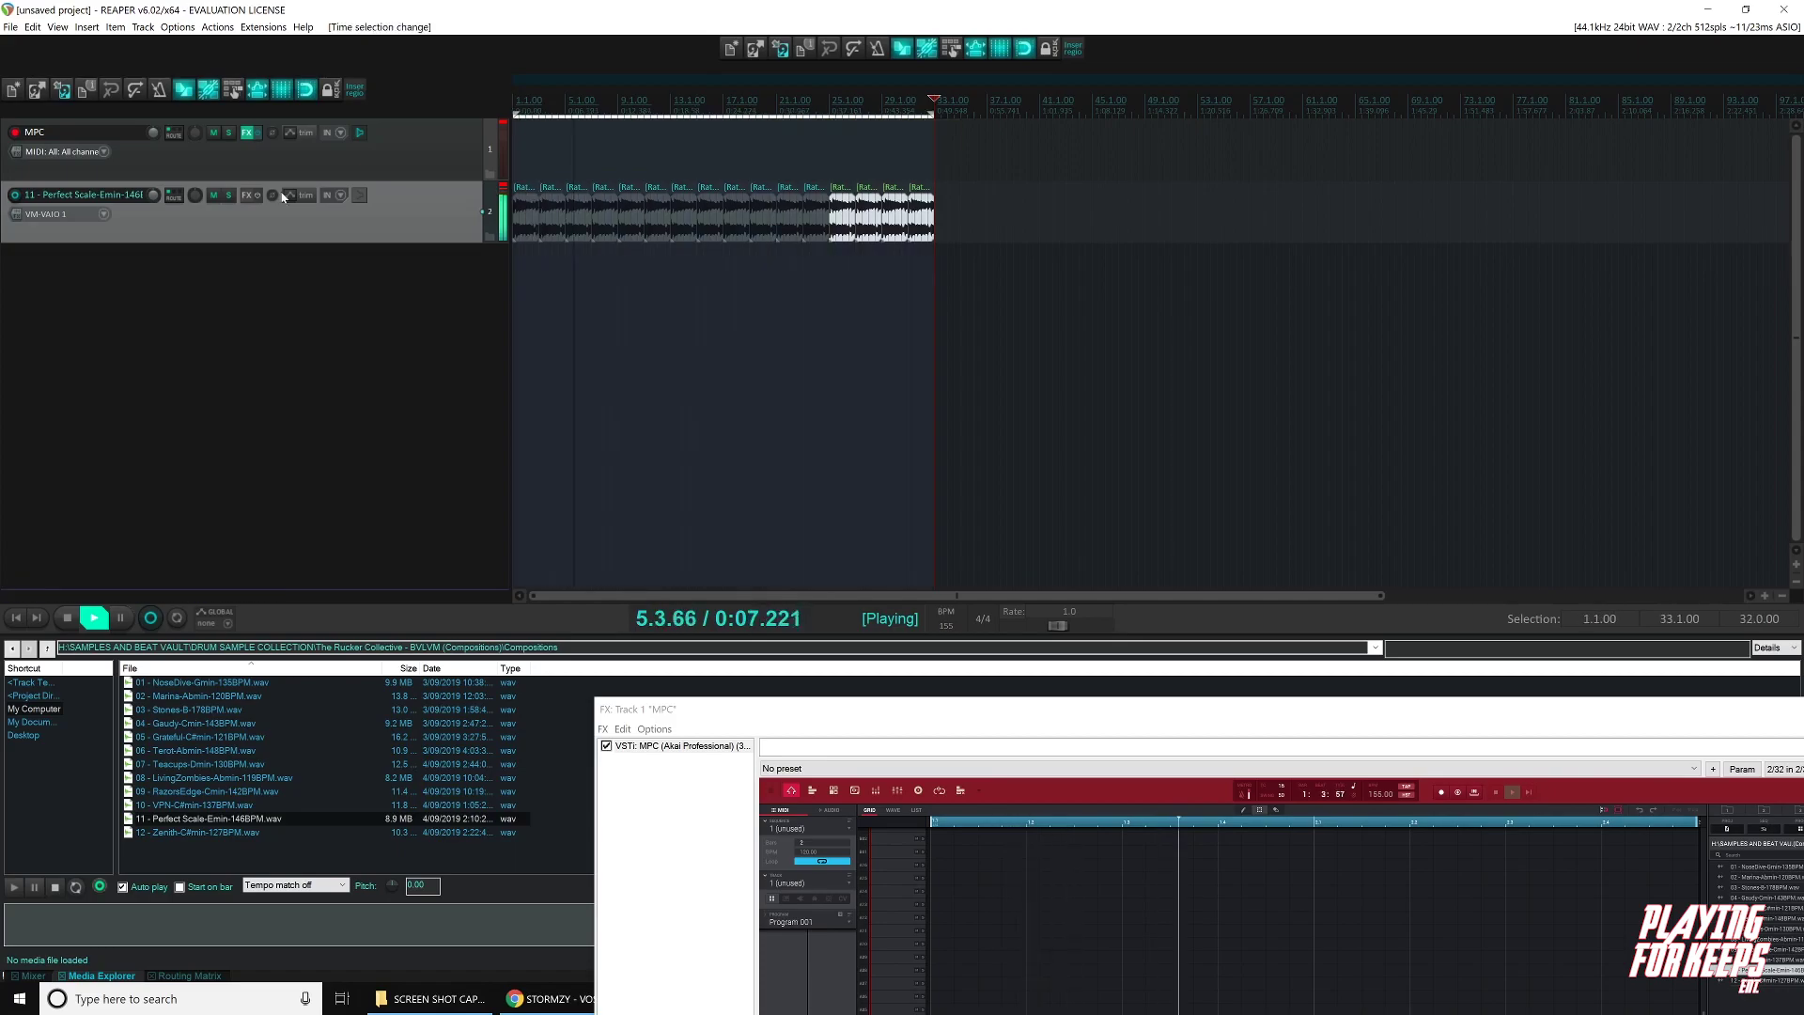
left_click(175, 618)
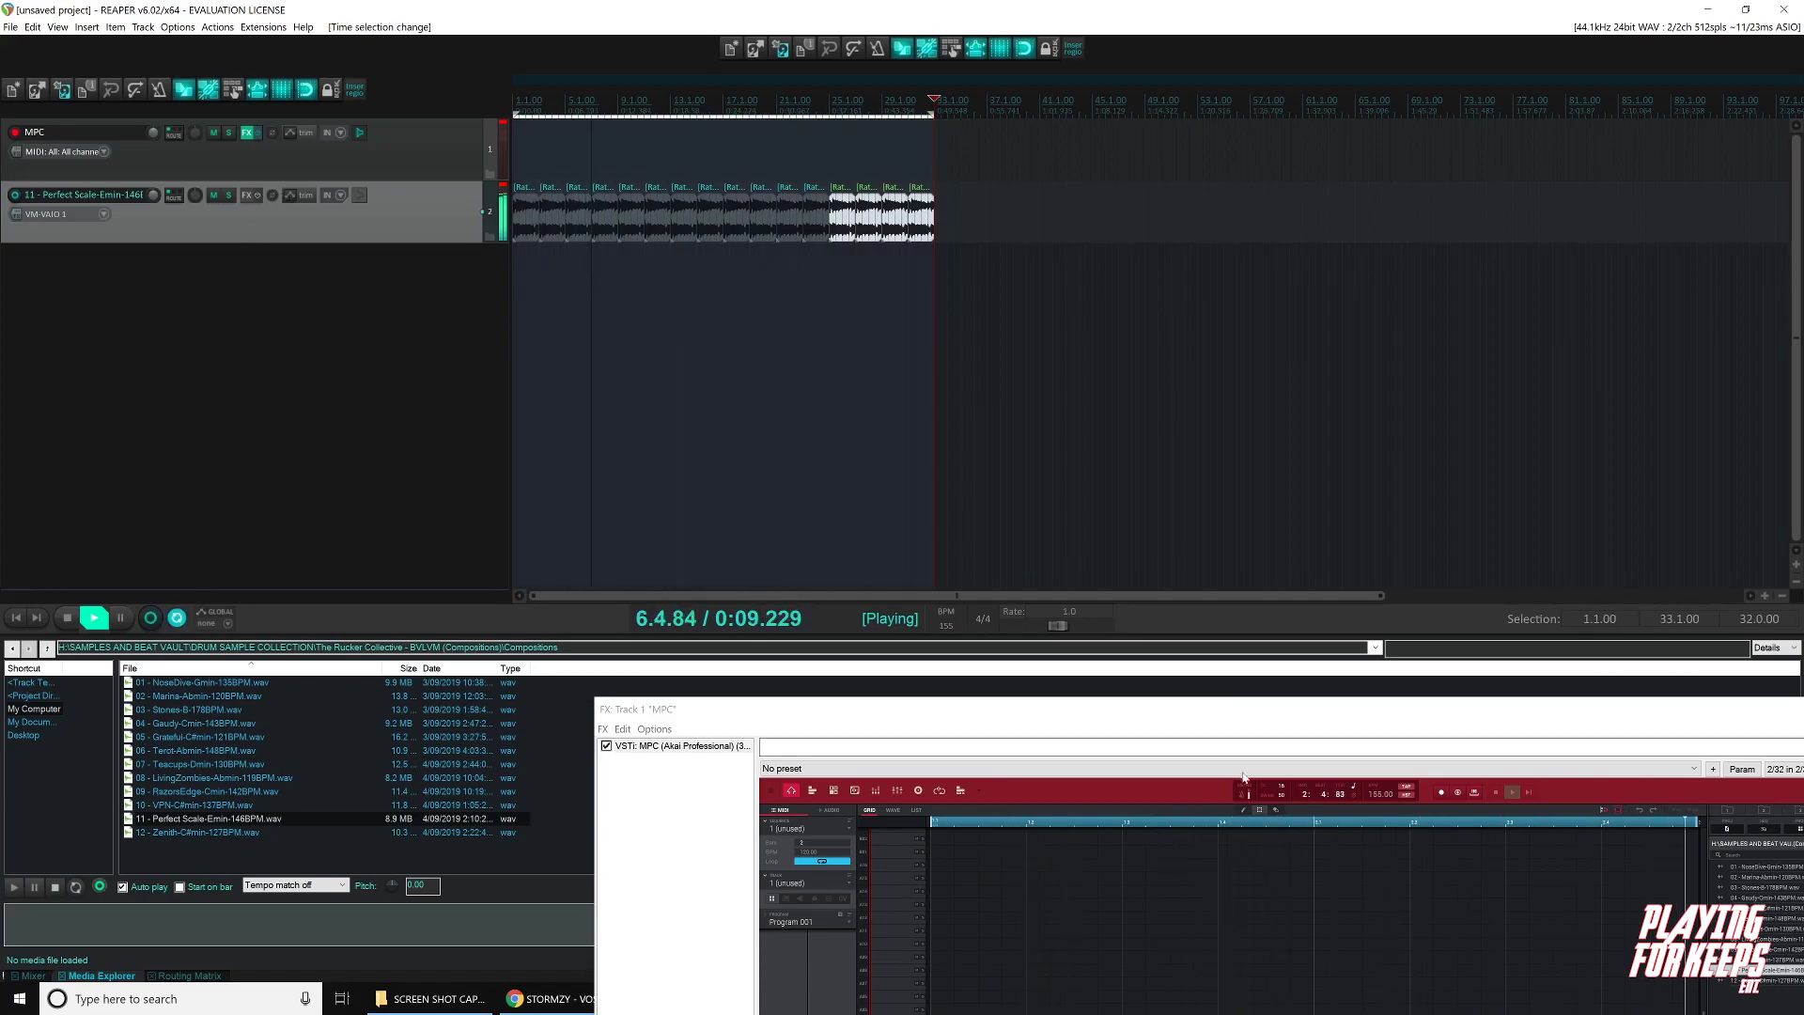
Move the MPC window back up, switch to Splice Desktop and show the recently added samples.
left_click_drag(1196, 723, 975, 295)
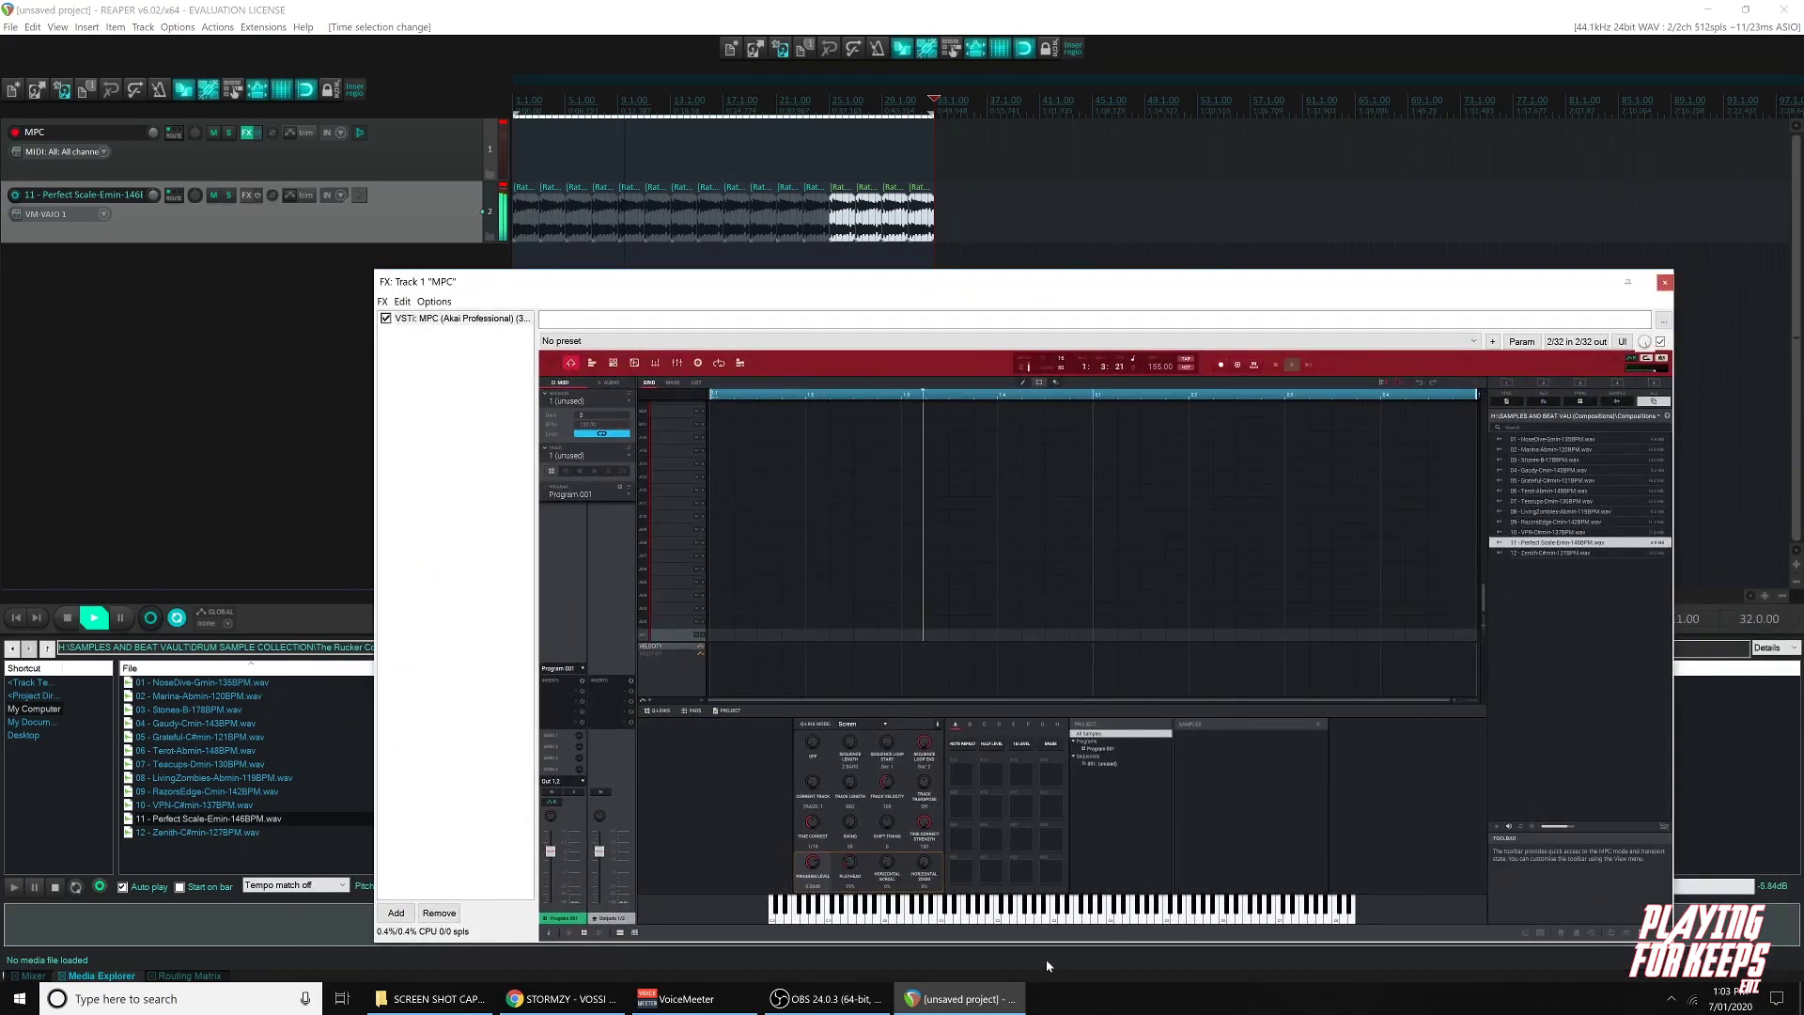
left_click(1677, 1005)
left_click(1672, 1000)
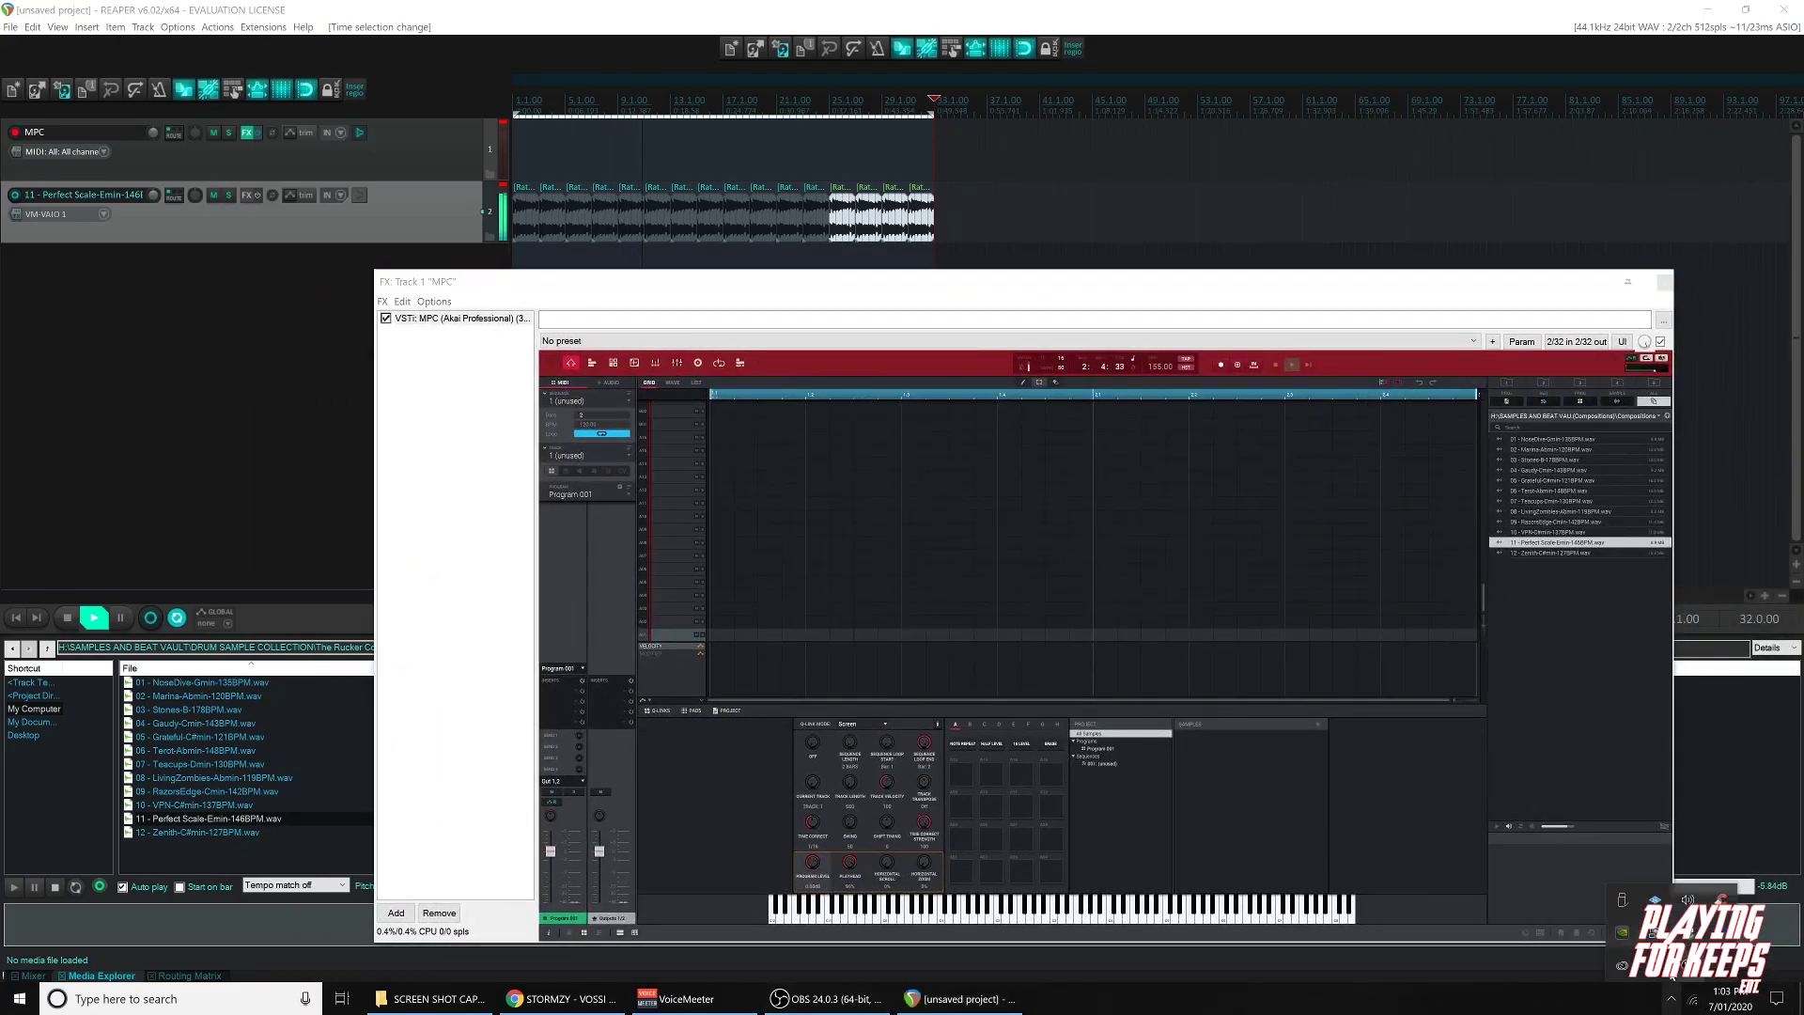
left_click(1622, 965)
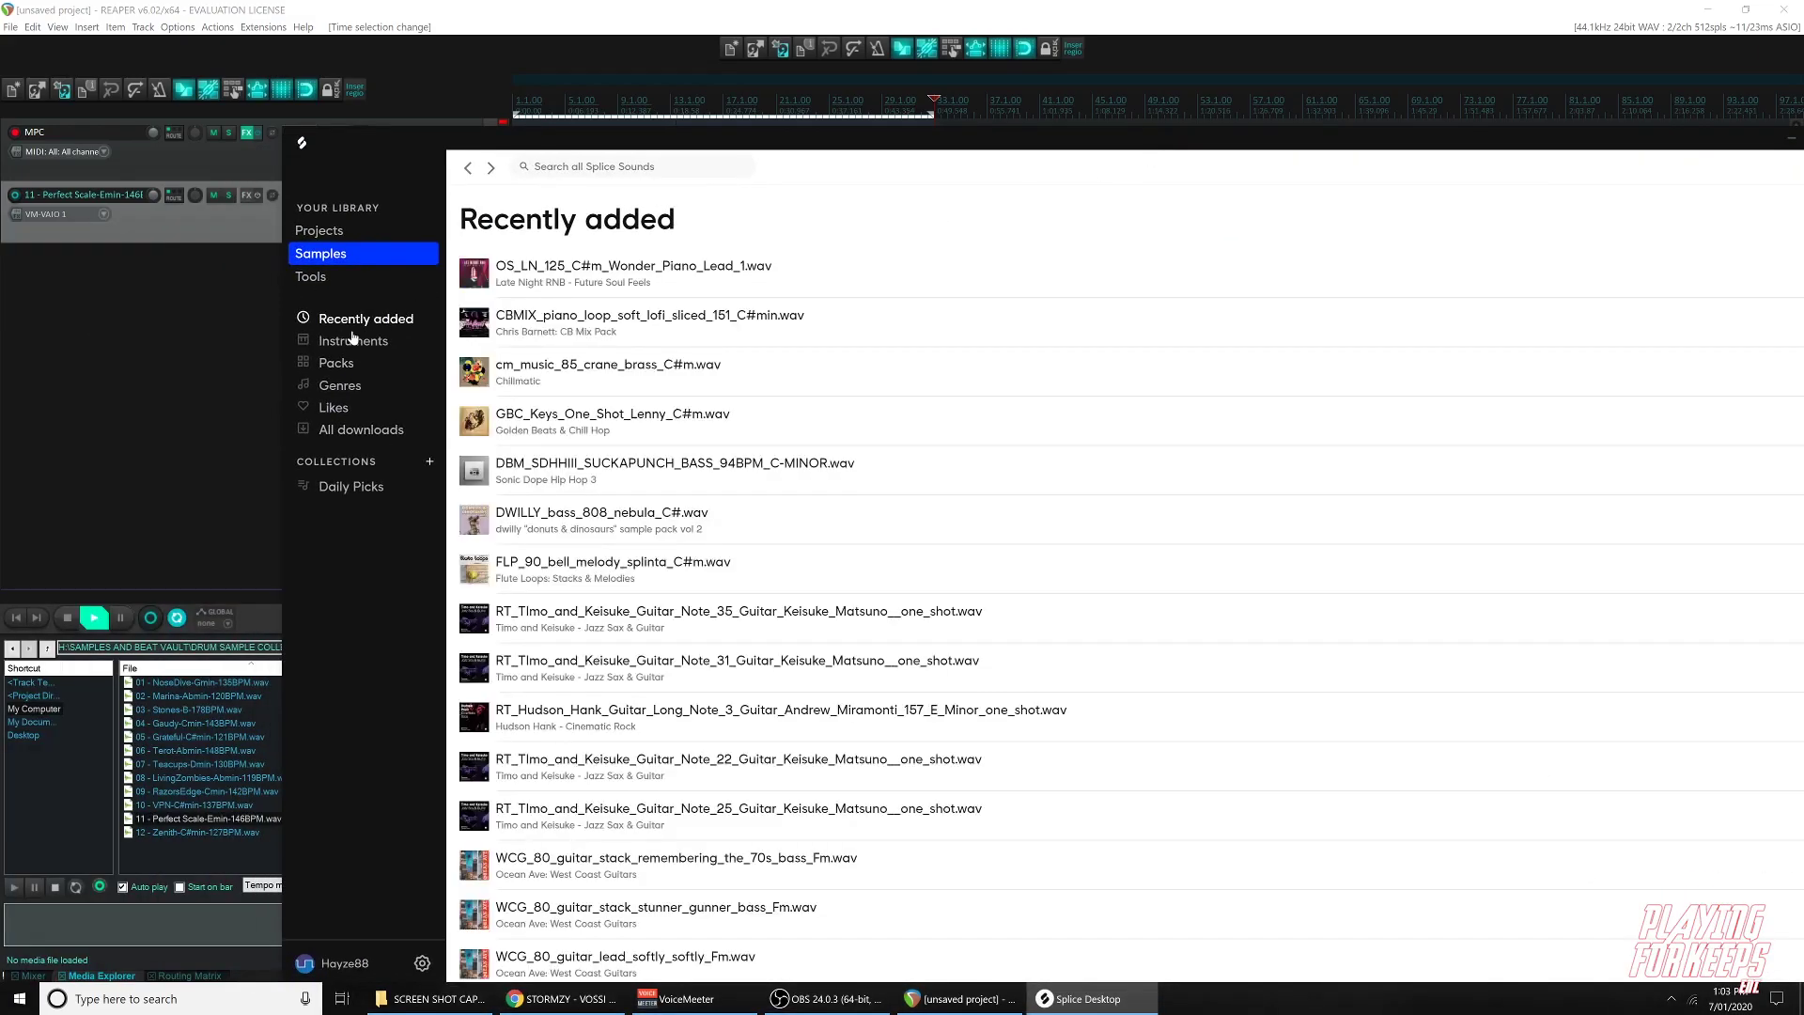
left_click(347, 346)
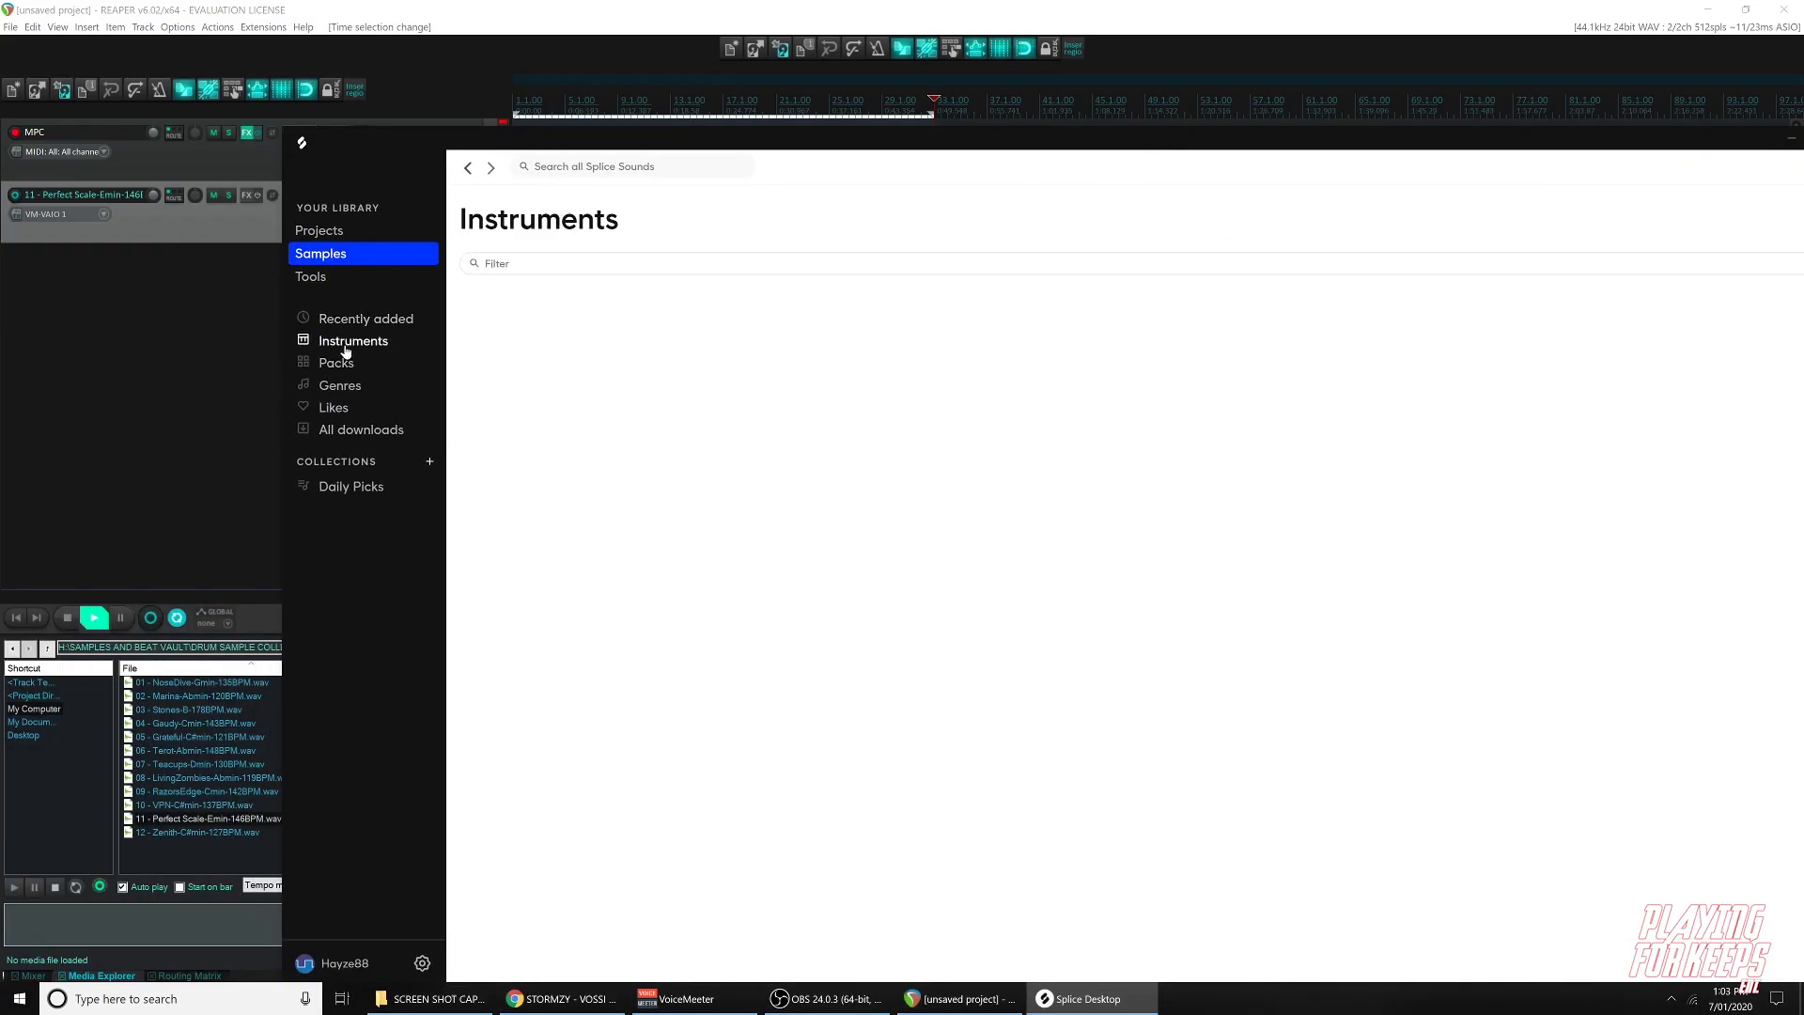
left_click(366, 320)
Browse the recently added samples and audition the DECAP - Drums That Knock Vol. 7 one-shots against the loop.
scroll(658, 505, "down", 6)
scroll(661, 508, "down", 10)
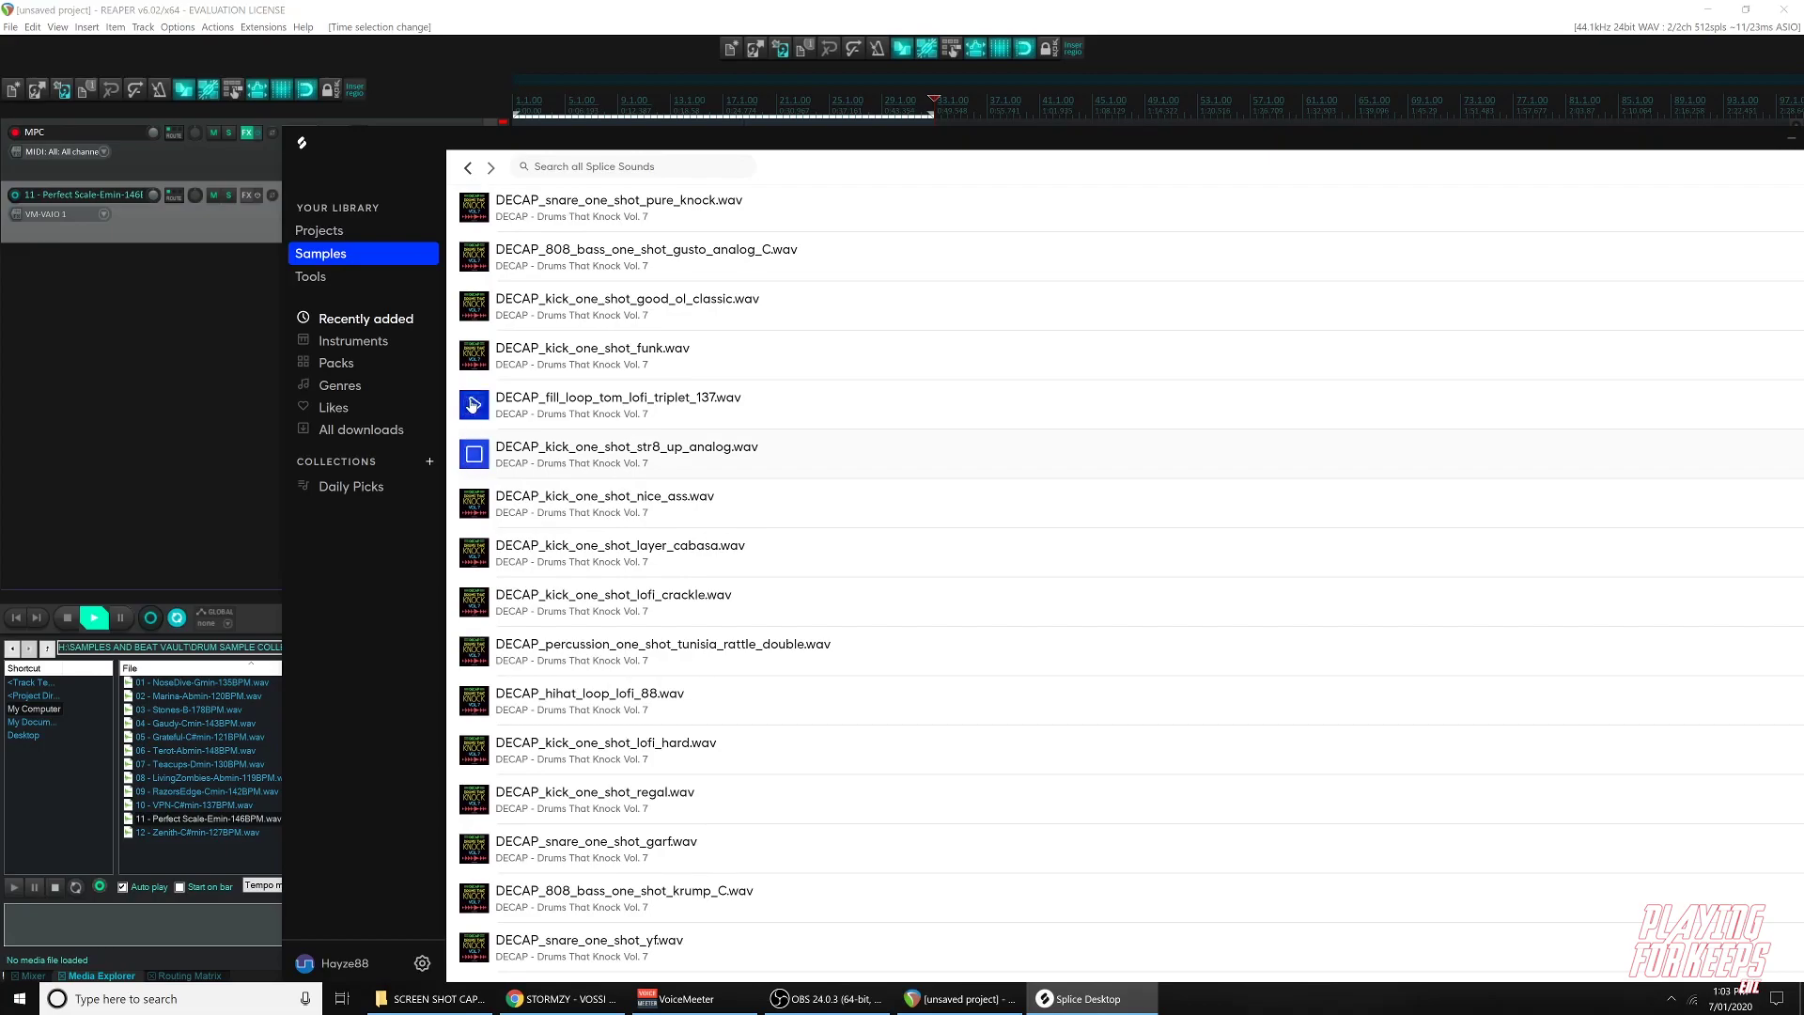
scroll(473, 405, "up", 2)
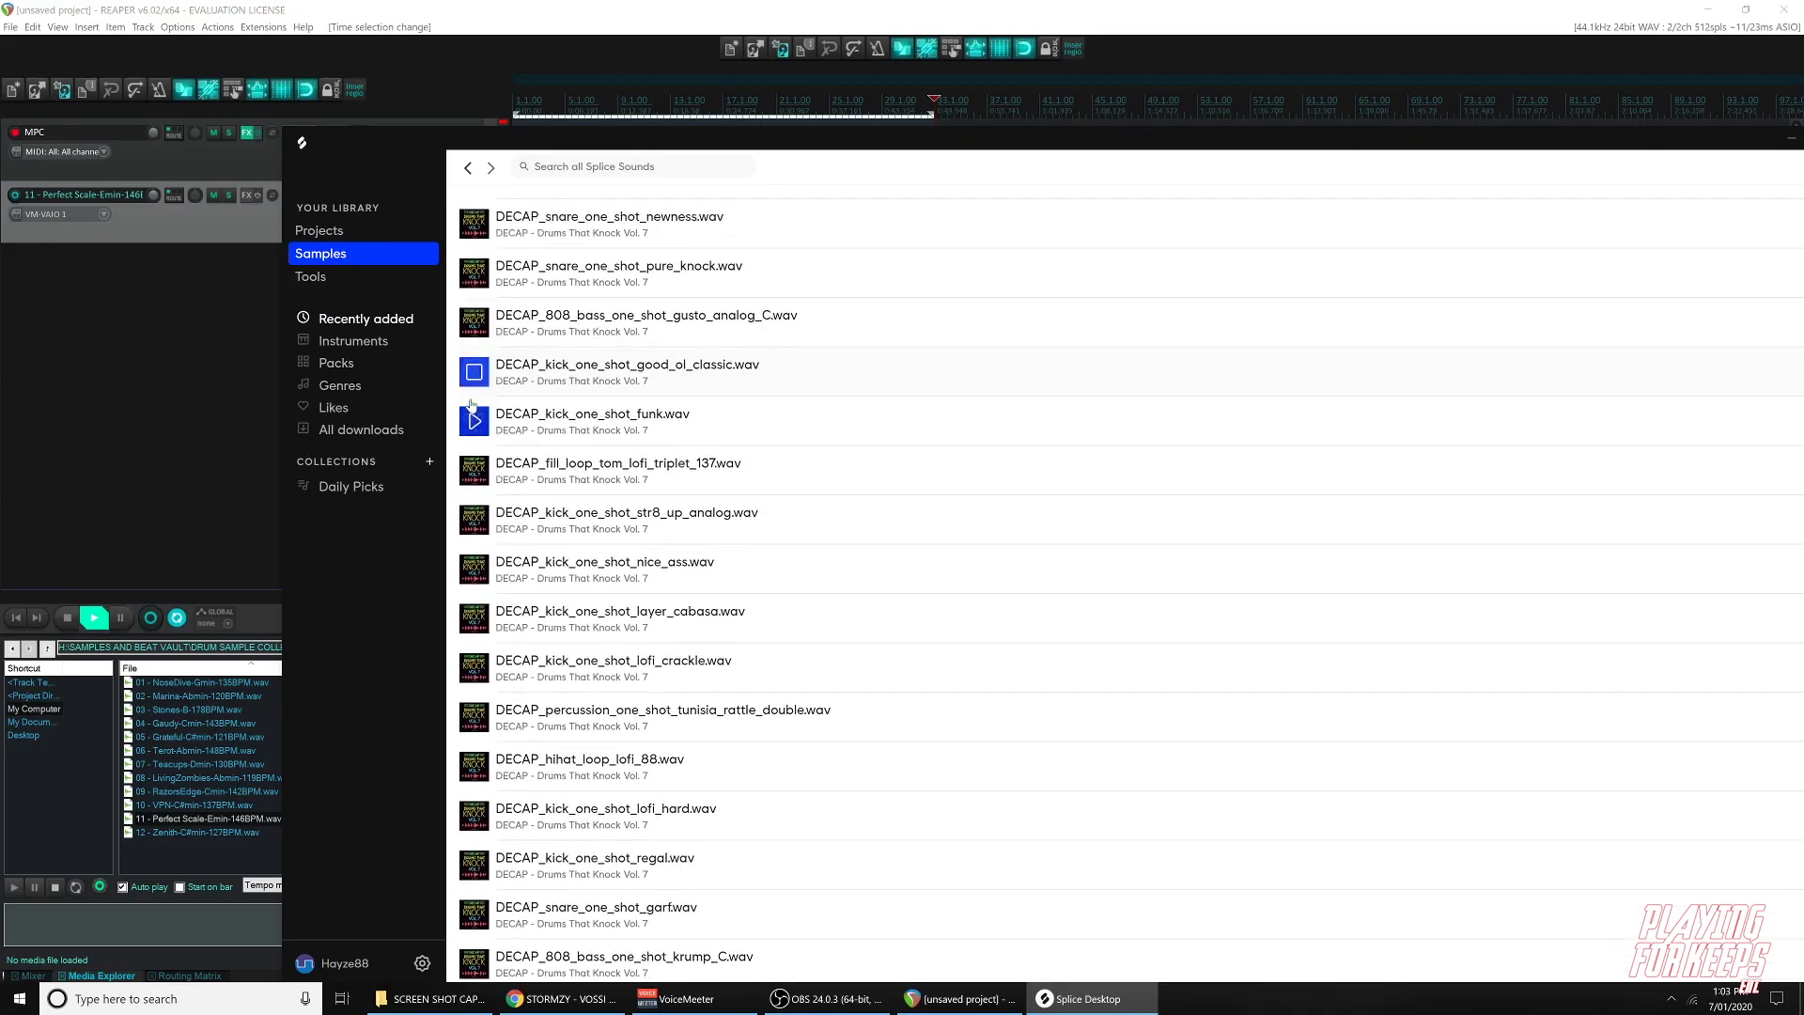
scroll(473, 404, "up", 1)
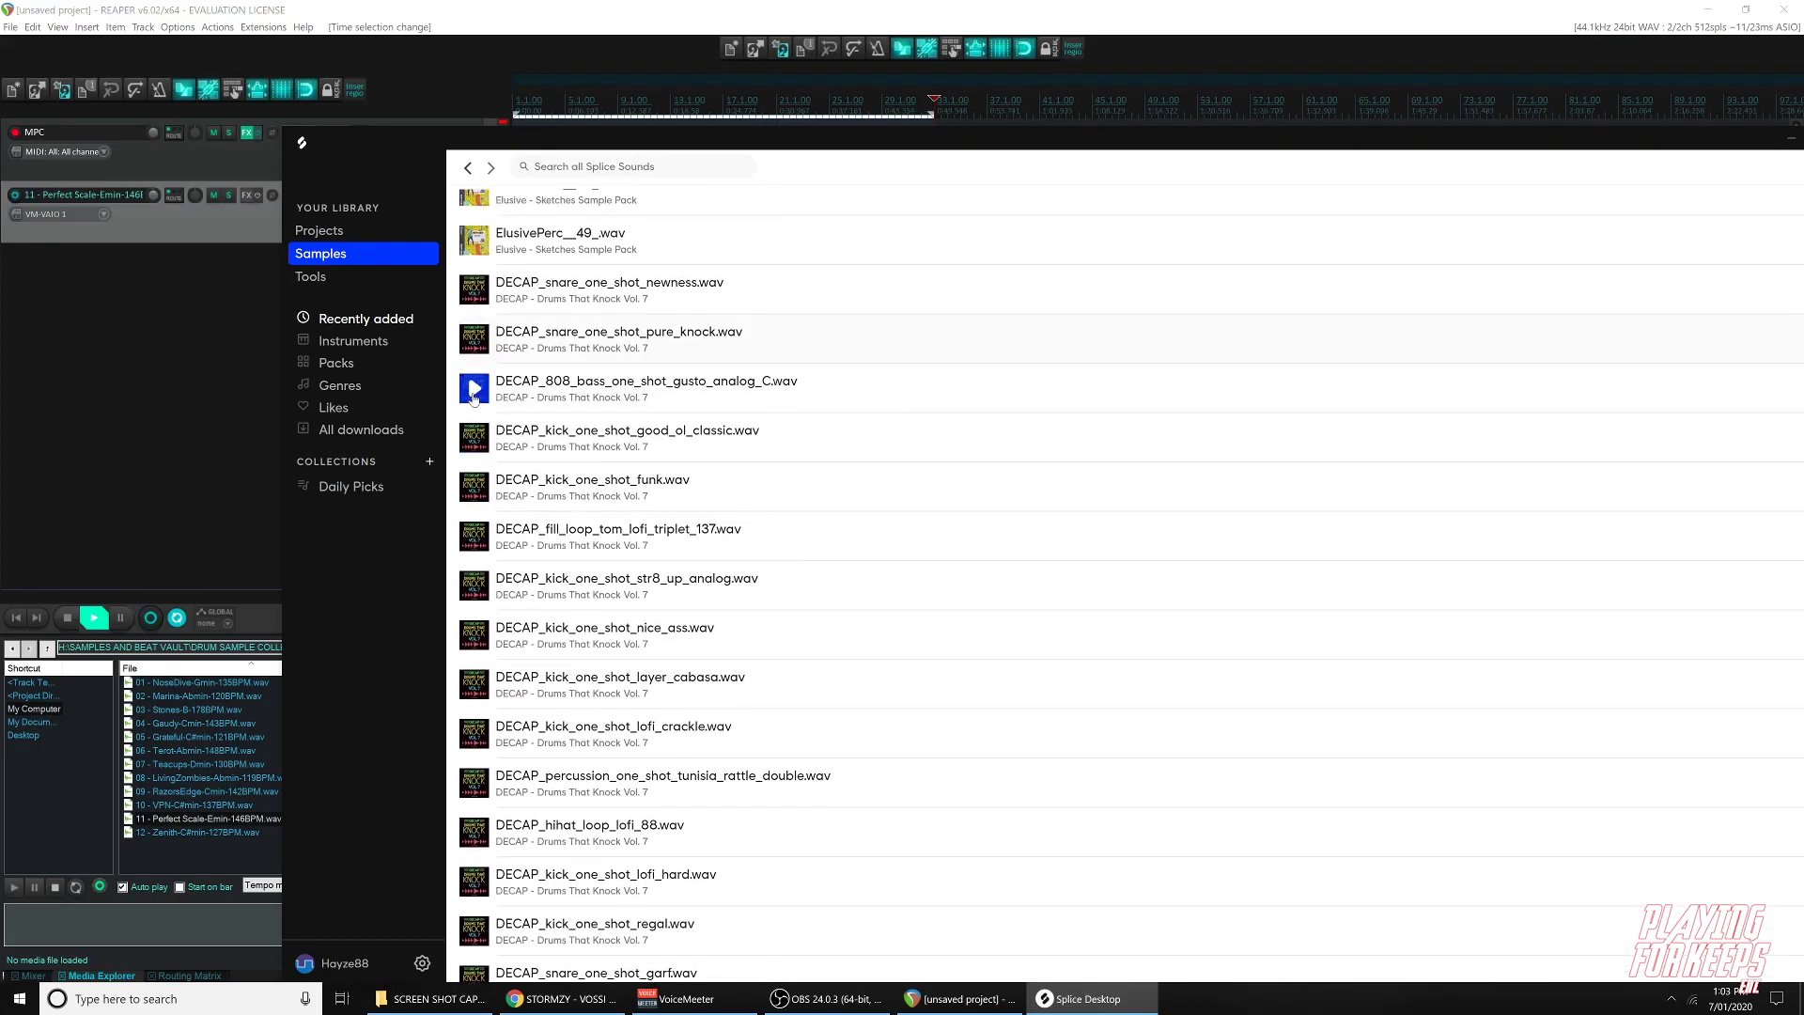
scroll(481, 379, "up", 1)
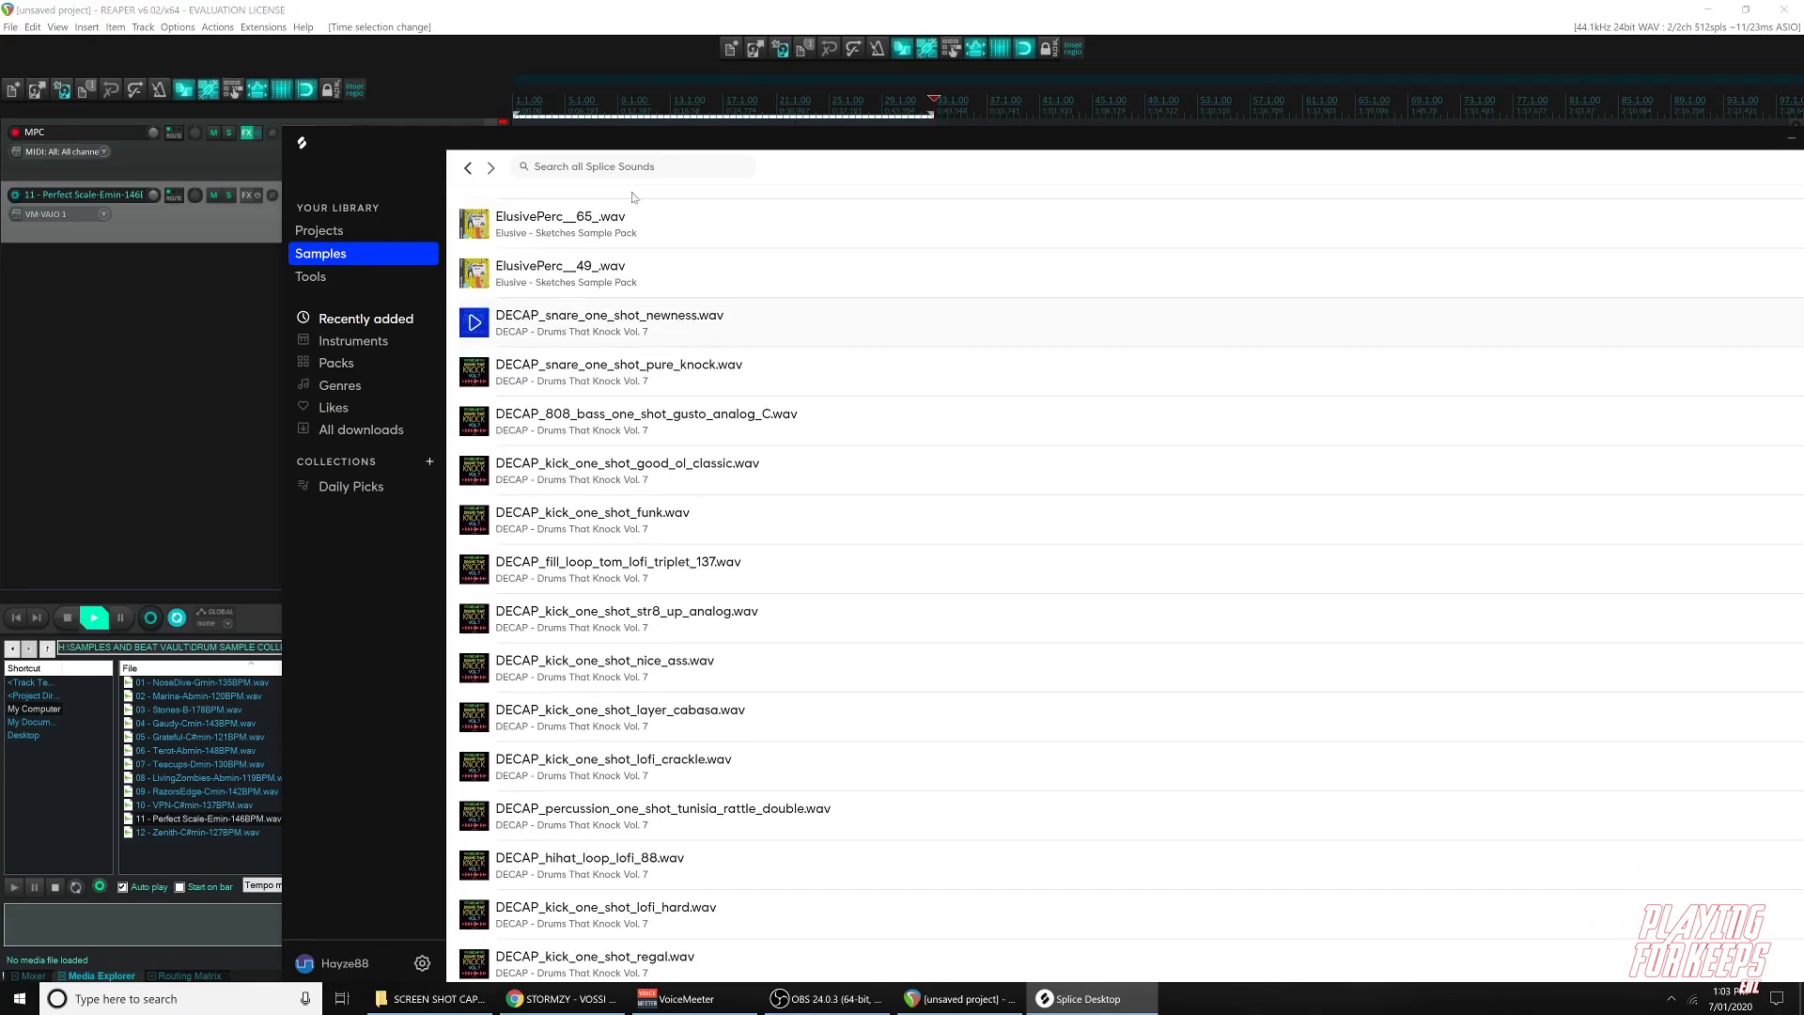
Move the Splice window off the MPC pads and load DECAP_snare_one_shot_newness.wav onto the second pad of the bottom row.
left_click_drag(606, 189, 1219, 188)
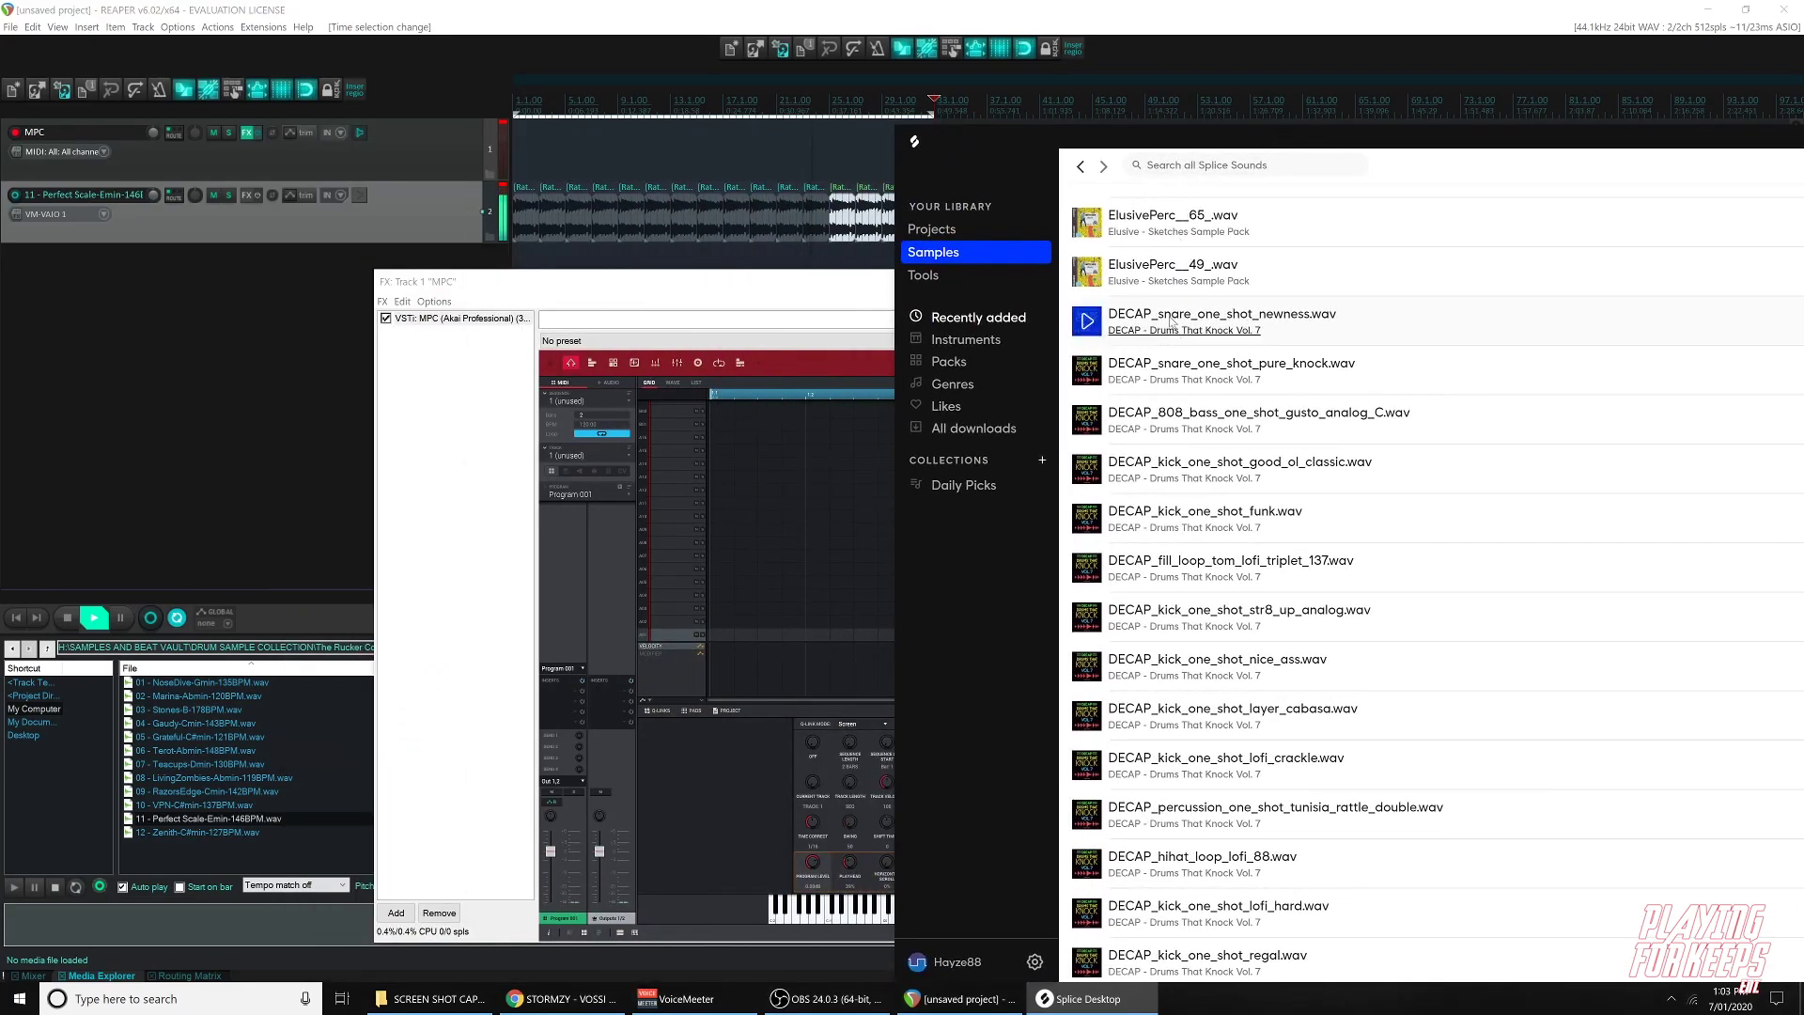
mouse_move(1161, 330)
left_mouse_down()
mouse_move(1060, 474)
mouse_move(1171, 299)
left_mouse_up()
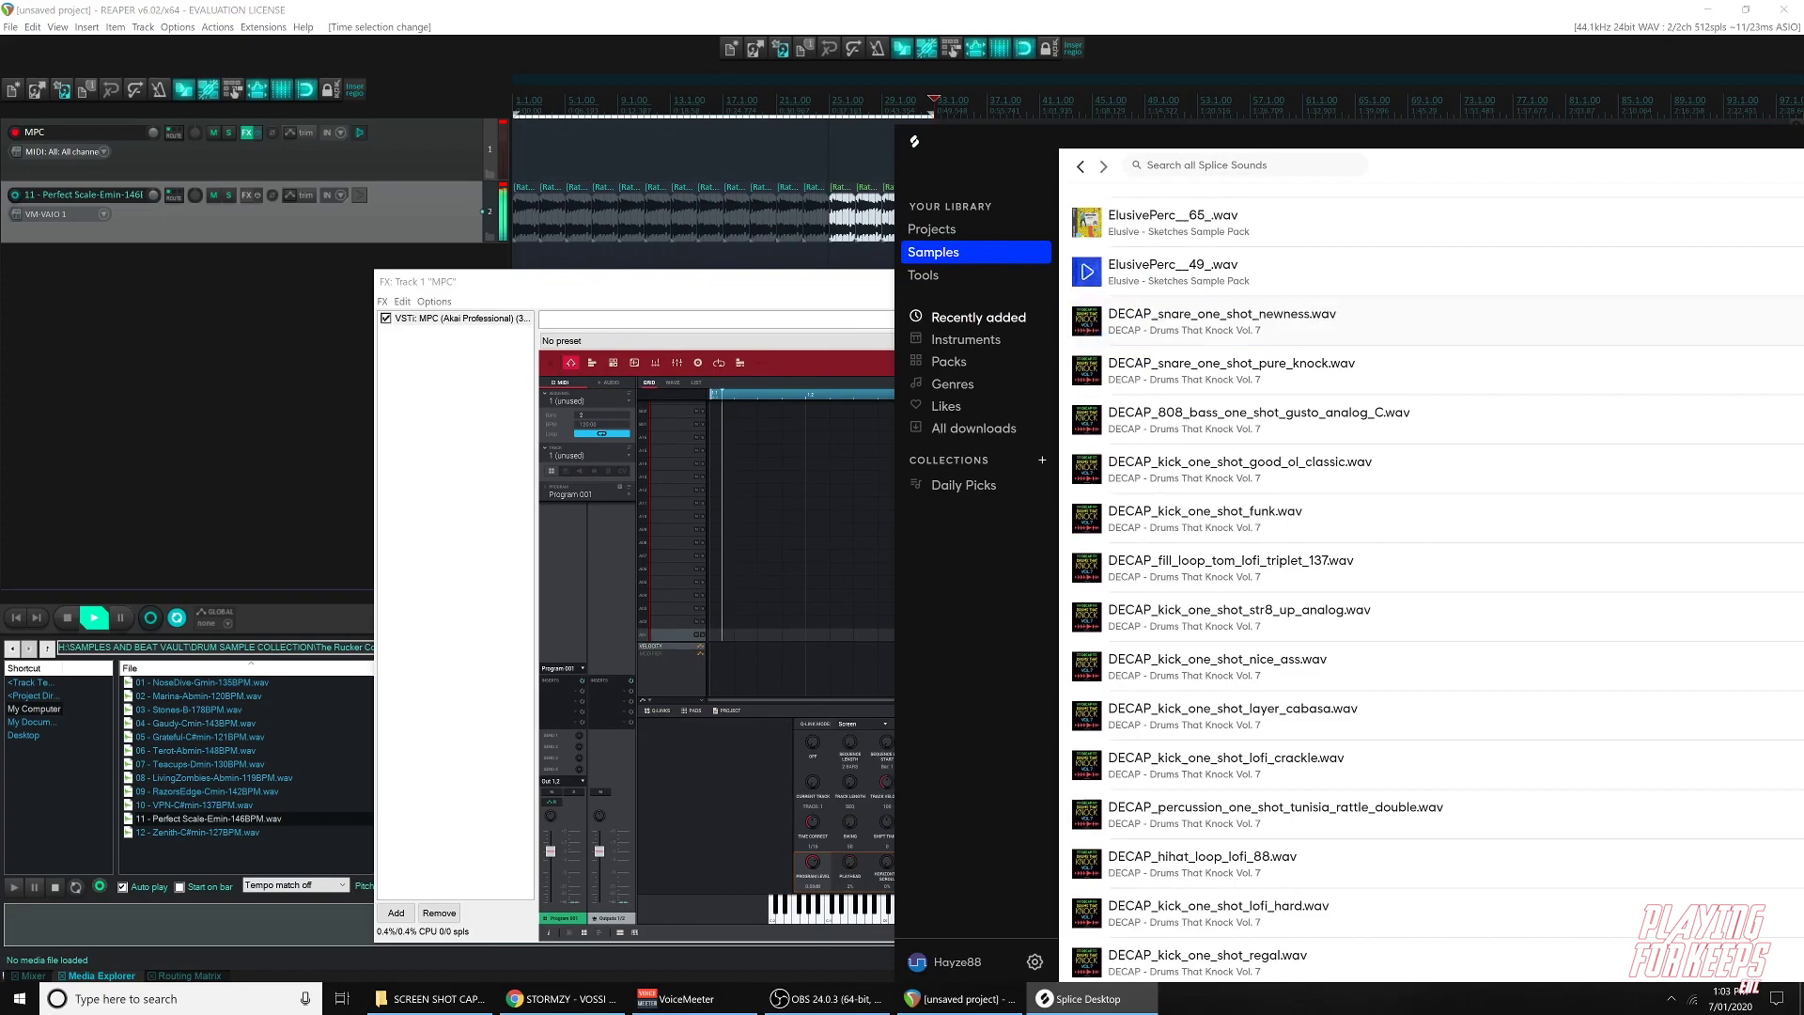
left_click_drag(1203, 148, 1438, 164)
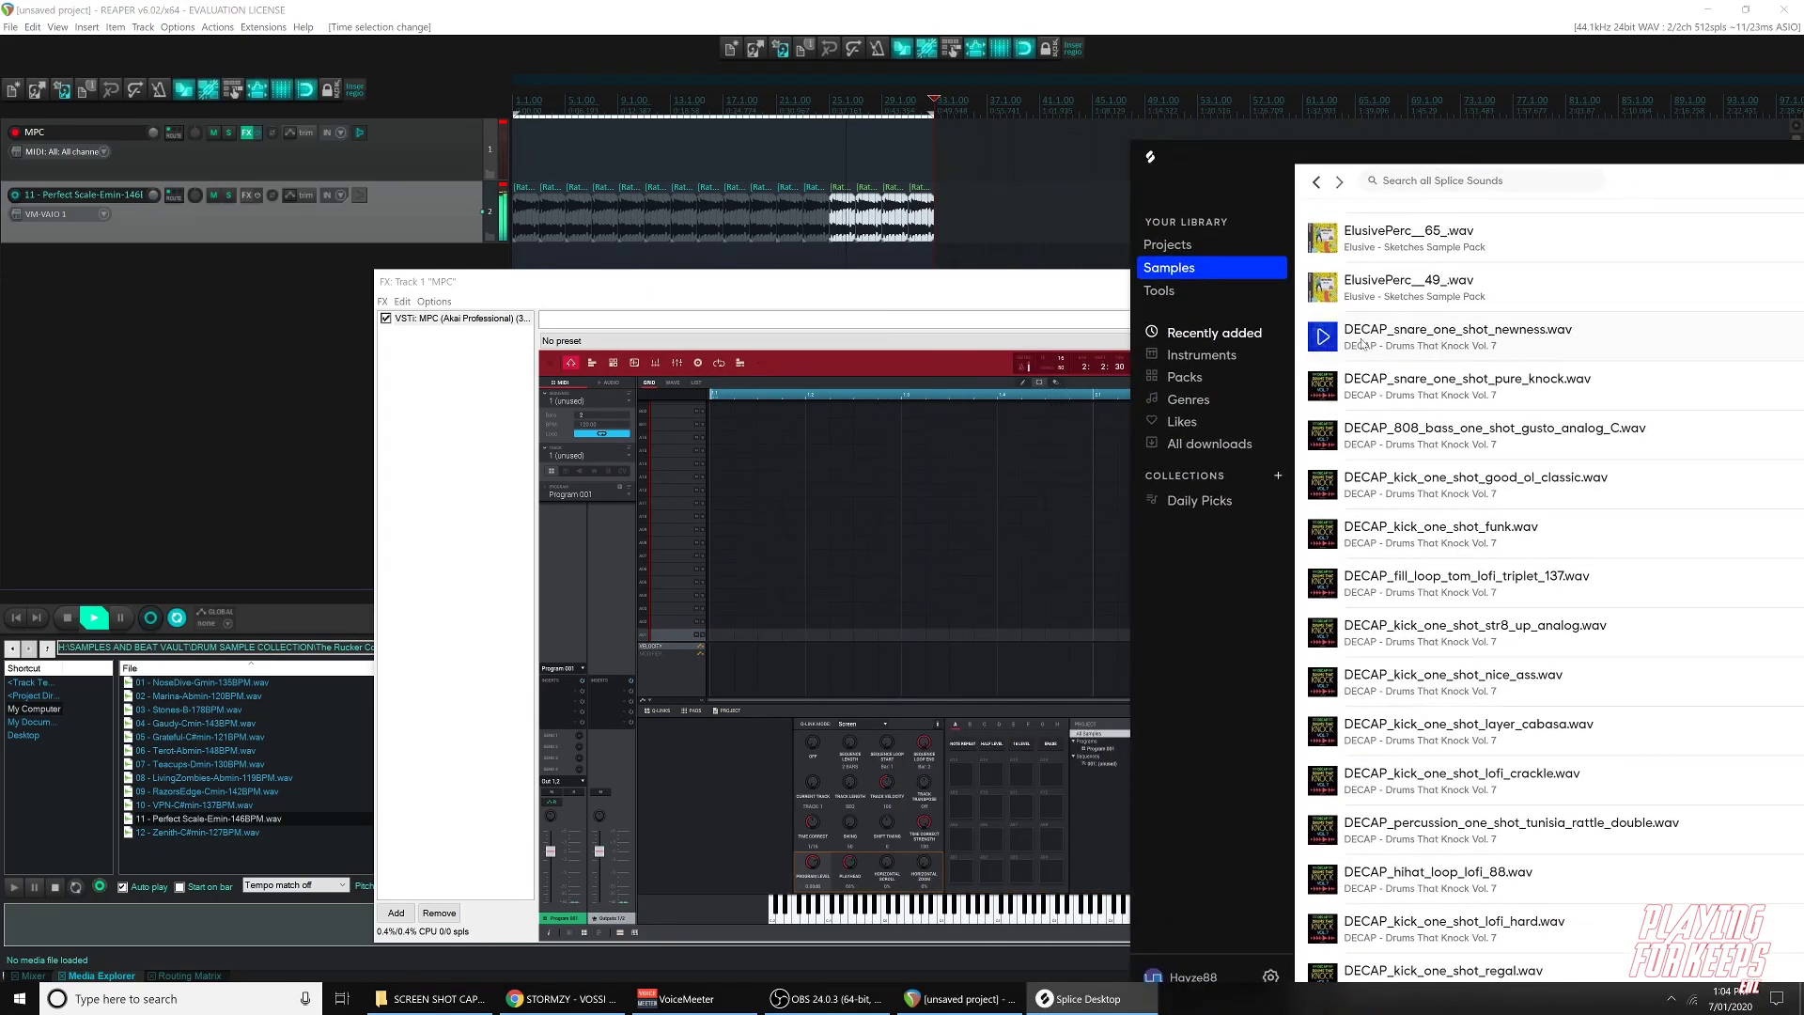
left_click_drag(1389, 334, 992, 870)
Return to Splice, audition the DECAP kicks and load DECAP_kick_one_shot_layer_cabasa.wav onto the first pad of the bottom row.
left_click(1080, 999)
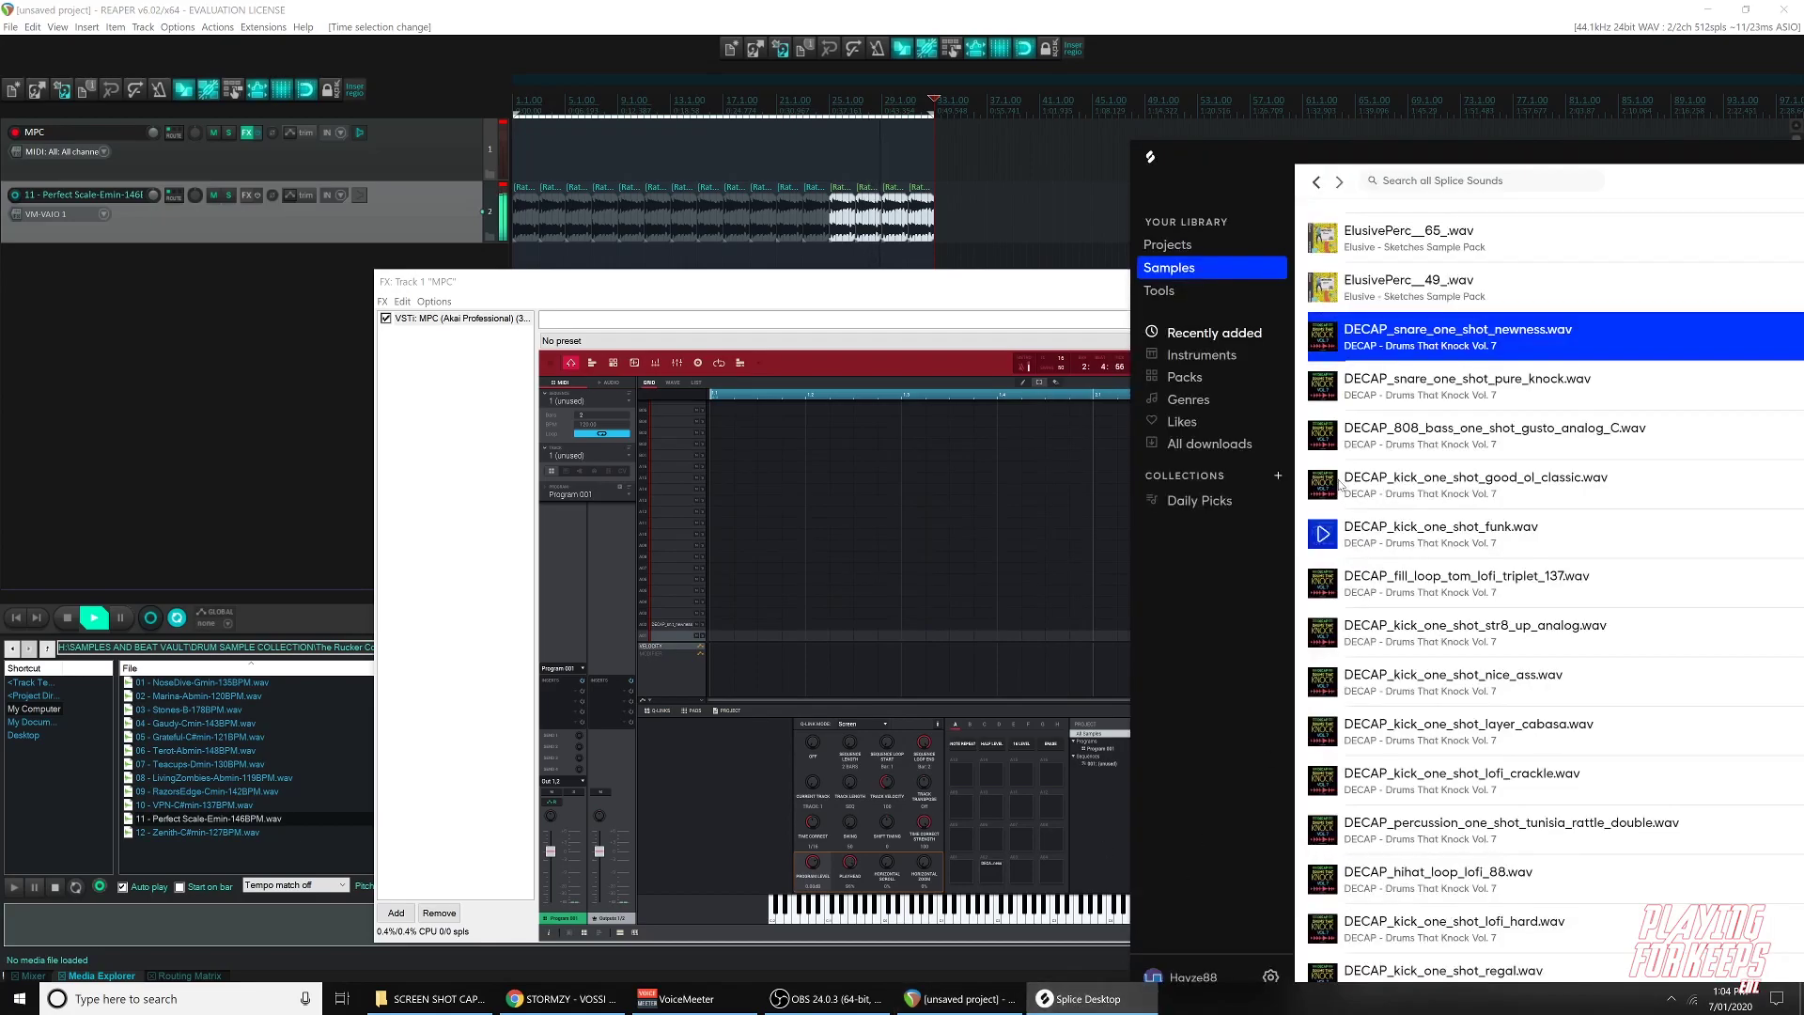
left_click(1320, 442)
key("Down")
key("Down")
key("Down")
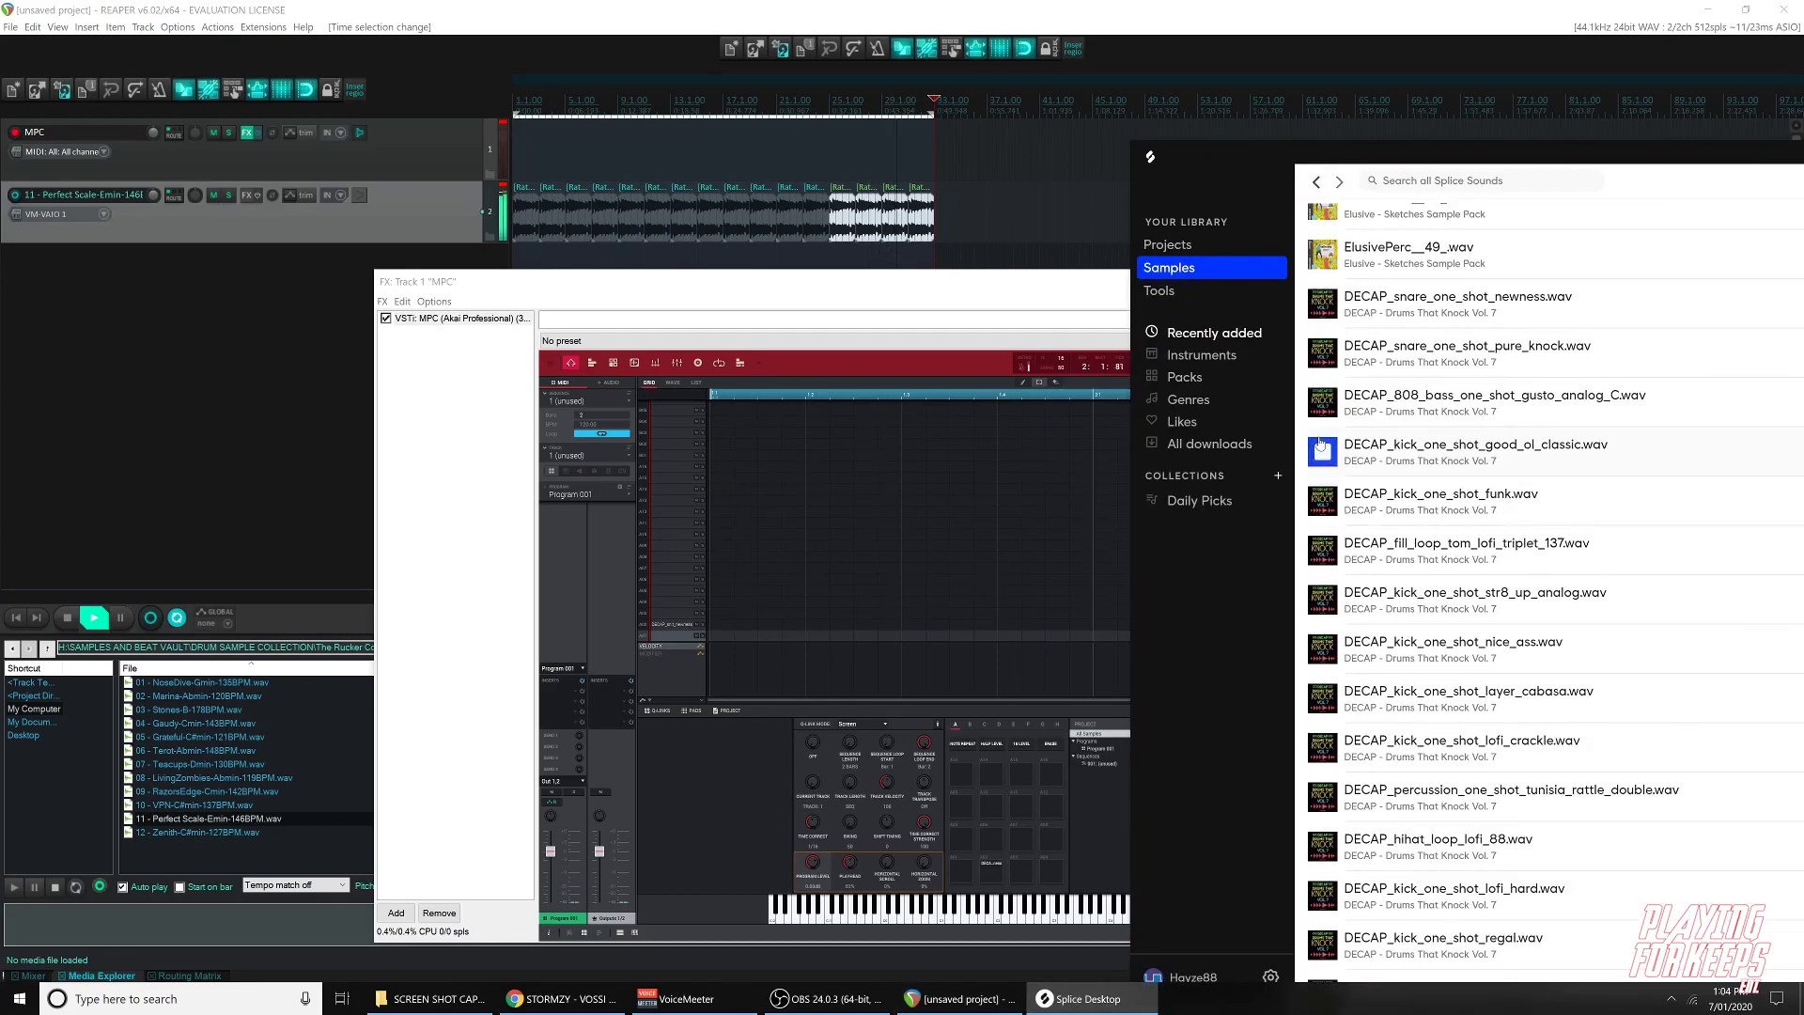
key("Down")
key("Down")
key("Down")
key("Down")
key("Down")
key("Down")
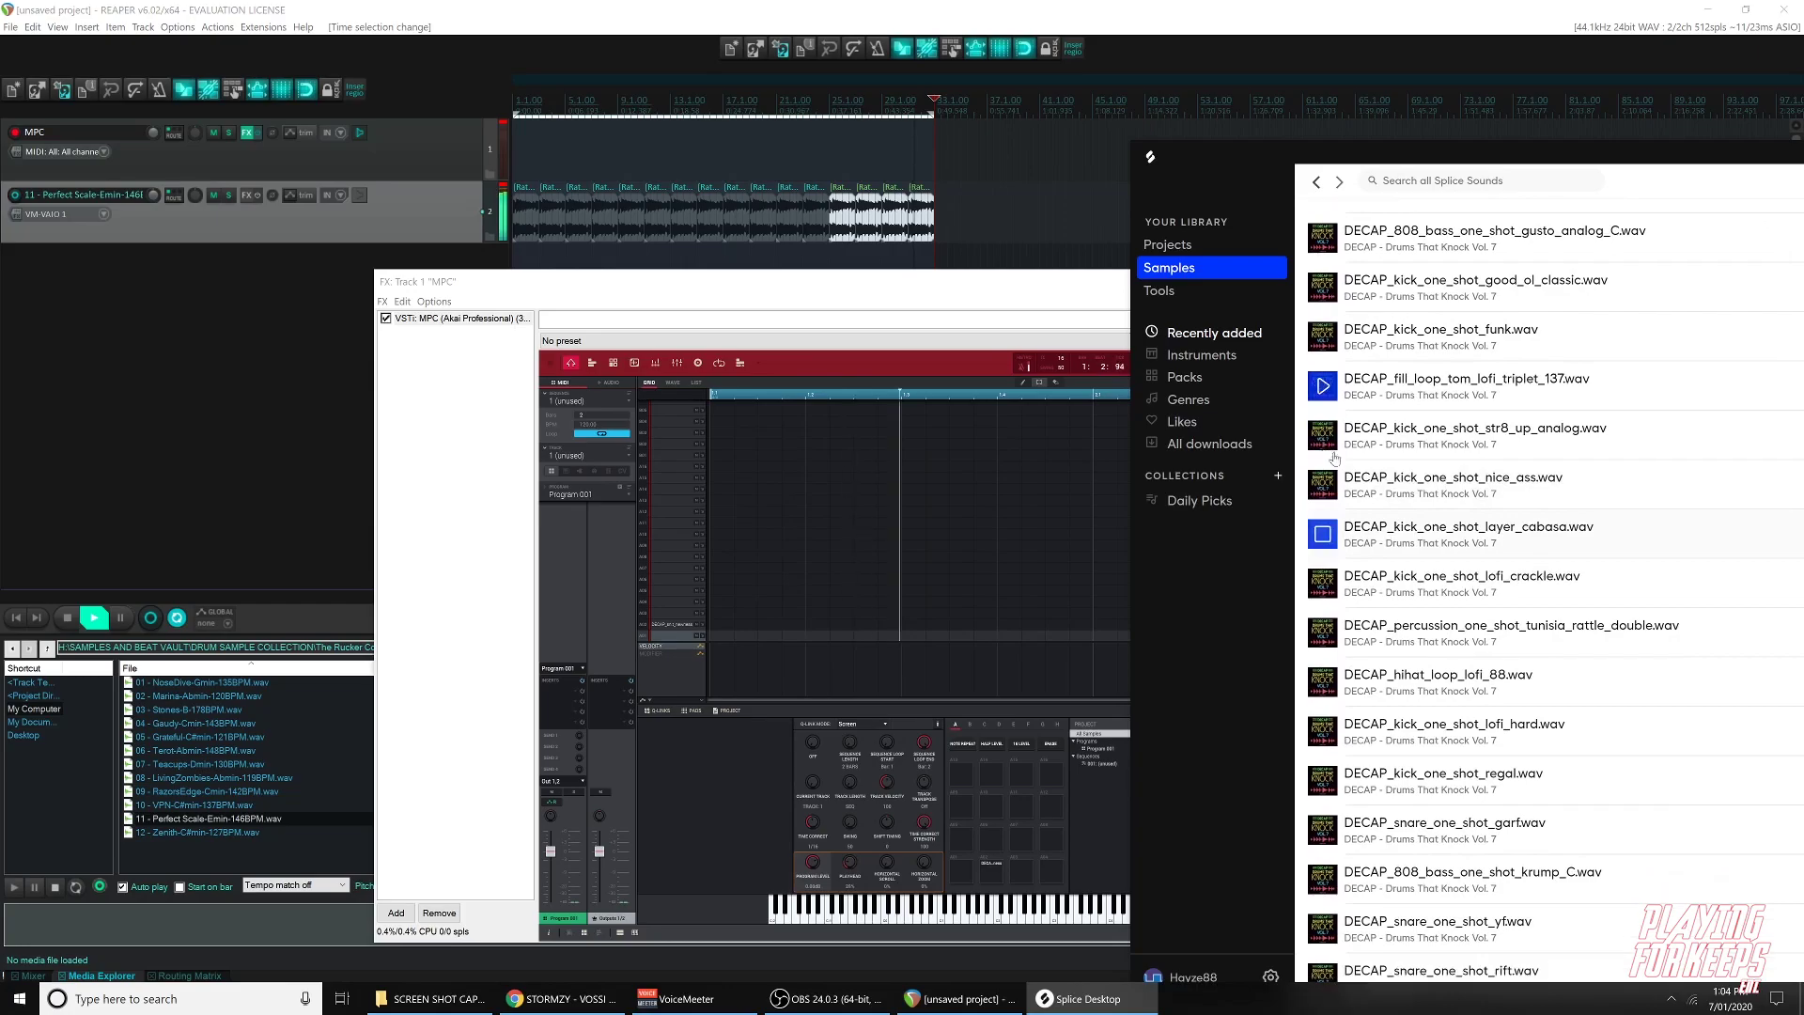
scroll(1339, 460, "up", 1)
left_click_drag(1339, 498, 966, 864)
Return to Splice, audition more DECAP samples and load DECAP_808_bass_one_shot_krump_C.wav onto the first pad of the second row from the bottom.
left_click(1091, 998)
left_click(1322, 648)
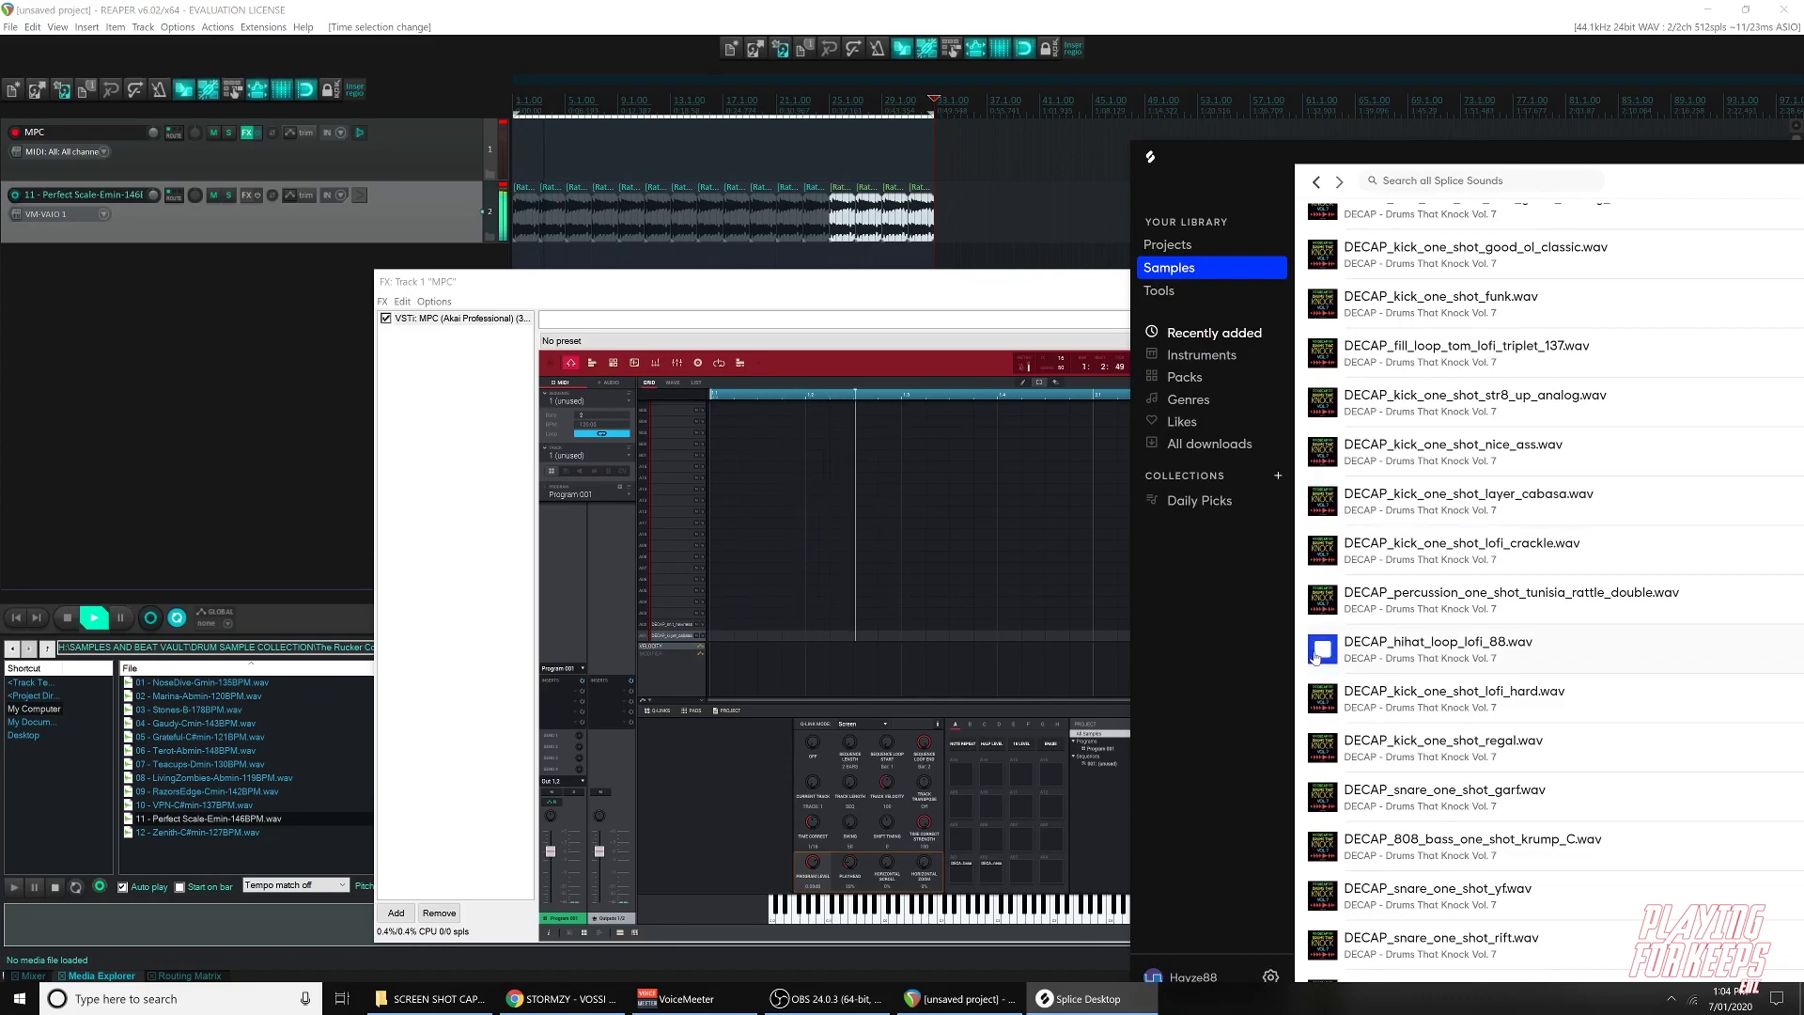
left_click(1325, 602)
key("Up")
key("Up")
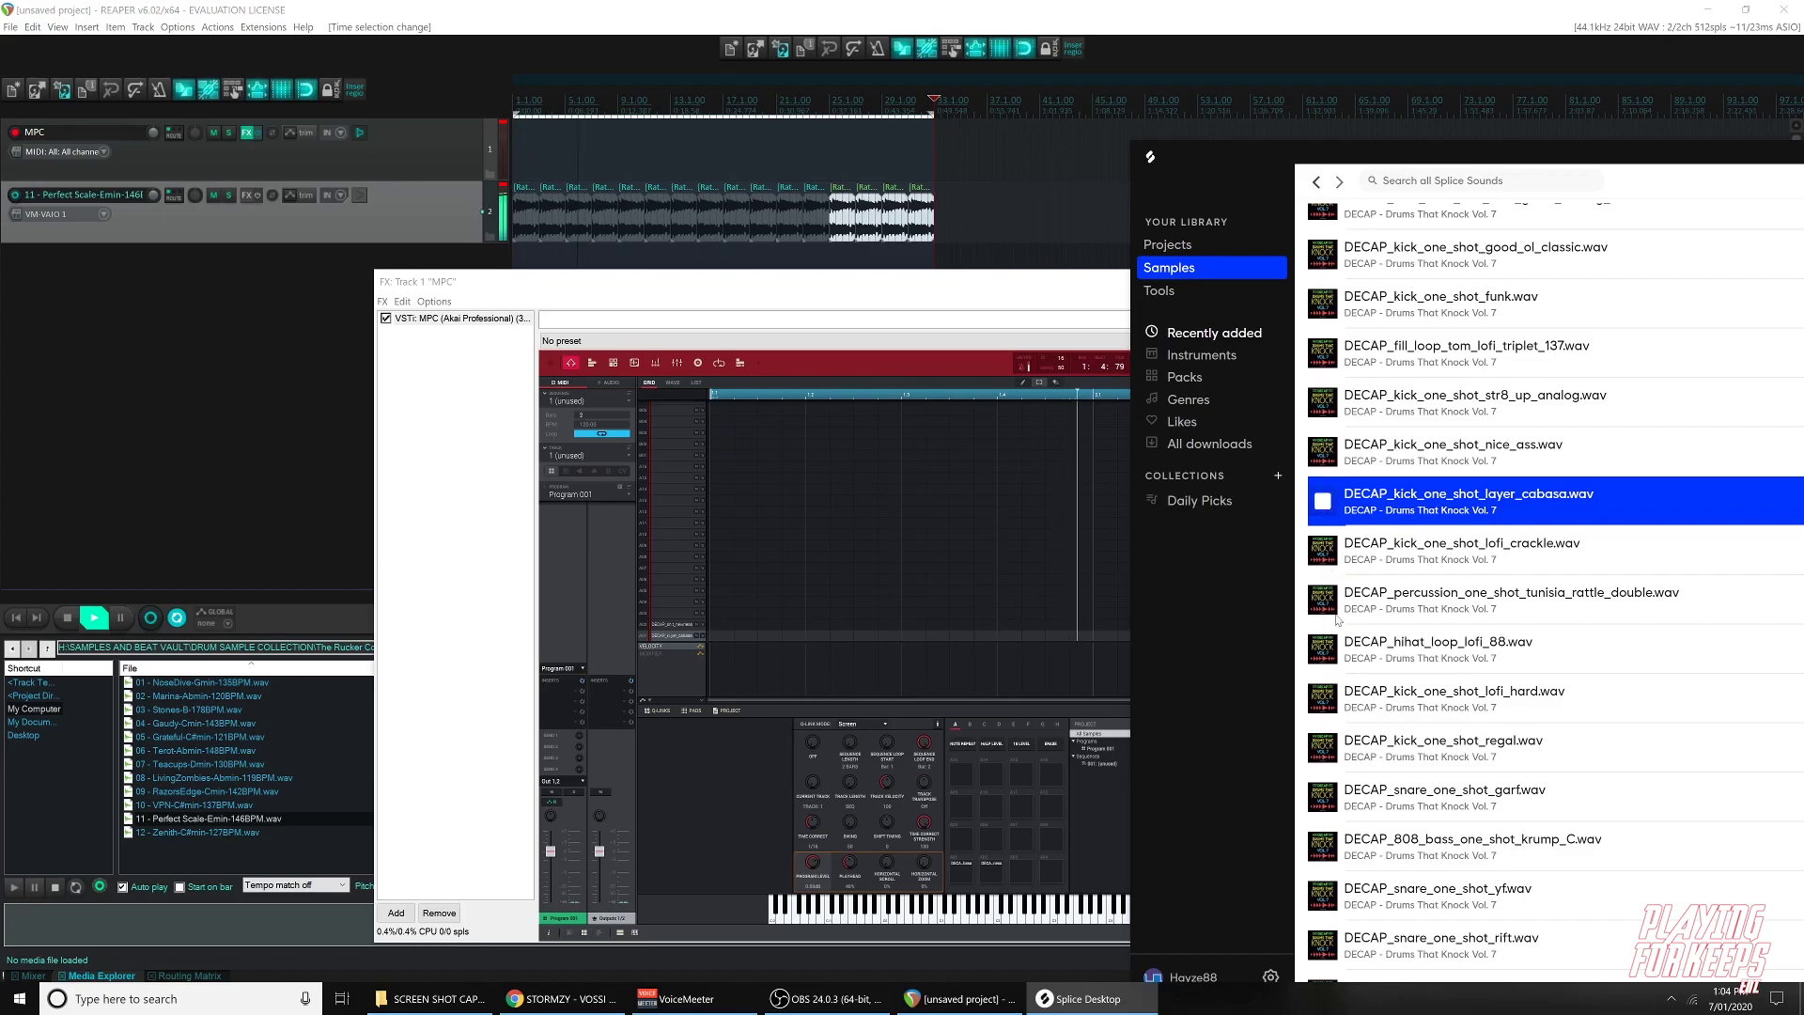
scroll(1336, 696, "down", 1)
scroll(1336, 697, "down", 1)
key("Down")
left_click_drag(1375, 772, 1203, 807)
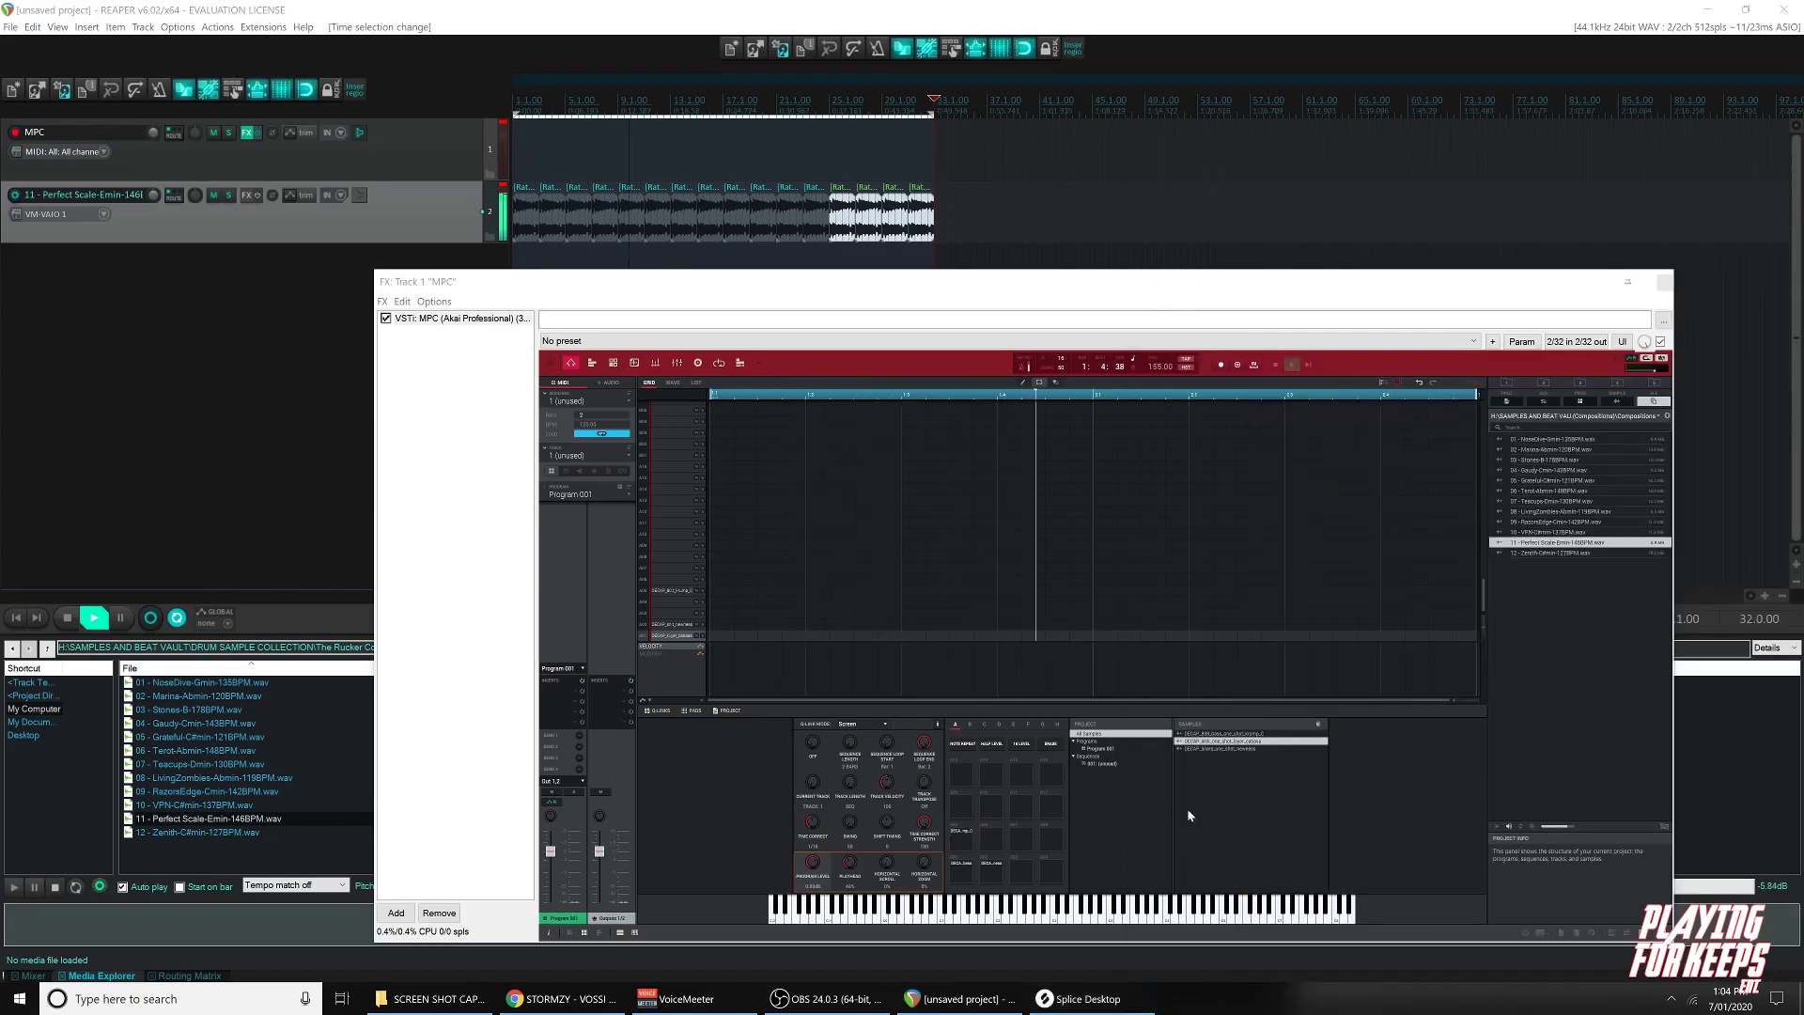
Load DECAP_snare_one_shot_garf.wav from Splice onto the second pad of the second row from the bottom, and return to Splice.
left_click(1071, 994)
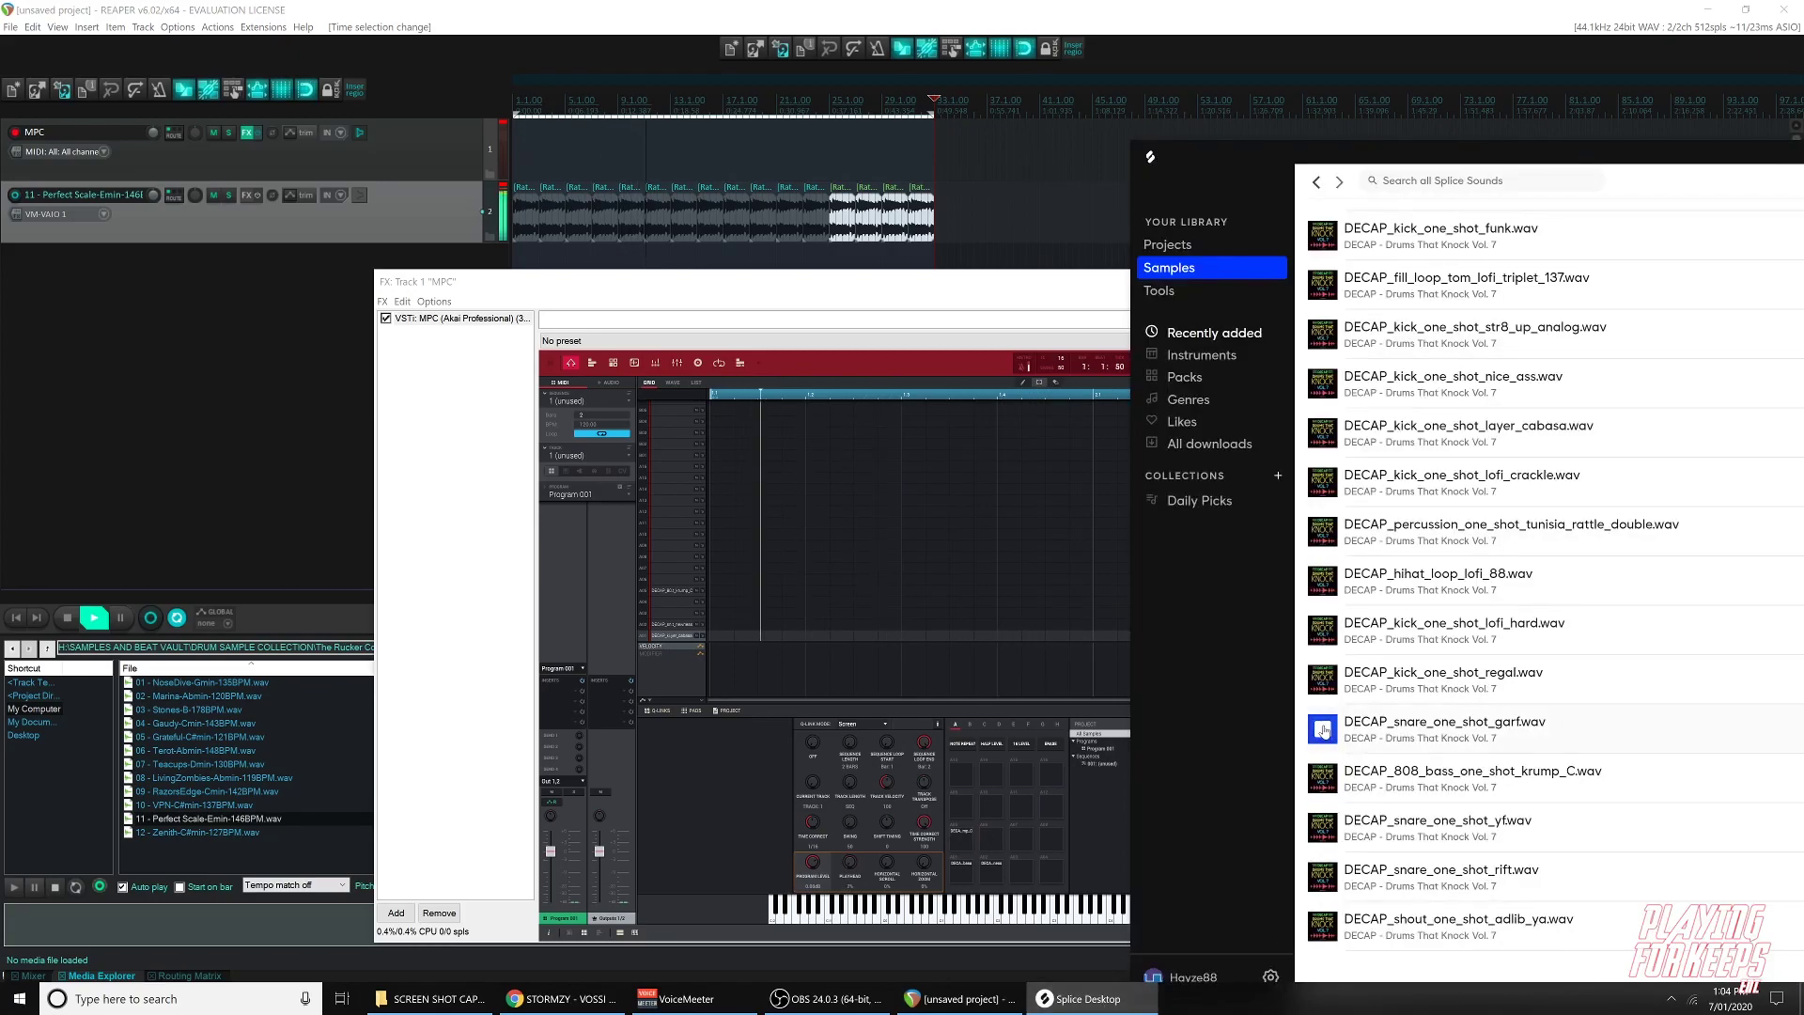
left_click_drag(1327, 743, 998, 840)
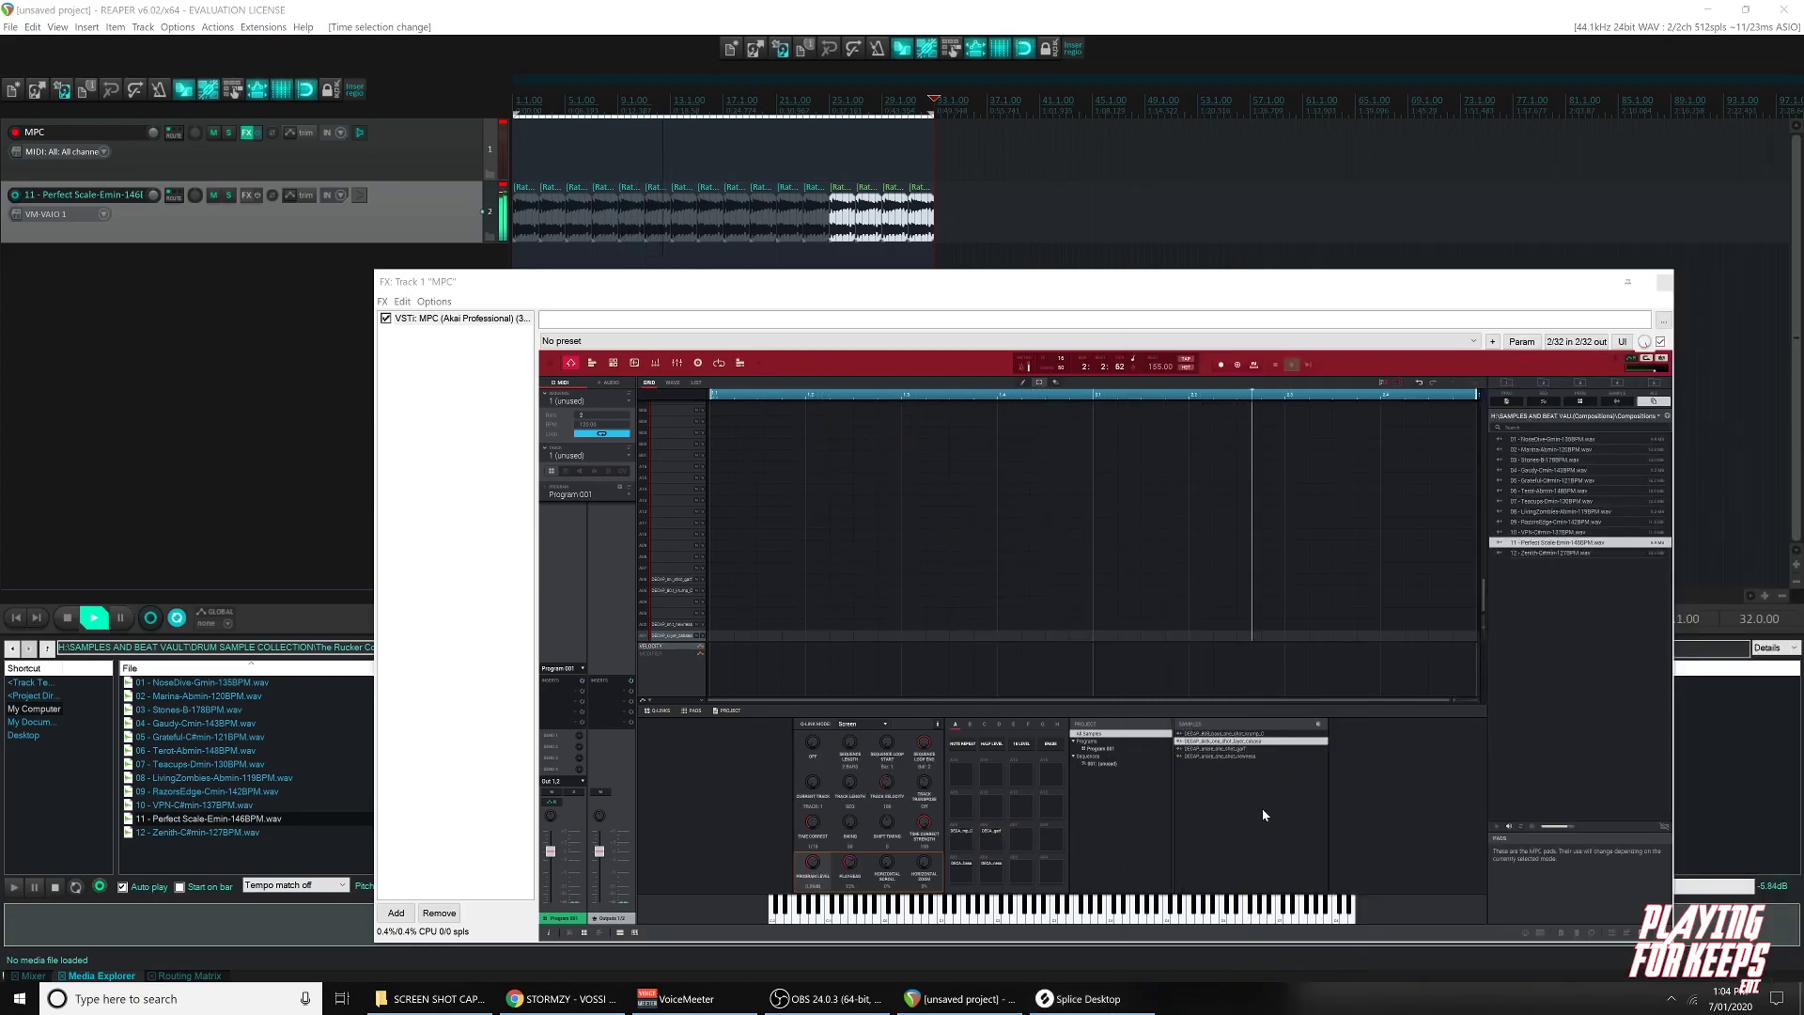
left_click(1081, 998)
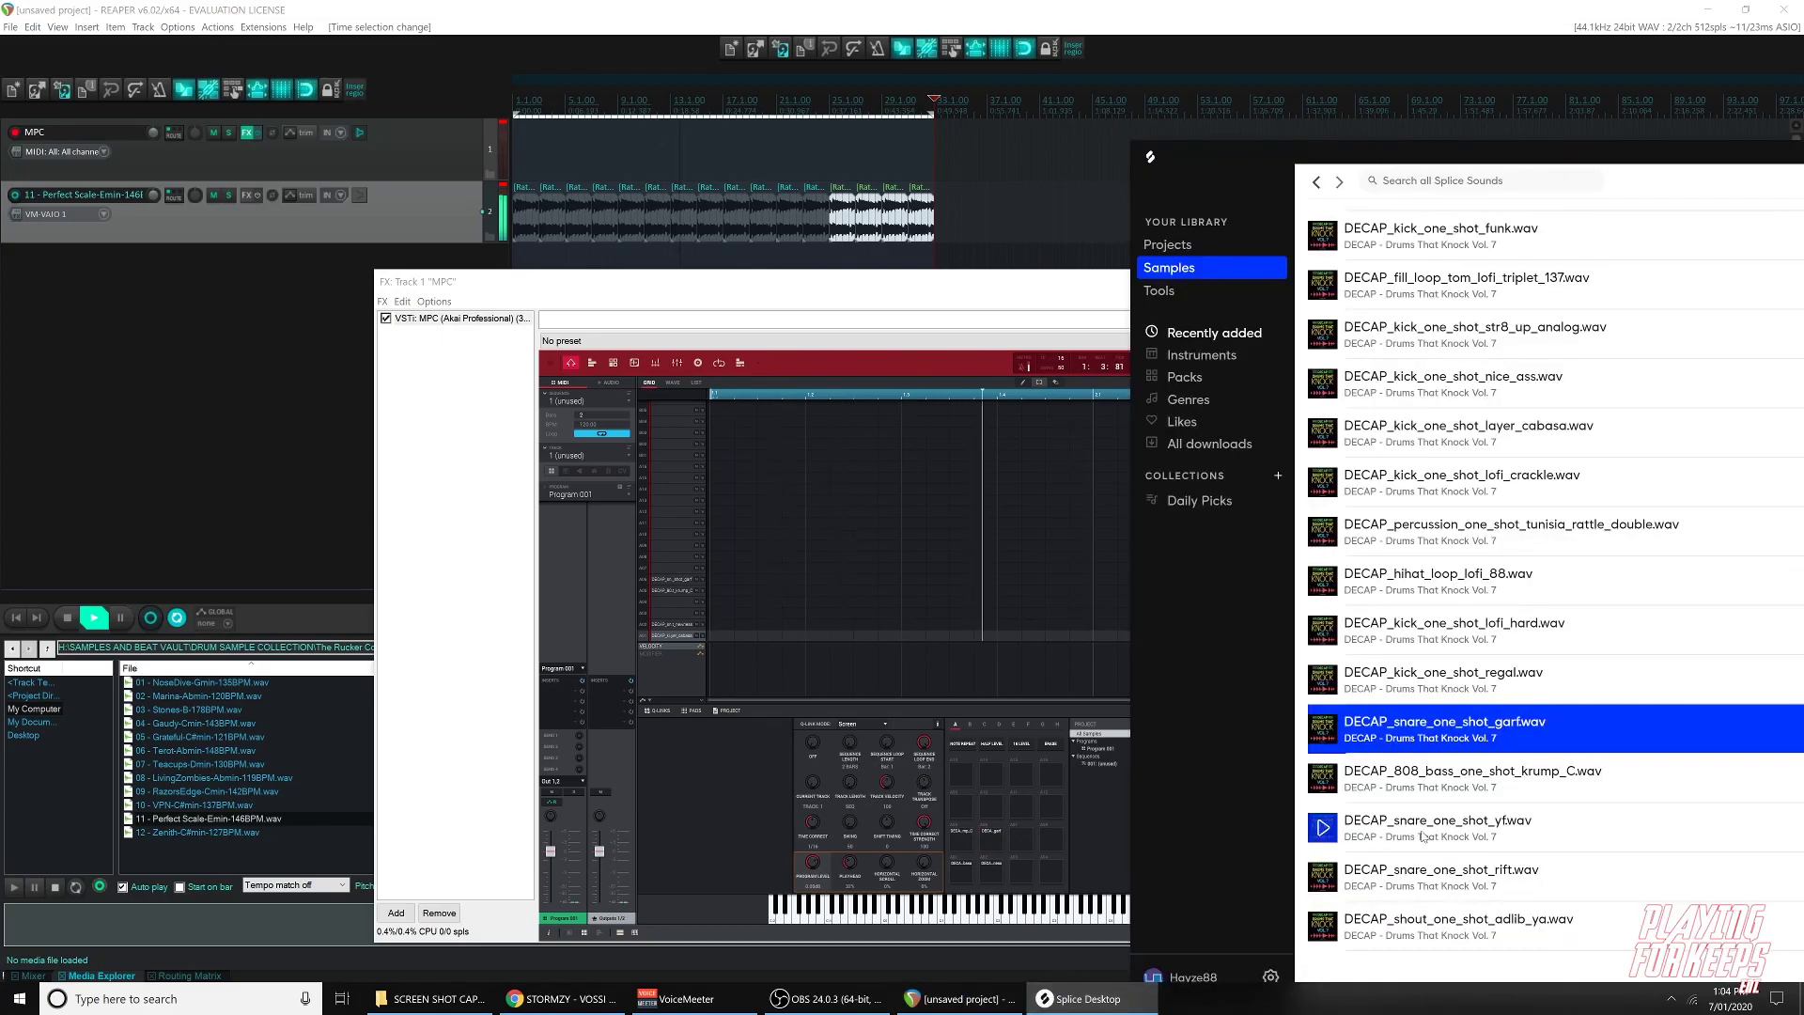
Audition DECAP_snare_one_shot_rift.wav, load it onto the second pad of the third row from the bottom, and return to Splice.
left_click(1327, 878)
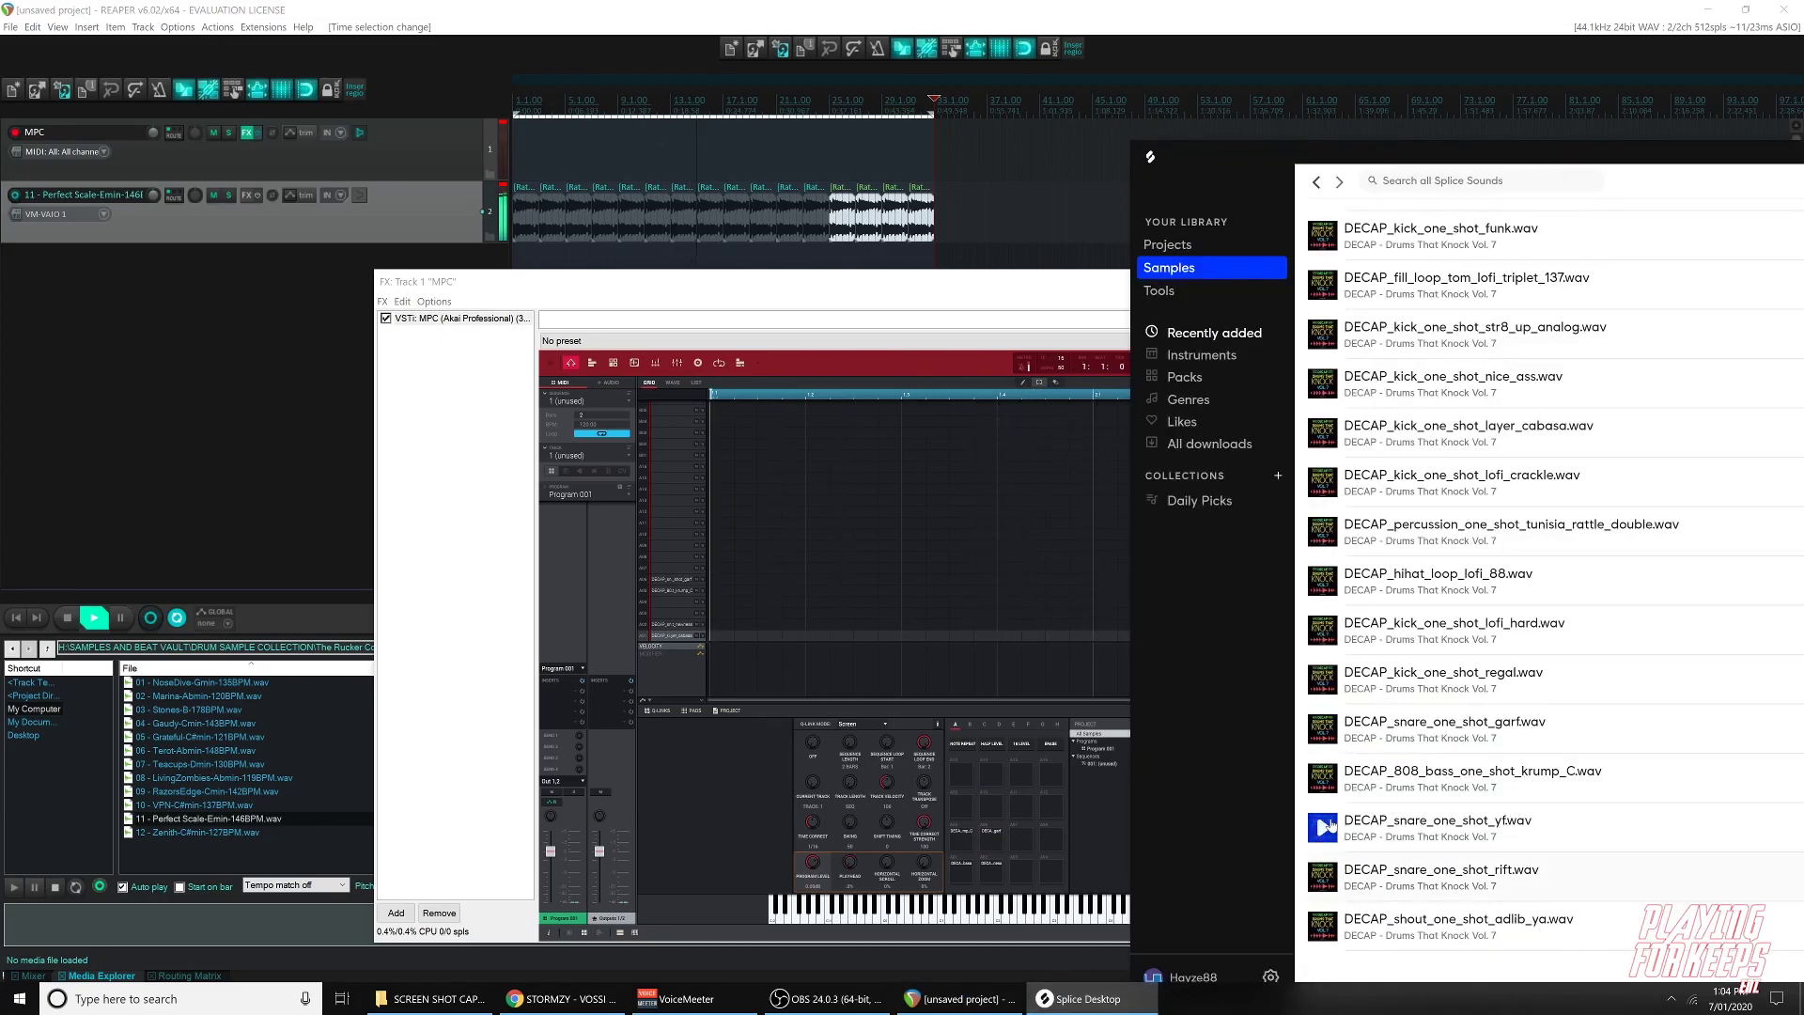
left_click_drag(1334, 876, 991, 807)
left_click(1075, 1007)
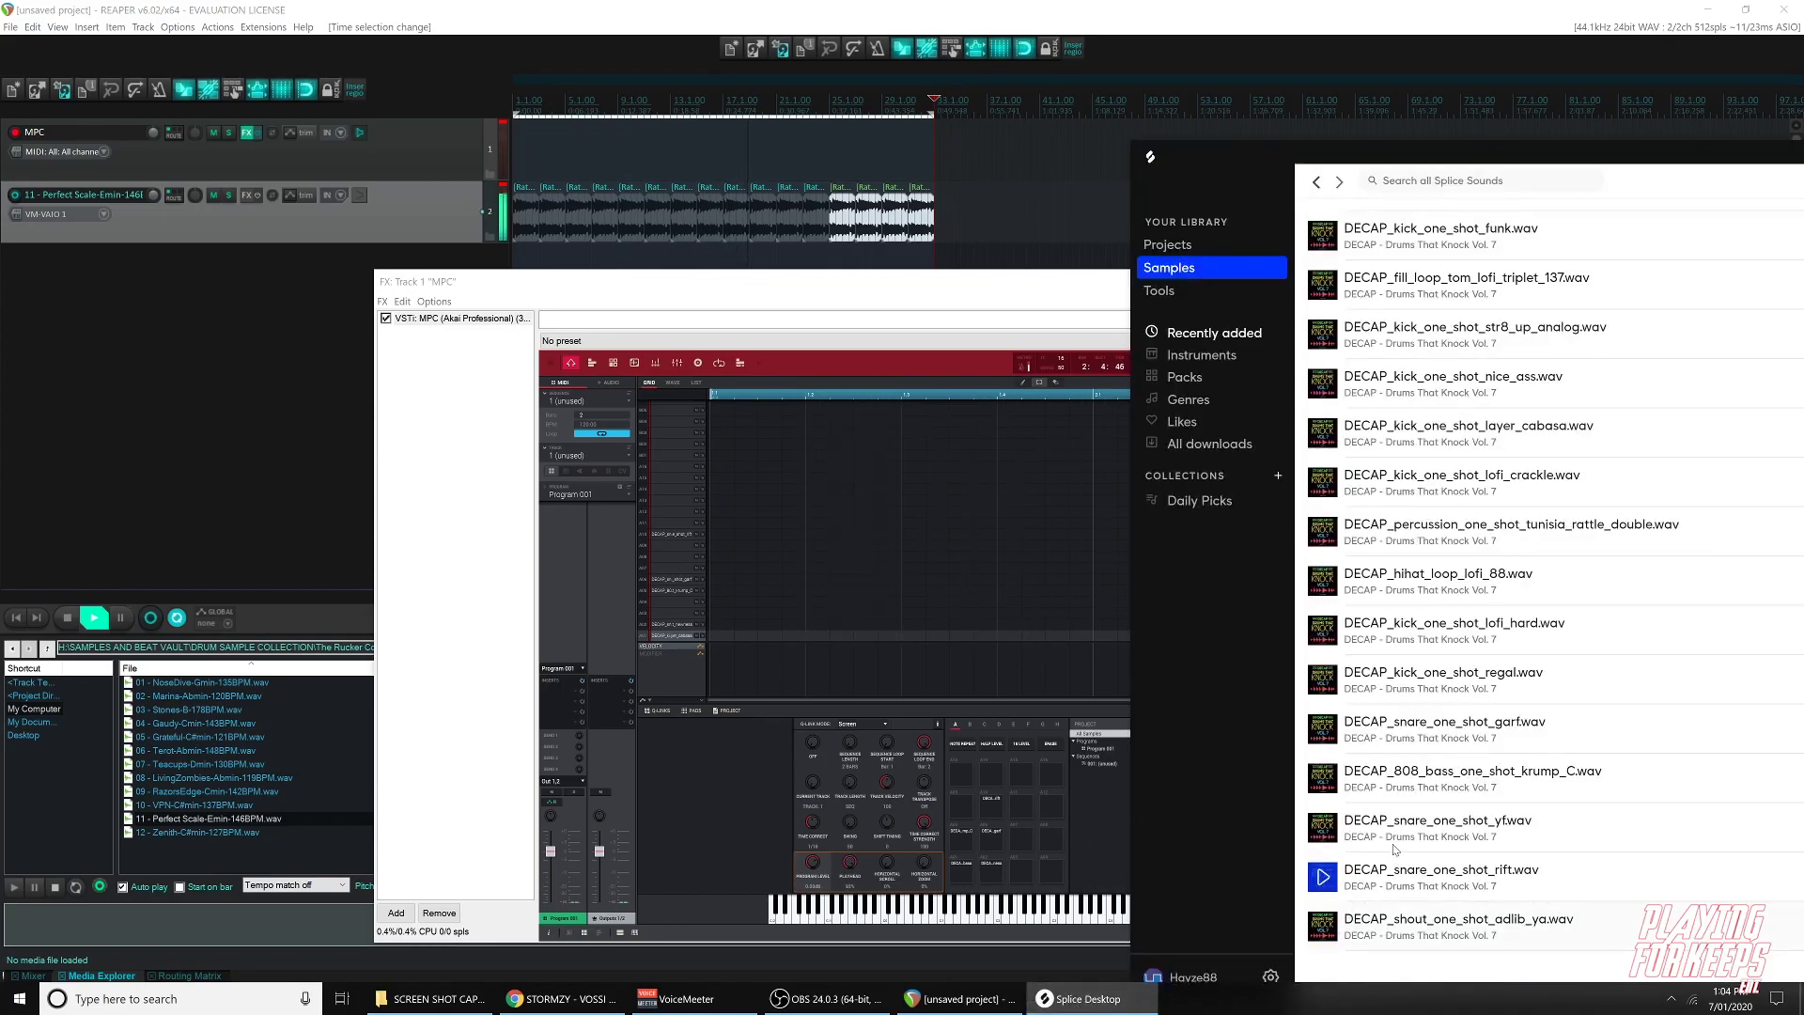
scroll(1394, 850, "up", 10)
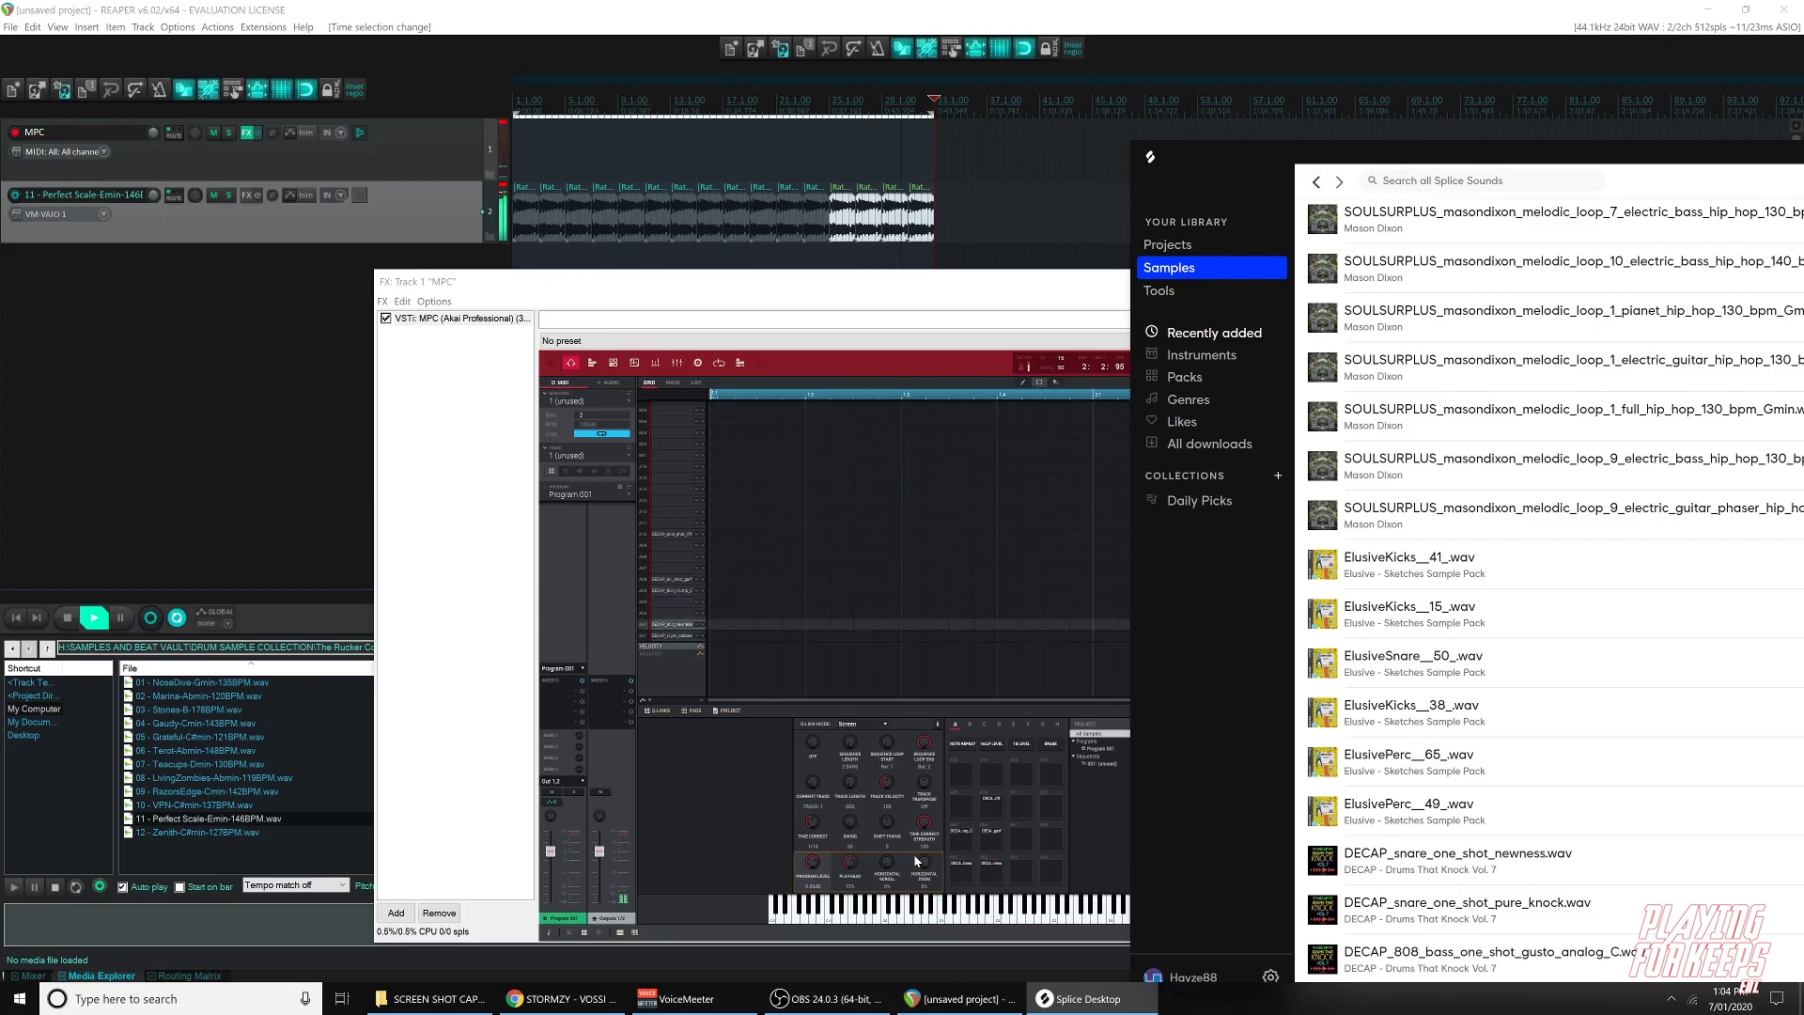
Play the project from the start and record a kick and snare pattern into the MPC's Sequence 01.
left_click(314, 301)
key("space")
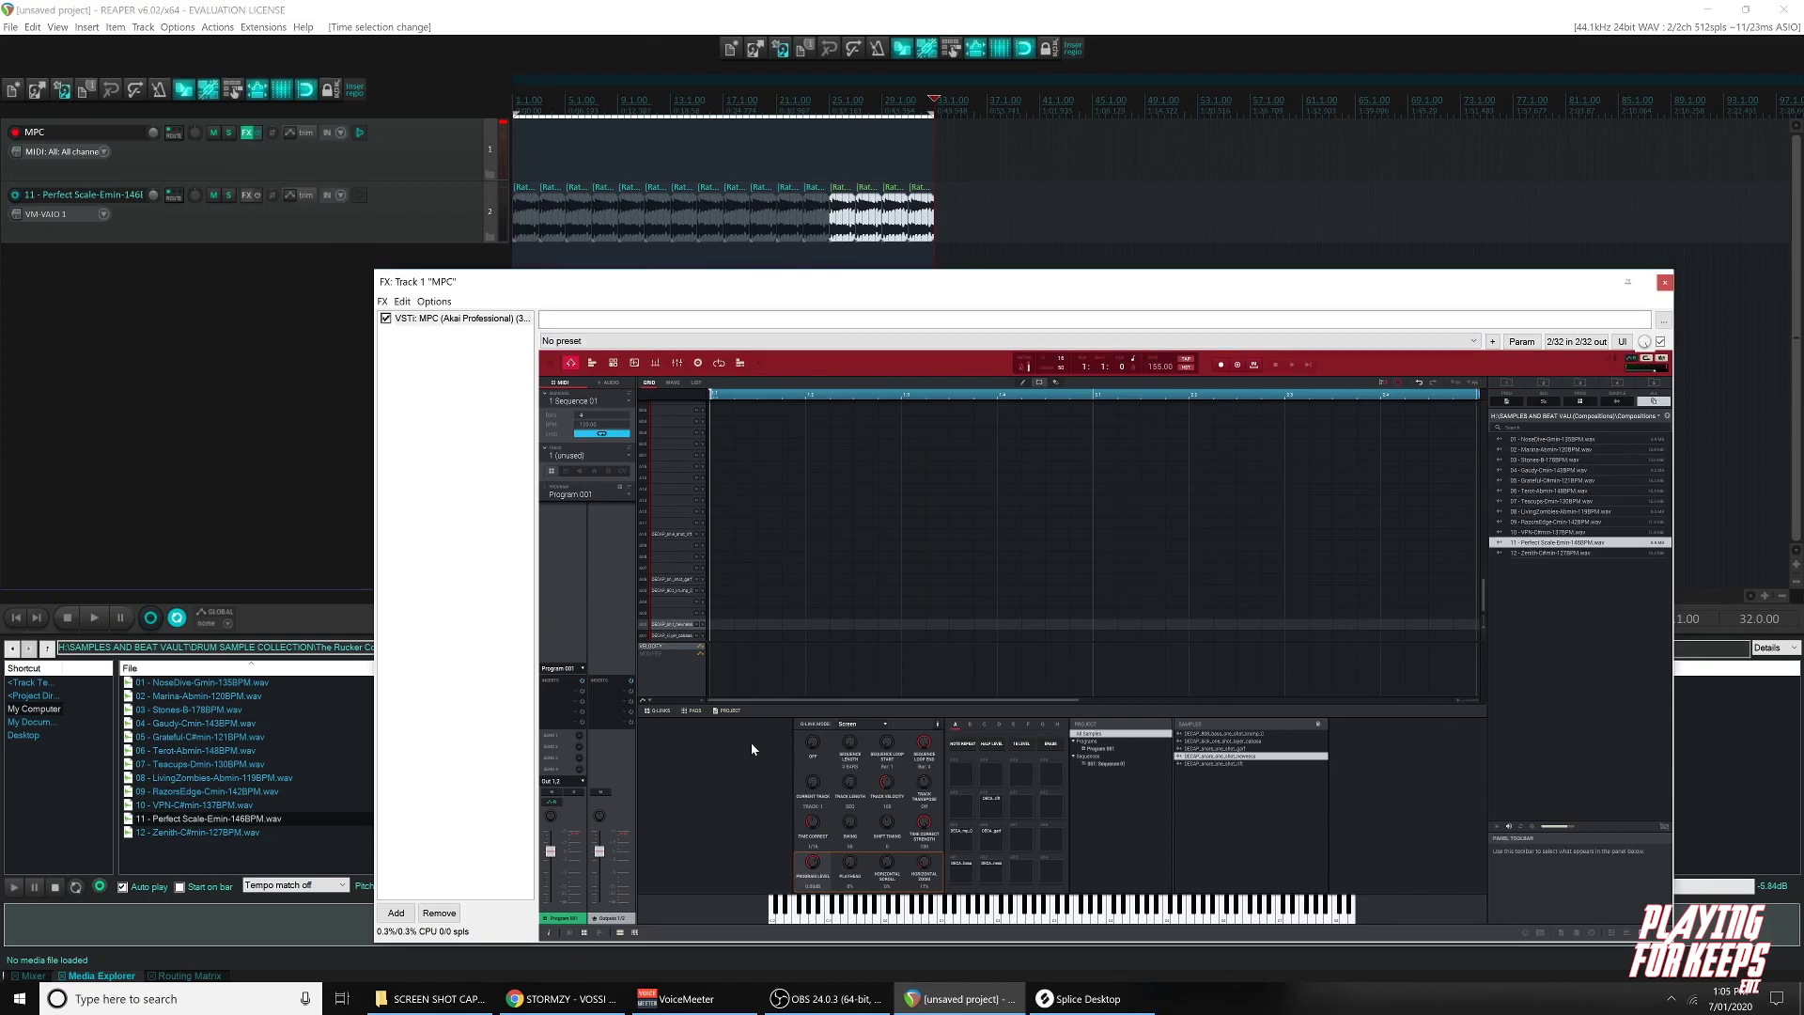
left_click(13, 617)
key("space")
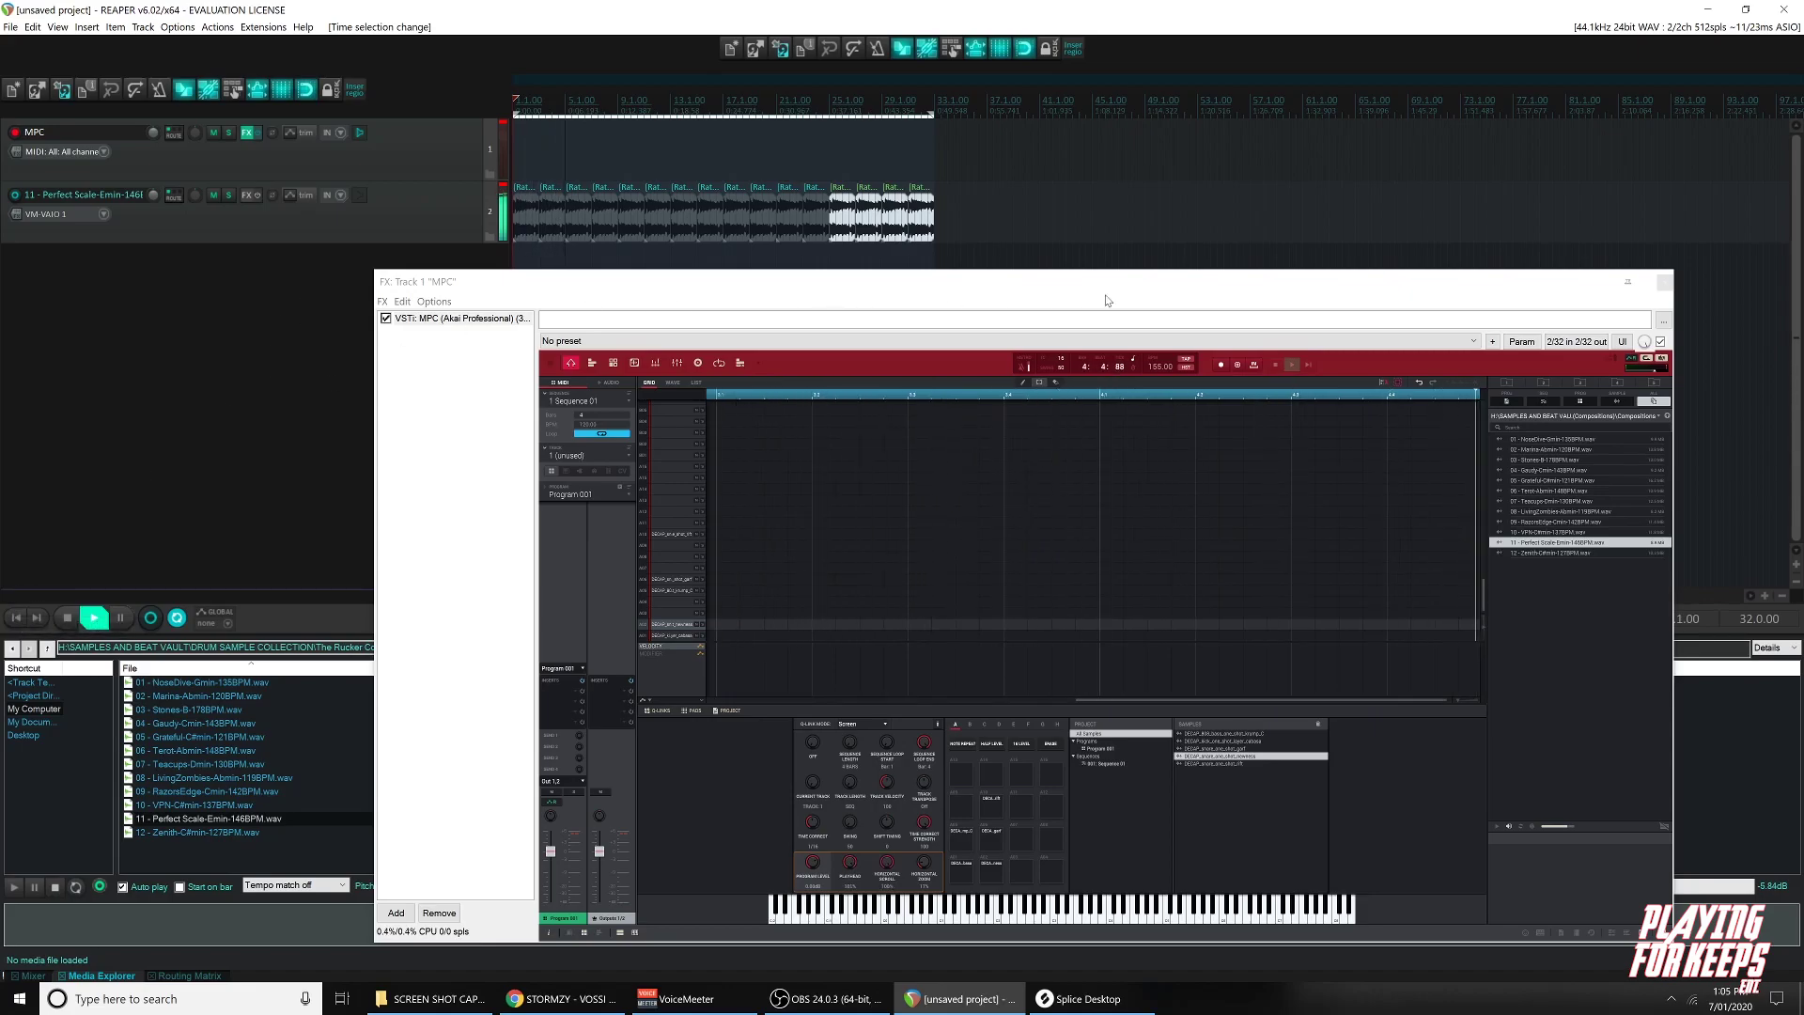
left_click(1219, 366)
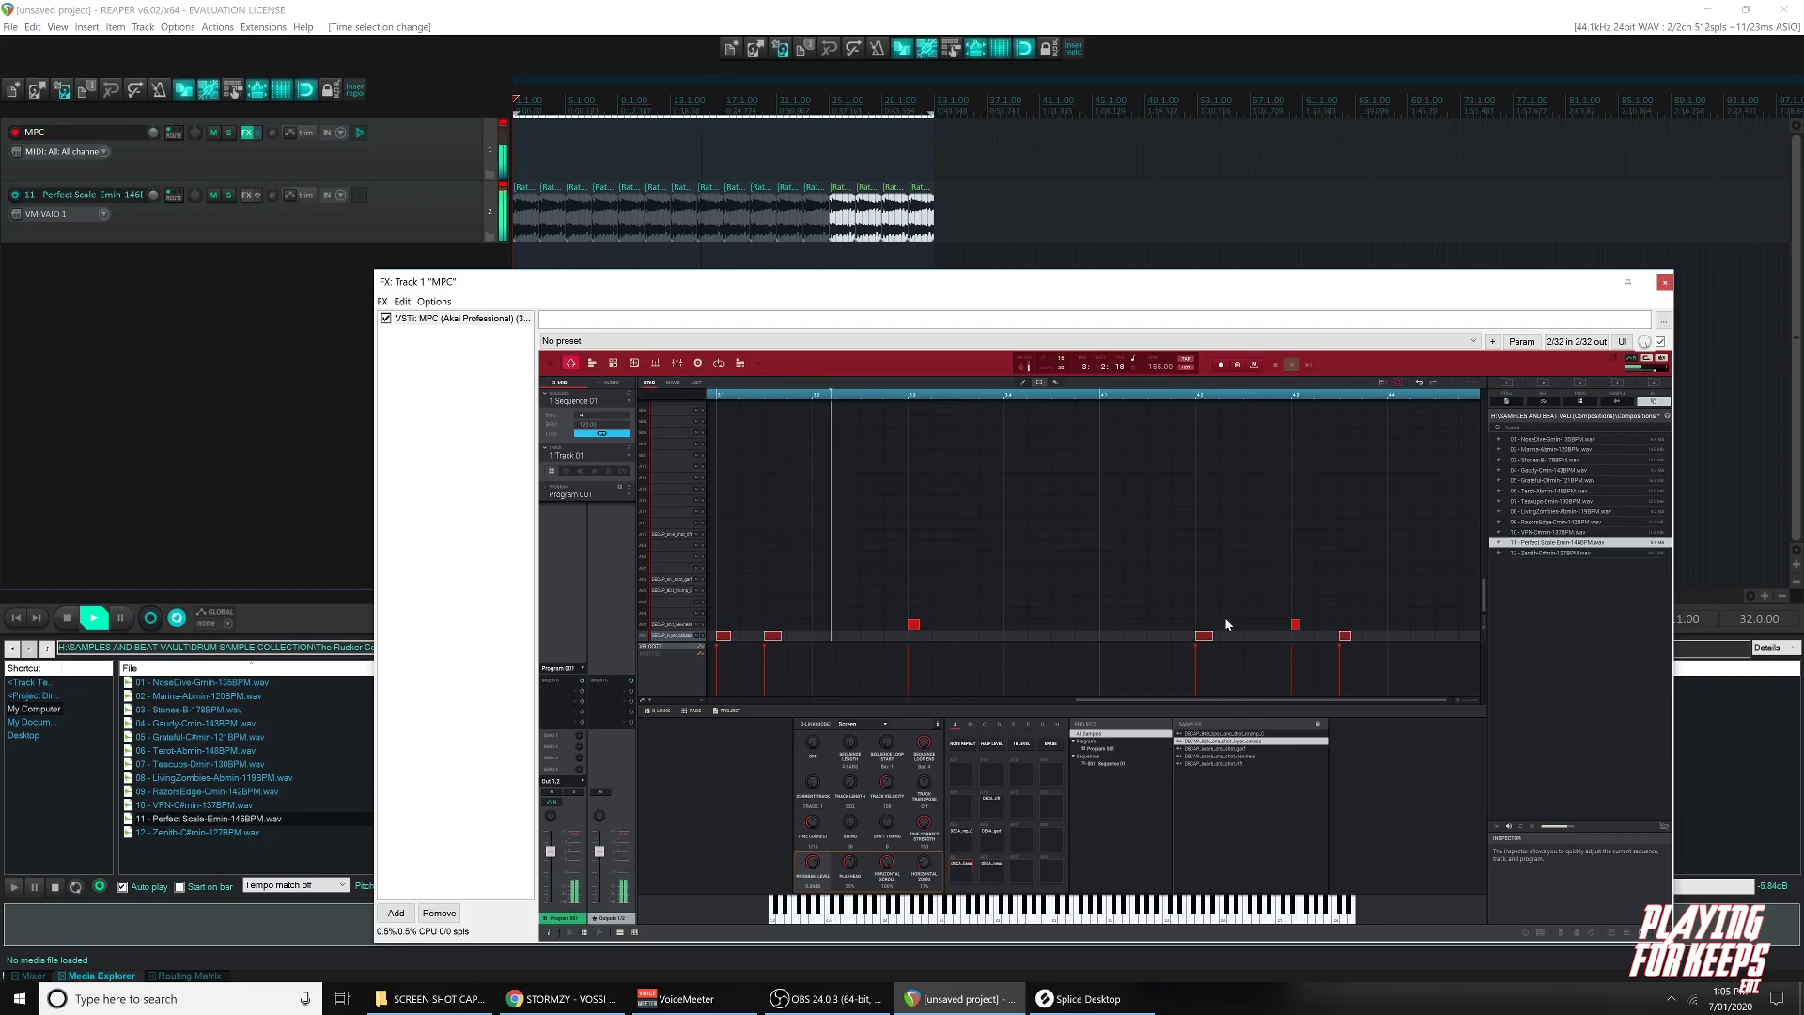
Select the second kick notes of bars 1 and 3 in the MPC drum grid and inspect their placement.
left_click_drag(1462, 700, 1445, 700)
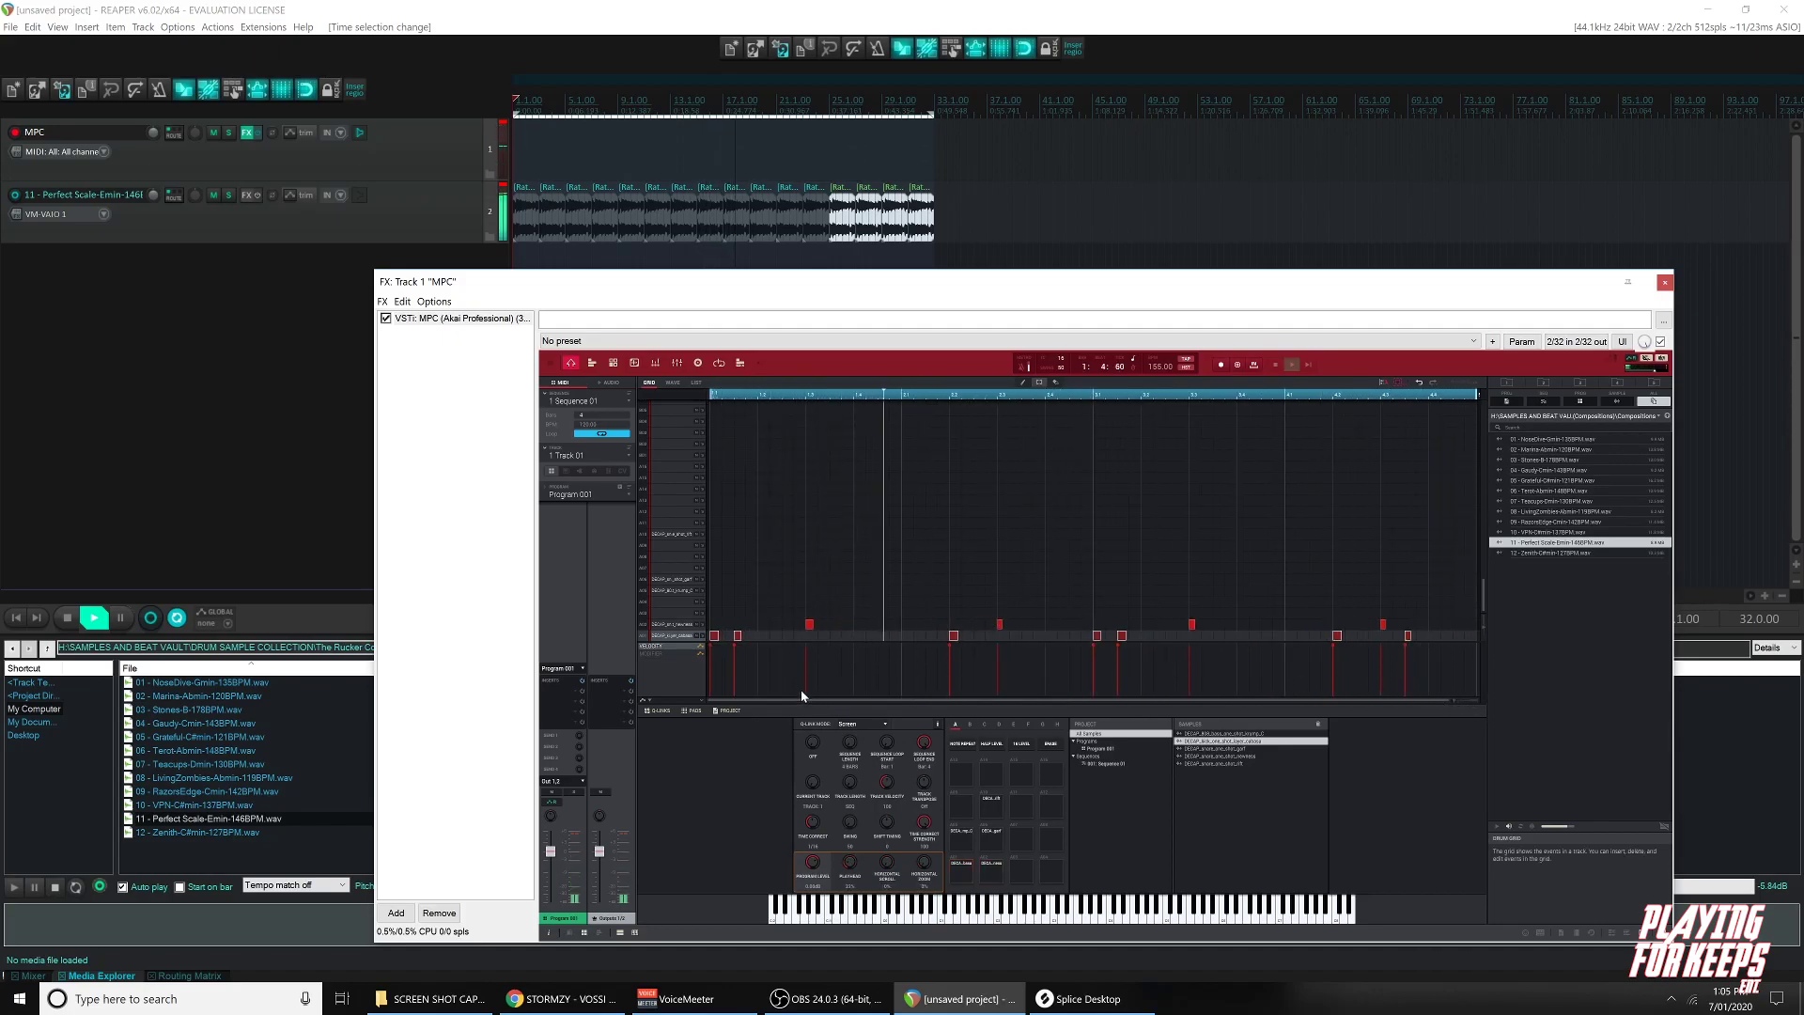
left_click(1123, 636)
left_click(741, 635)
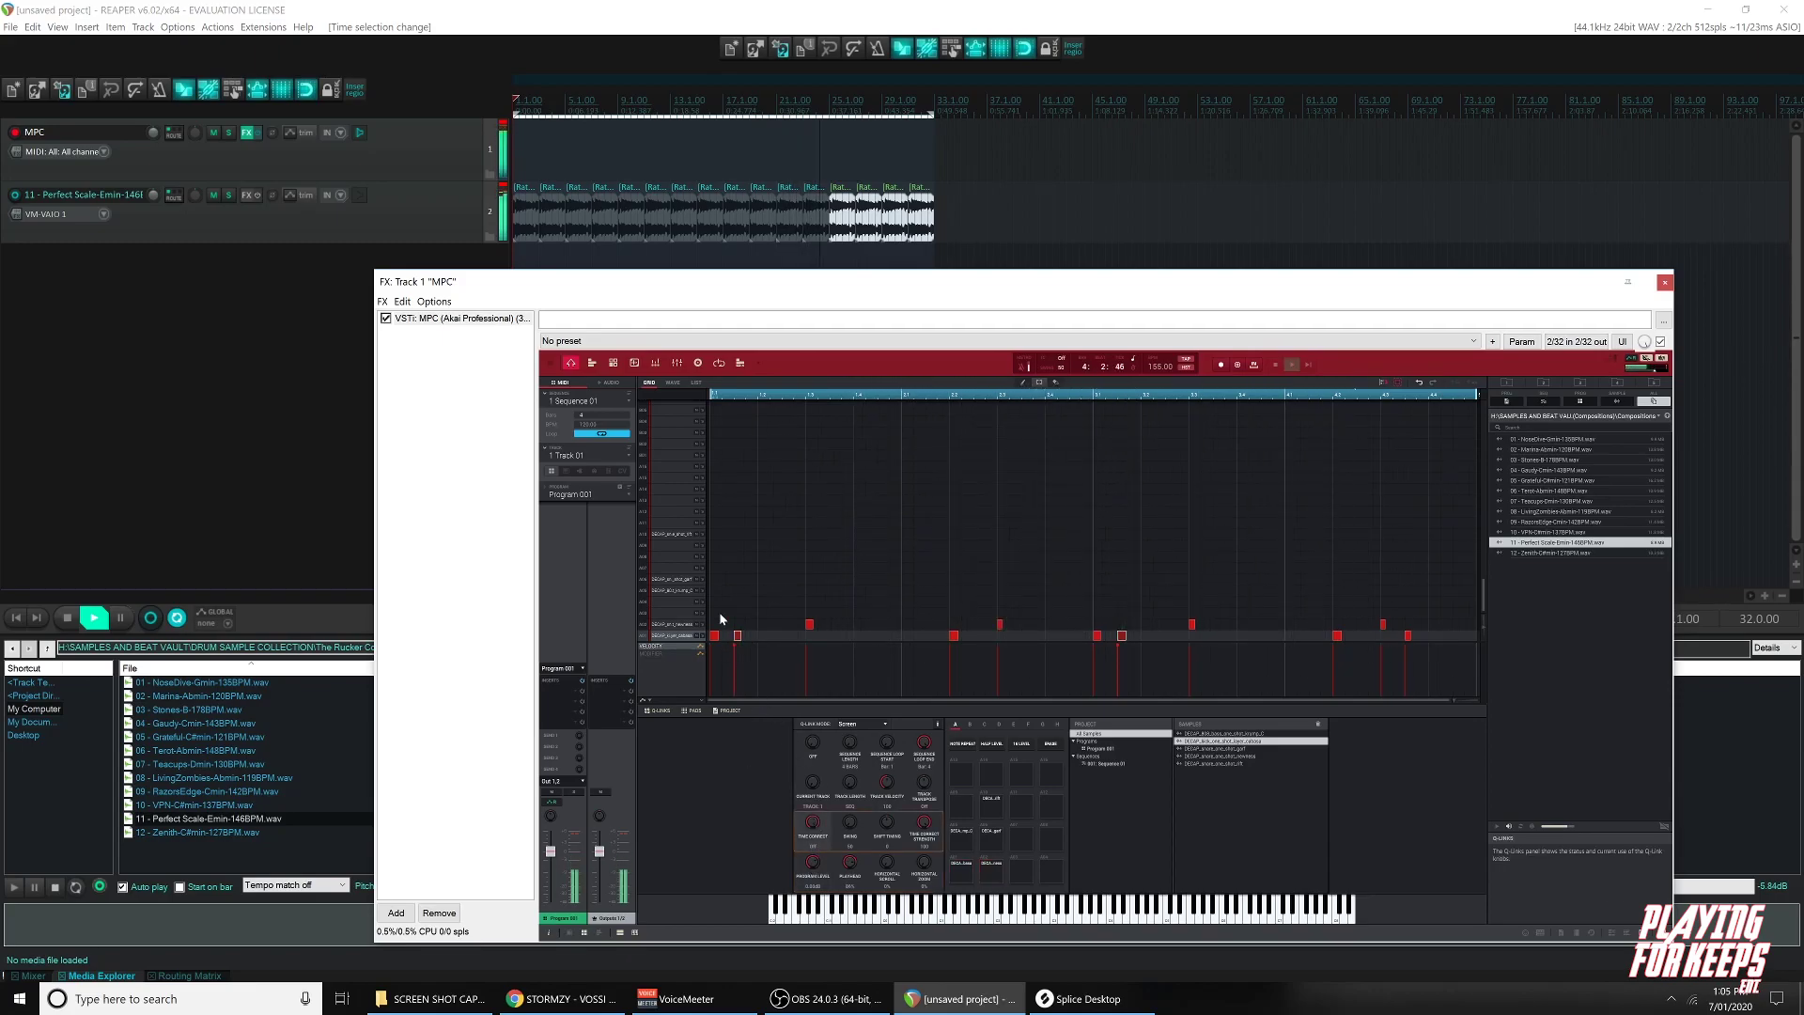
left_click_drag(1461, 706, 1195, 639)
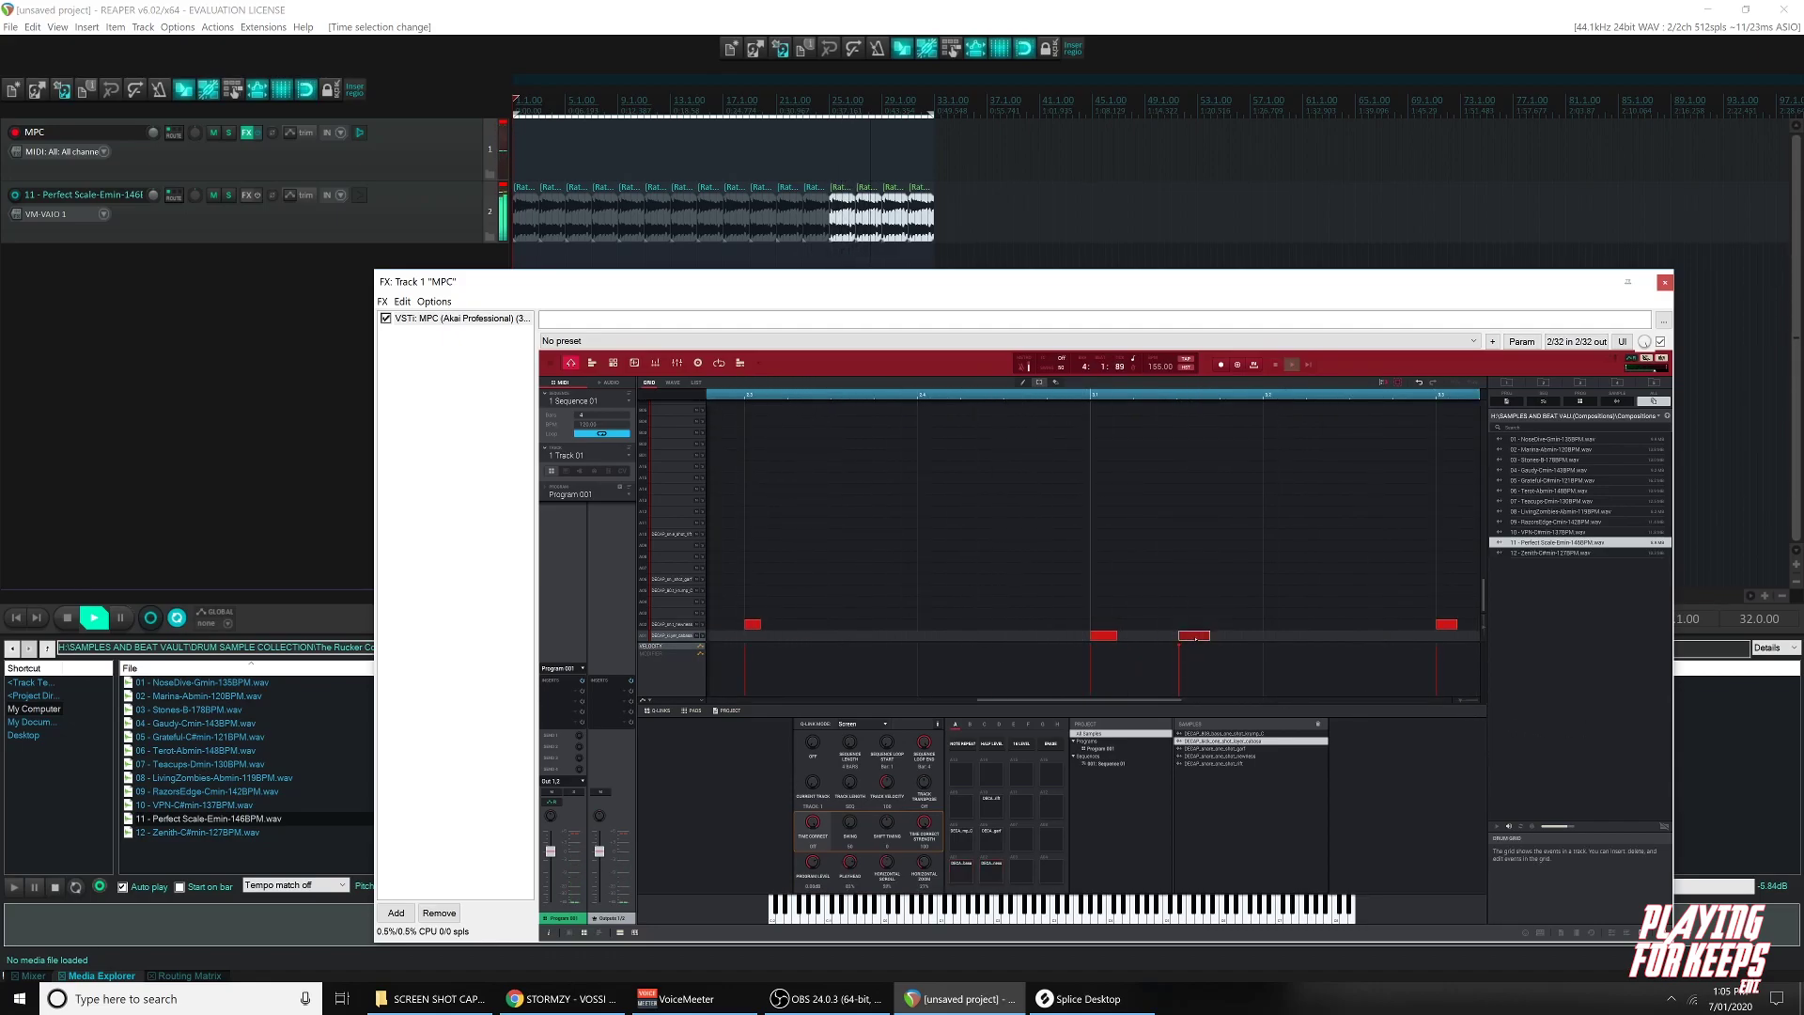
left_click_drag(1460, 699, 1417, 697)
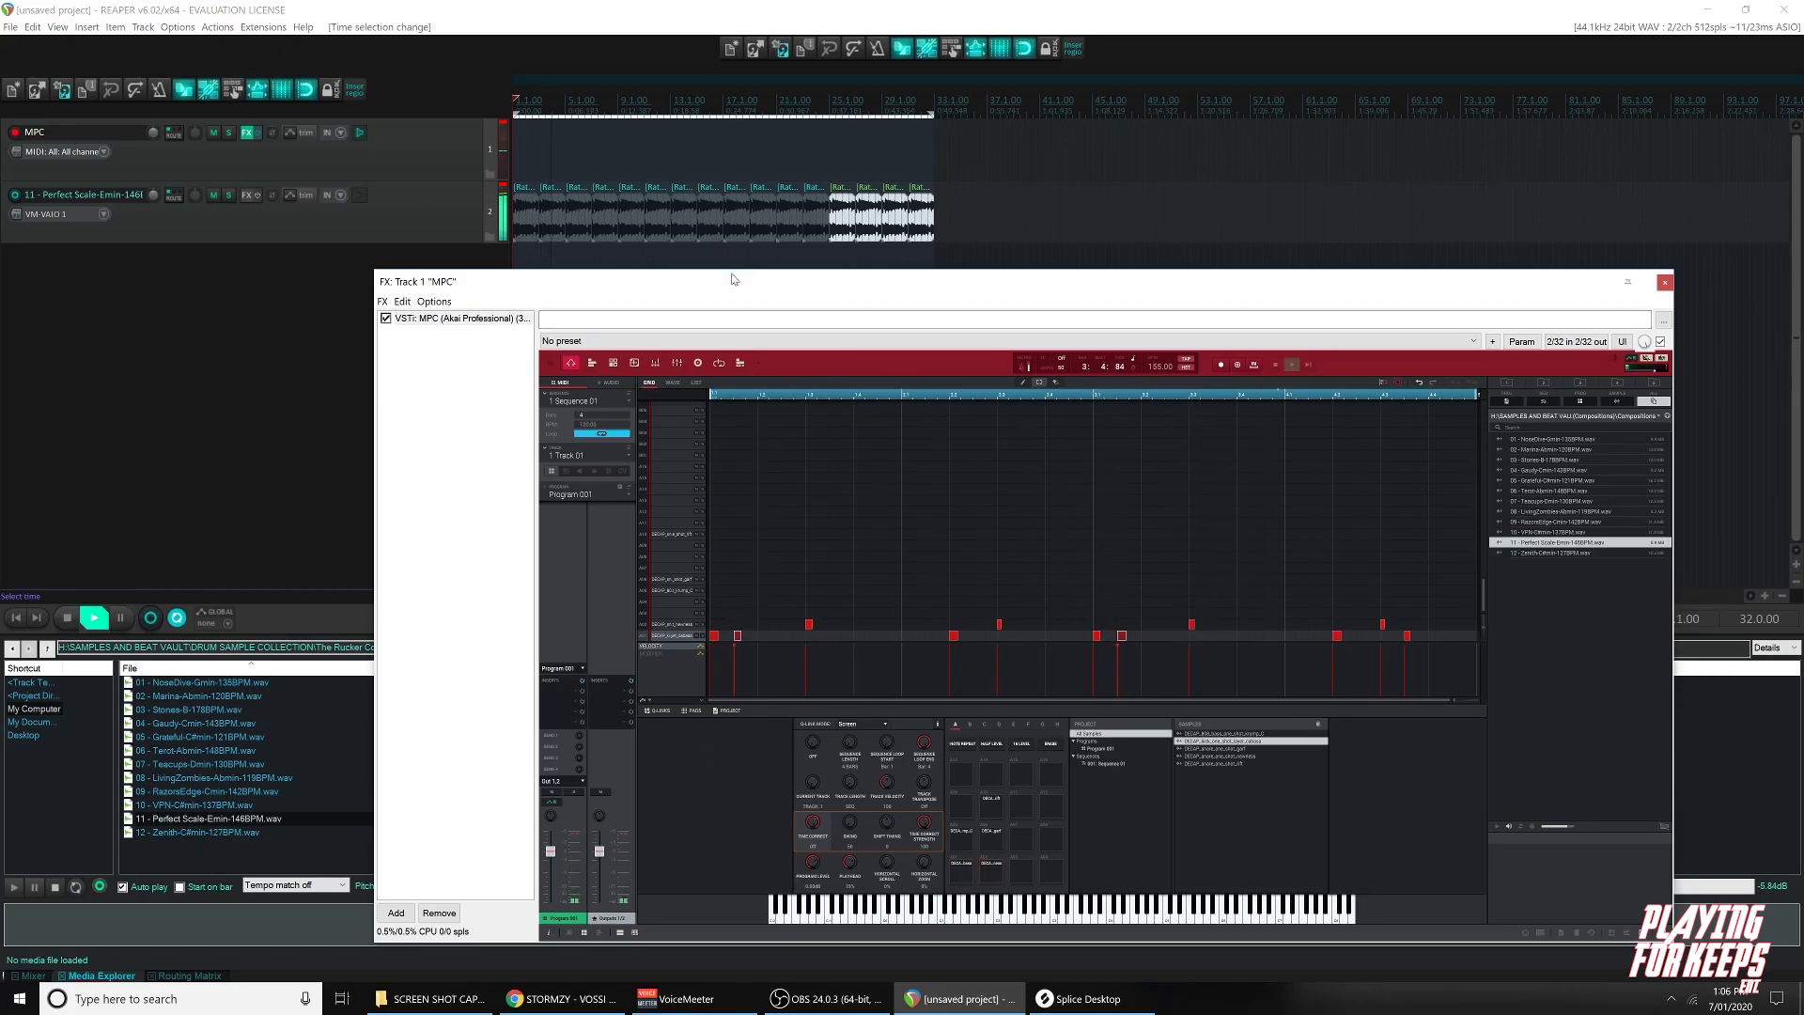
Stop playback, clear the MPC window out of the way and place DECAP_hihat_loop_lofi_88.wav from Splice on a new track at the project start.
left_click_drag(736, 279, 1268, 279)
key("space")
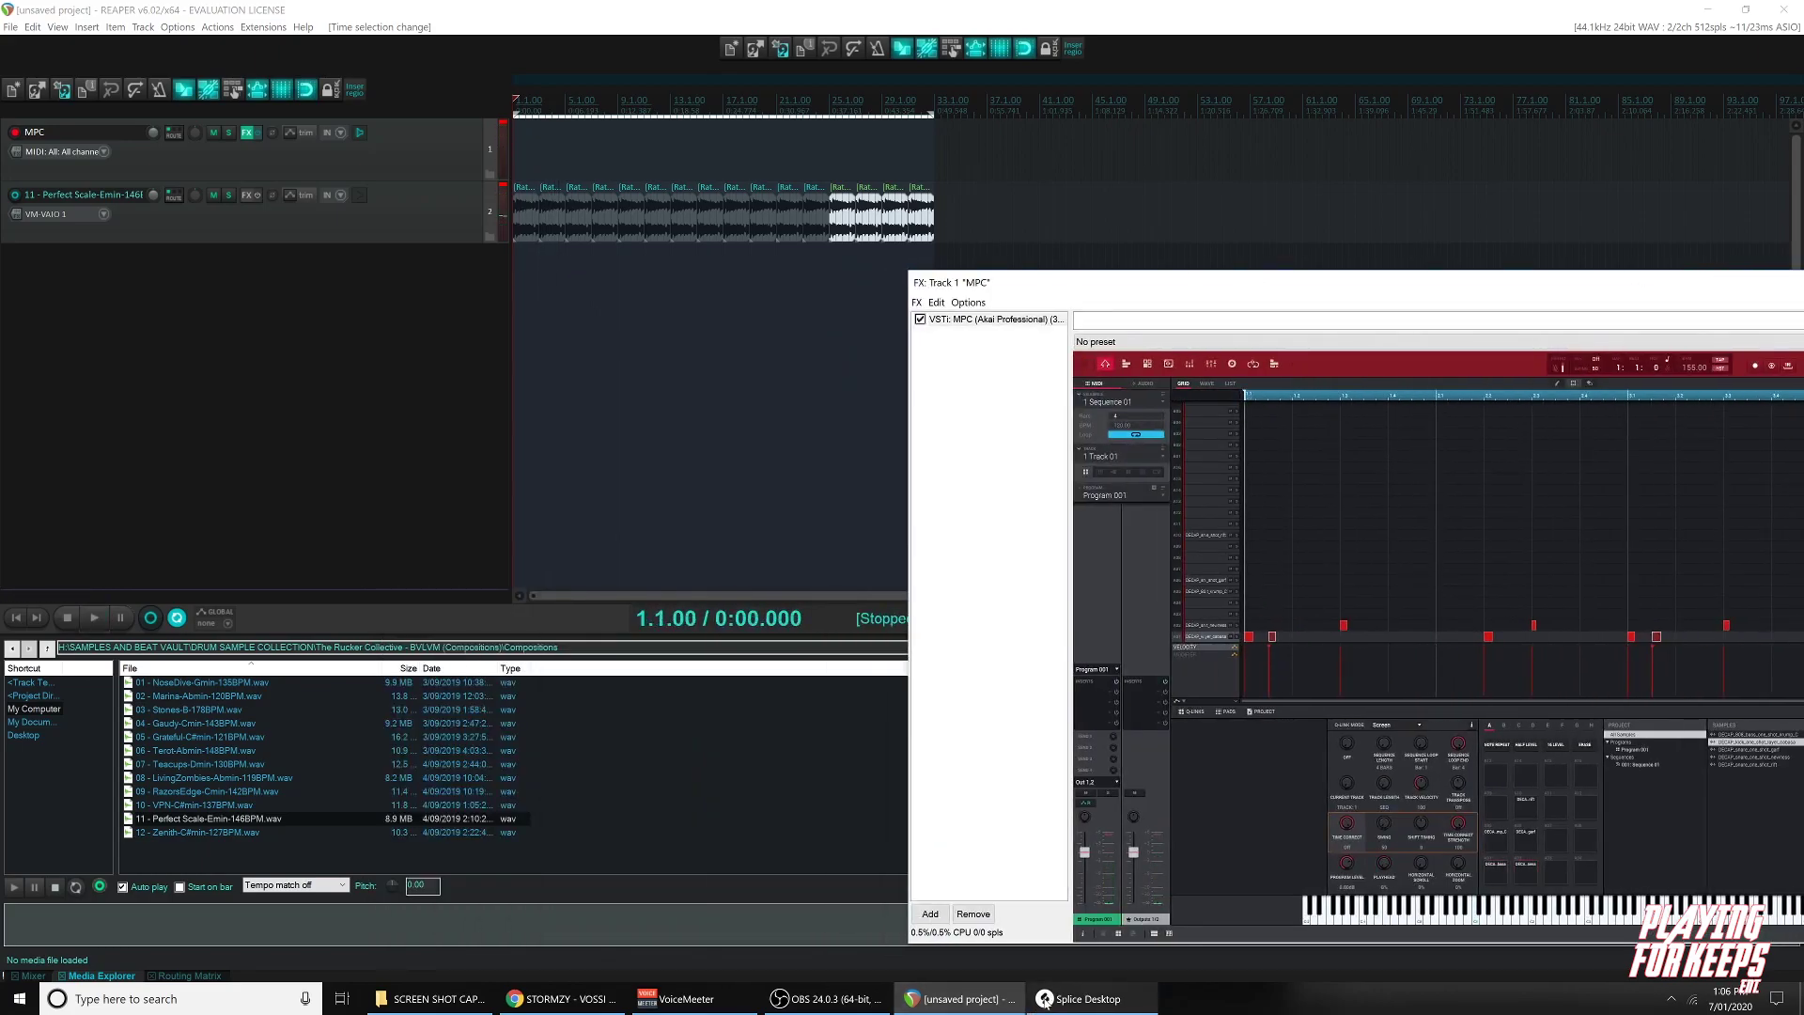
left_click(1078, 999)
scroll(1519, 626, "down", 10)
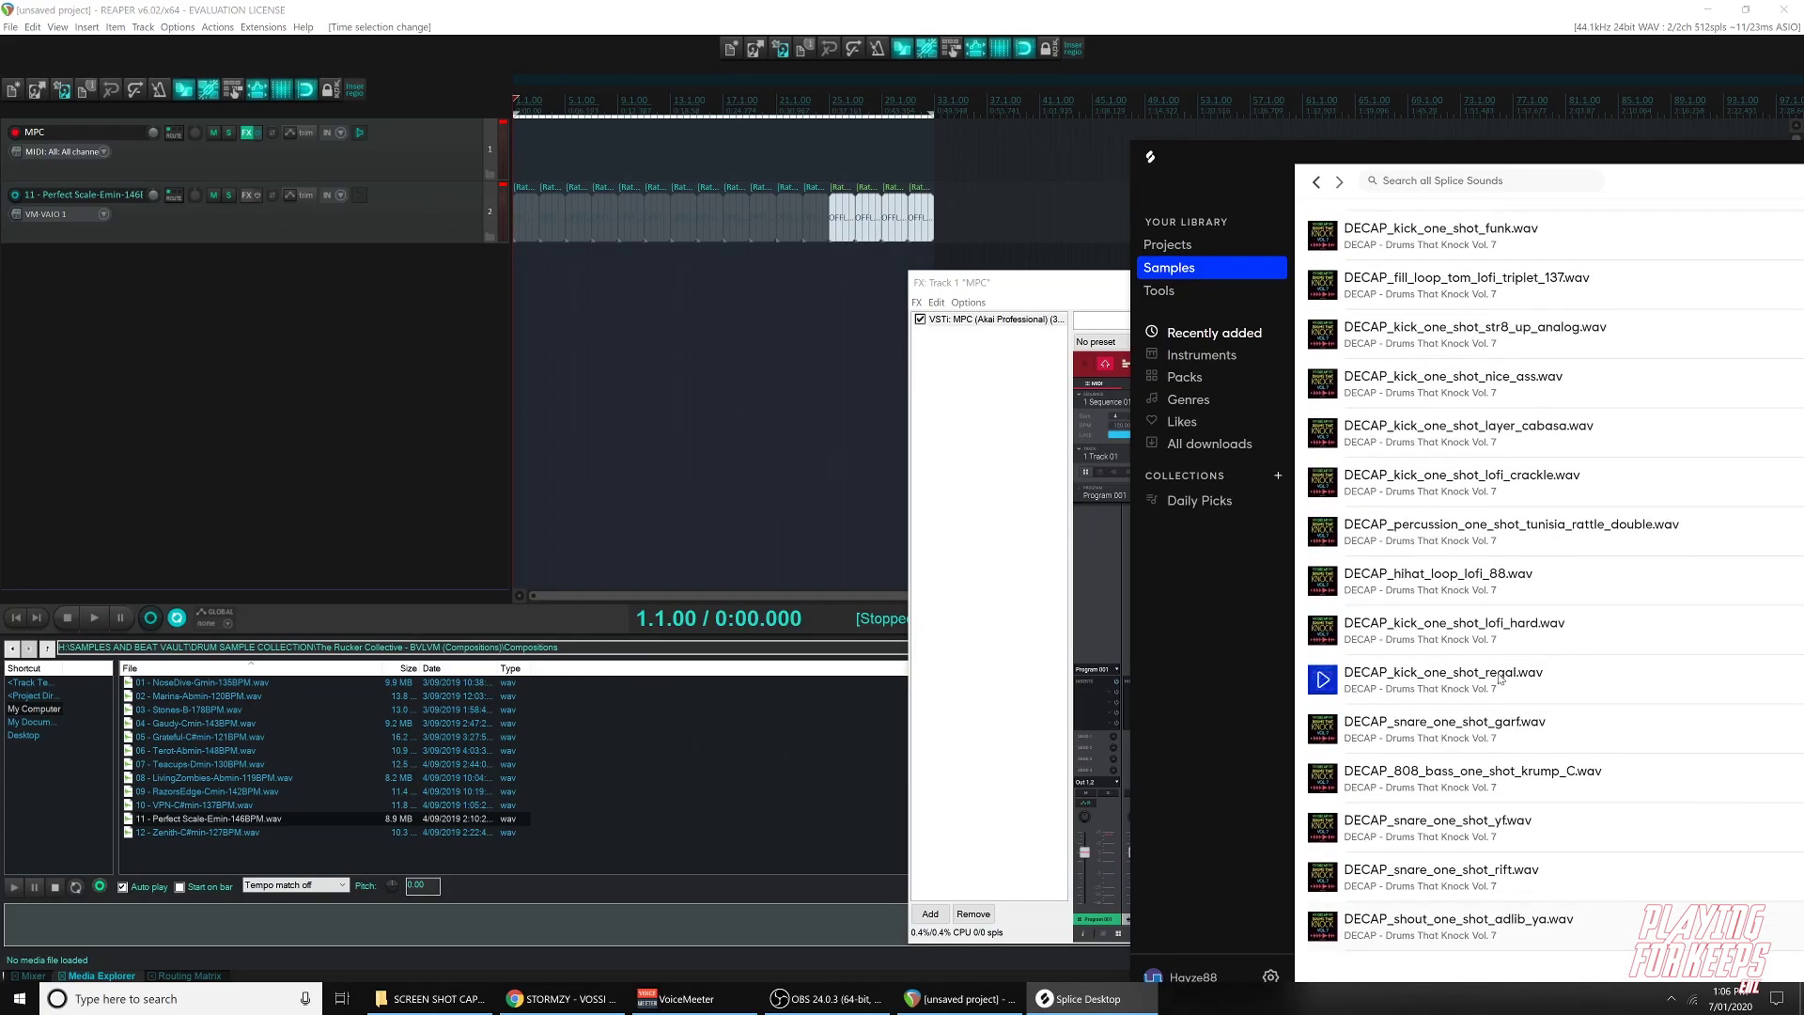
left_click_drag(1378, 582, 512, 269)
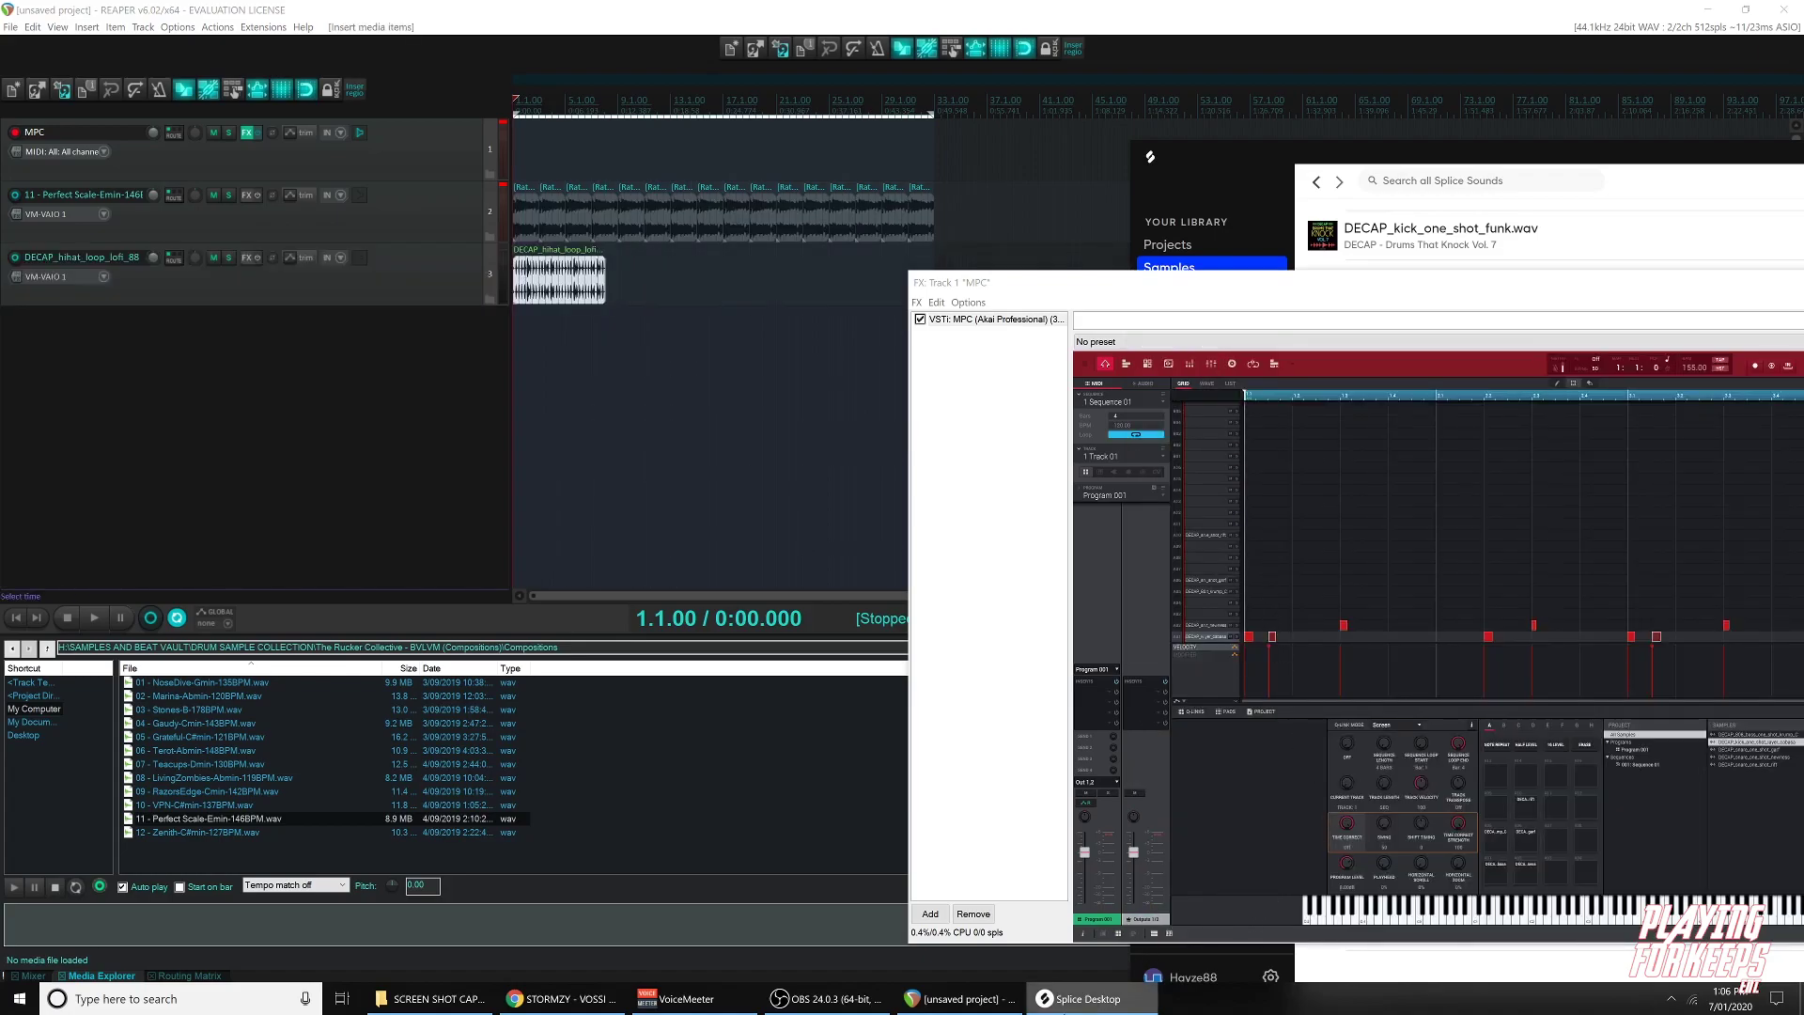
left_click(1103, 997)
left_click(1092, 998)
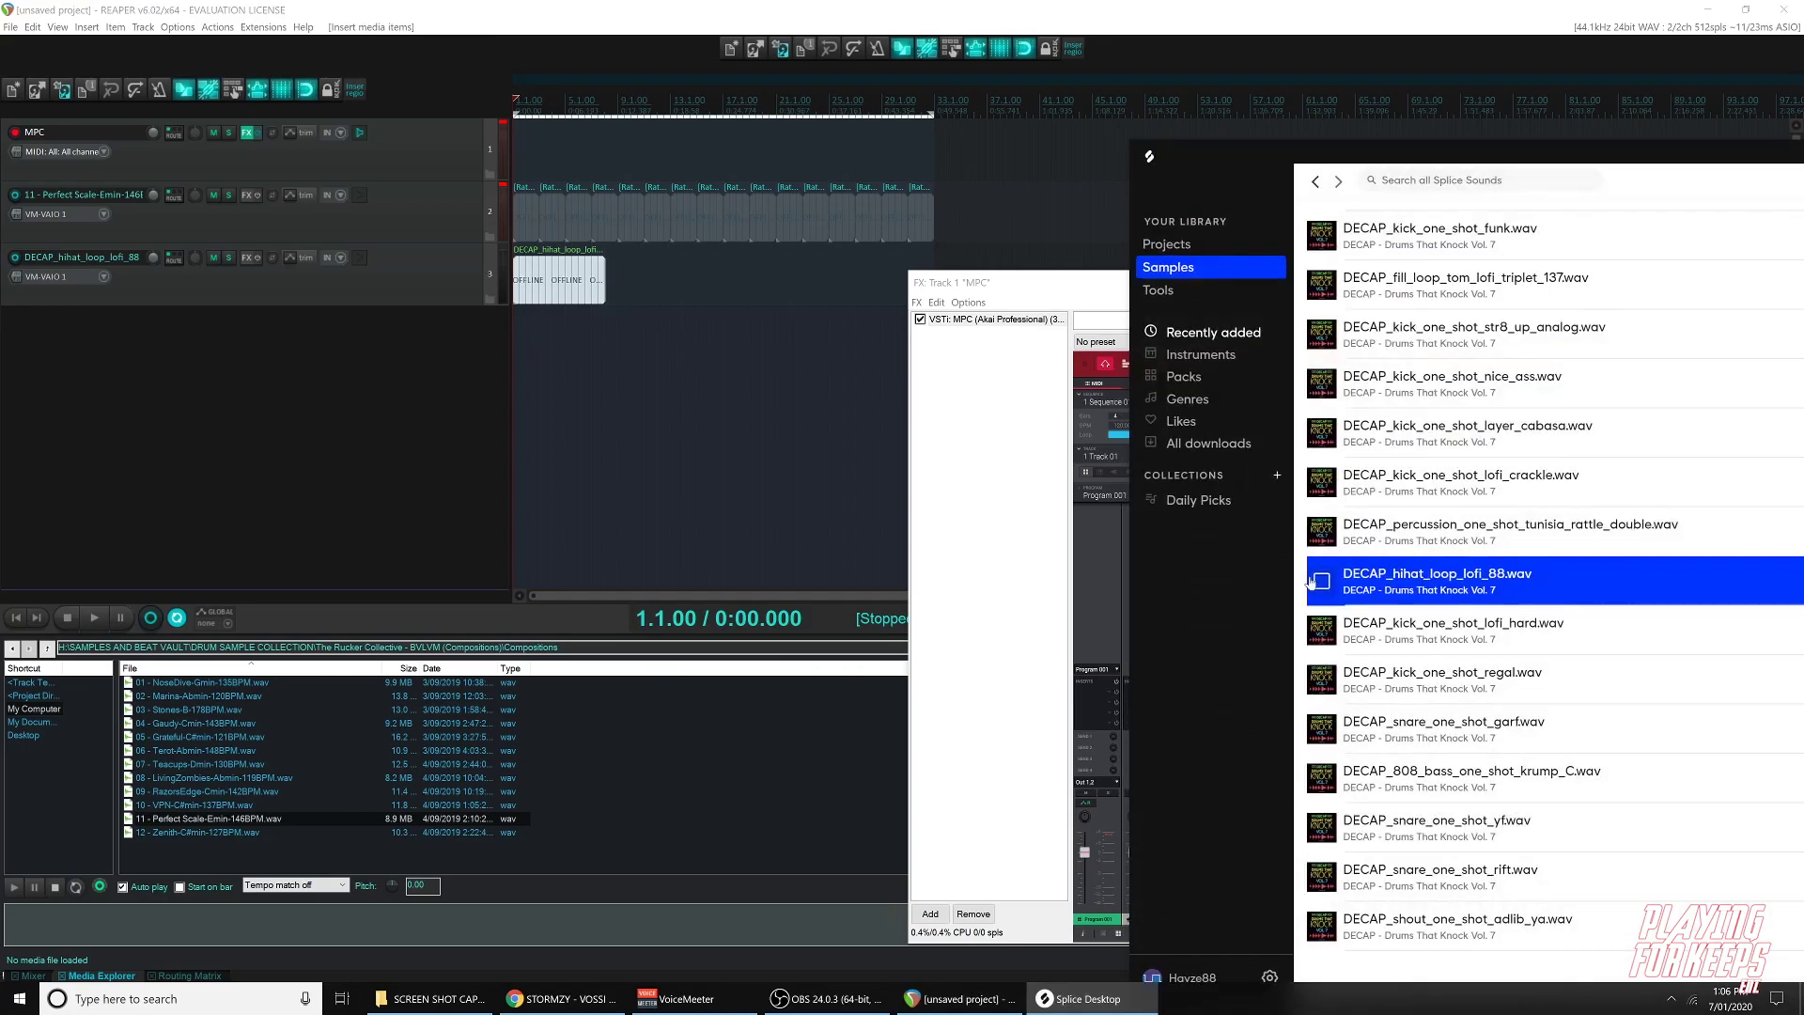
Time-stretch the hi-hat loop item to four bars and play the project from the start.
left_click(539, 288)
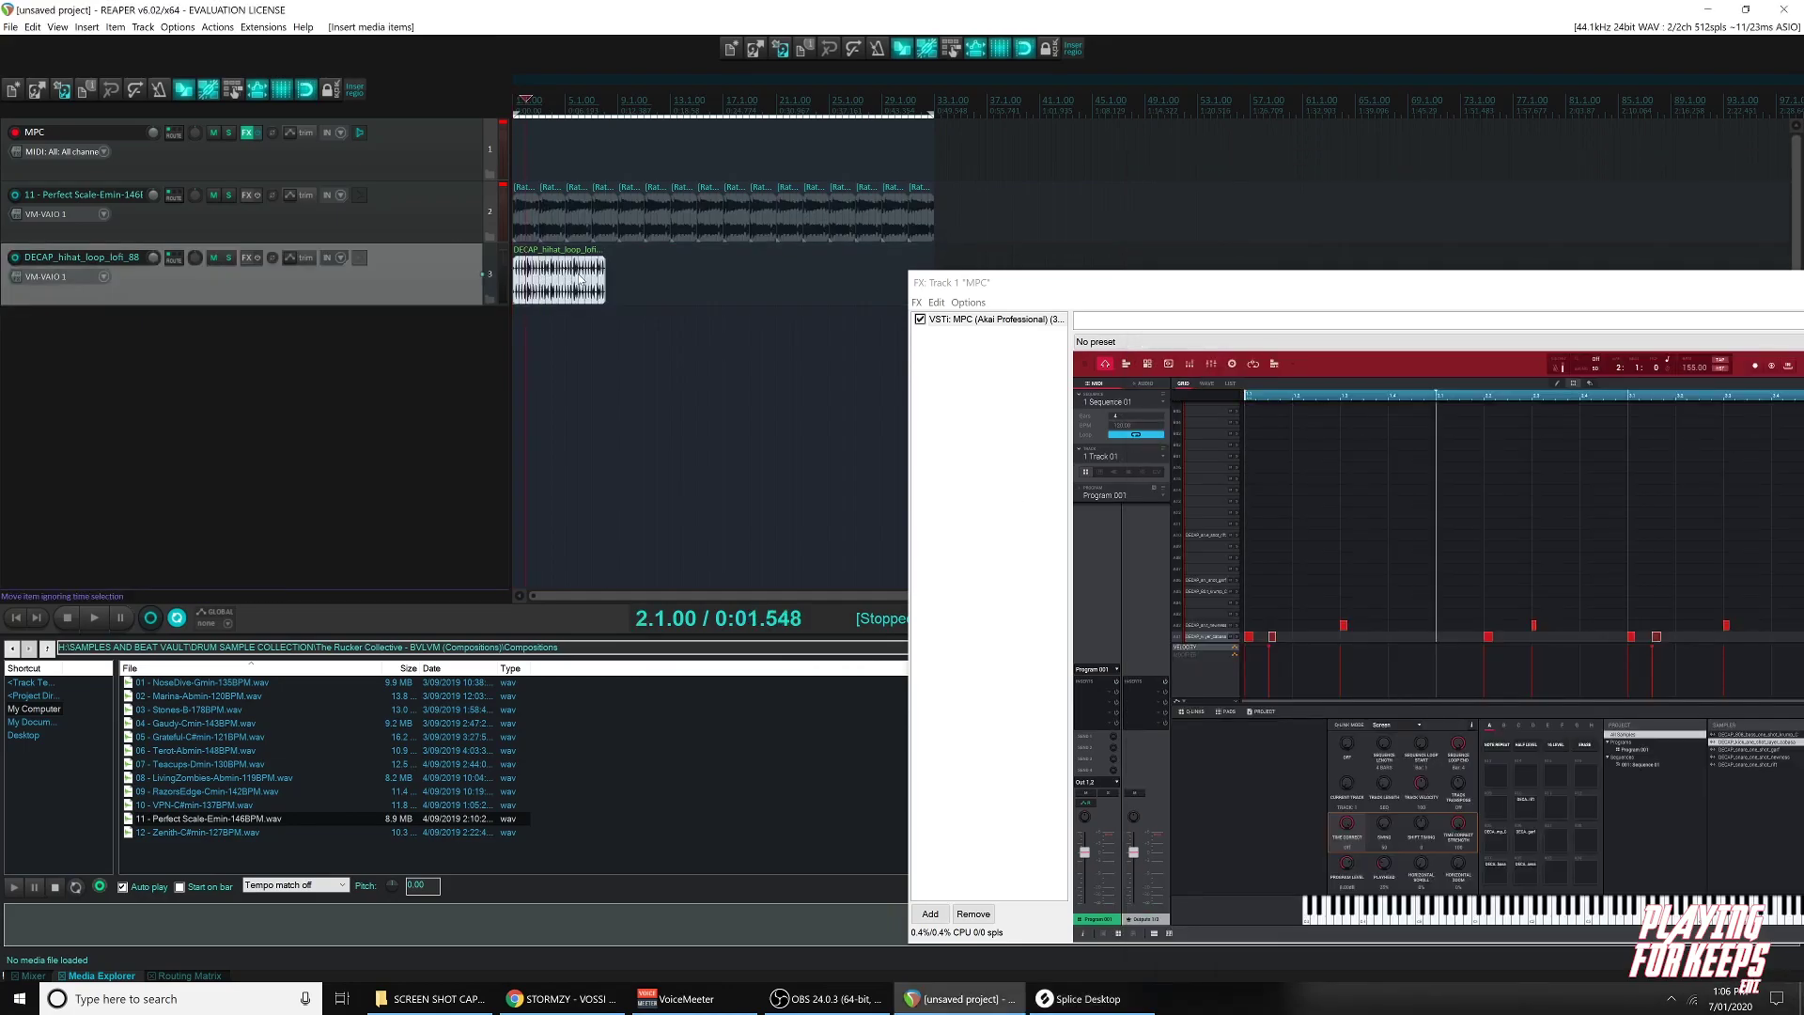
left_click_drag(604, 276, 565, 277)
left_click(15, 617)
left_click(94, 618)
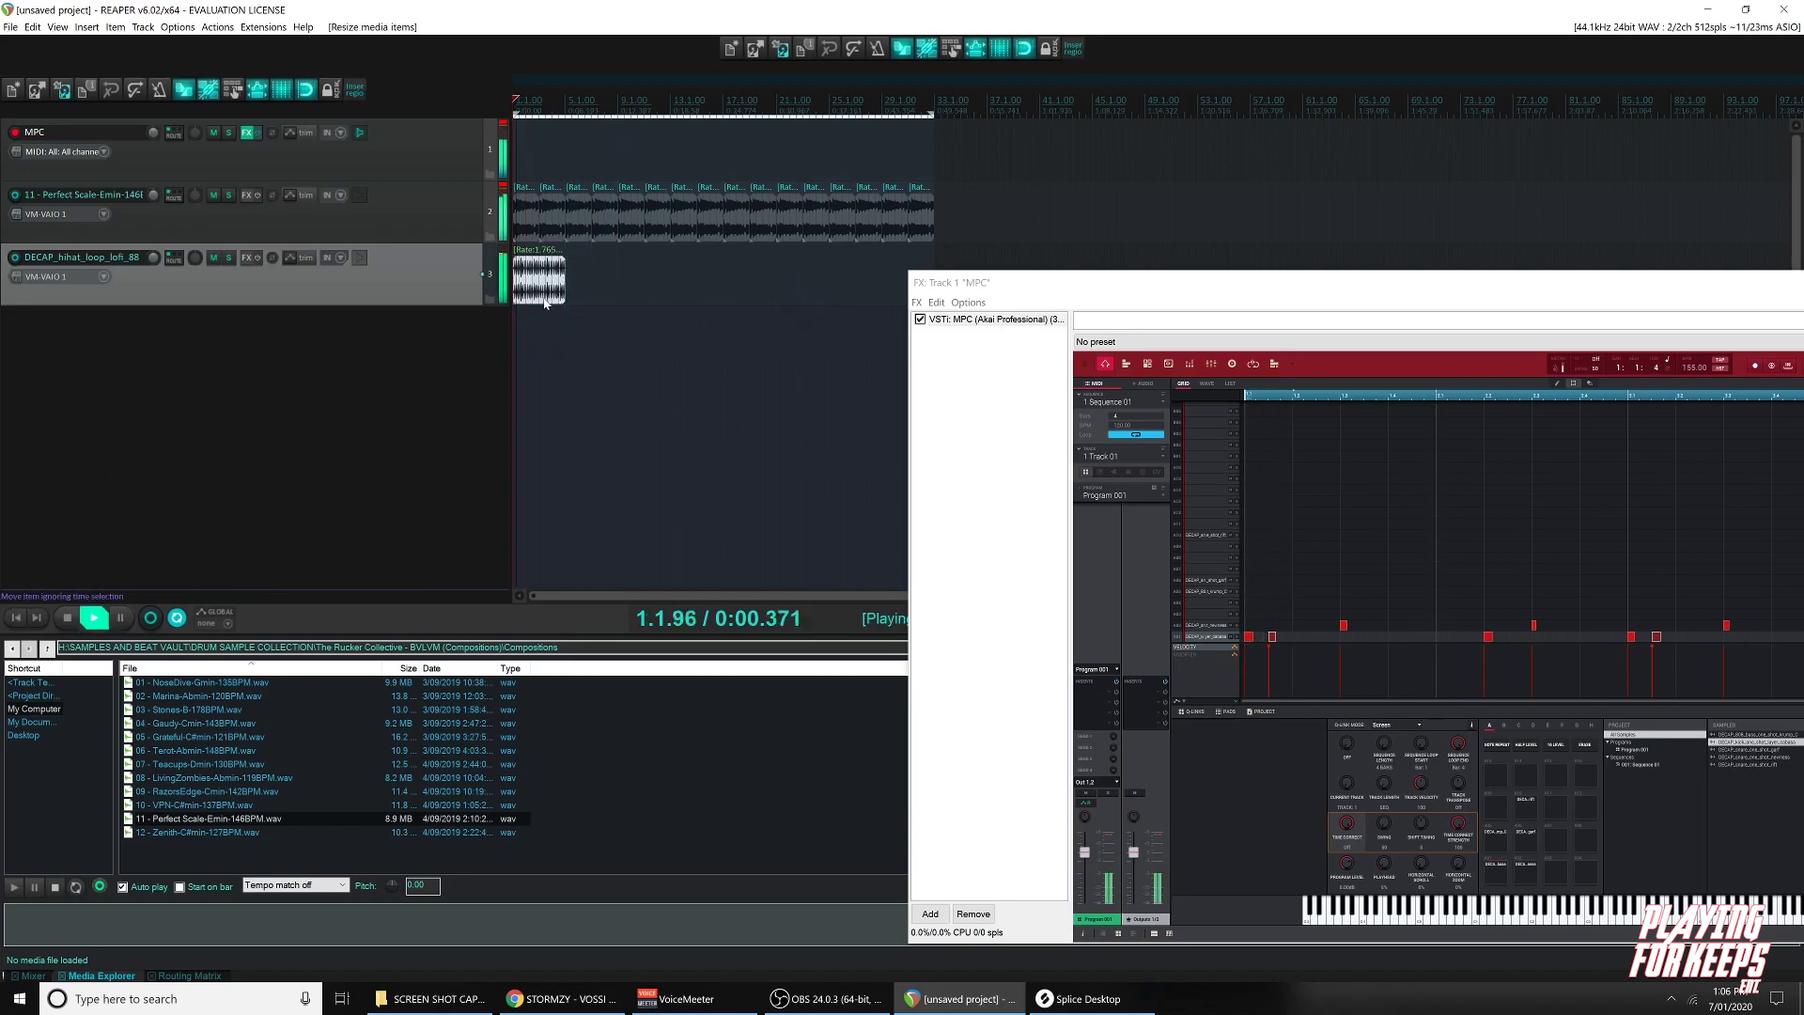
Duplicate the four-bar hi-hat loop seven times up to bar 33 and lower its track volume to -5.63 dB.
key("ctrl+d")
key("ctrl+d")
key("ctrl+d")
key("ctrl+d")
key("ctrl+d")
key("ctrl+d")
key("ctrl+d")
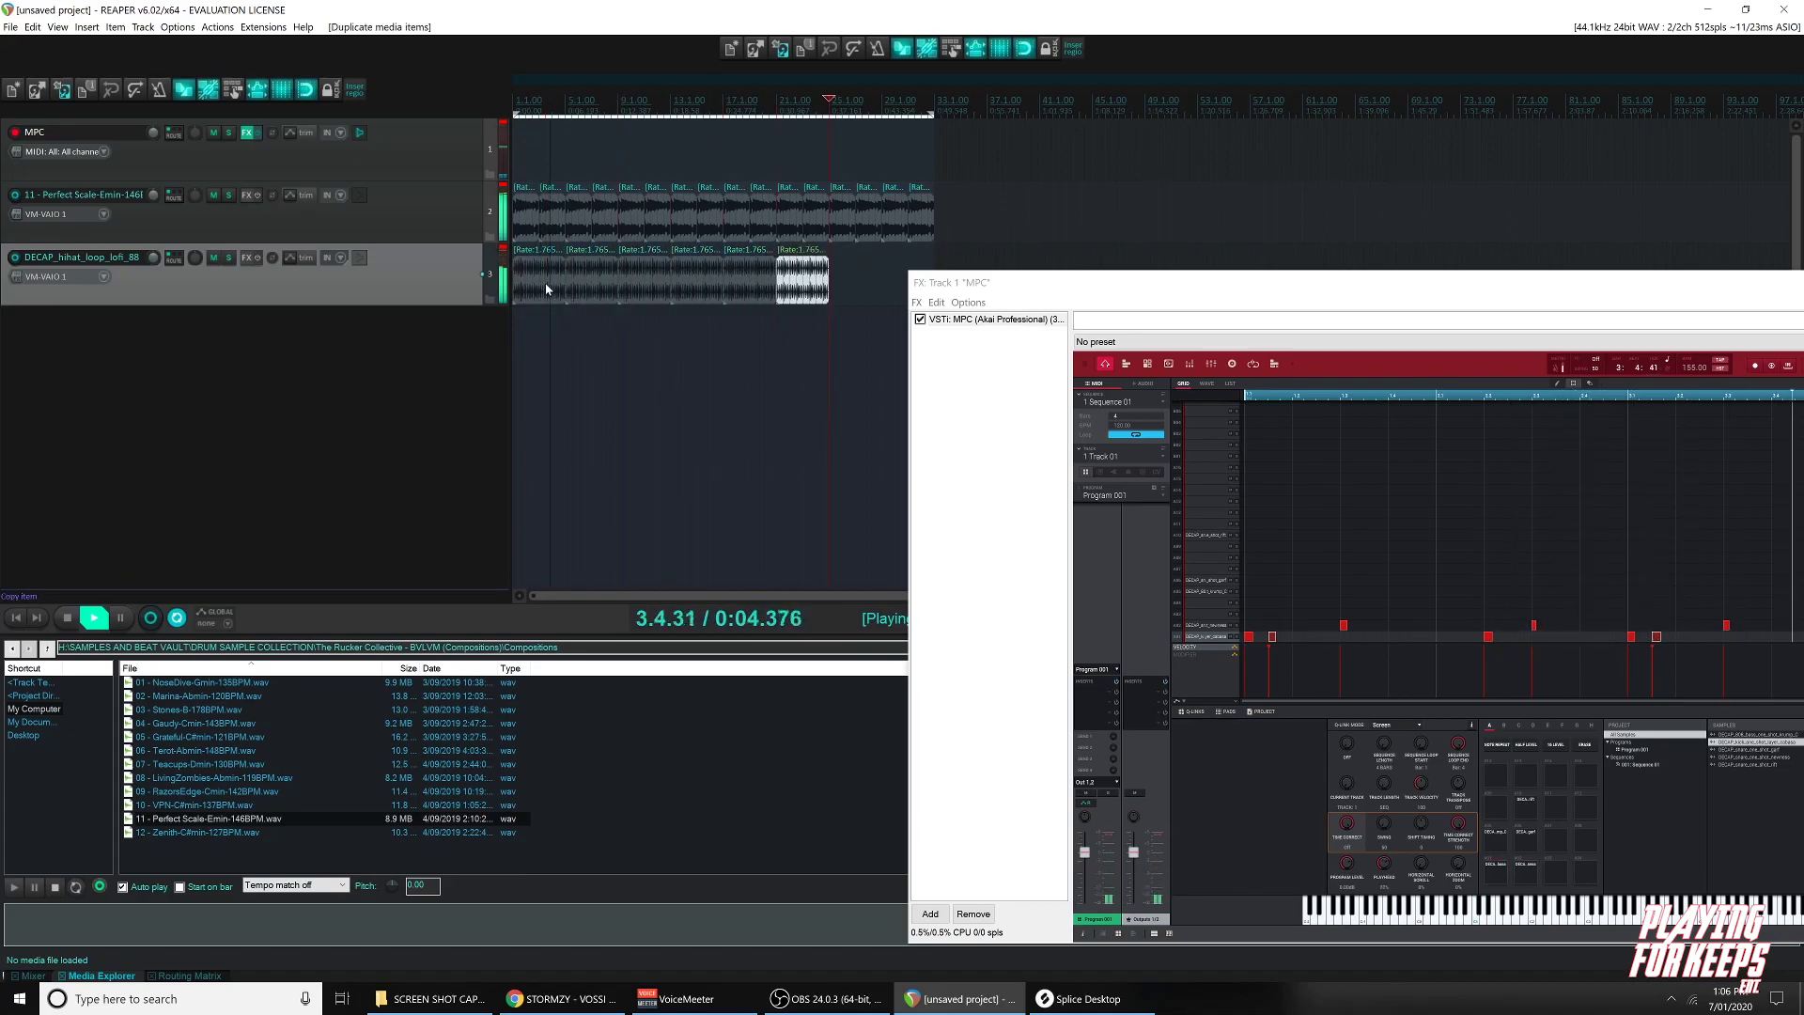
left_click_drag(153, 257, 155, 266)
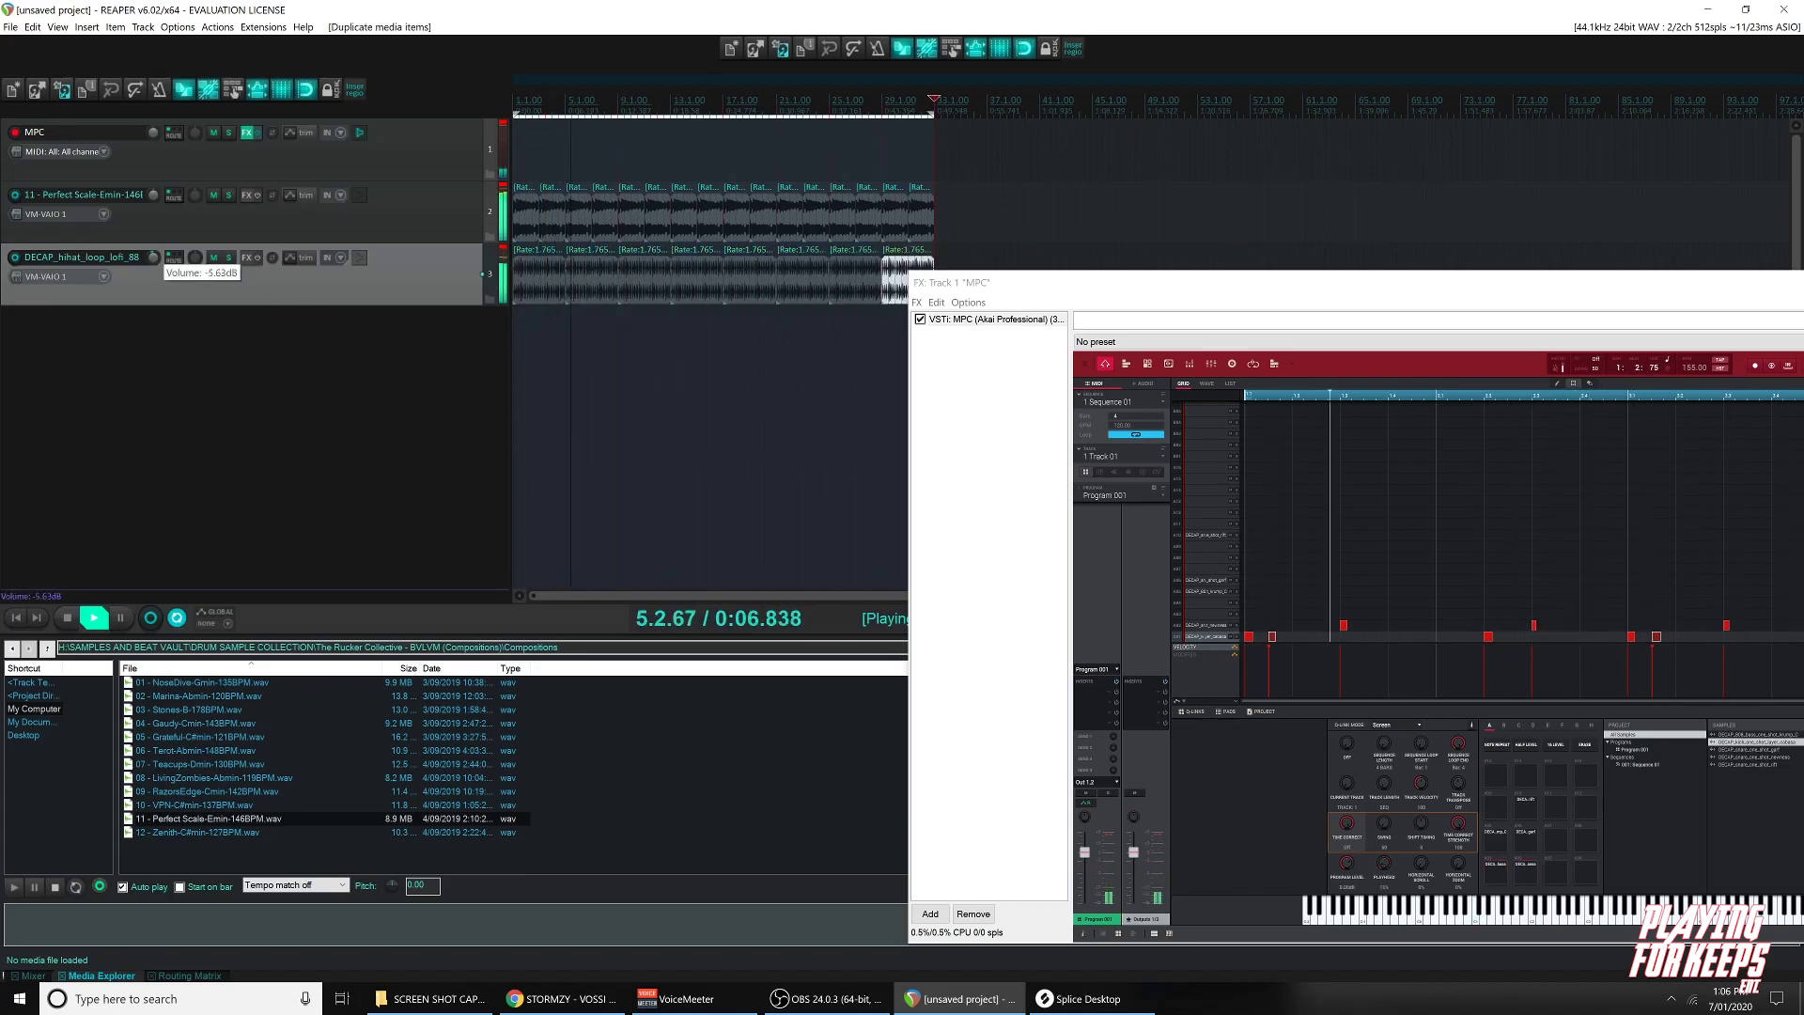
left_click(504, 189)
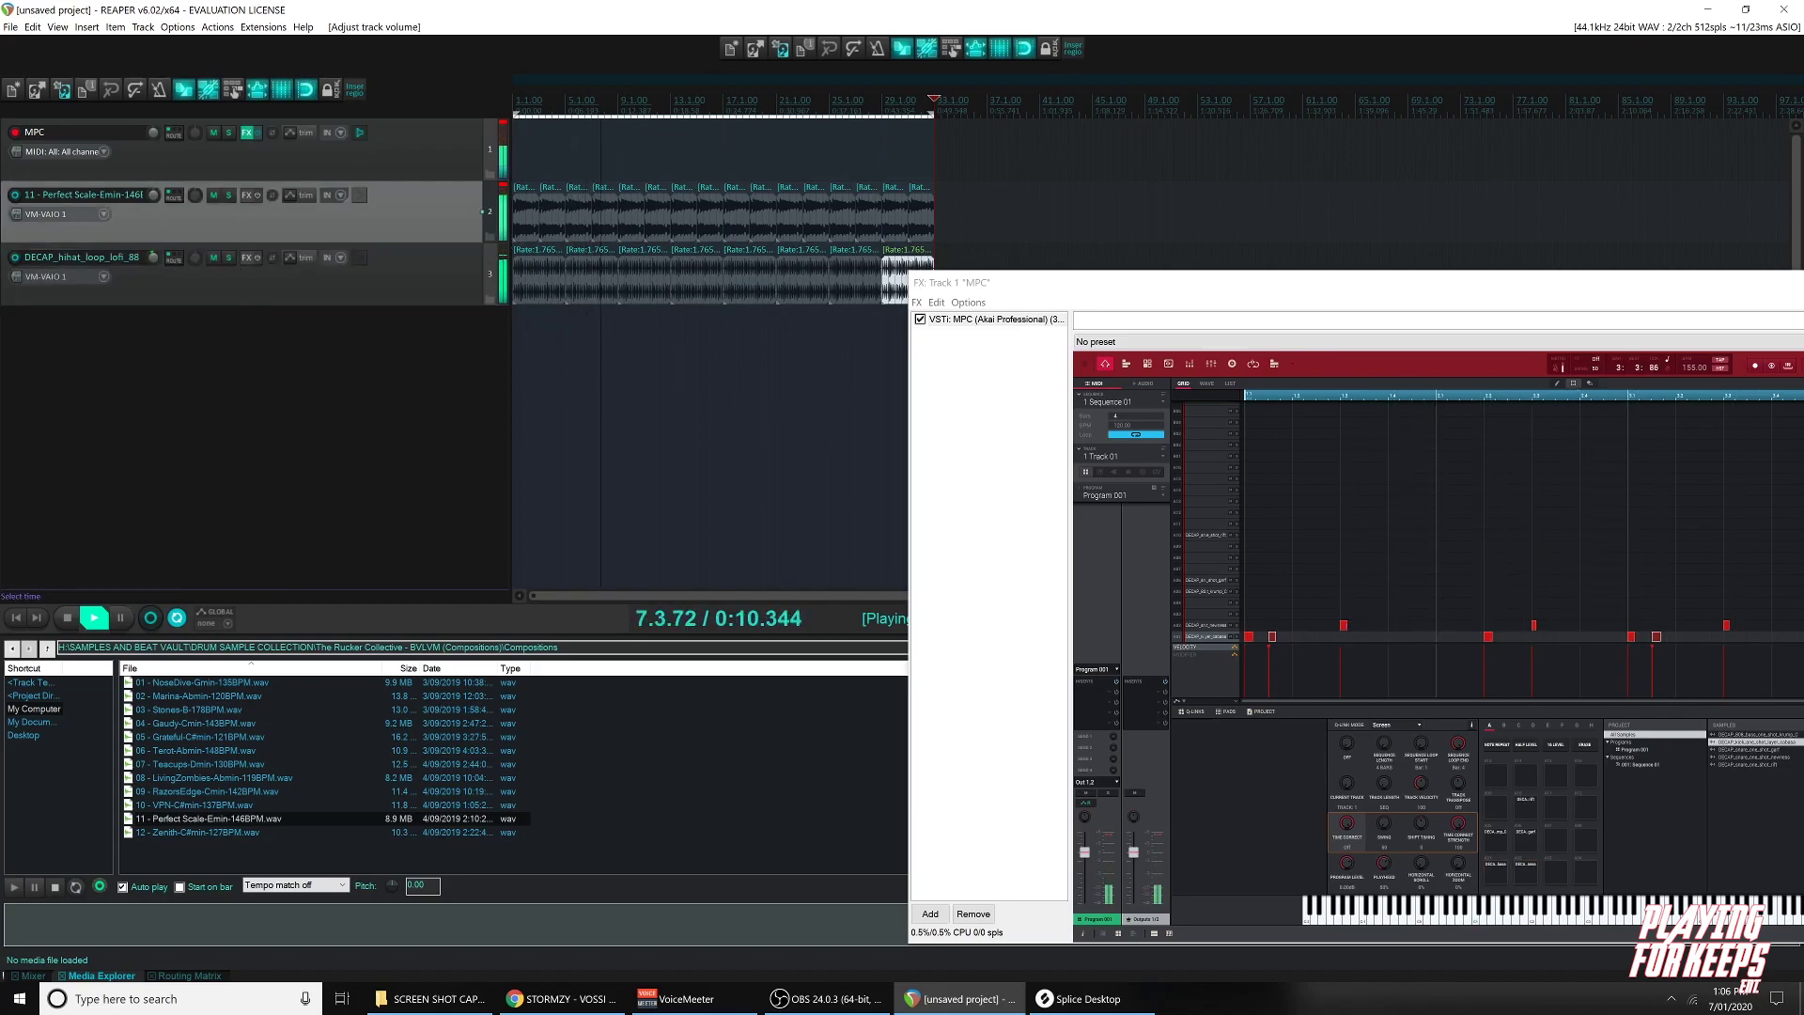
Stop playback and assign DECAP_808_bass_one_shot_krump_C to the first sample layer of Program 002 on the MPC's Track 02.
left_click_drag(1356, 296, 743, 222)
left_click(153, 257)
key("space")
key("alt+Tab")
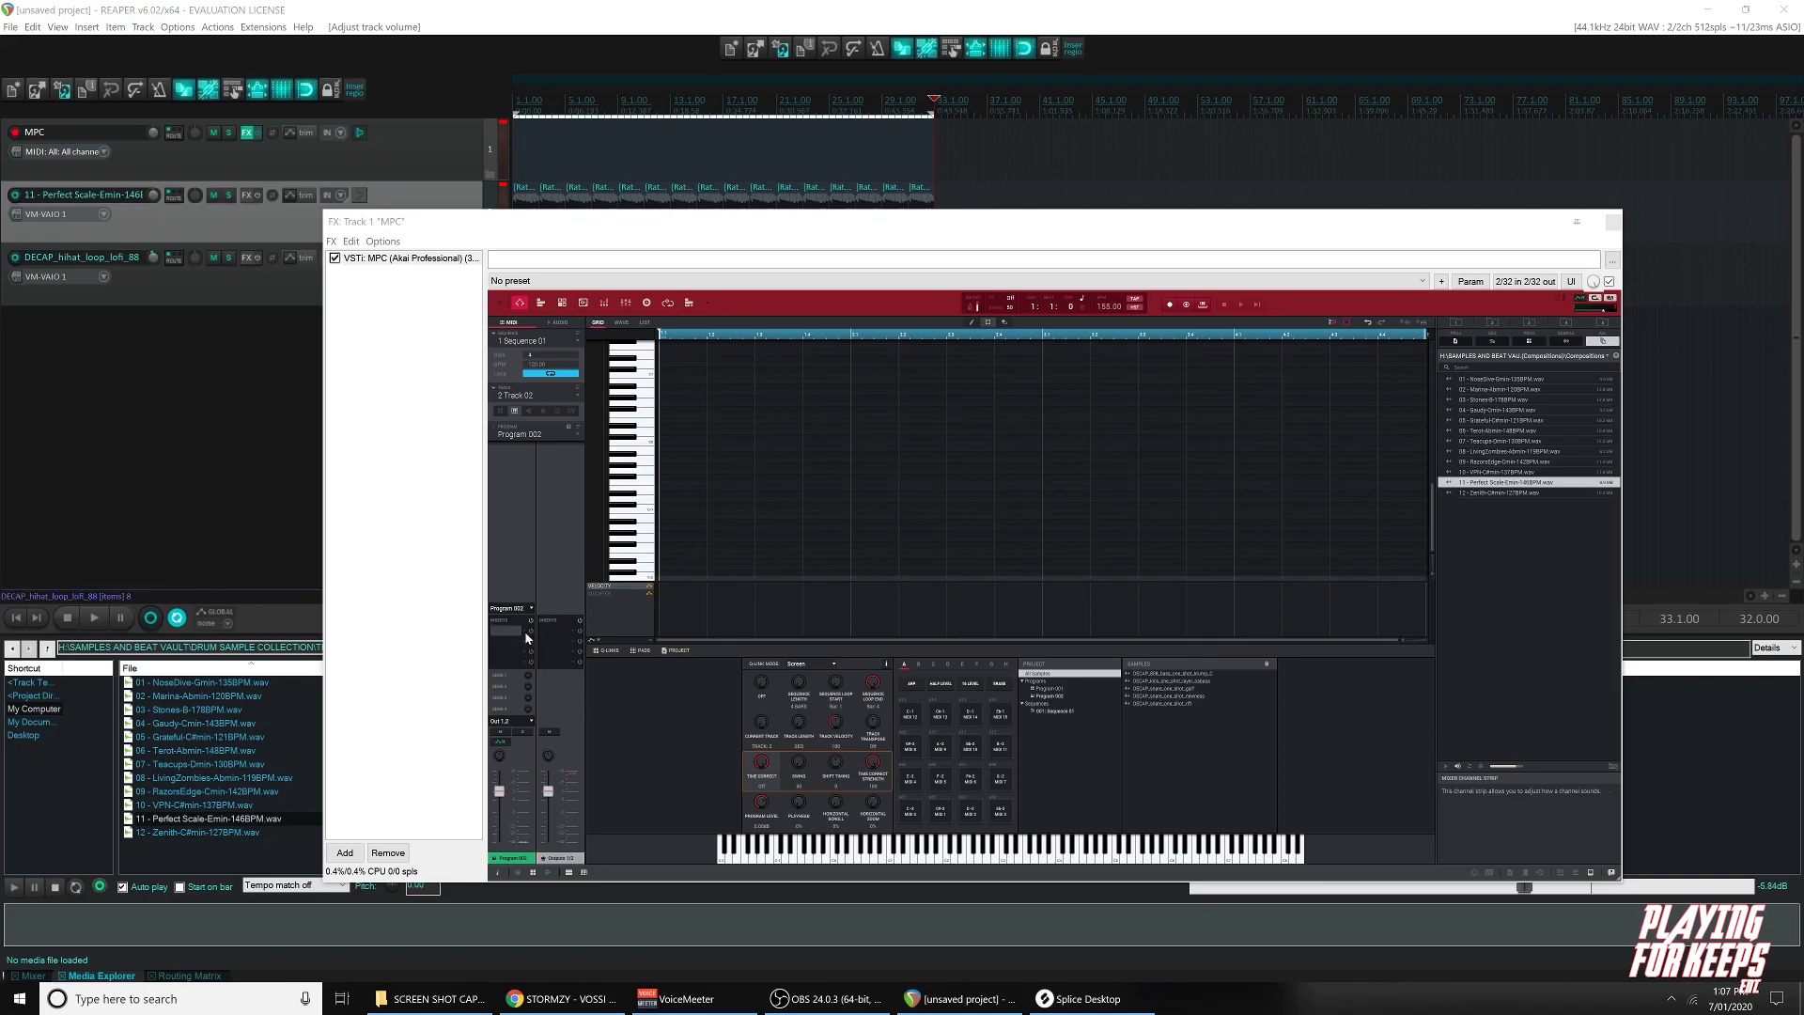
left_click(648, 653)
left_click(1054, 689)
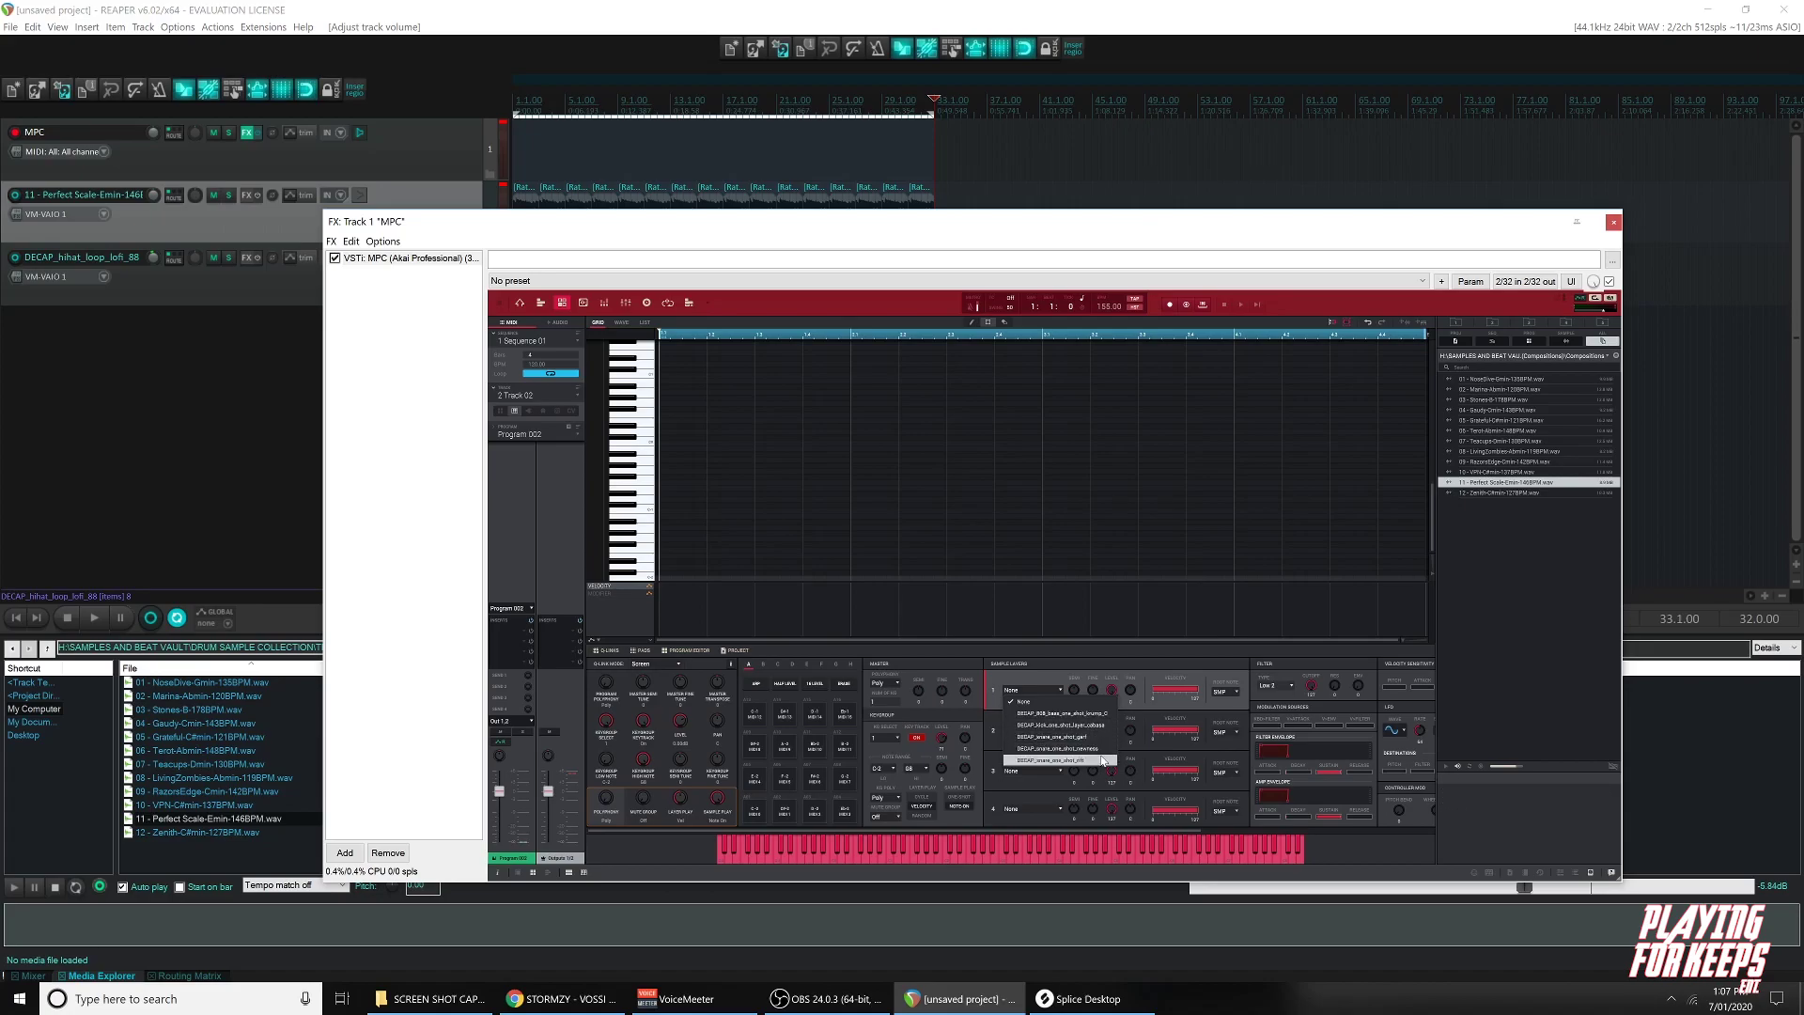
left_click(1101, 715)
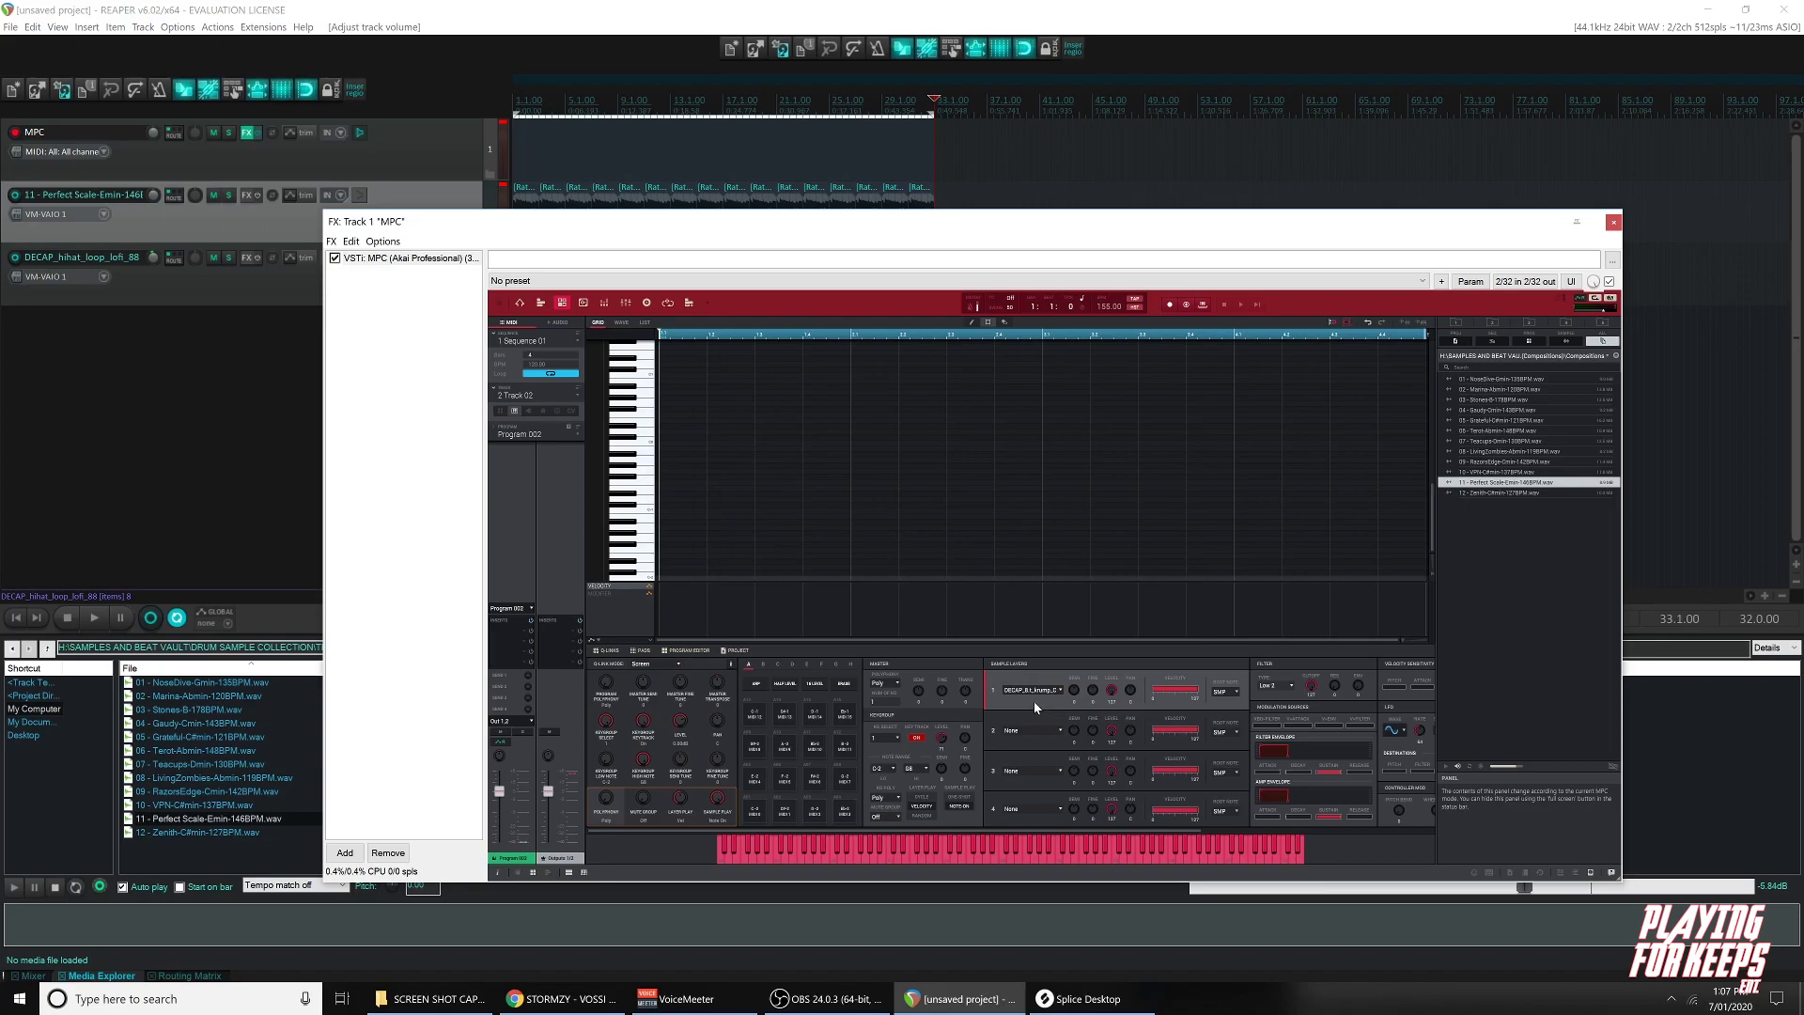
key("Escape")
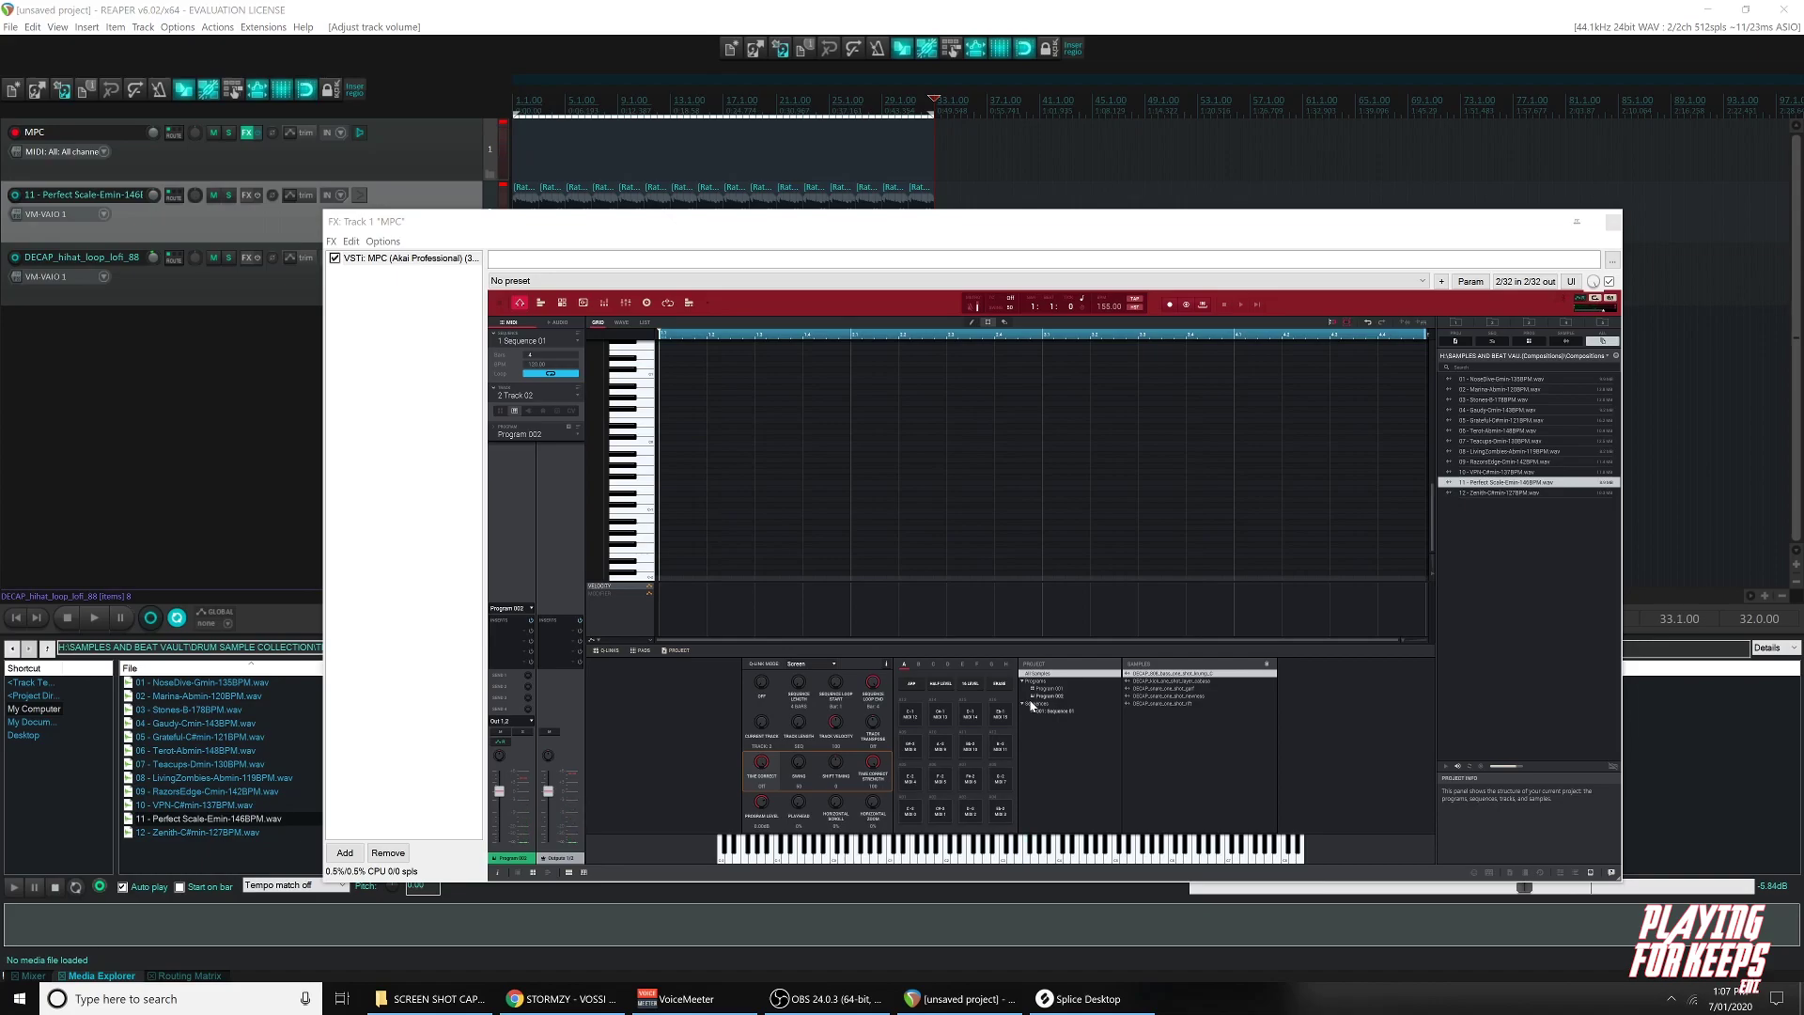
Play the project from the start and record an 808 bass line into the MPC's Track 02.
left_click(17, 618)
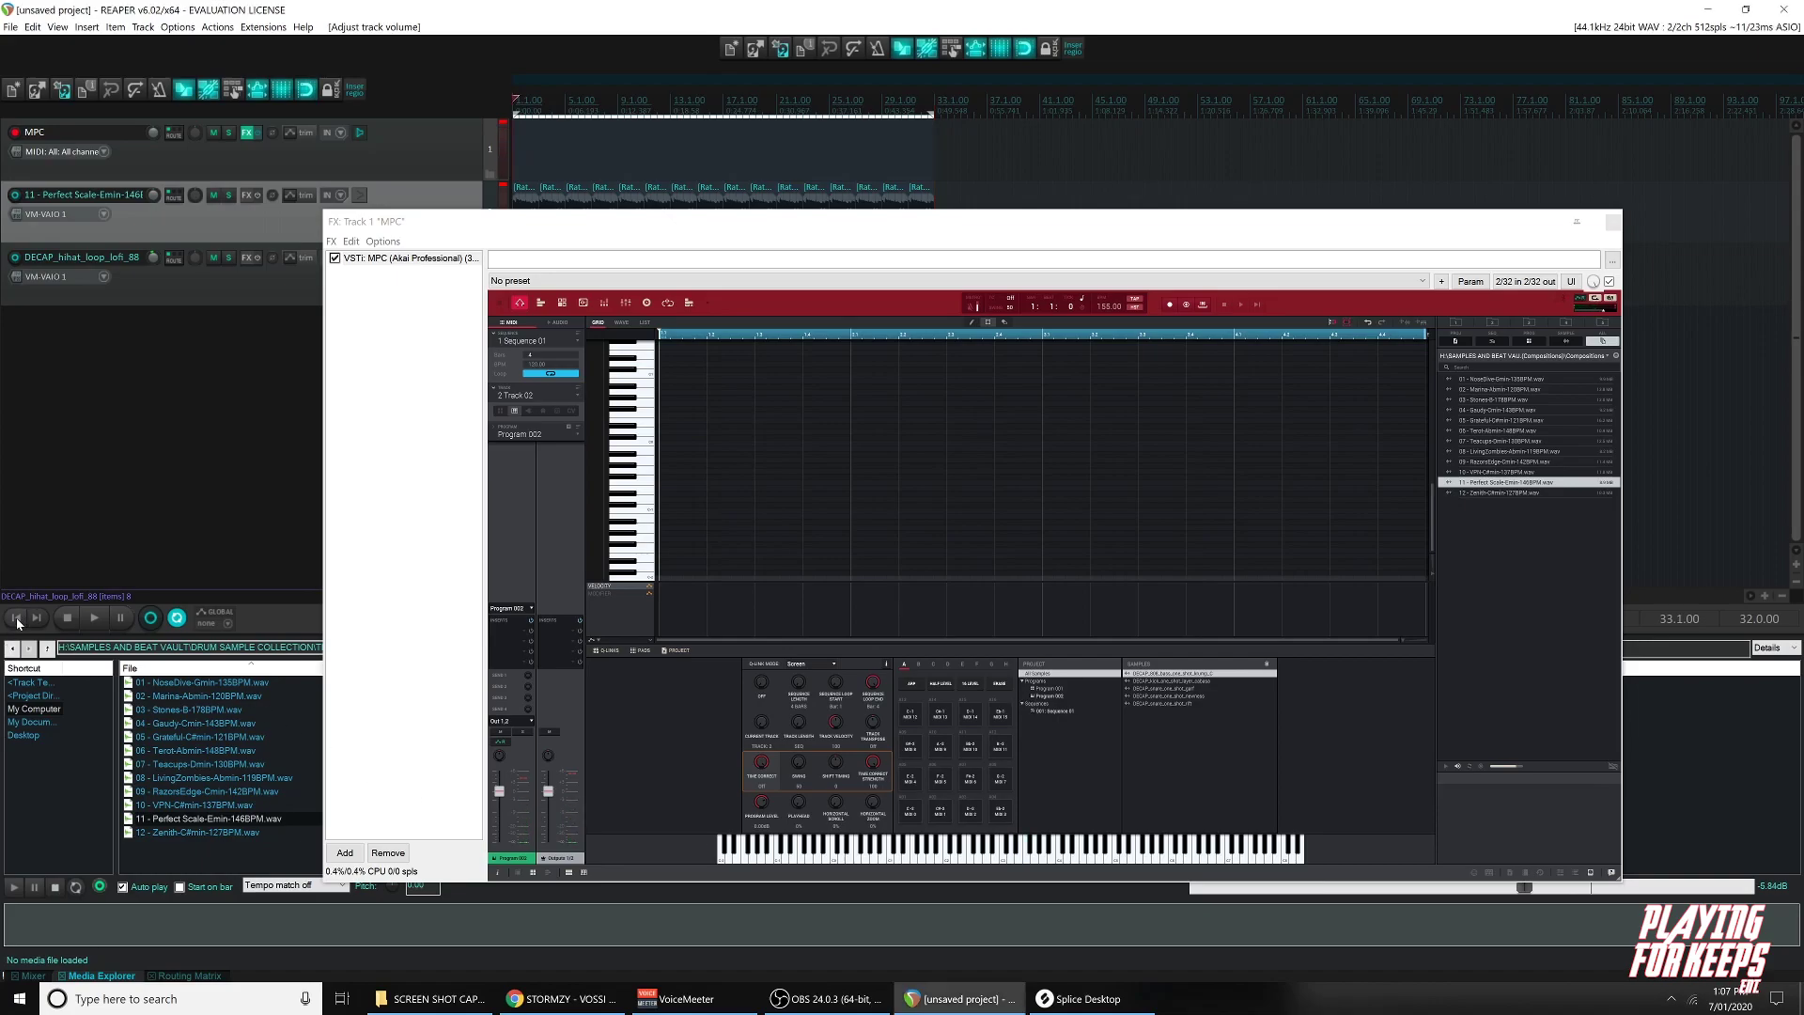
key("space")
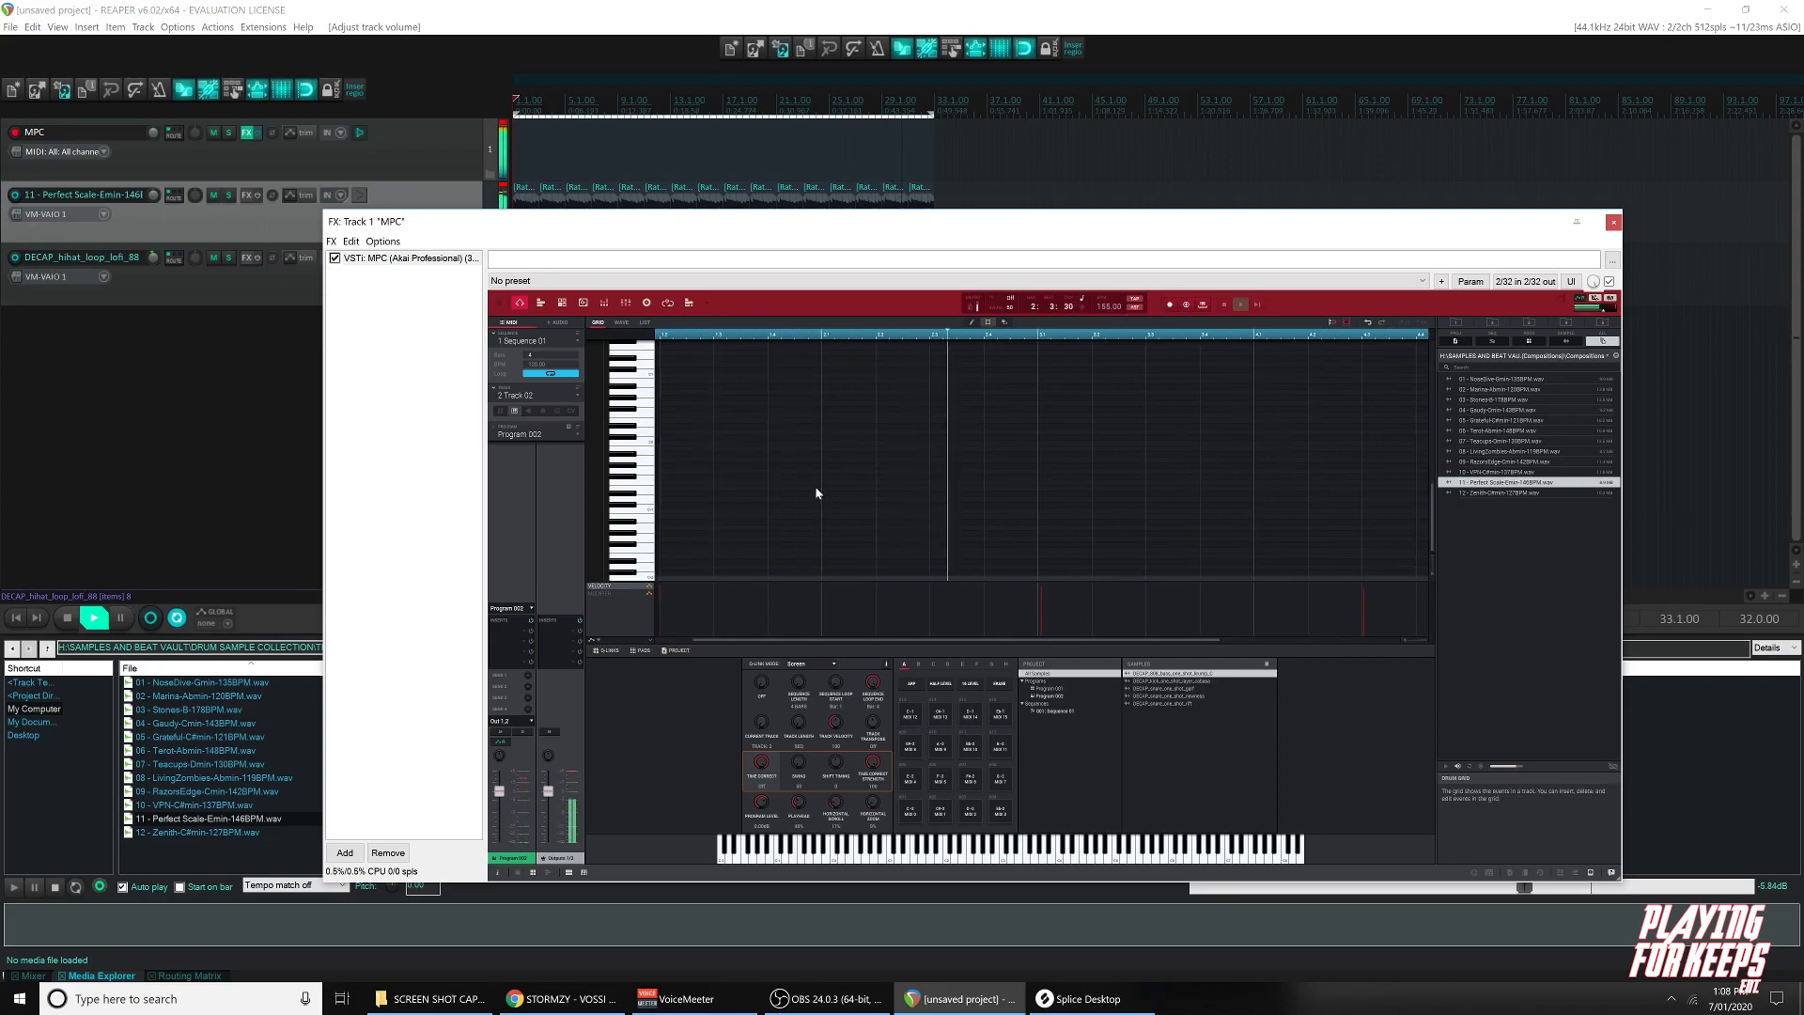
left_click_drag(1402, 640, 1379, 640)
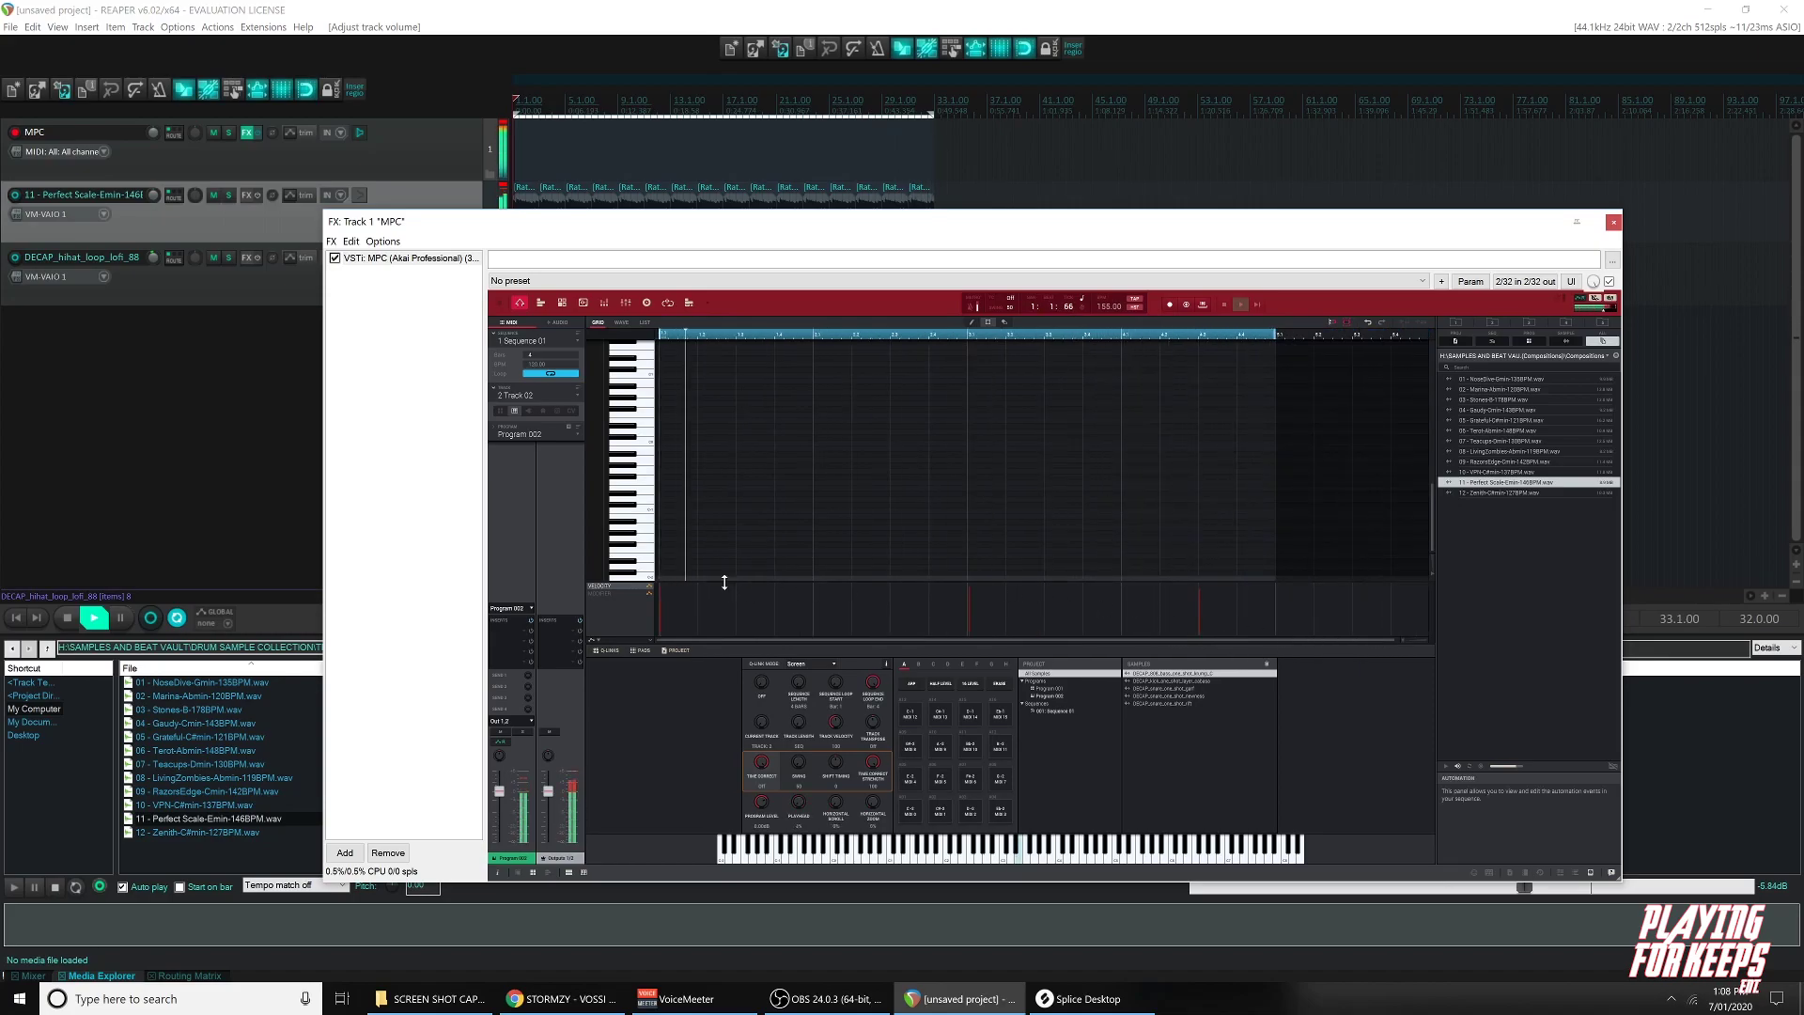
Stop playback, place the MPC's Track 02 audio on a new REAPER track at the project start and trim it to four bars.
left_click_drag(863, 224, 992, 429)
key("space")
left_click_drag(1532, 526, 566, 334)
left_click(545, 329)
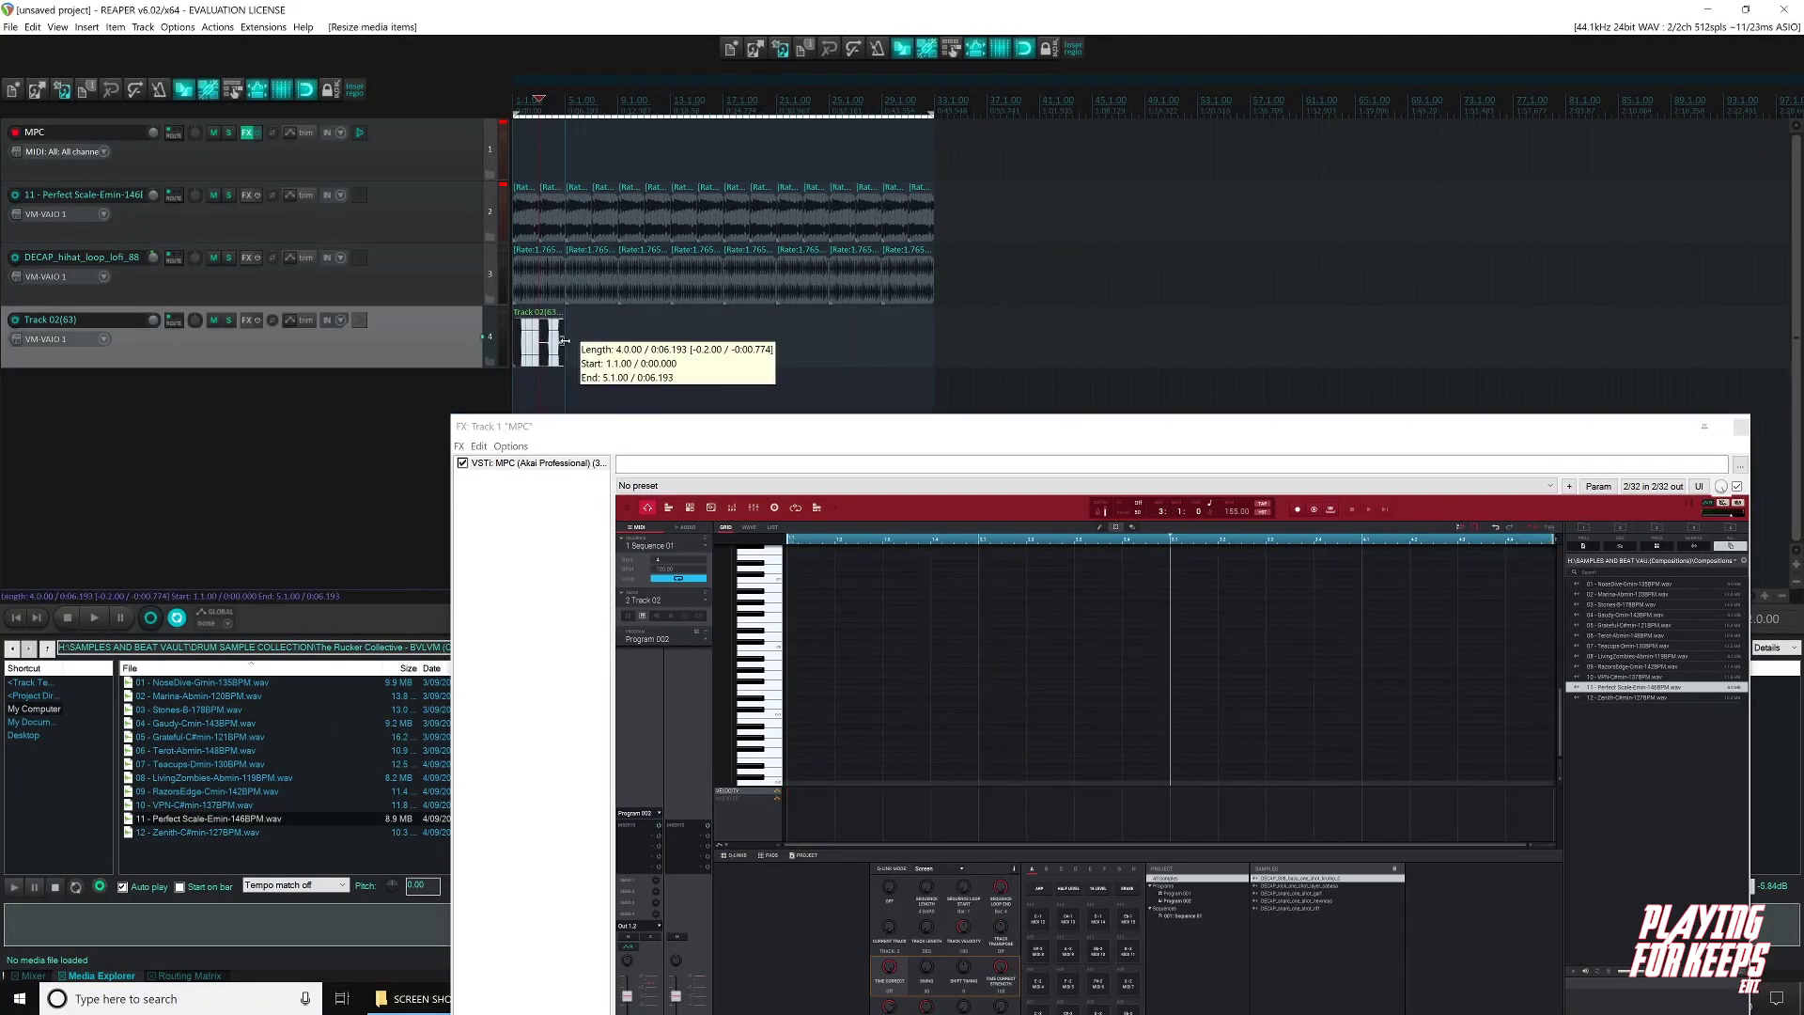
Duplicate the four-bar 808 audio item seven times so it fills the track up to bar 33.
key("ctrl+d")
key("ctrl+d")
key("ctrl+d")
key("ctrl+d")
key("ctrl+d")
key("ctrl+d")
key("ctrl+d")
Play the project from the start and adjust the volume of the 808 audio track.
key("w")
key("space")
left_click_drag(153, 319, 153, 312)
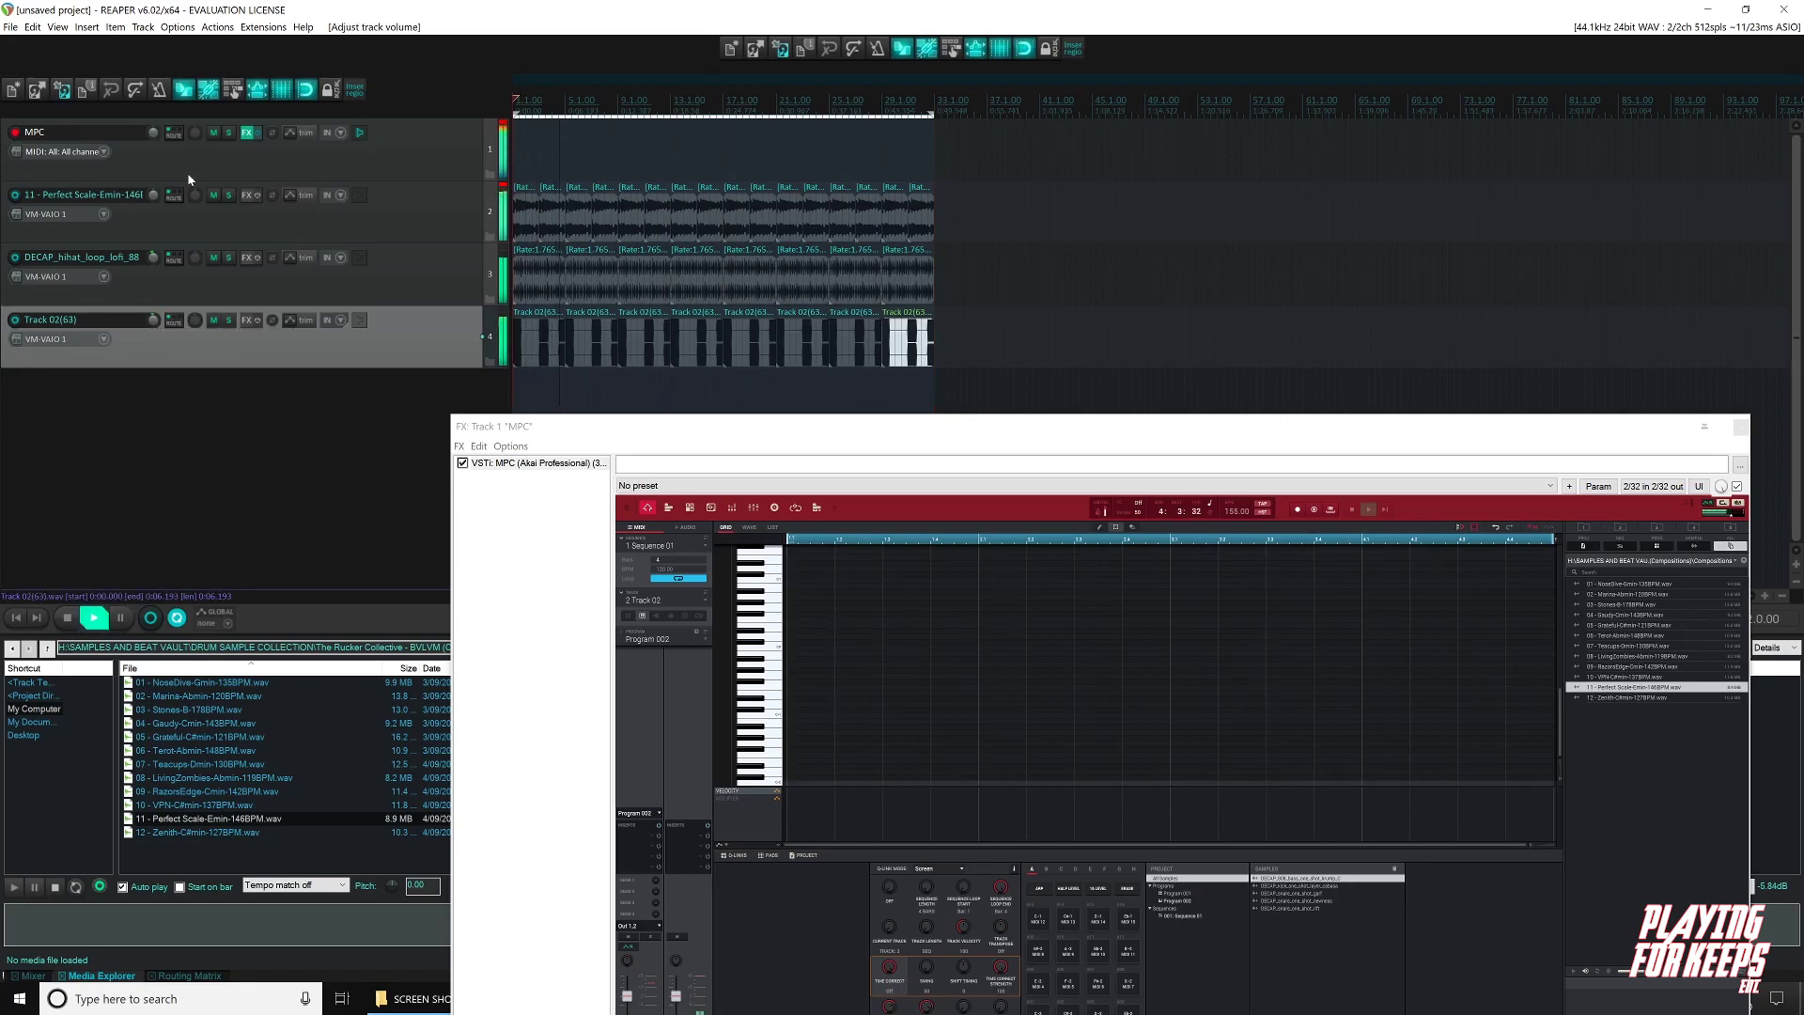
Bring the MPC window back up, set up a plug-in program on Track 03 and load Omnisphere as its instrument.
left_click_drag(798, 436, 758, 274)
left_click(665, 437)
left_click(616, 453)
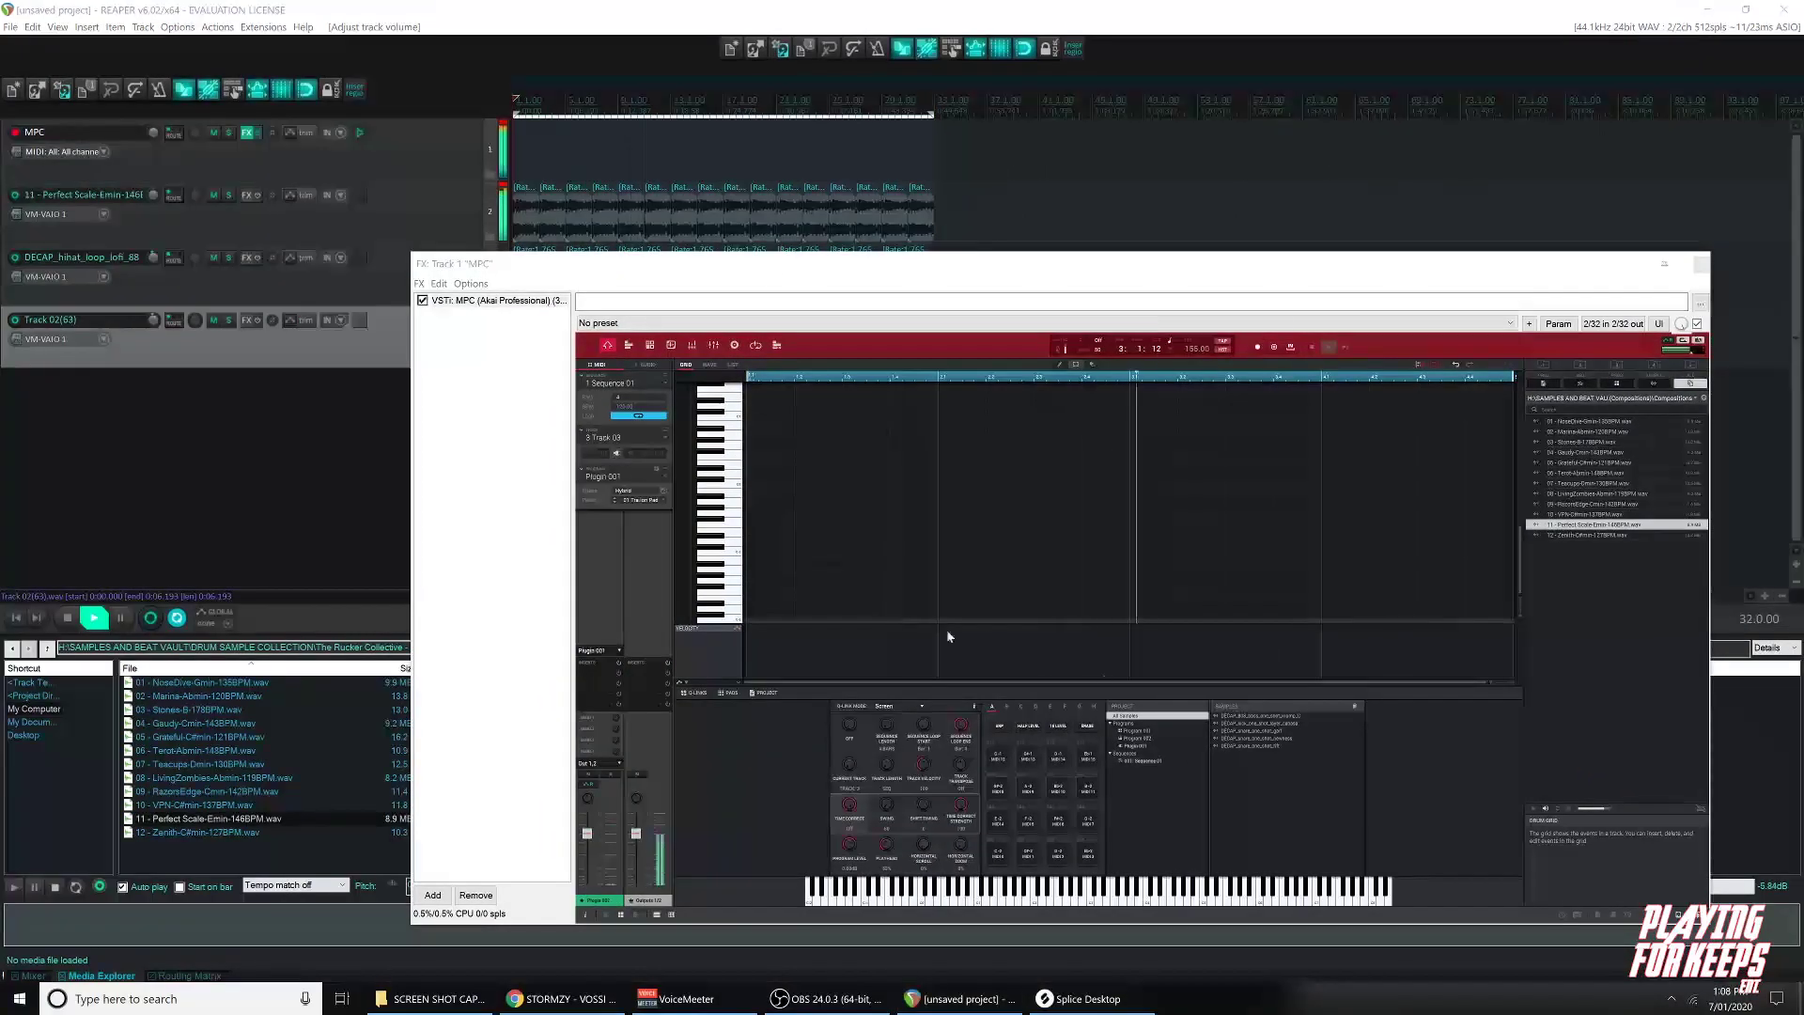
left_click(632, 490)
left_click(663, 429)
left_click(670, 480)
left_click(670, 480)
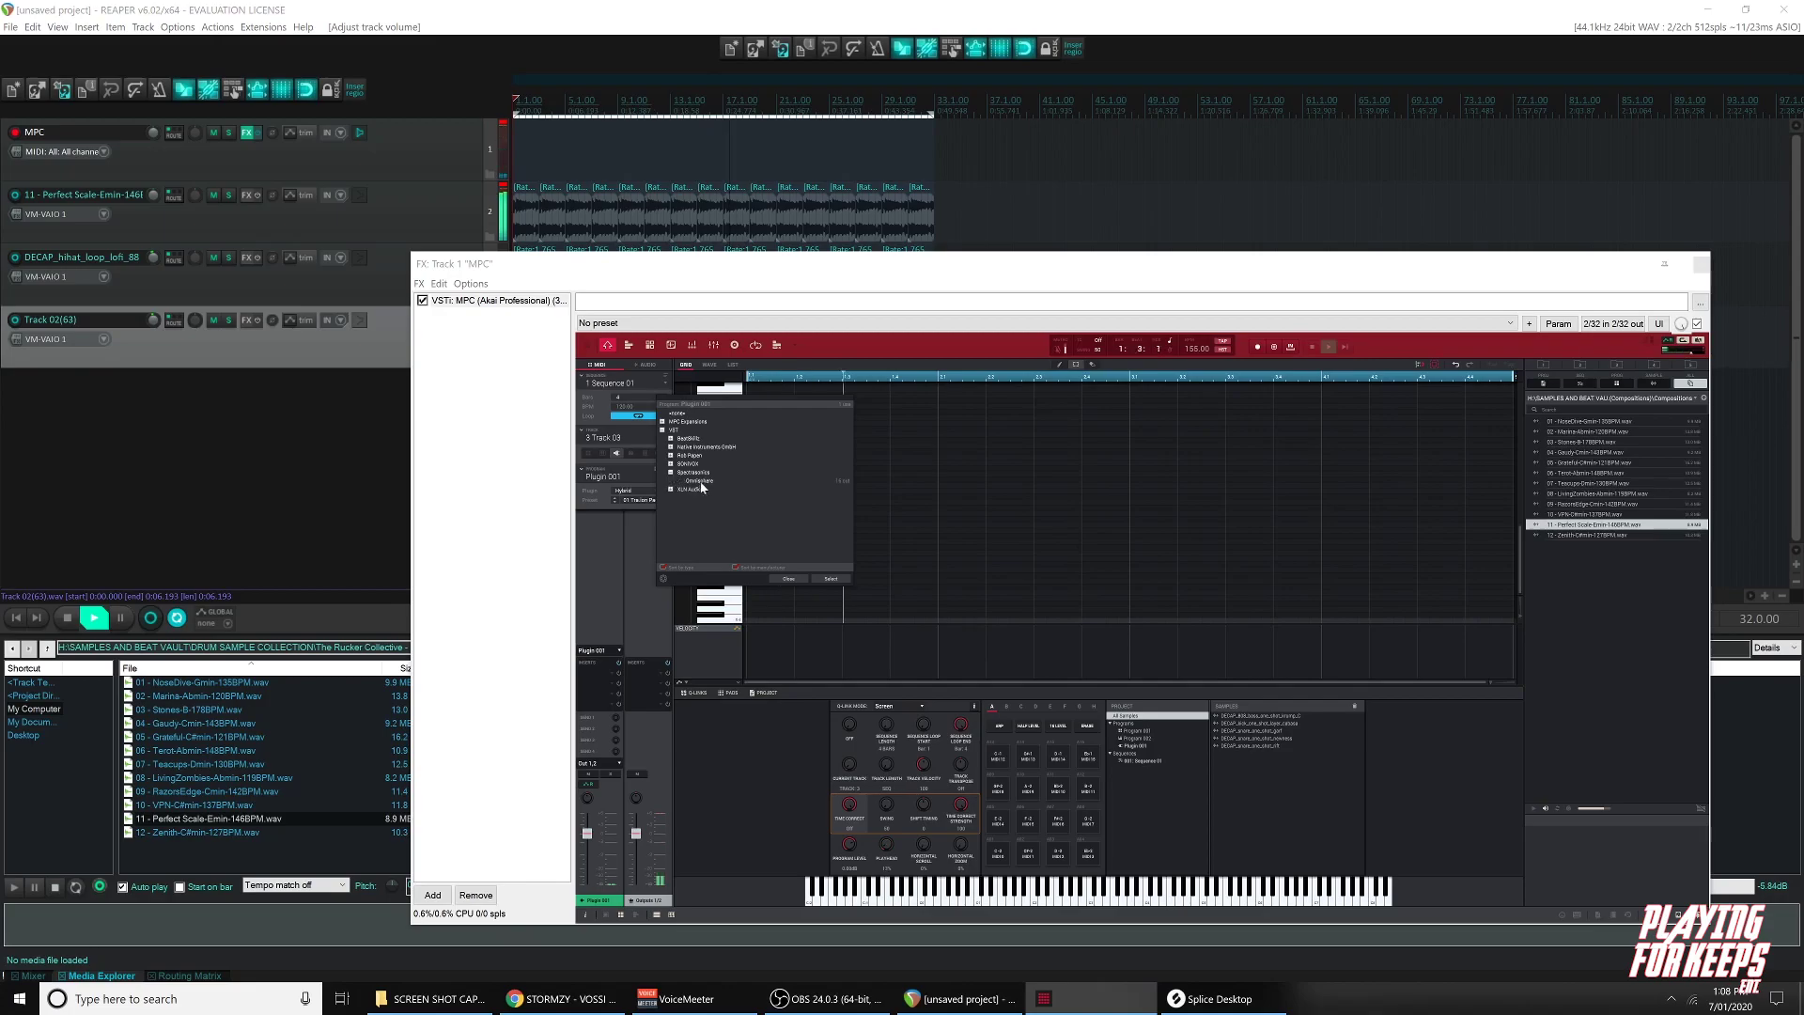
double_click(685, 483)
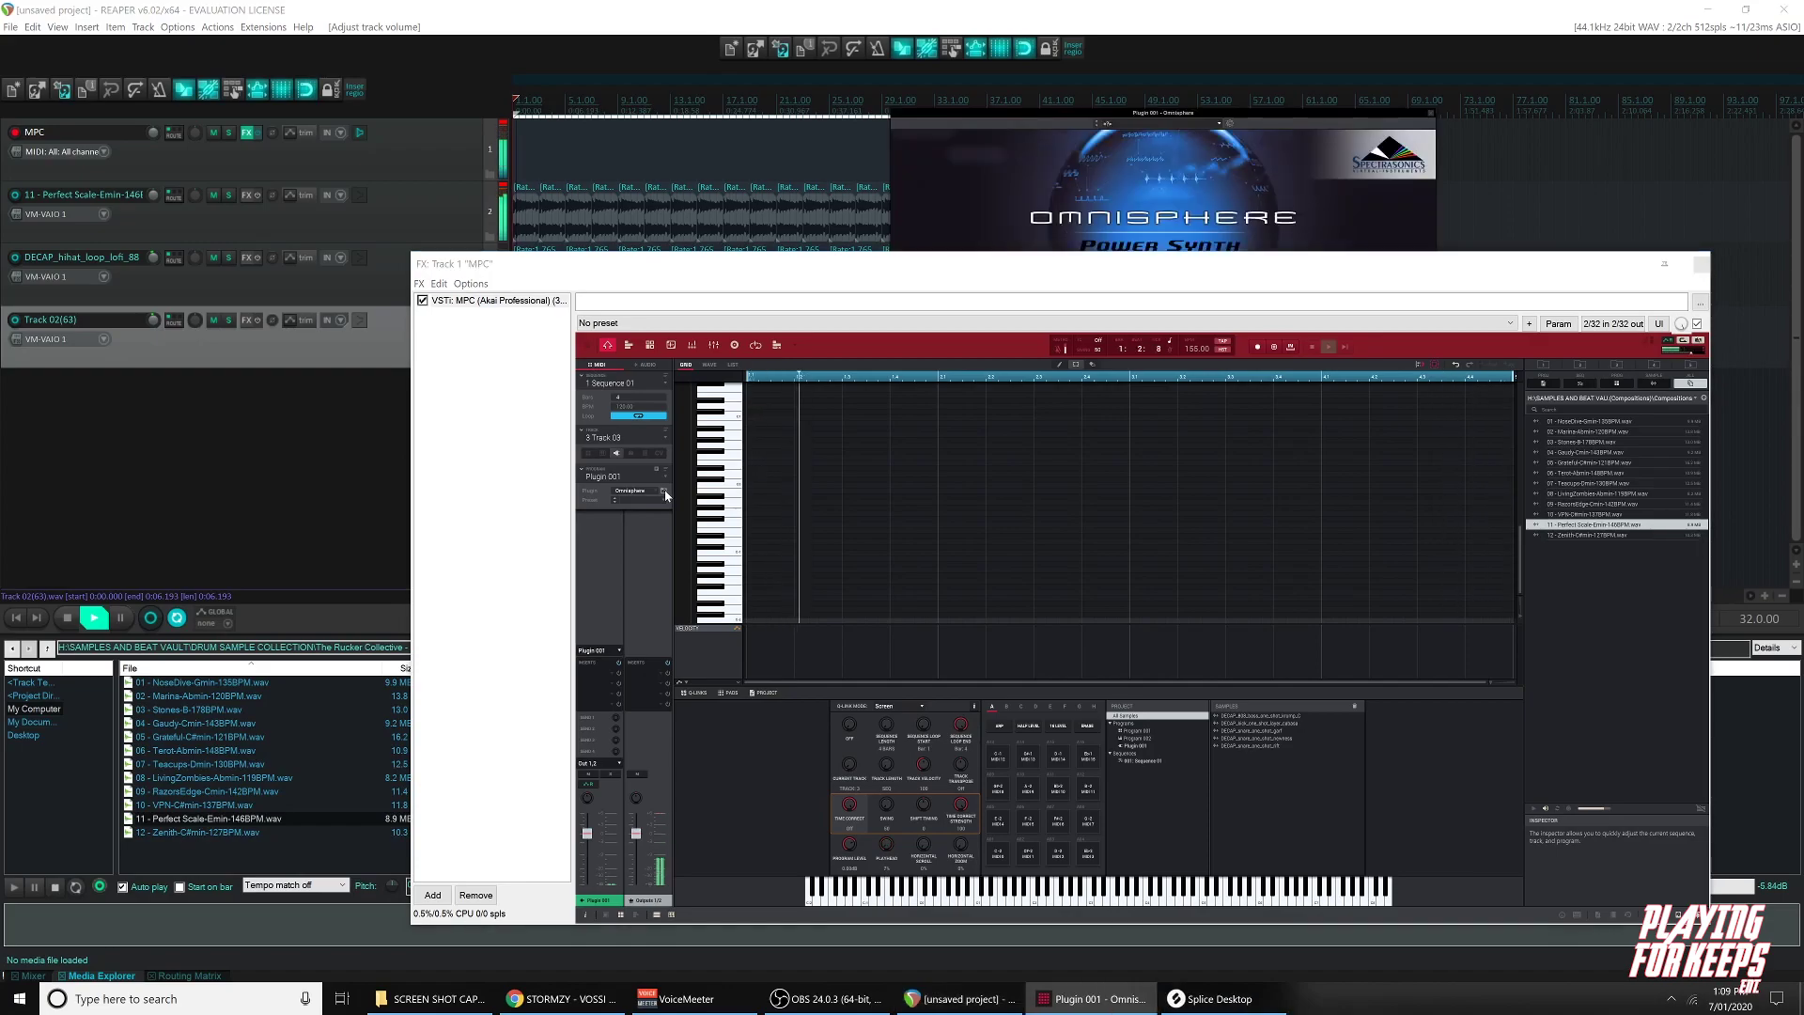
Move the Omnisphere window clear of the MPC and search its patch browser for "flute".
left_click_drag(1265, 113, 387, 206)
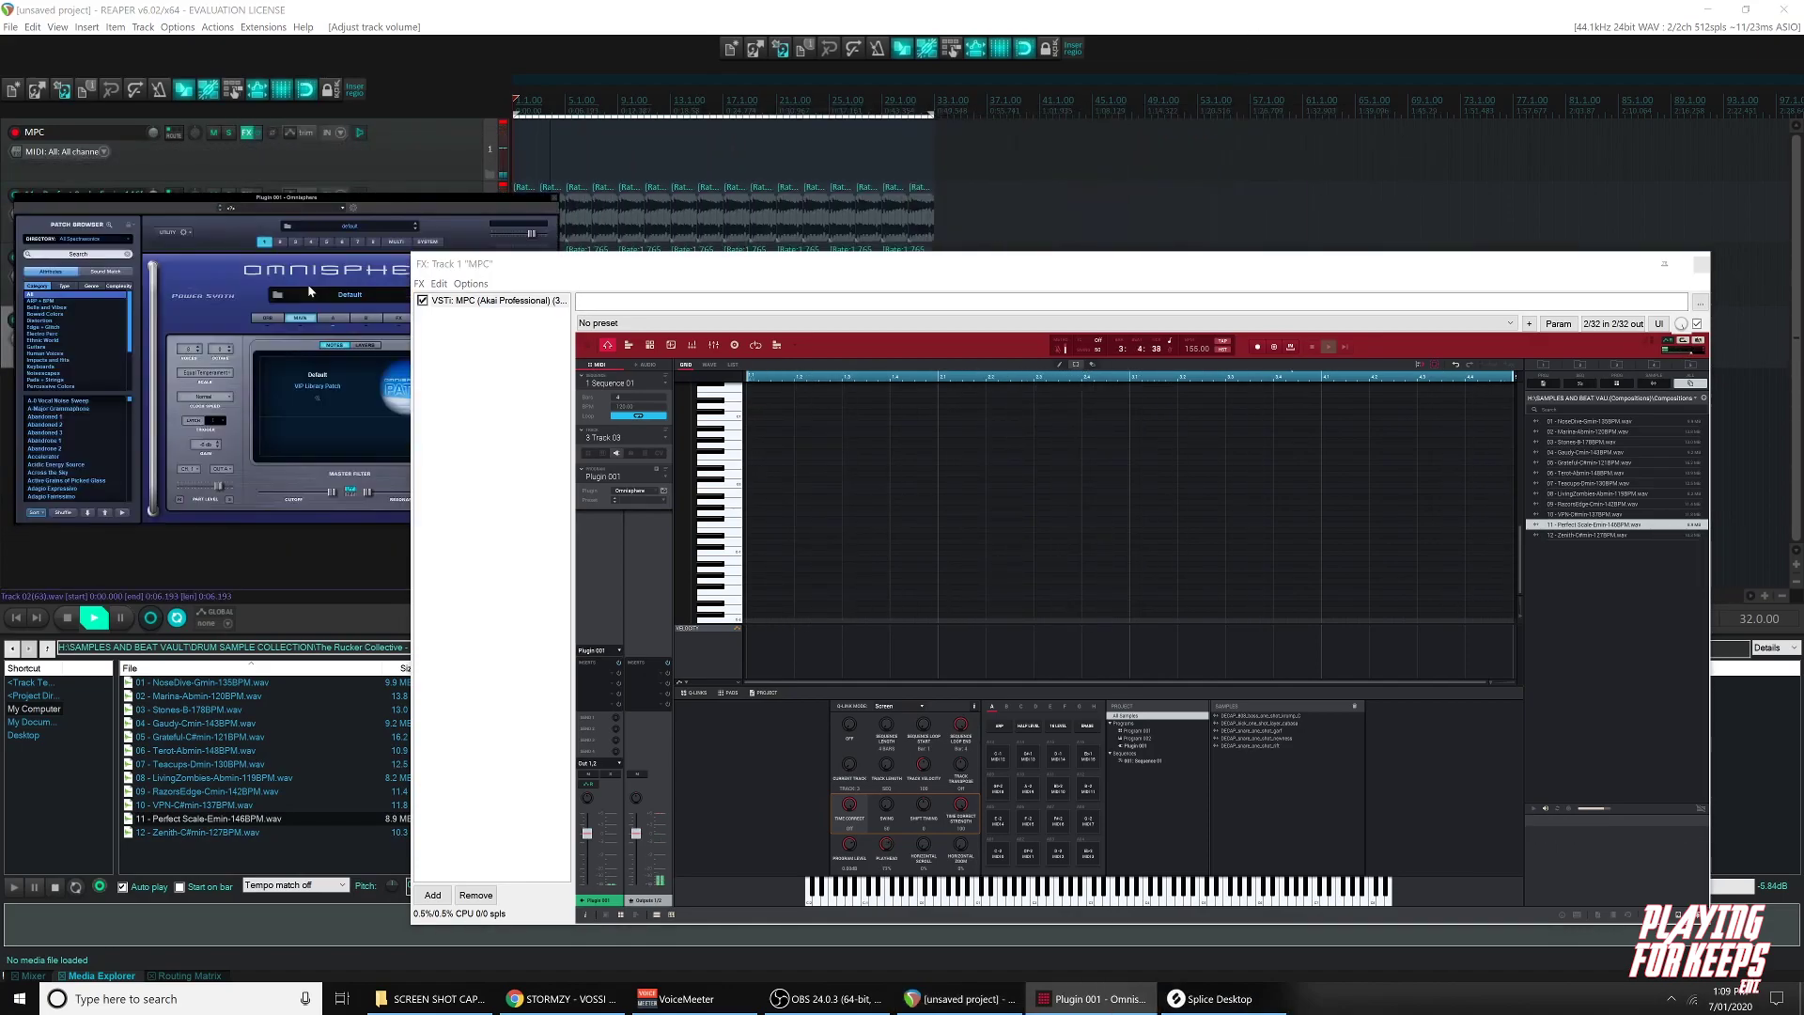
scroll(52, 386, "down", 3)
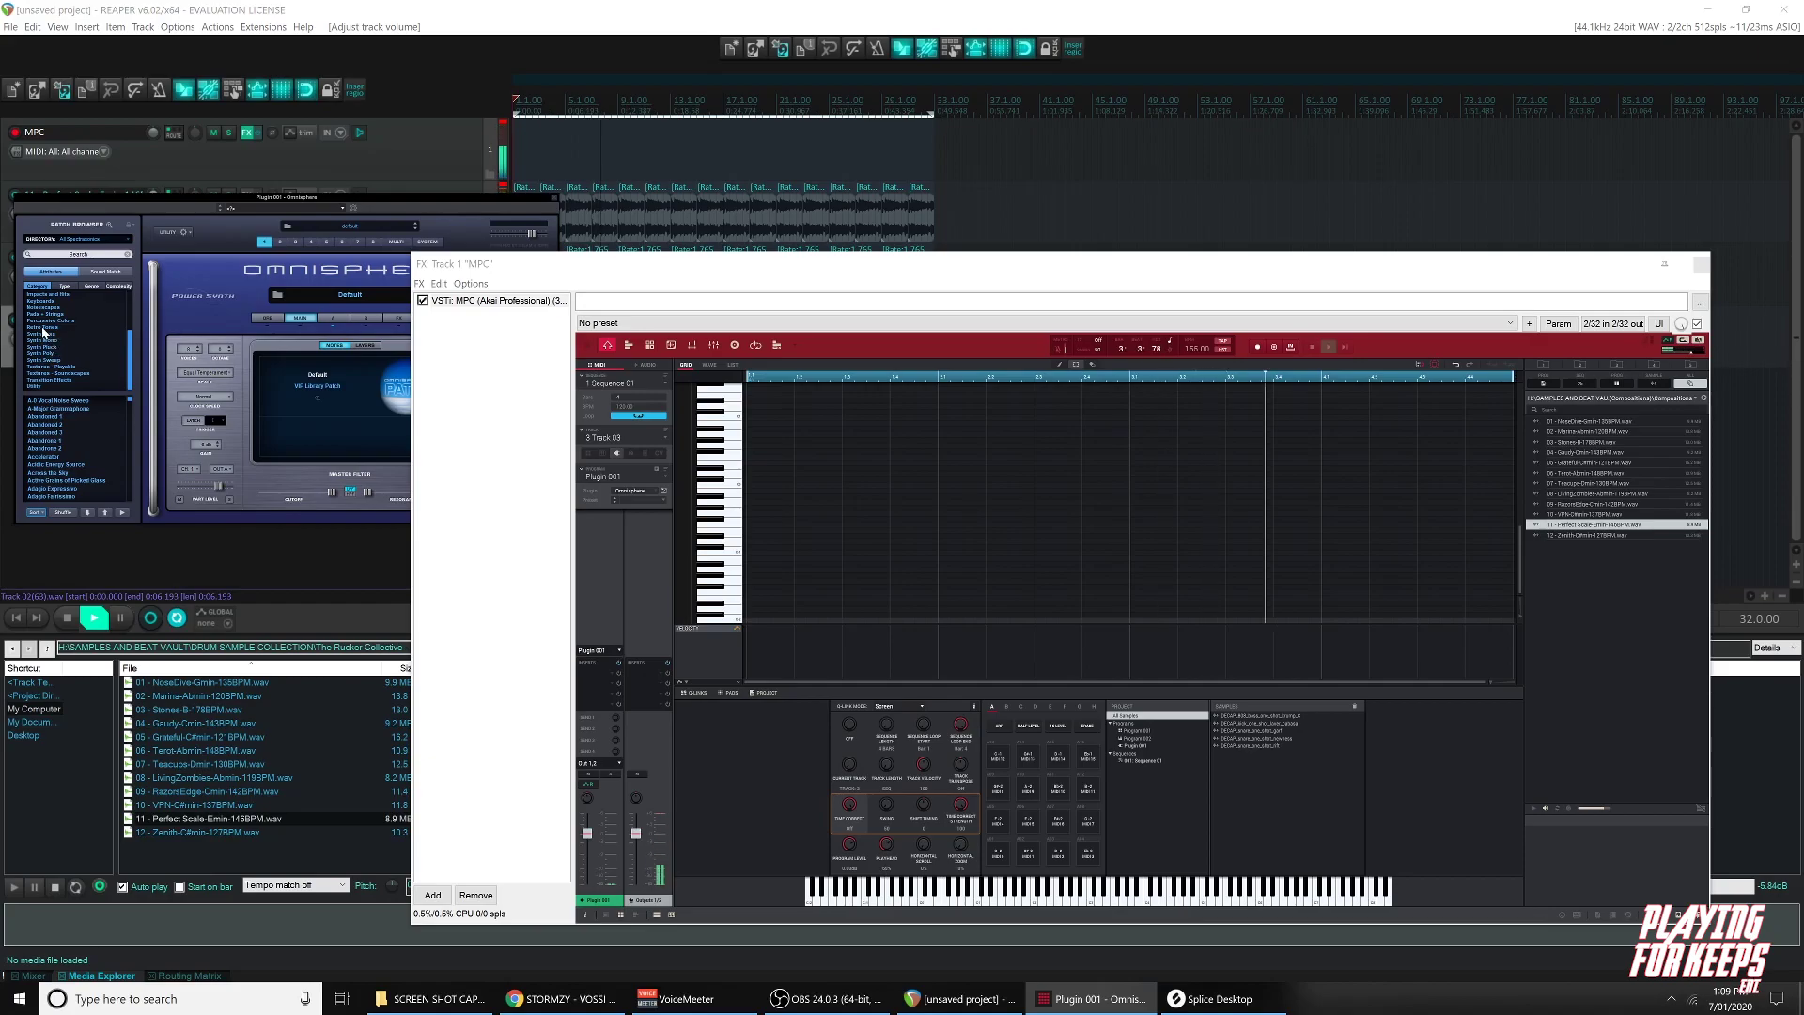
left_click(56, 327)
left_click(78, 254)
type("flu")
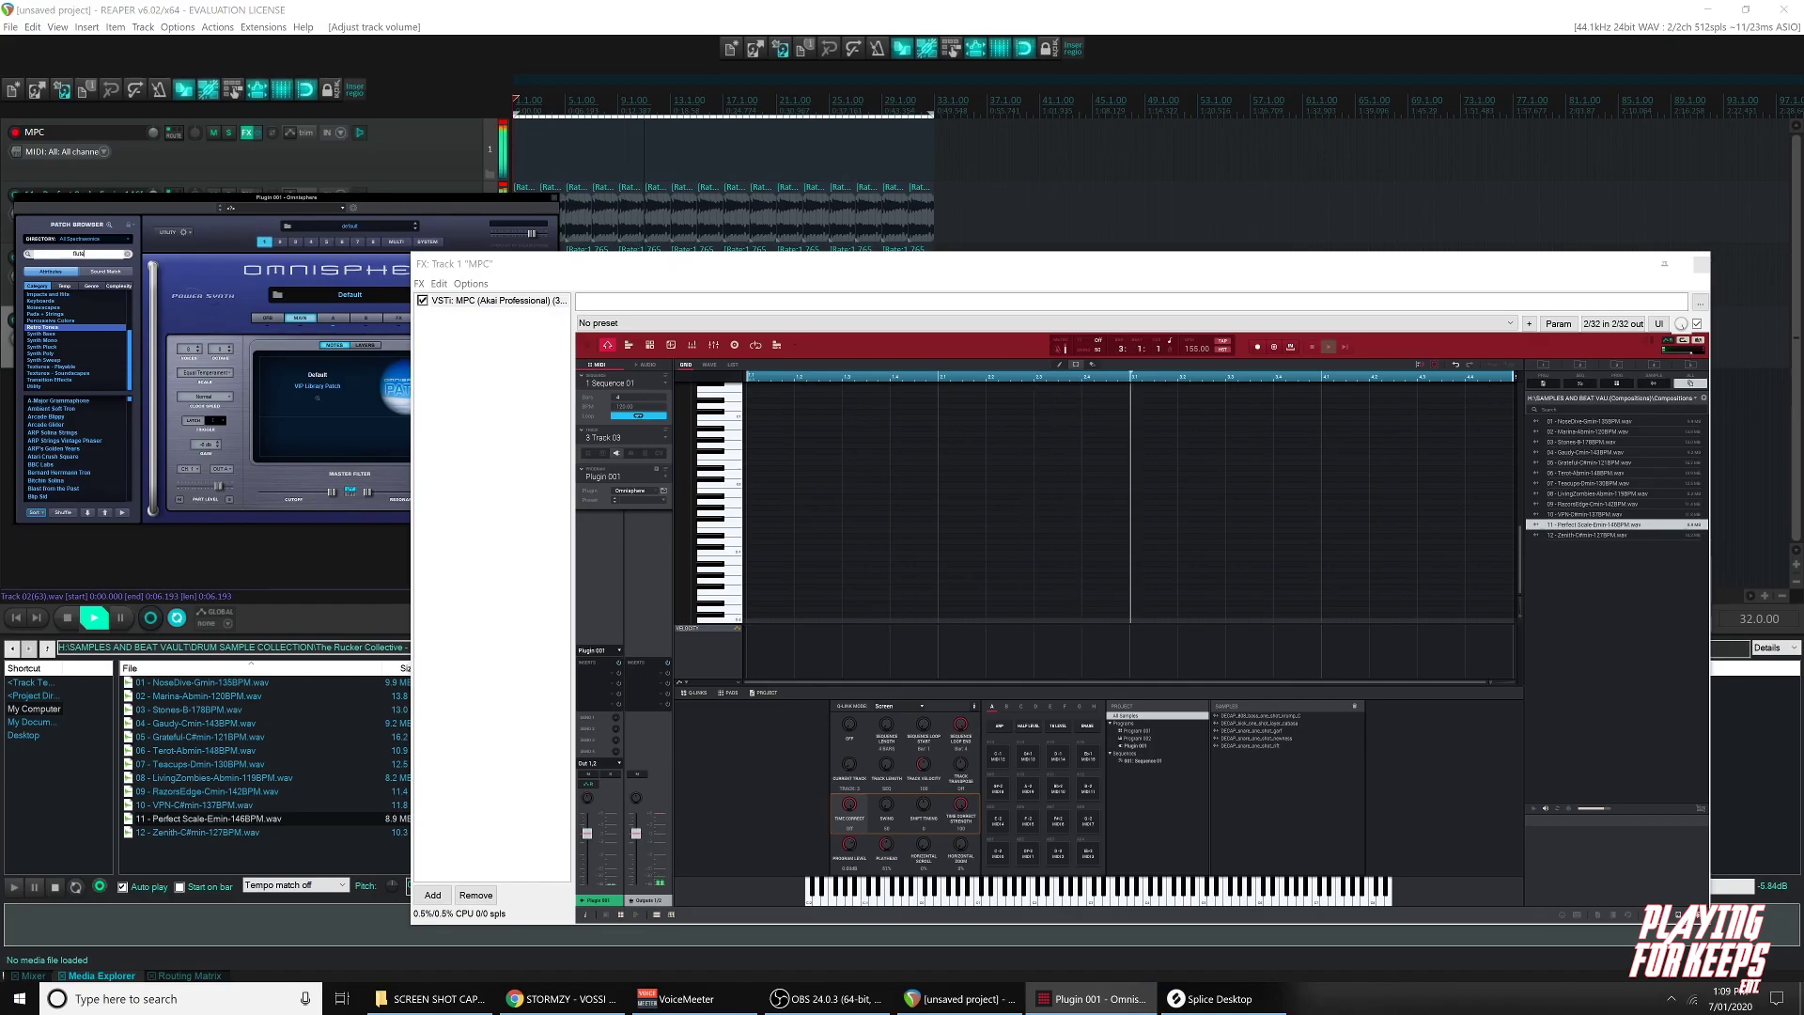
type("te")
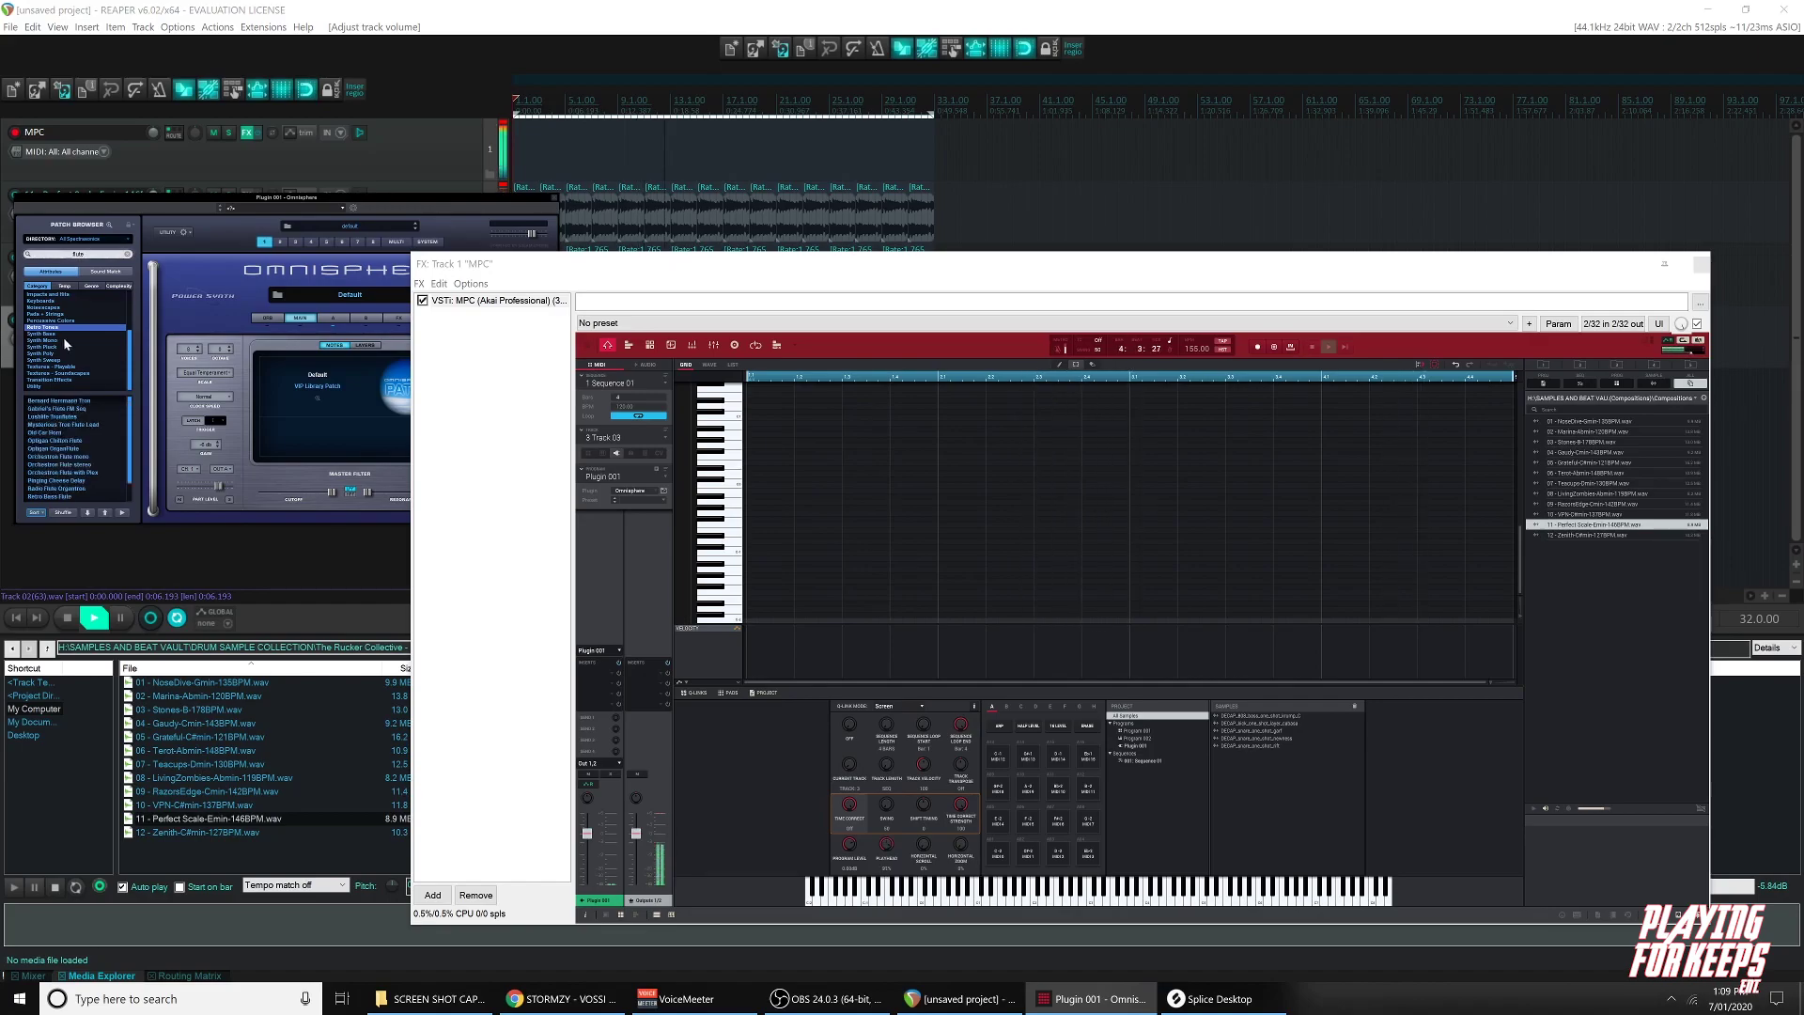
Audition Omnisphere flute patches, including Orchestron Flute mono and Radio Flute Organism, and load Retro Flute Celeste.
left_click(63, 458)
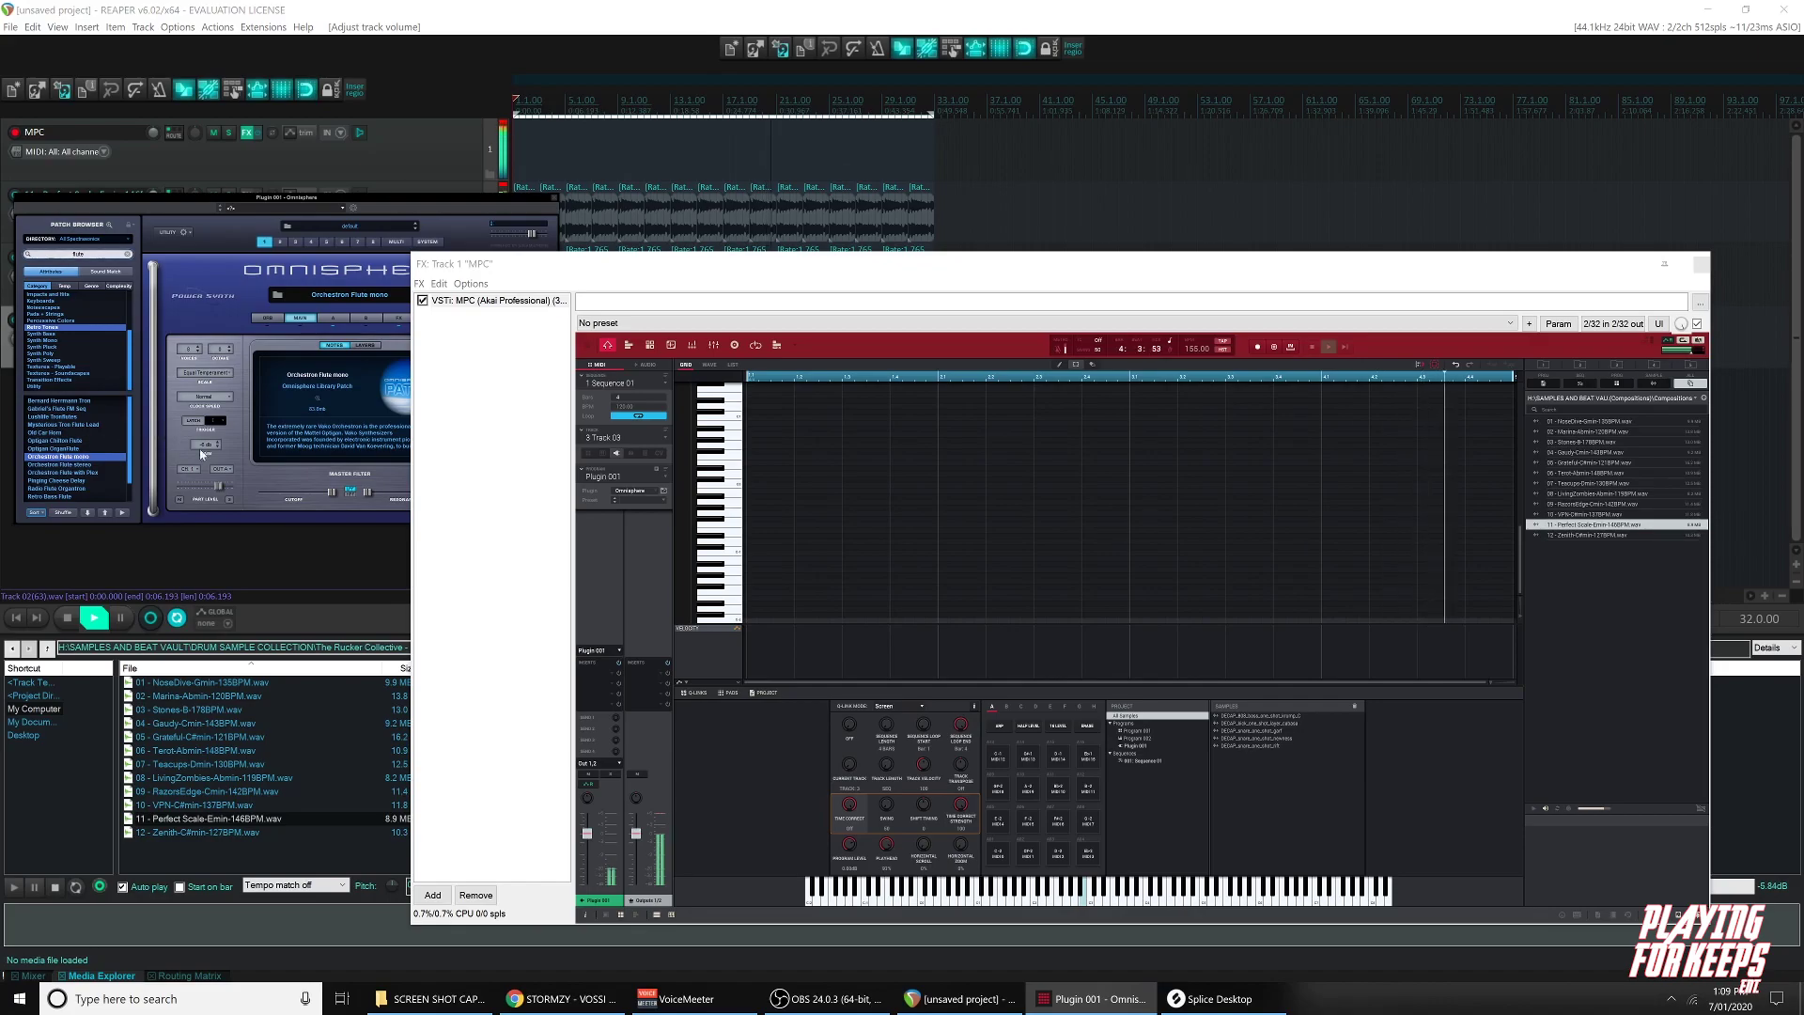
left_click_drag(218, 486, 224, 490)
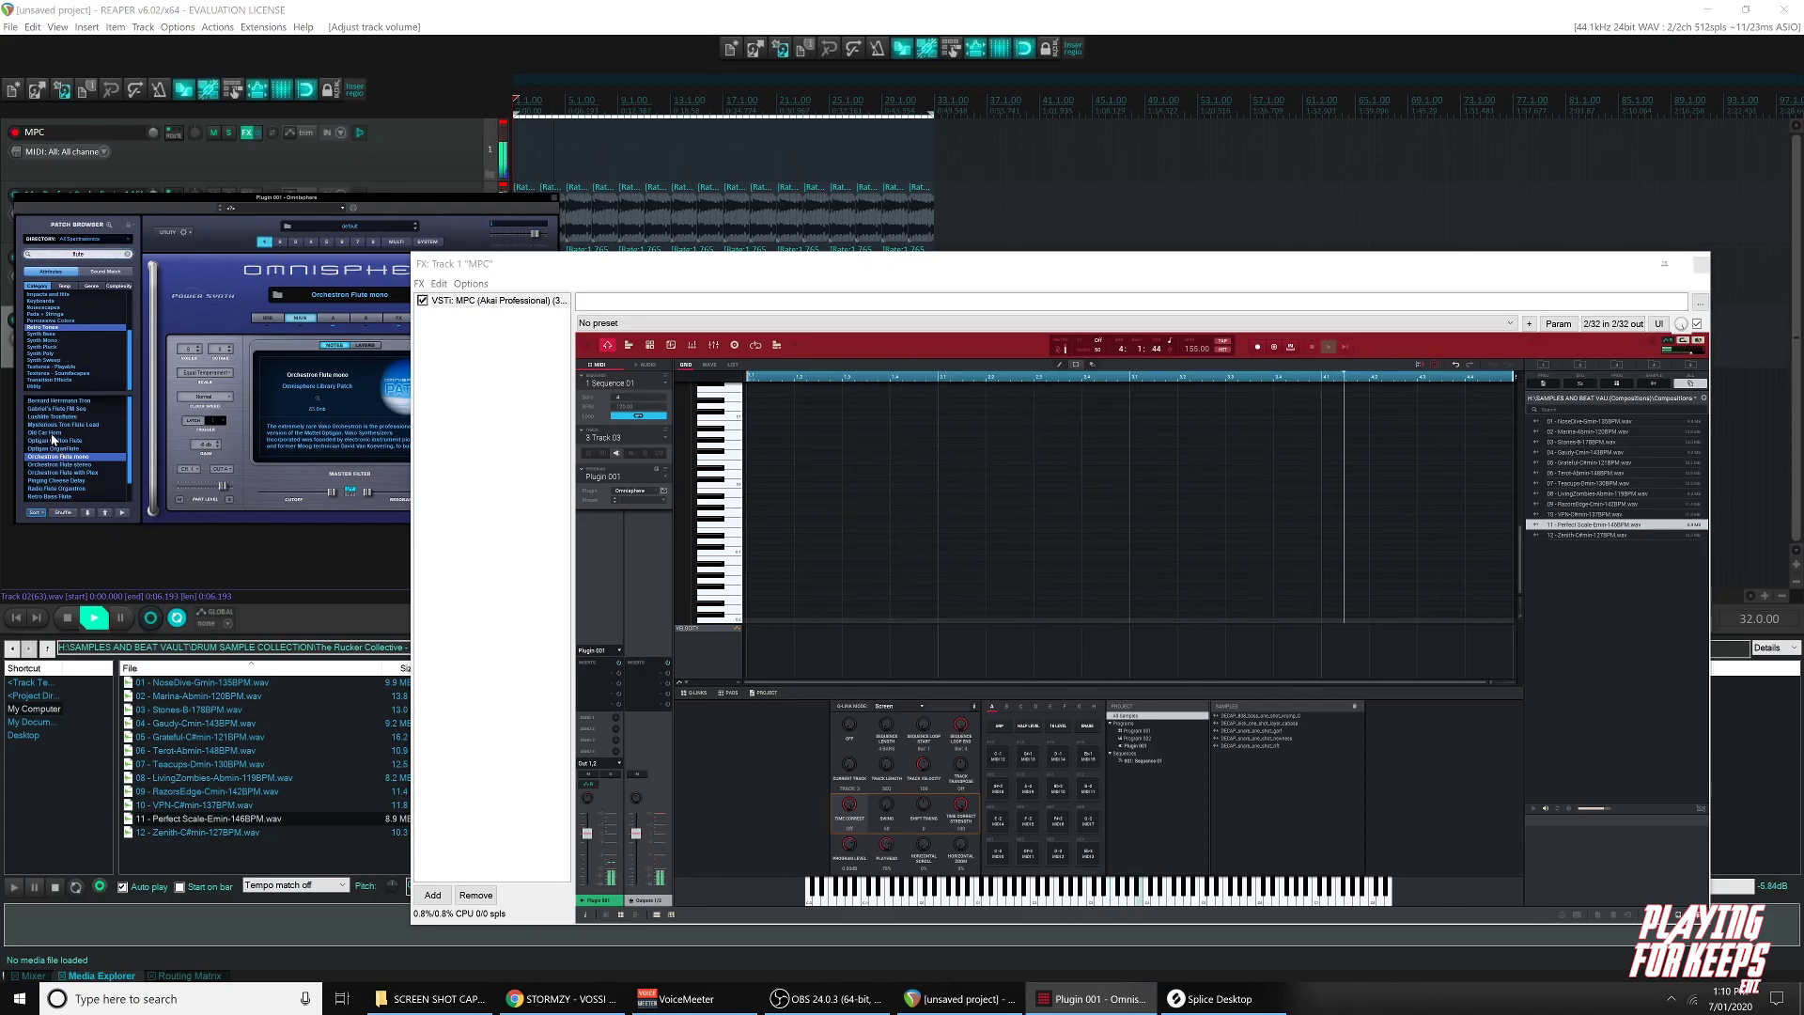
left_click(66, 489)
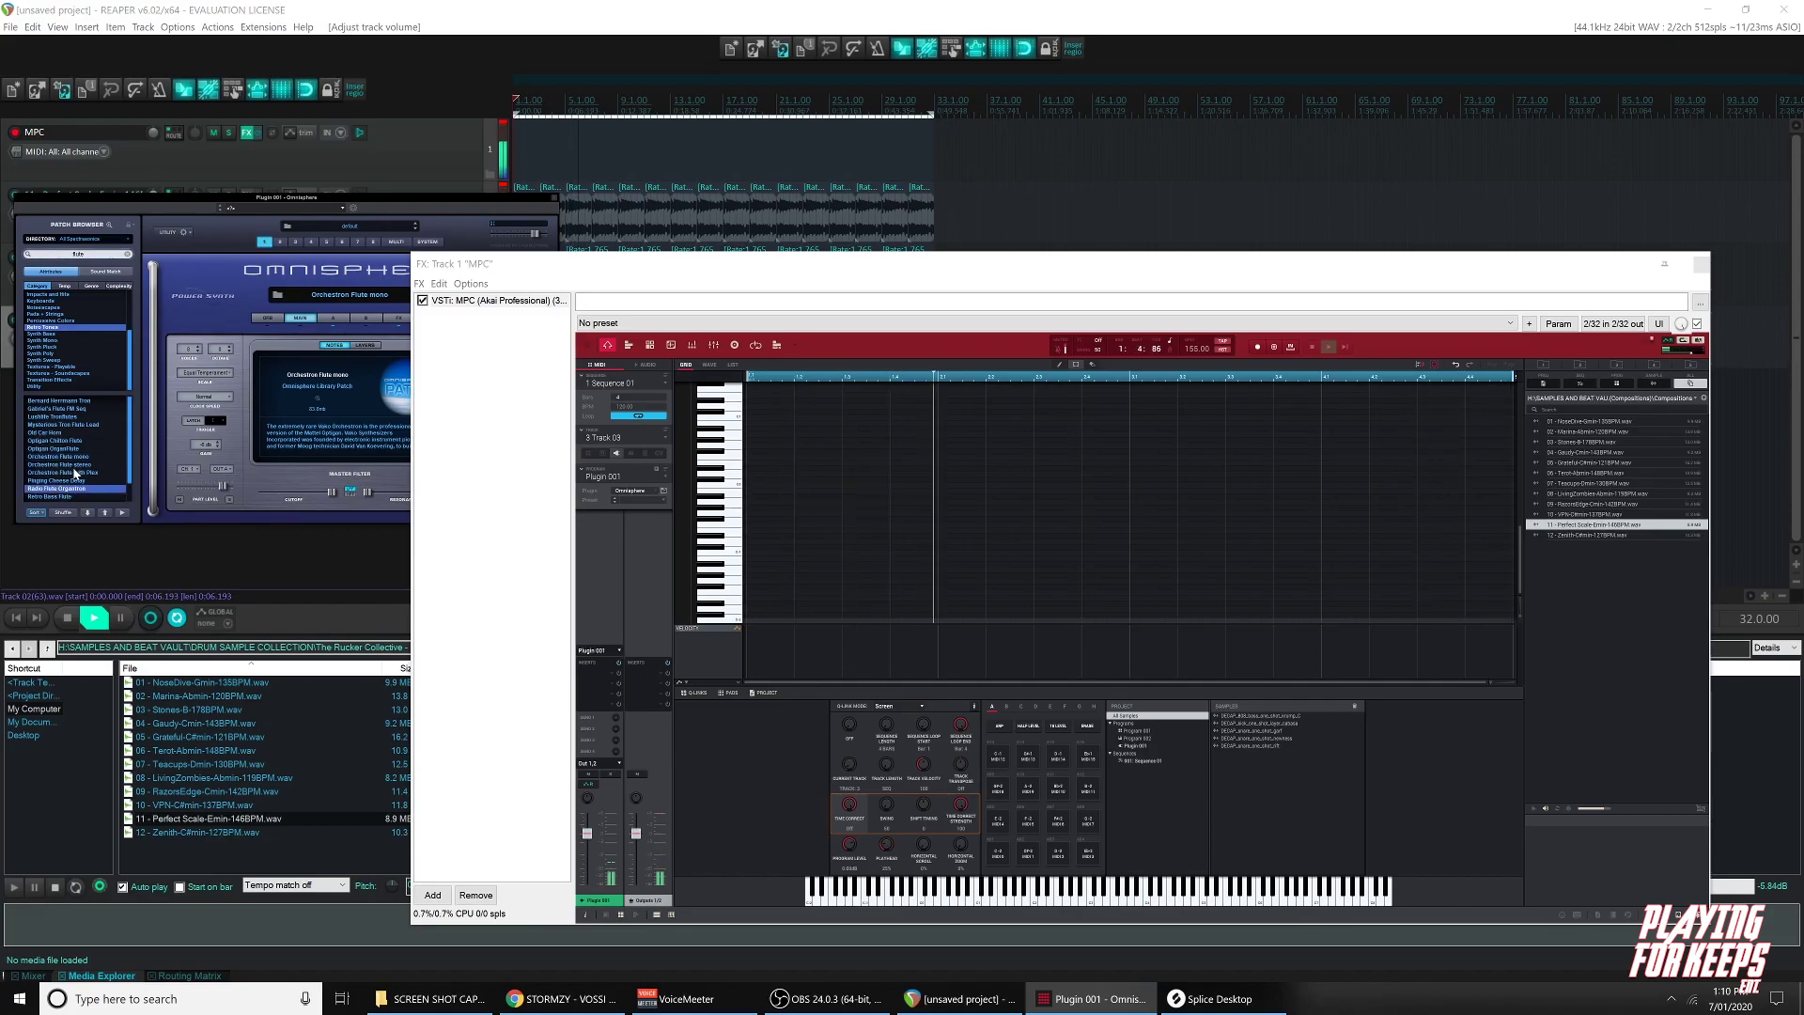
scroll(82, 457, "down", 2)
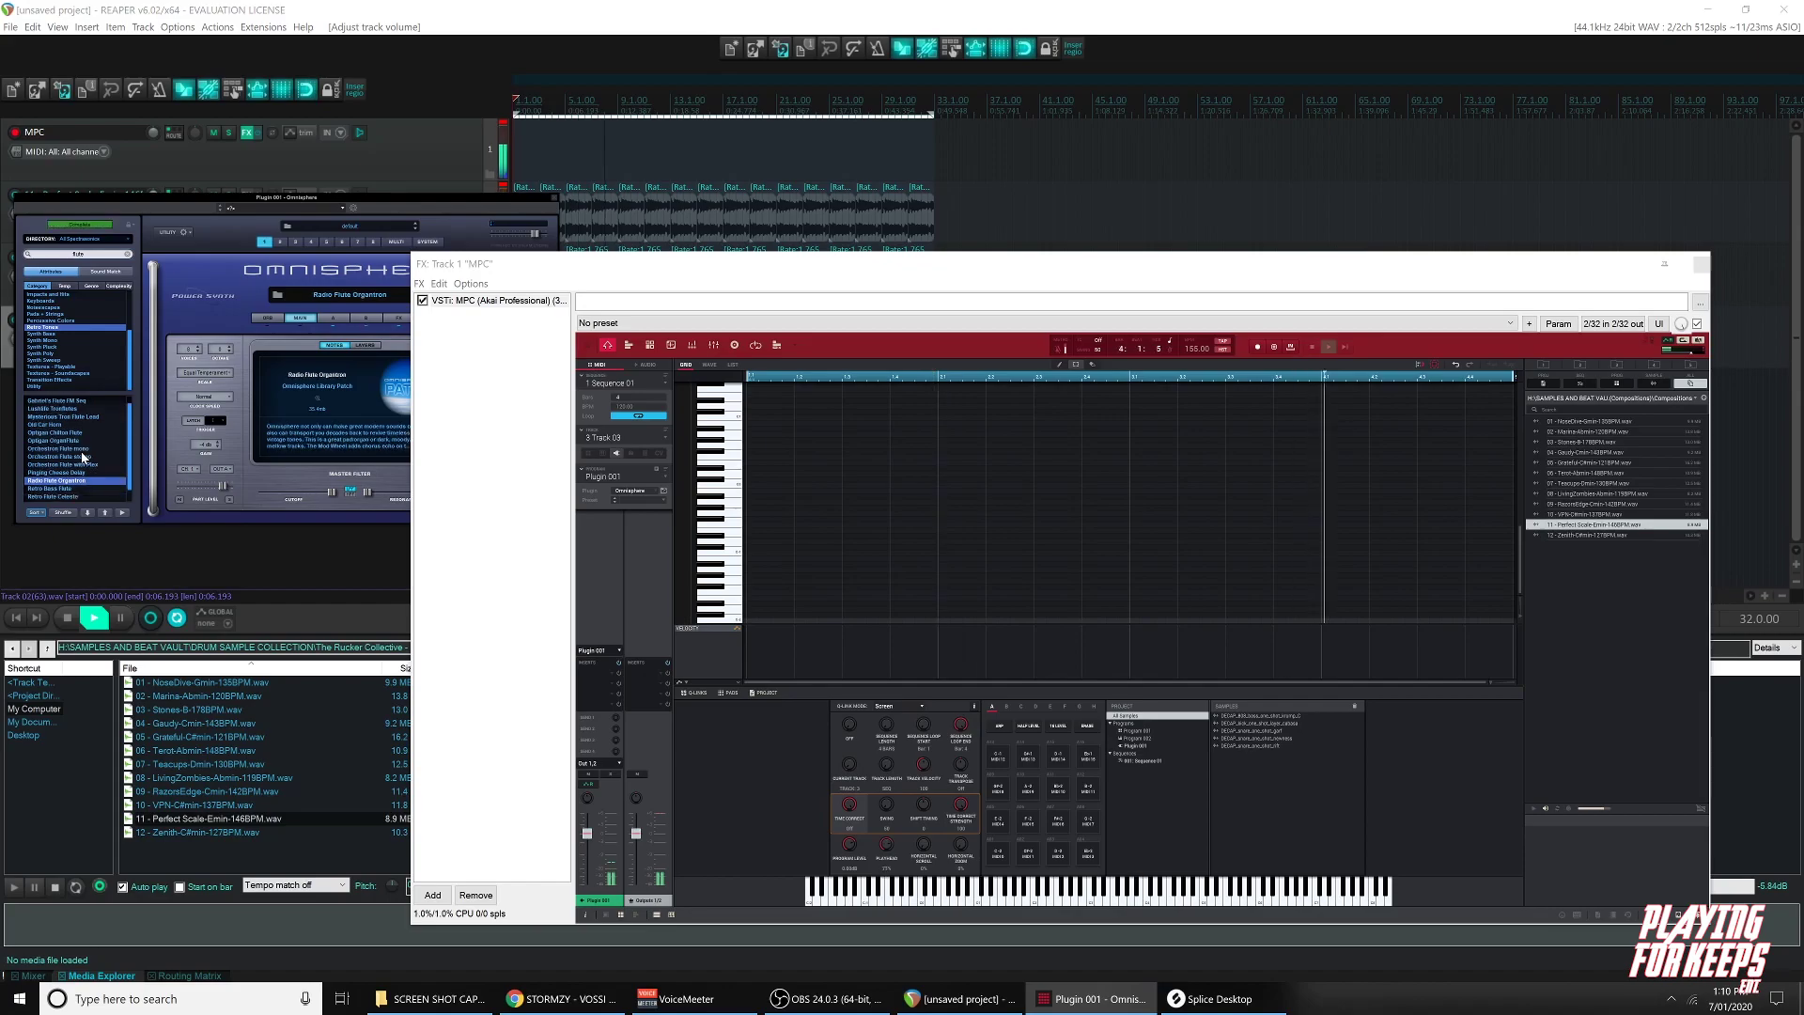
left_click(72, 482)
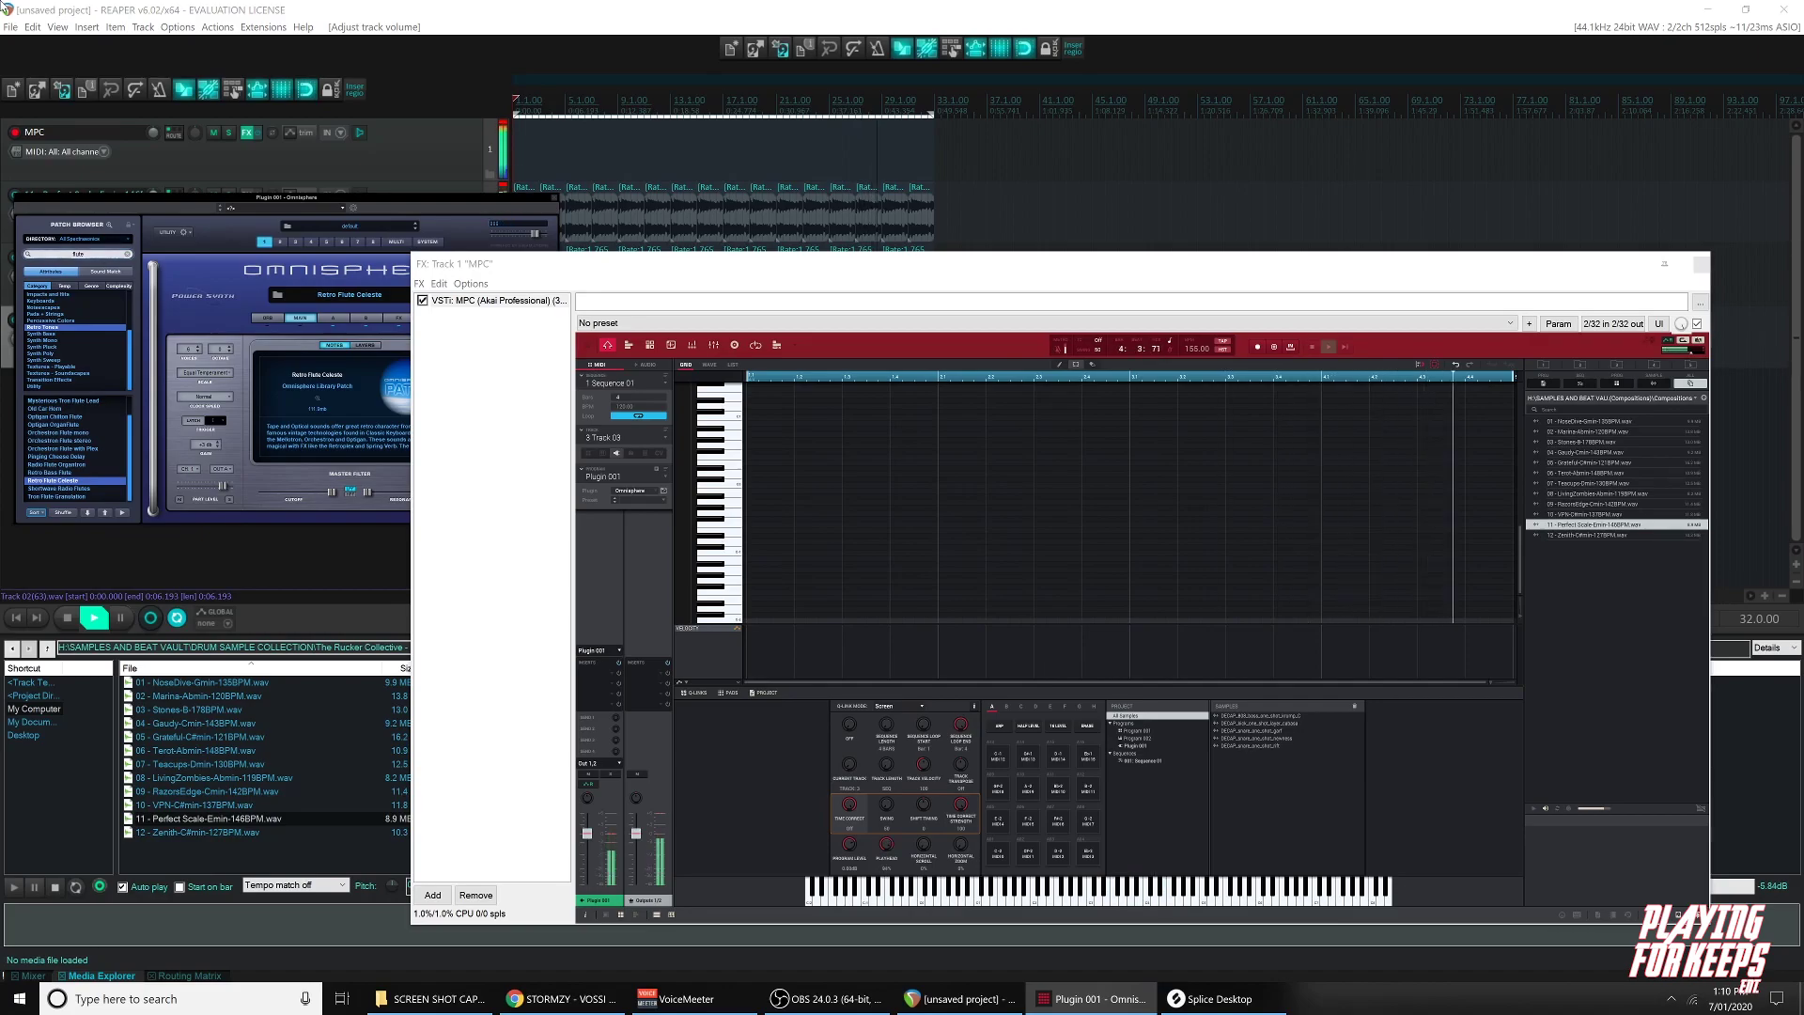
Record a flute part on MPC Track 03 over the playing beat and undo the last recorded notes.
left_click(1273, 347)
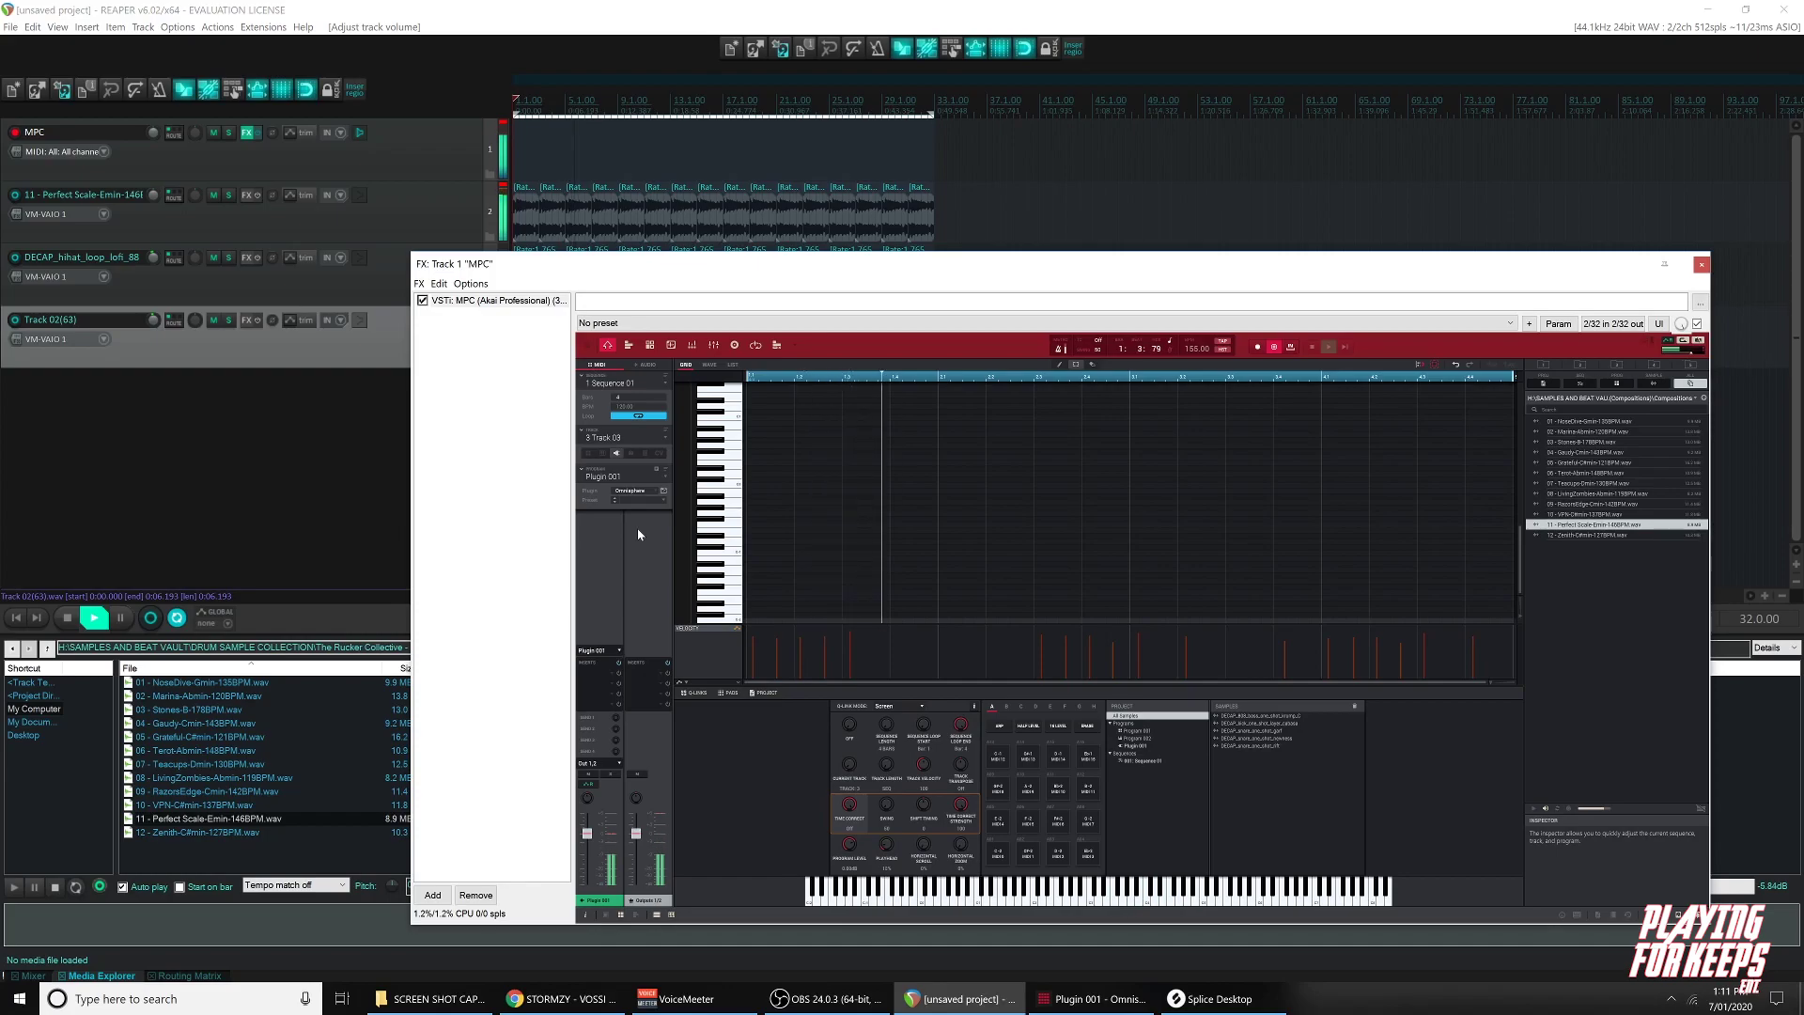
key("ctrl+z")
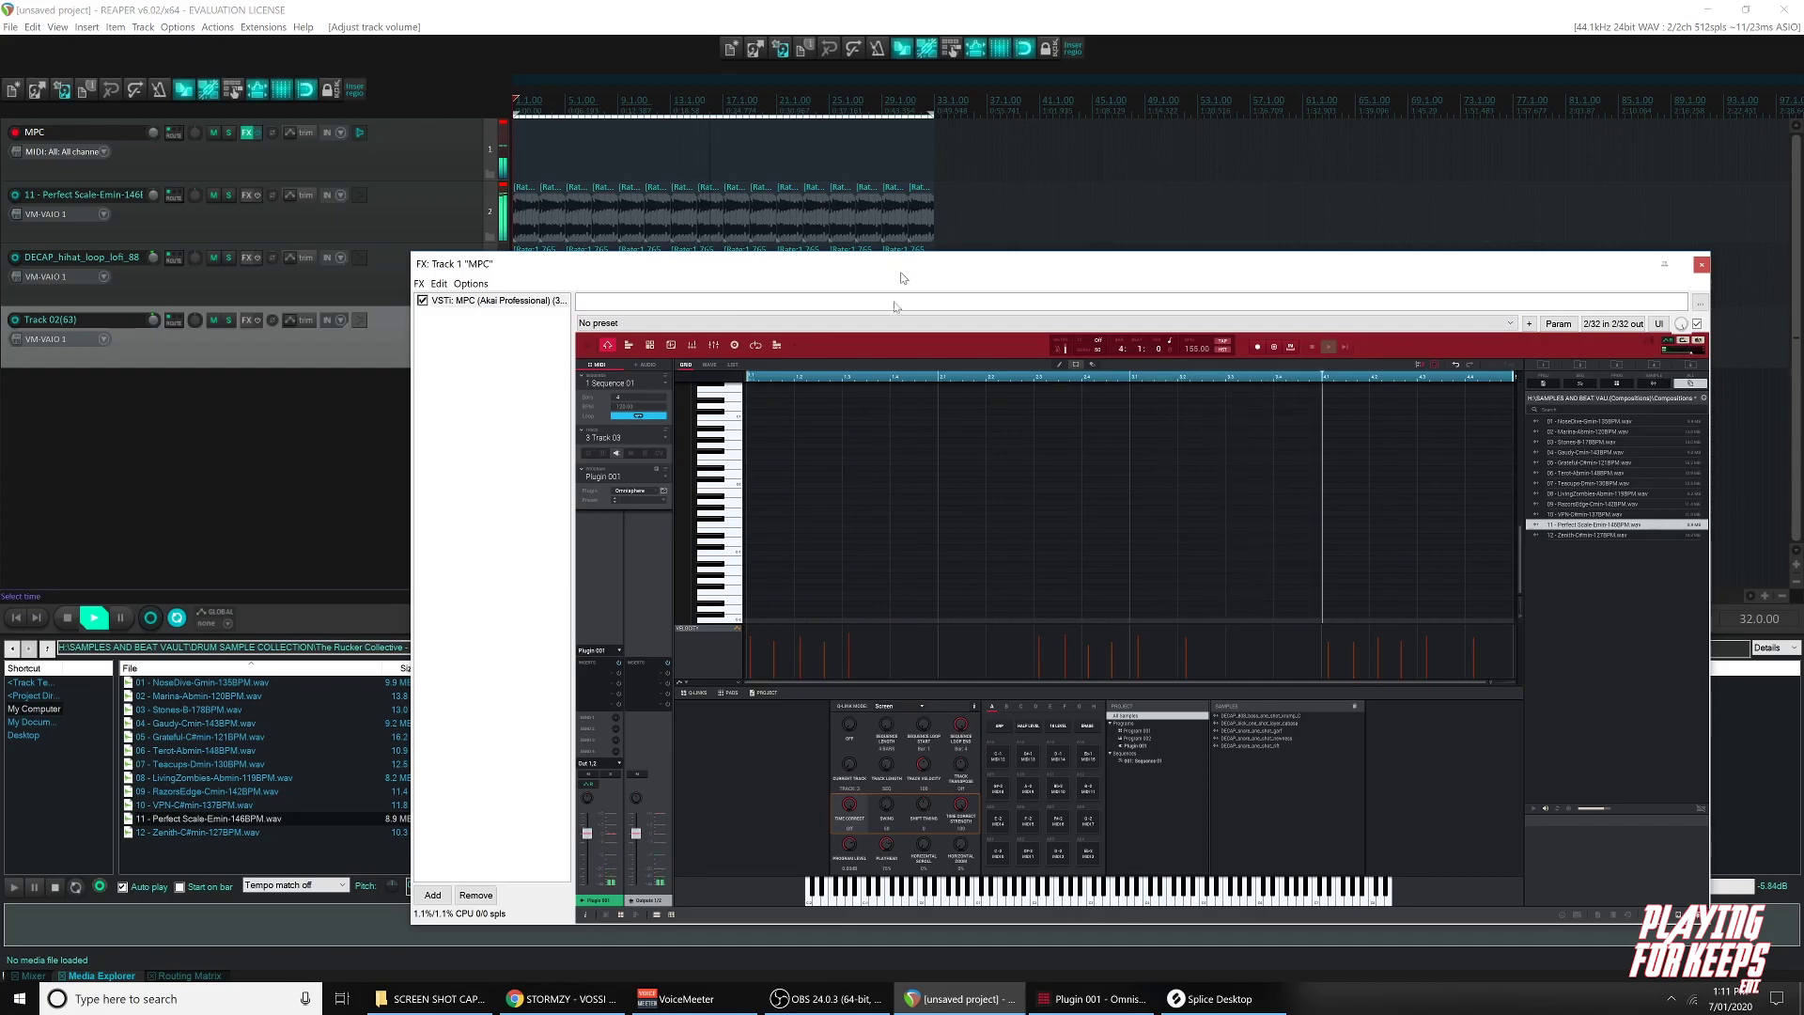
Place the MPC Track 03 flute part as audio on a new track below the 808 and duplicate it three times up to bar 17.
left_click_drag(893, 264, 823, 548)
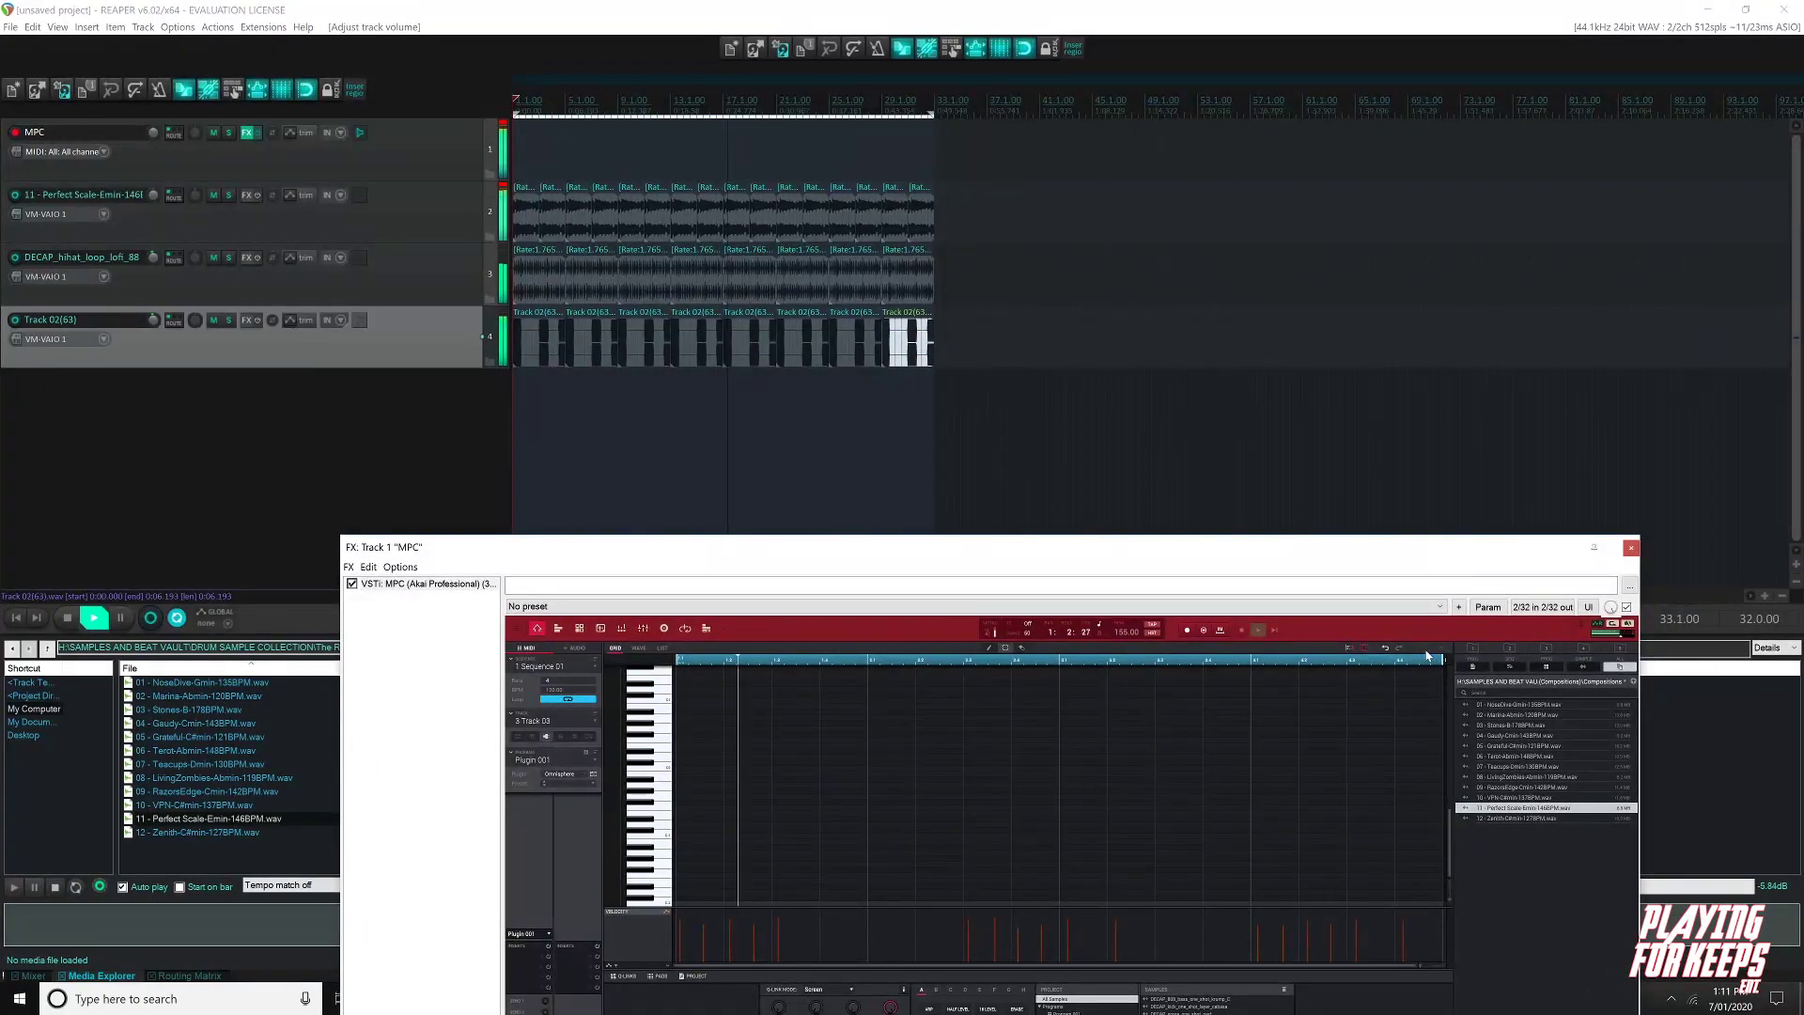
key("space")
left_click_drag(1426, 652, 566, 405)
key("ctrl+d")
key("ctrl+d")
key("ctrl+d")
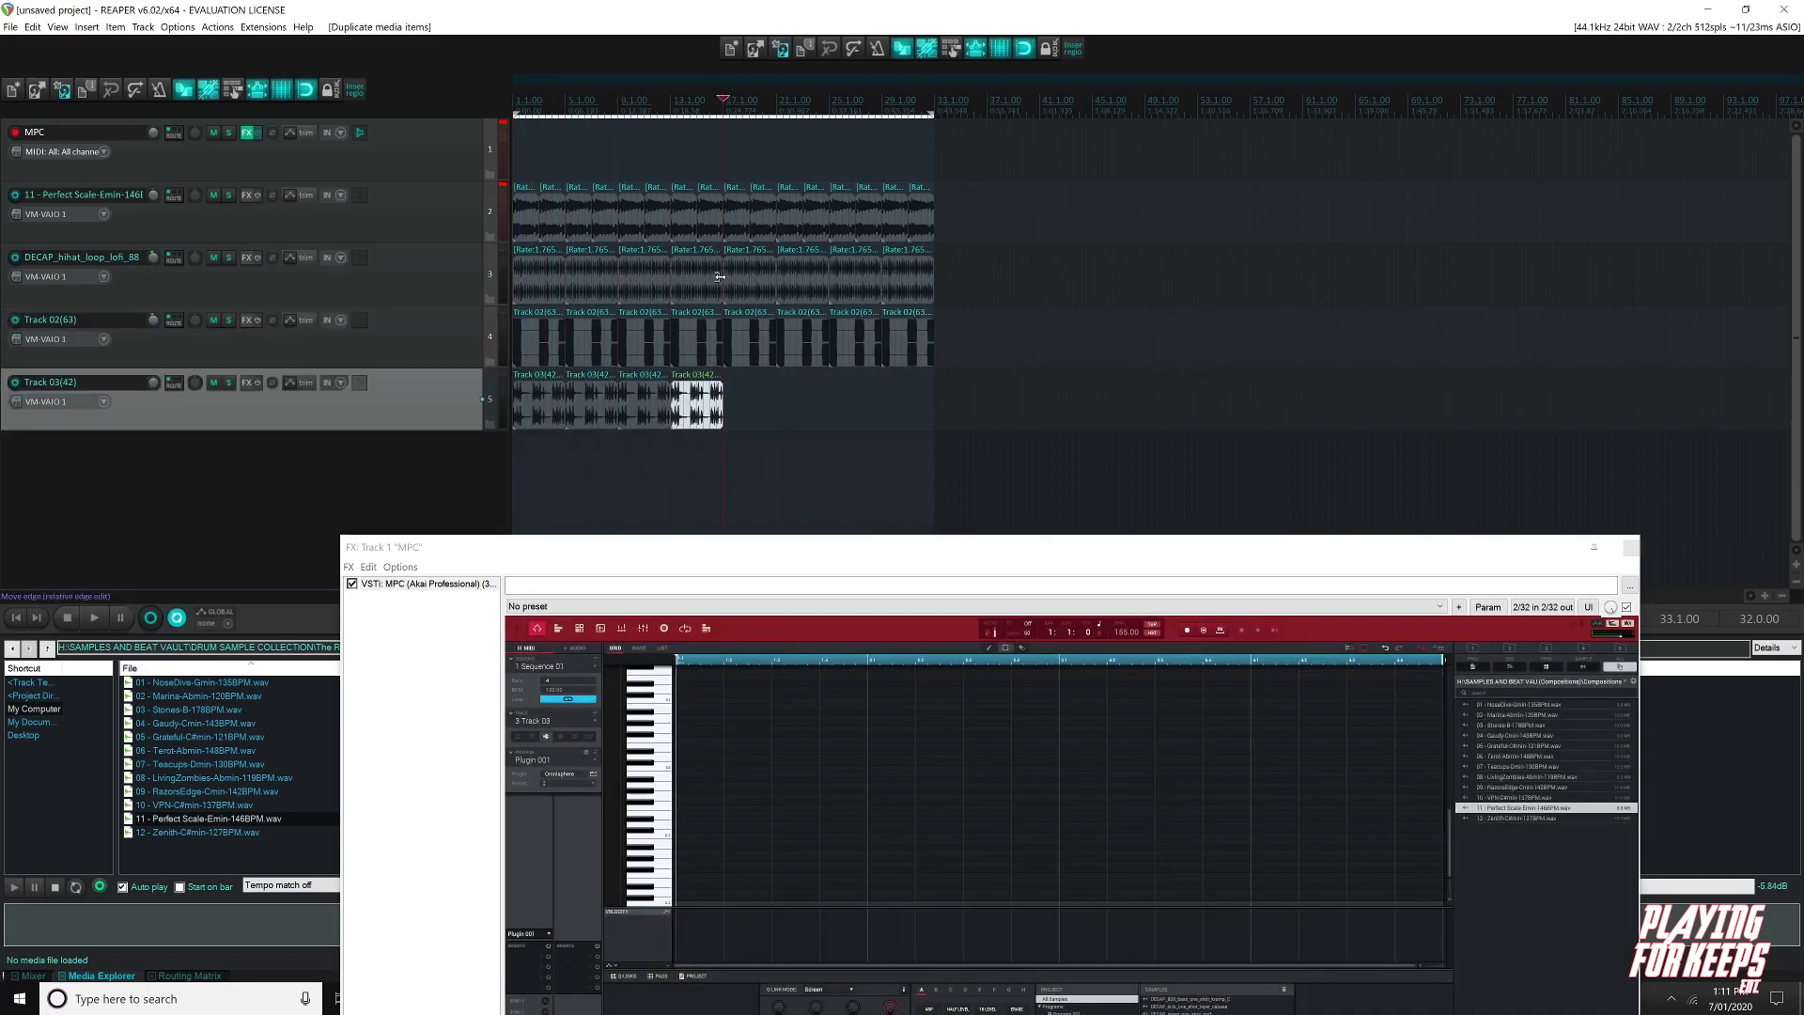
Trim the end of the hi-hat loop item slightly so it stops just before bar 17.
left_click_drag(723, 277, 717, 272)
left_click(721, 214)
left_click(747, 341)
Place MPC Track 01's drum pattern as audio on a new track below the flute and duplicate it seven times up to bar 33.
left_click_drag(751, 554, 624, 671)
left_click(597, 595)
left_click_drag(1298, 765, 565, 467)
key("ctrl+d")
key("ctrl+d")
key("ctrl+d")
key("ctrl+d")
key("ctrl+d")
key("ctrl+d")
key("ctrl+d")
Trim the fourth drum audio item's end to just before bar 17 and delete the drum notes from MPC Track 01.
left_click(706, 463)
left_click_drag(722, 463, 716, 462)
left_click_drag(1423, 674, 568, 798)
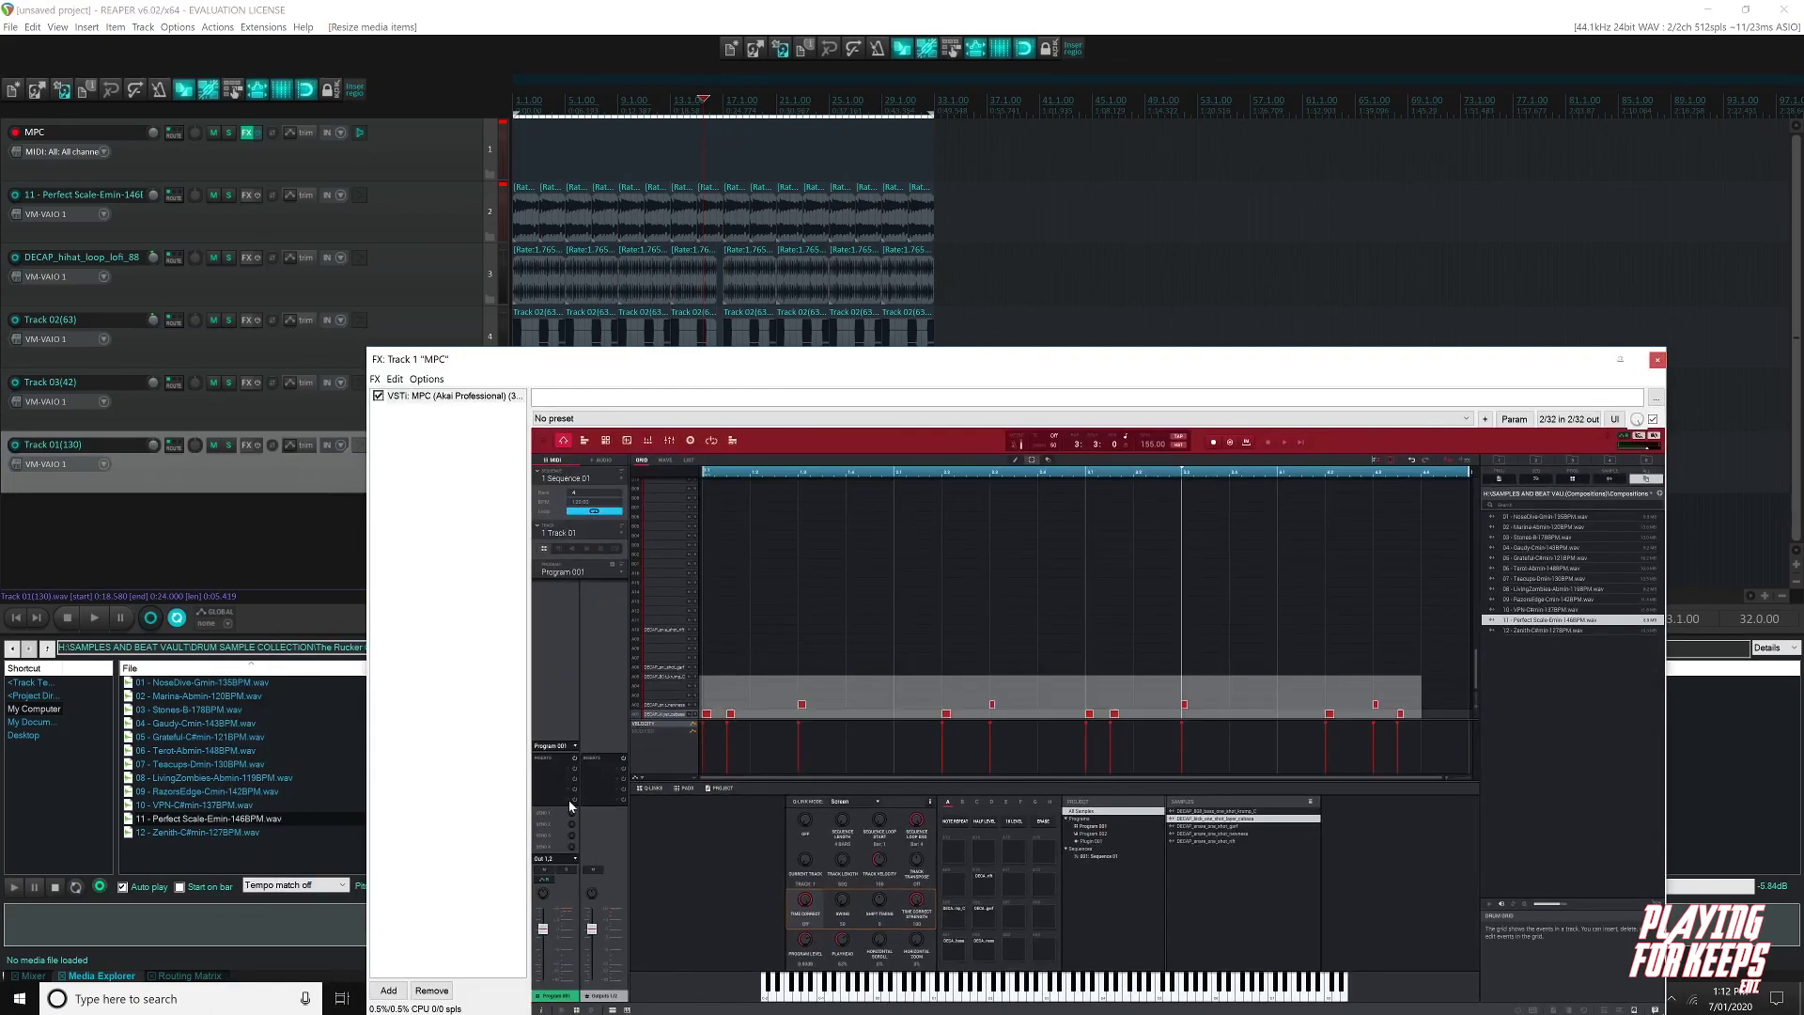
key("Delete")
Play the project from the start and adjust the volume of the flute audio track.
left_click(16, 618)
key("space")
left_click_drag(611, 365, 563, 606)
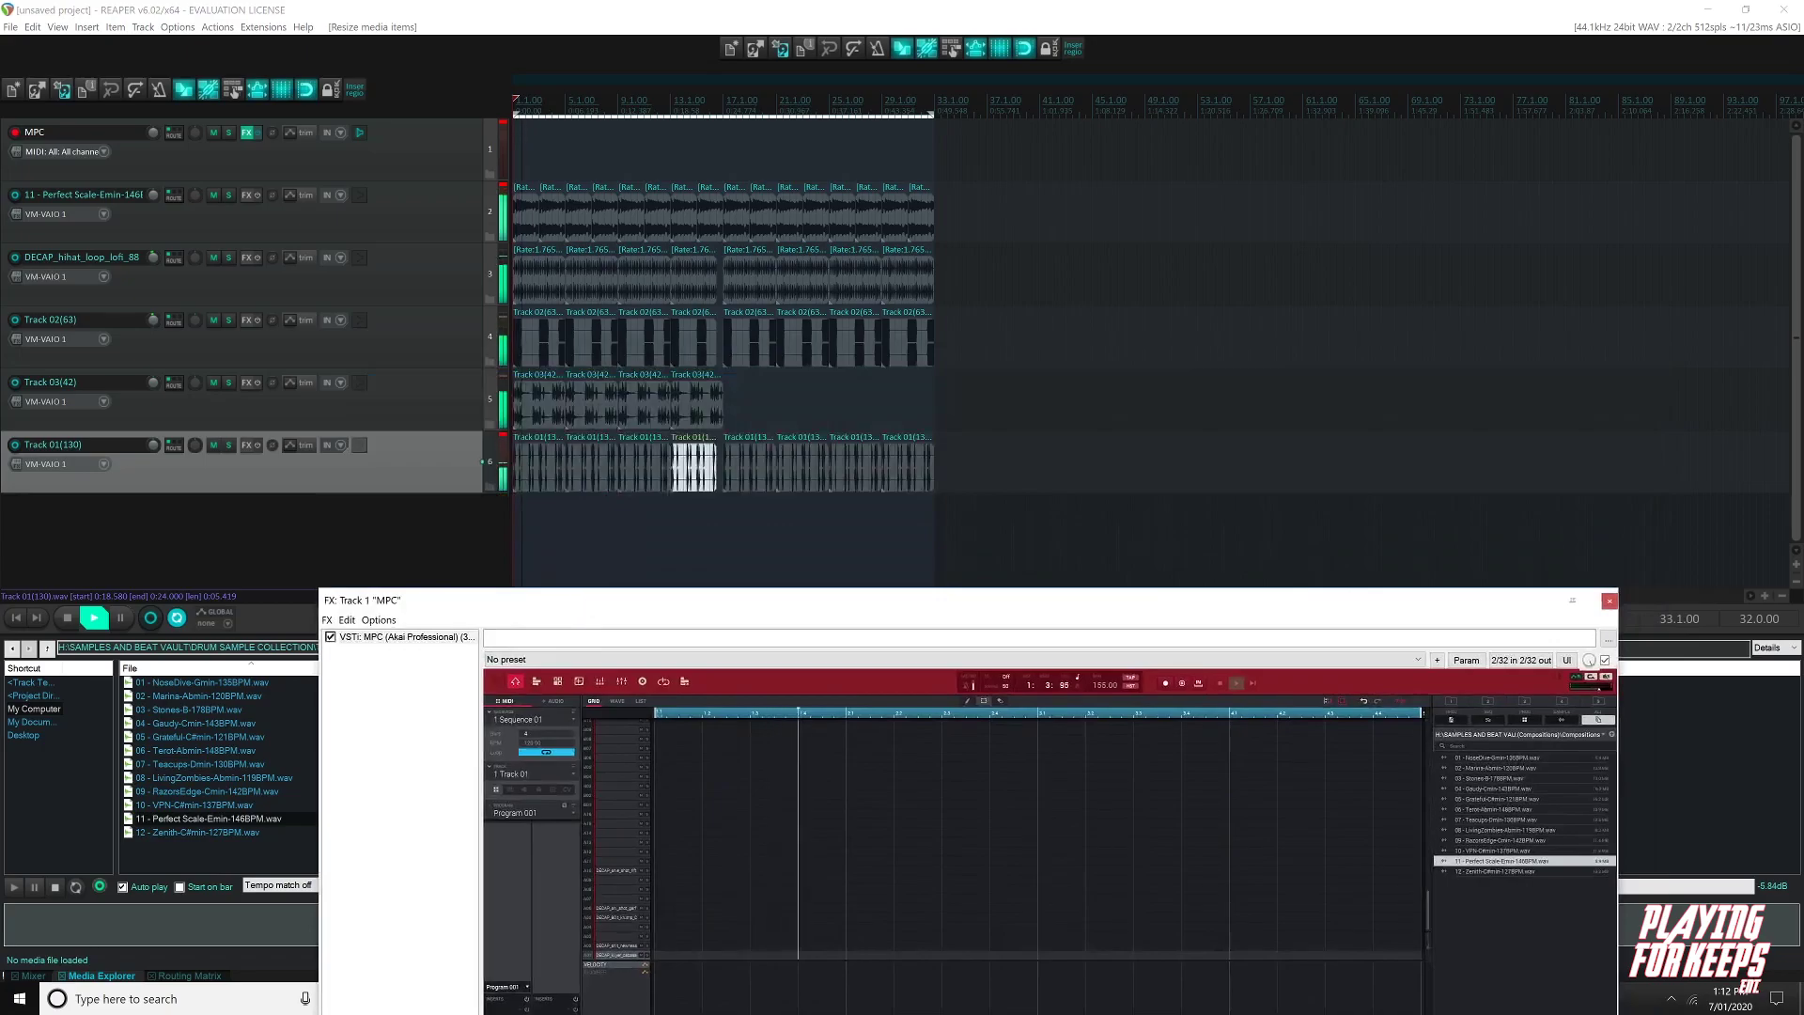
left_click(501, 434)
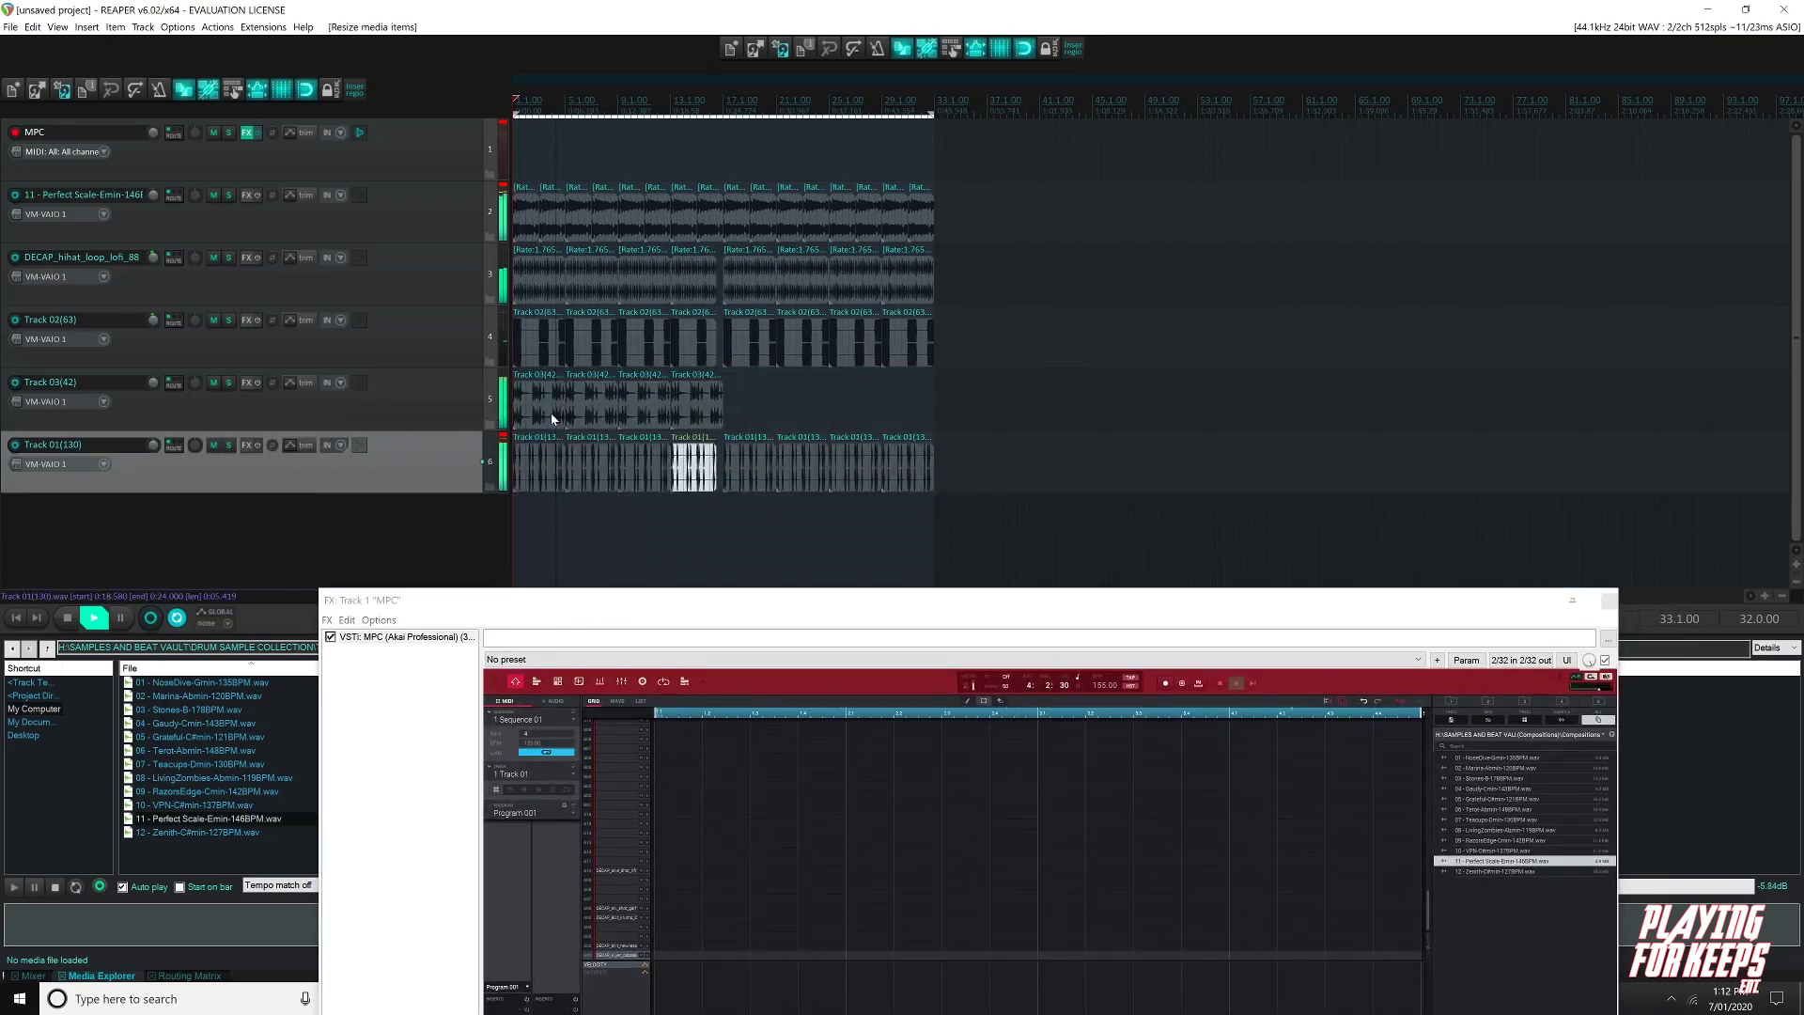
left_click_drag(154, 382, 154, 387)
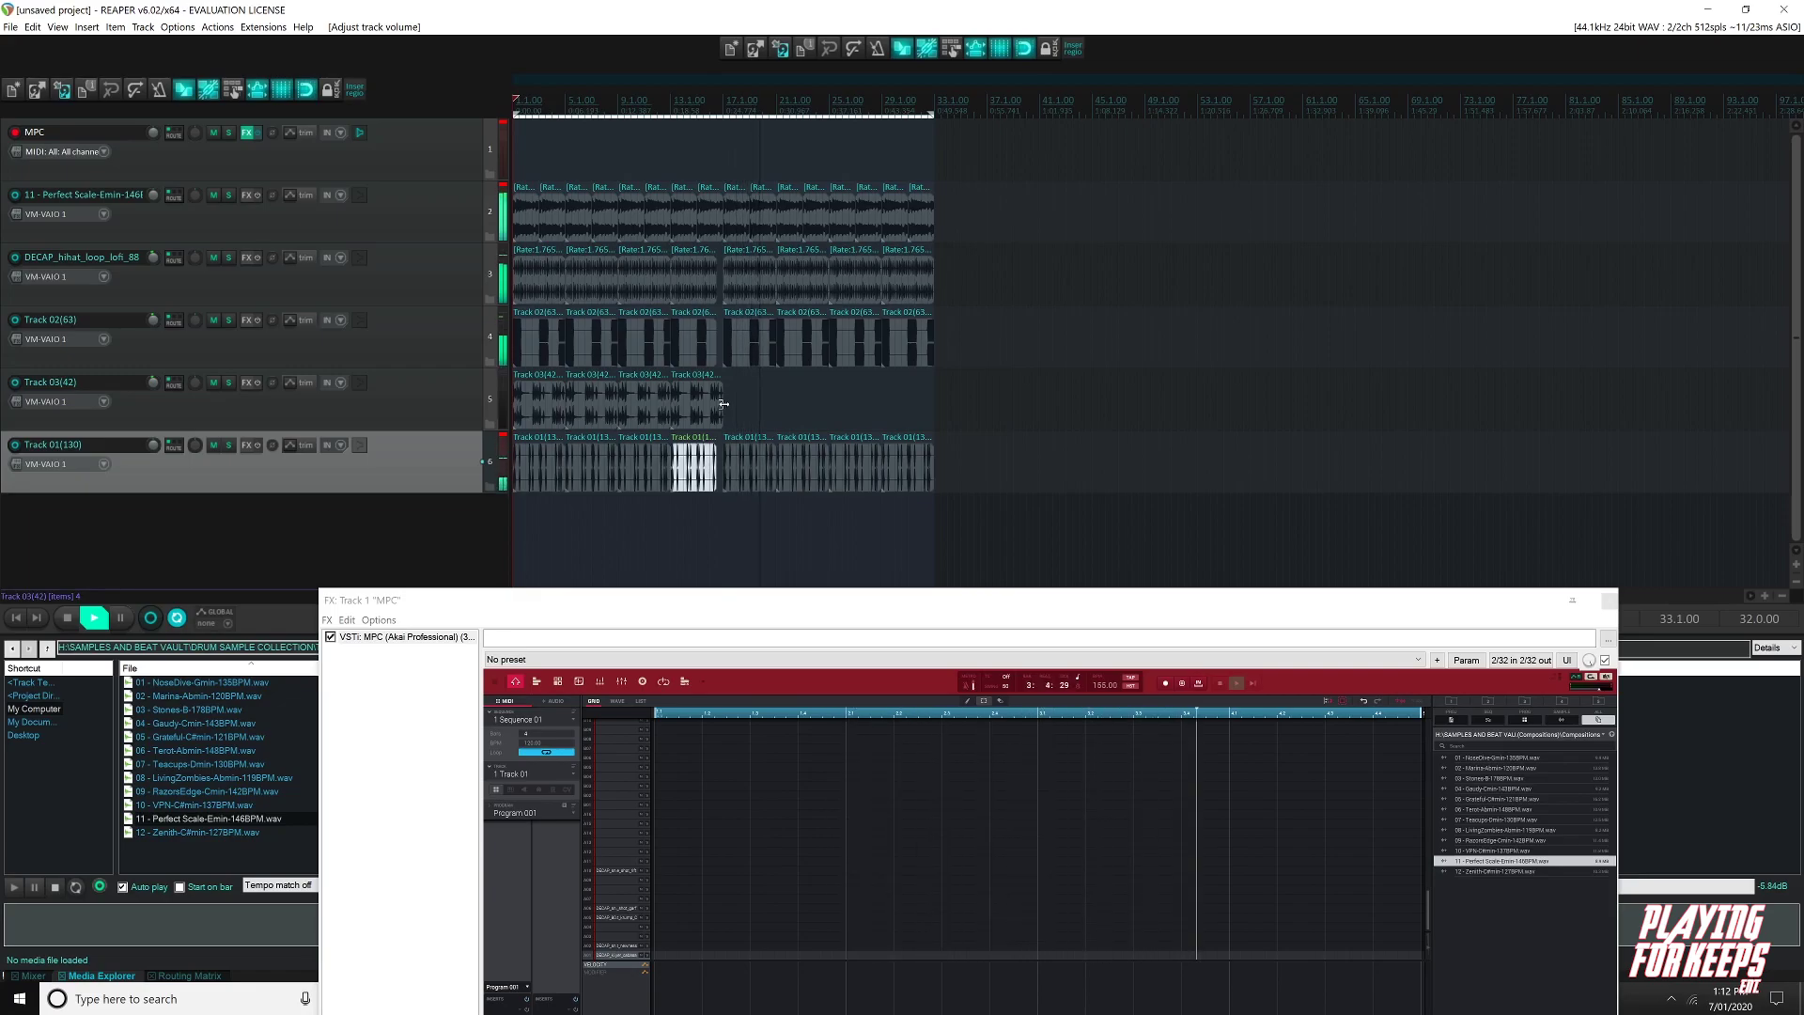
key("space")
left_click(250, 541)
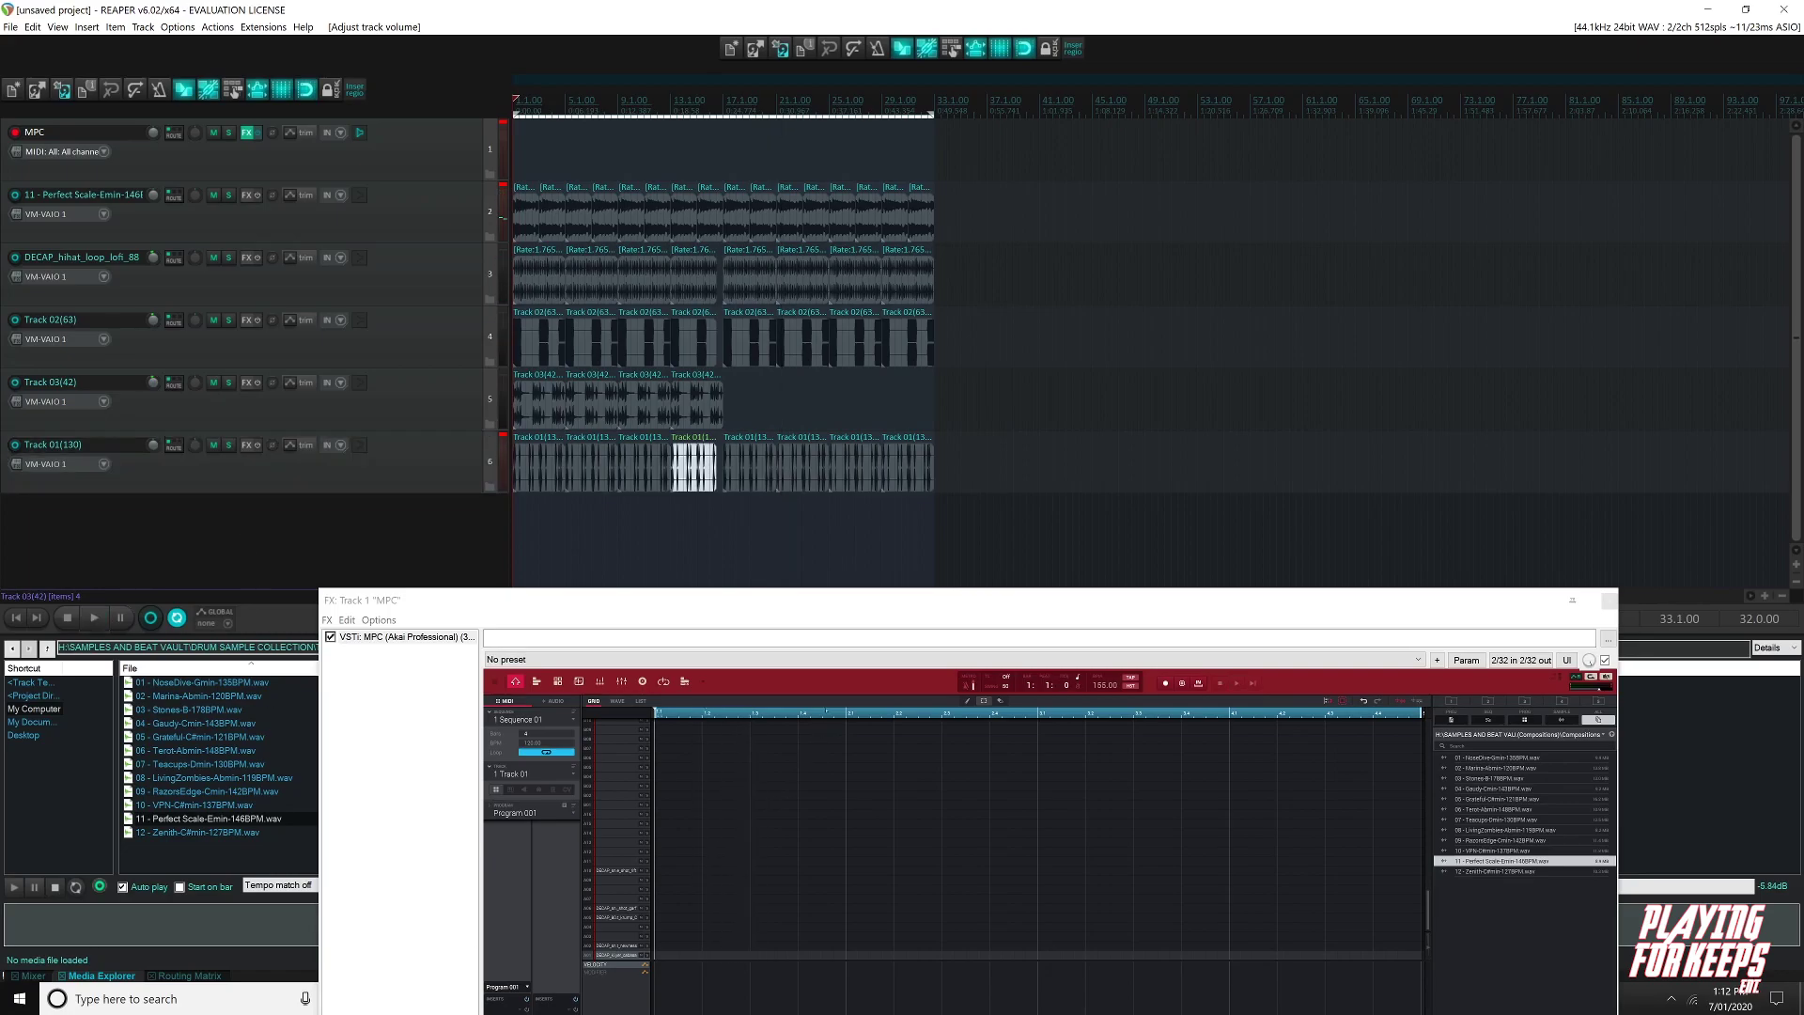
Move the MPC window clear of the track items and play the project from the start.
left_click_drag(836, 606, 1457, 214)
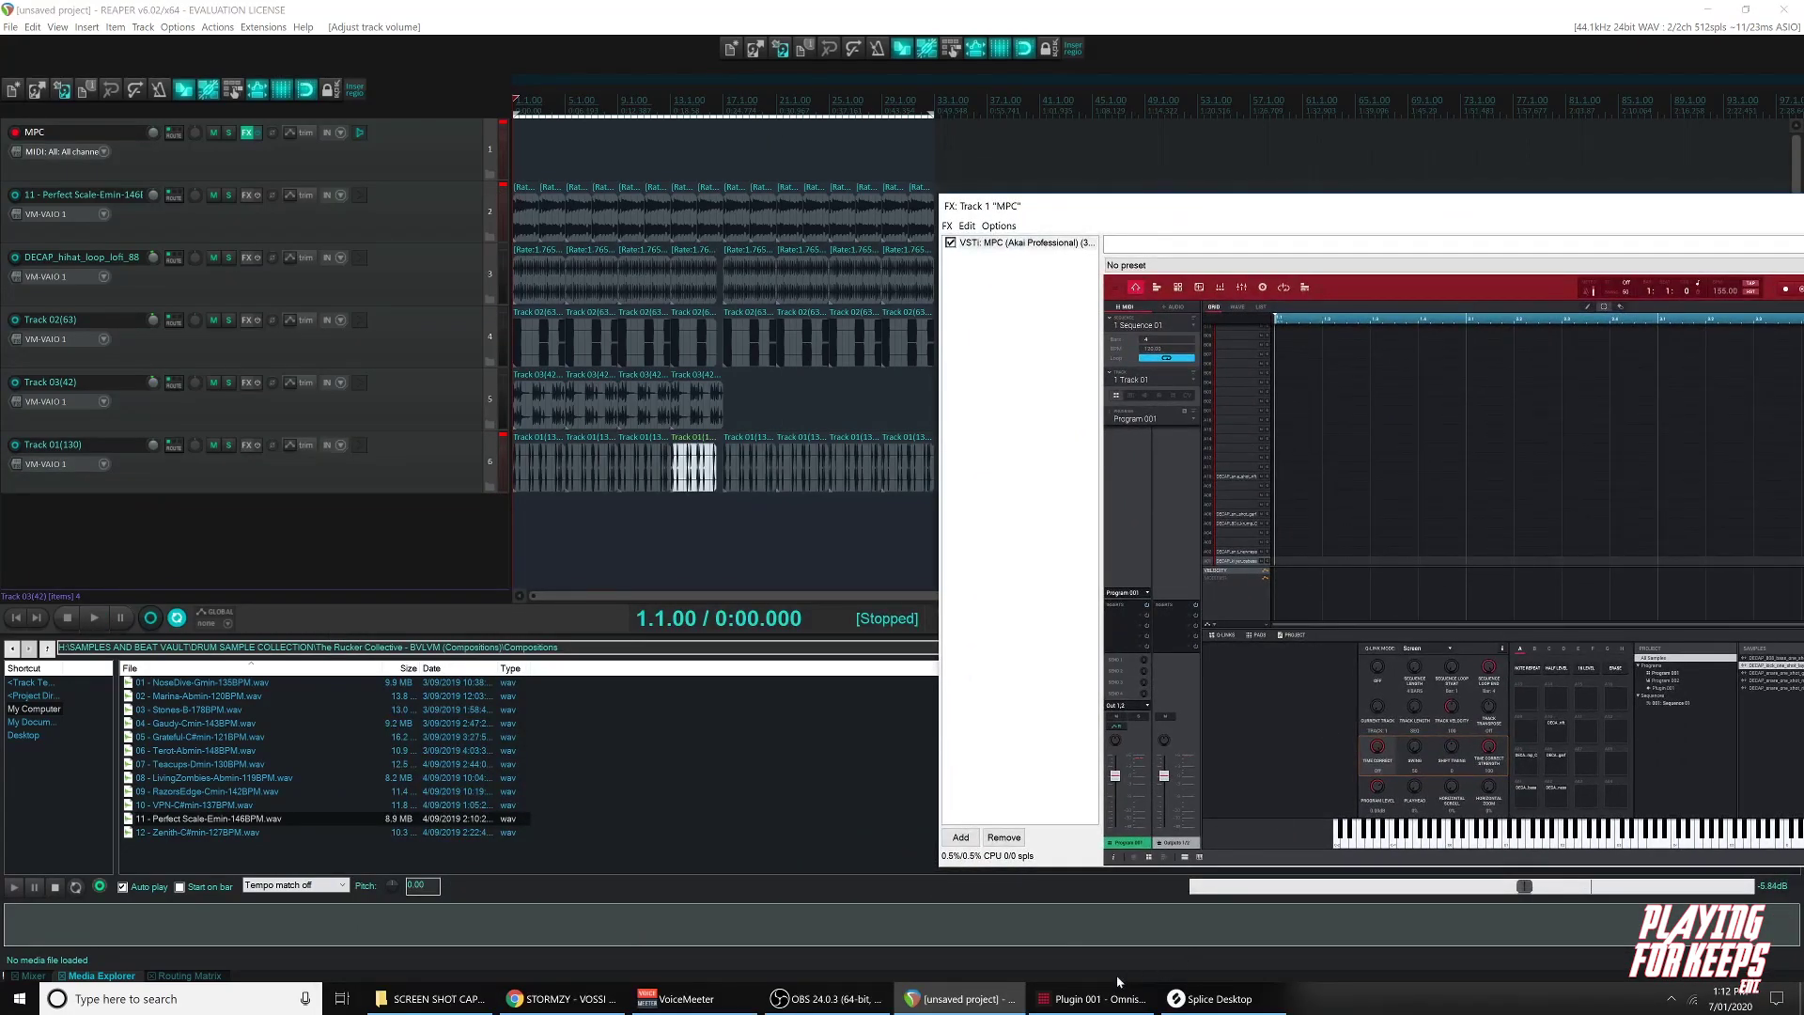
left_click(825, 999)
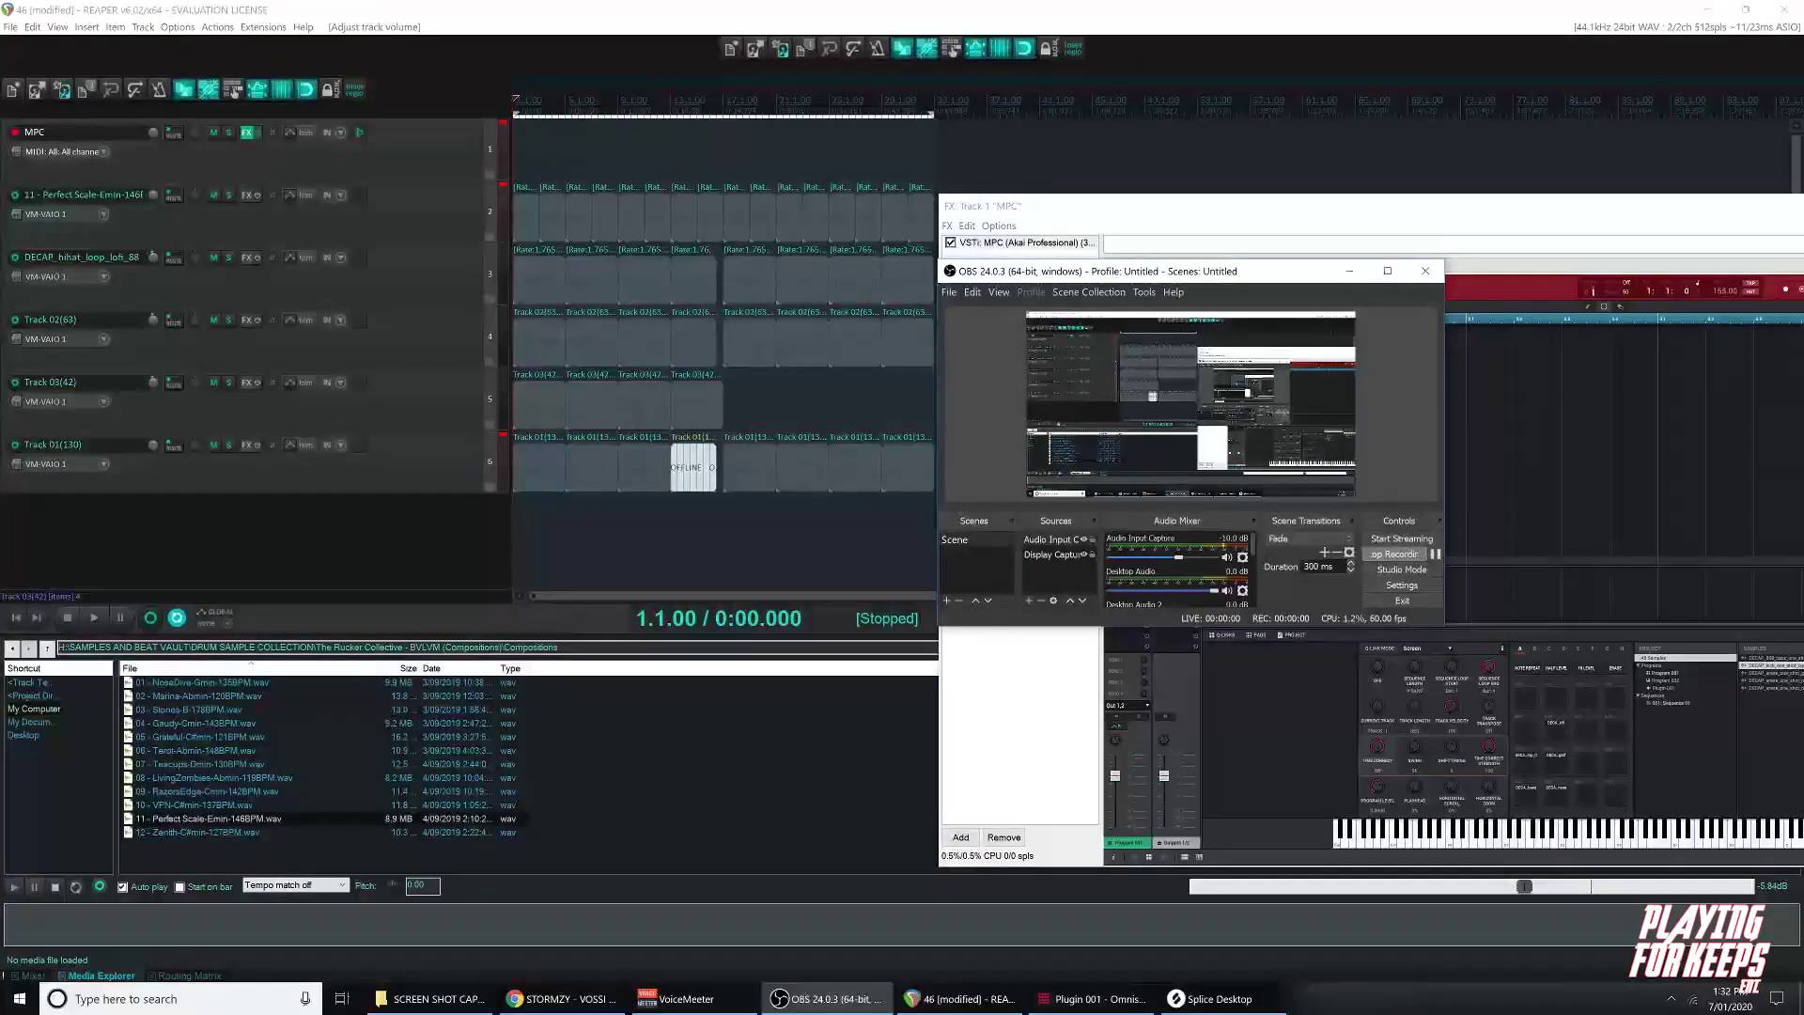
left_click(449, 510)
key("space")
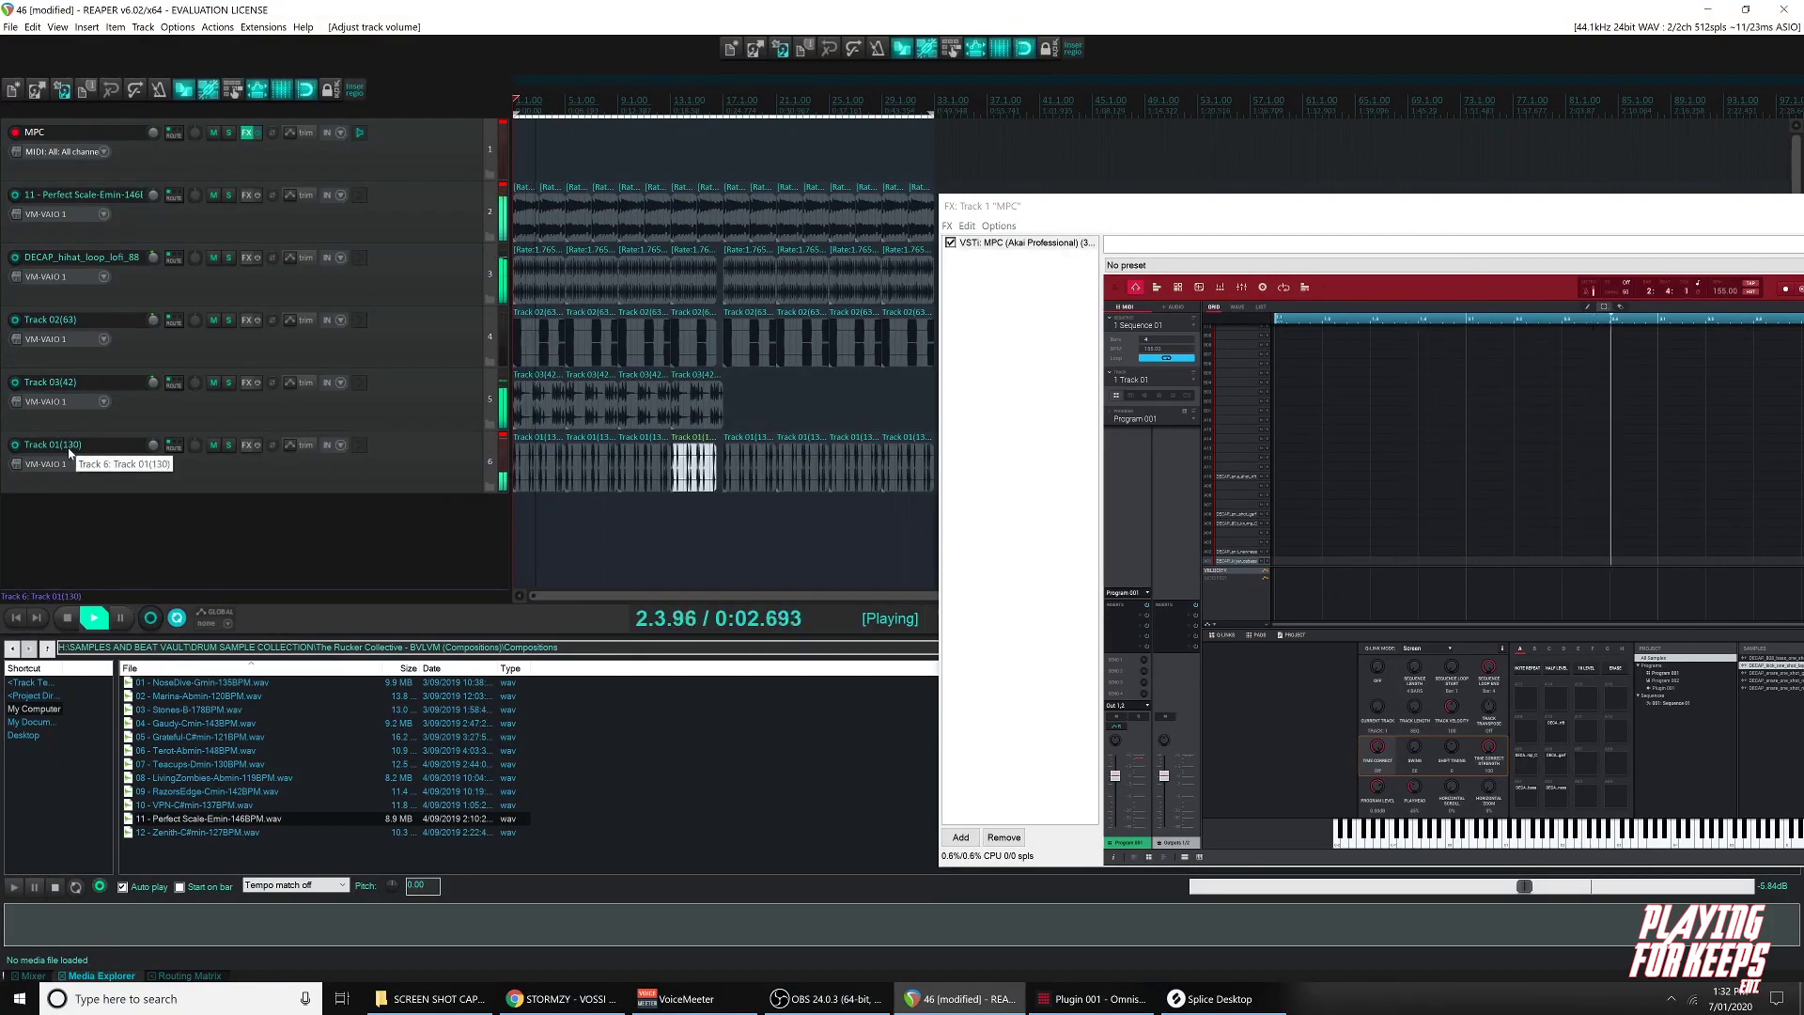
Rename the drum audio track "kick snare" and the Omnisphere audio track "flute".
double_click(66, 444)
type("kick snare")
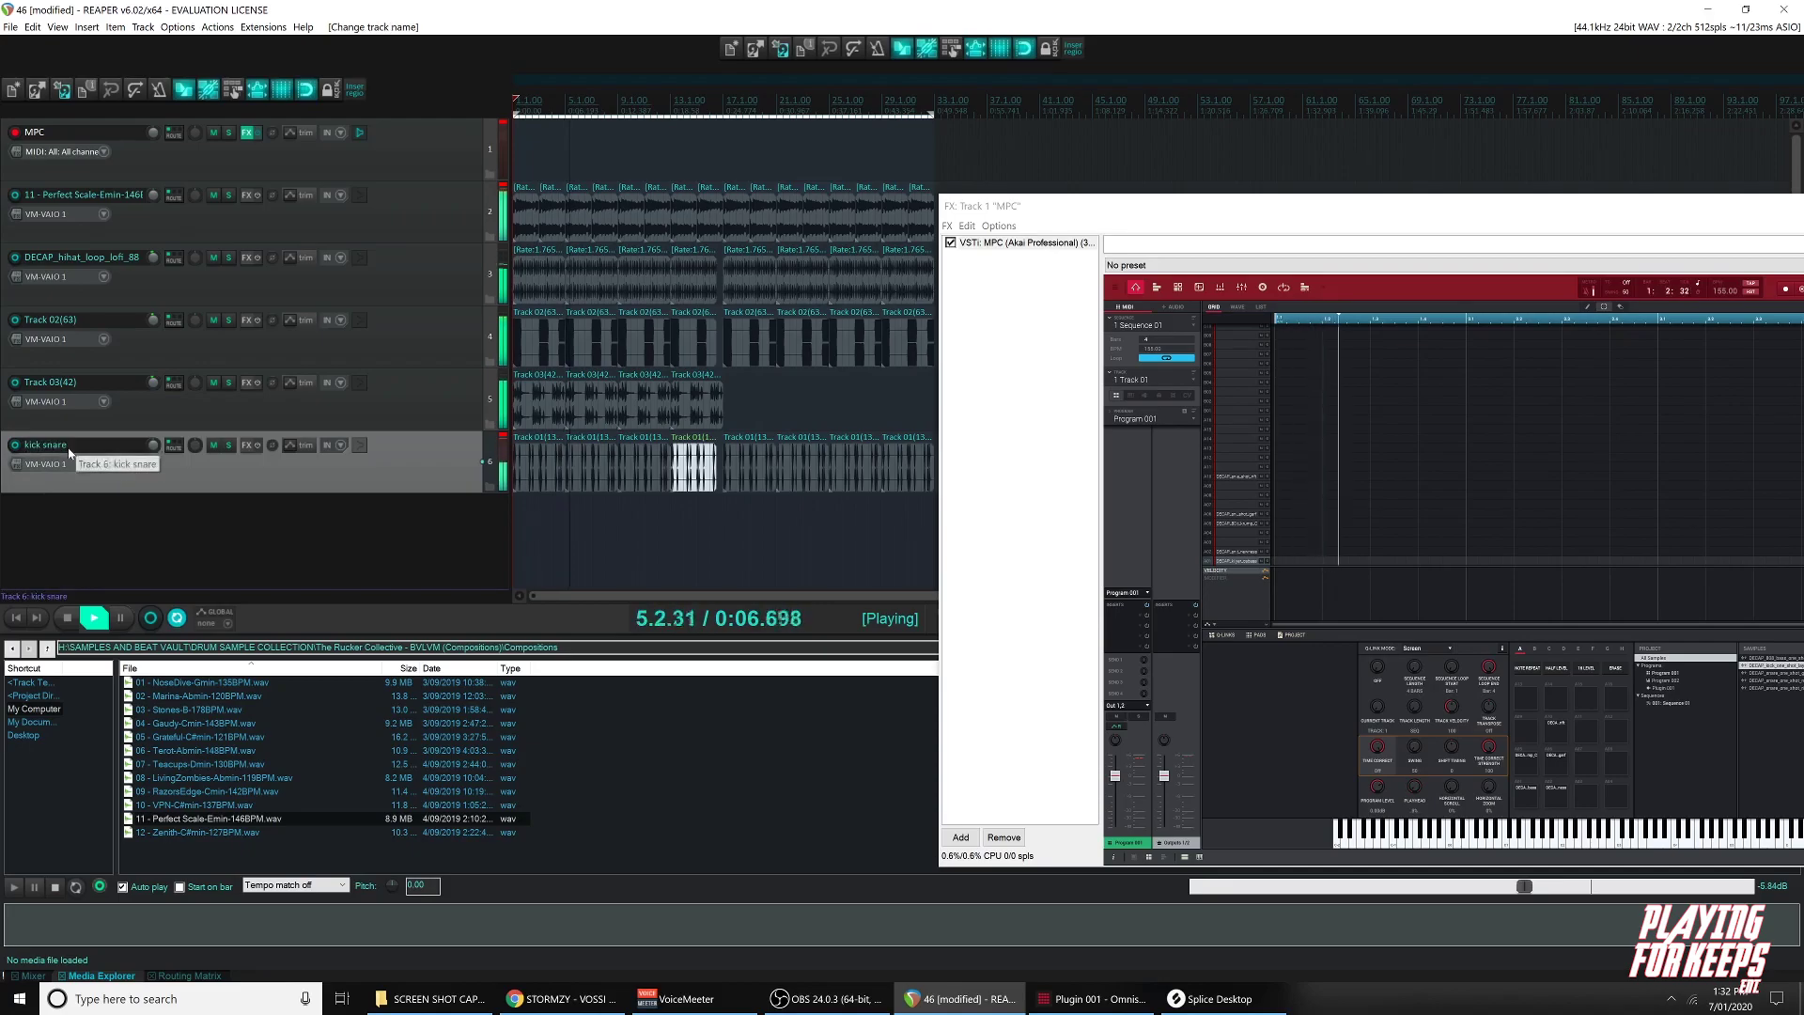
key("shift+Tab")
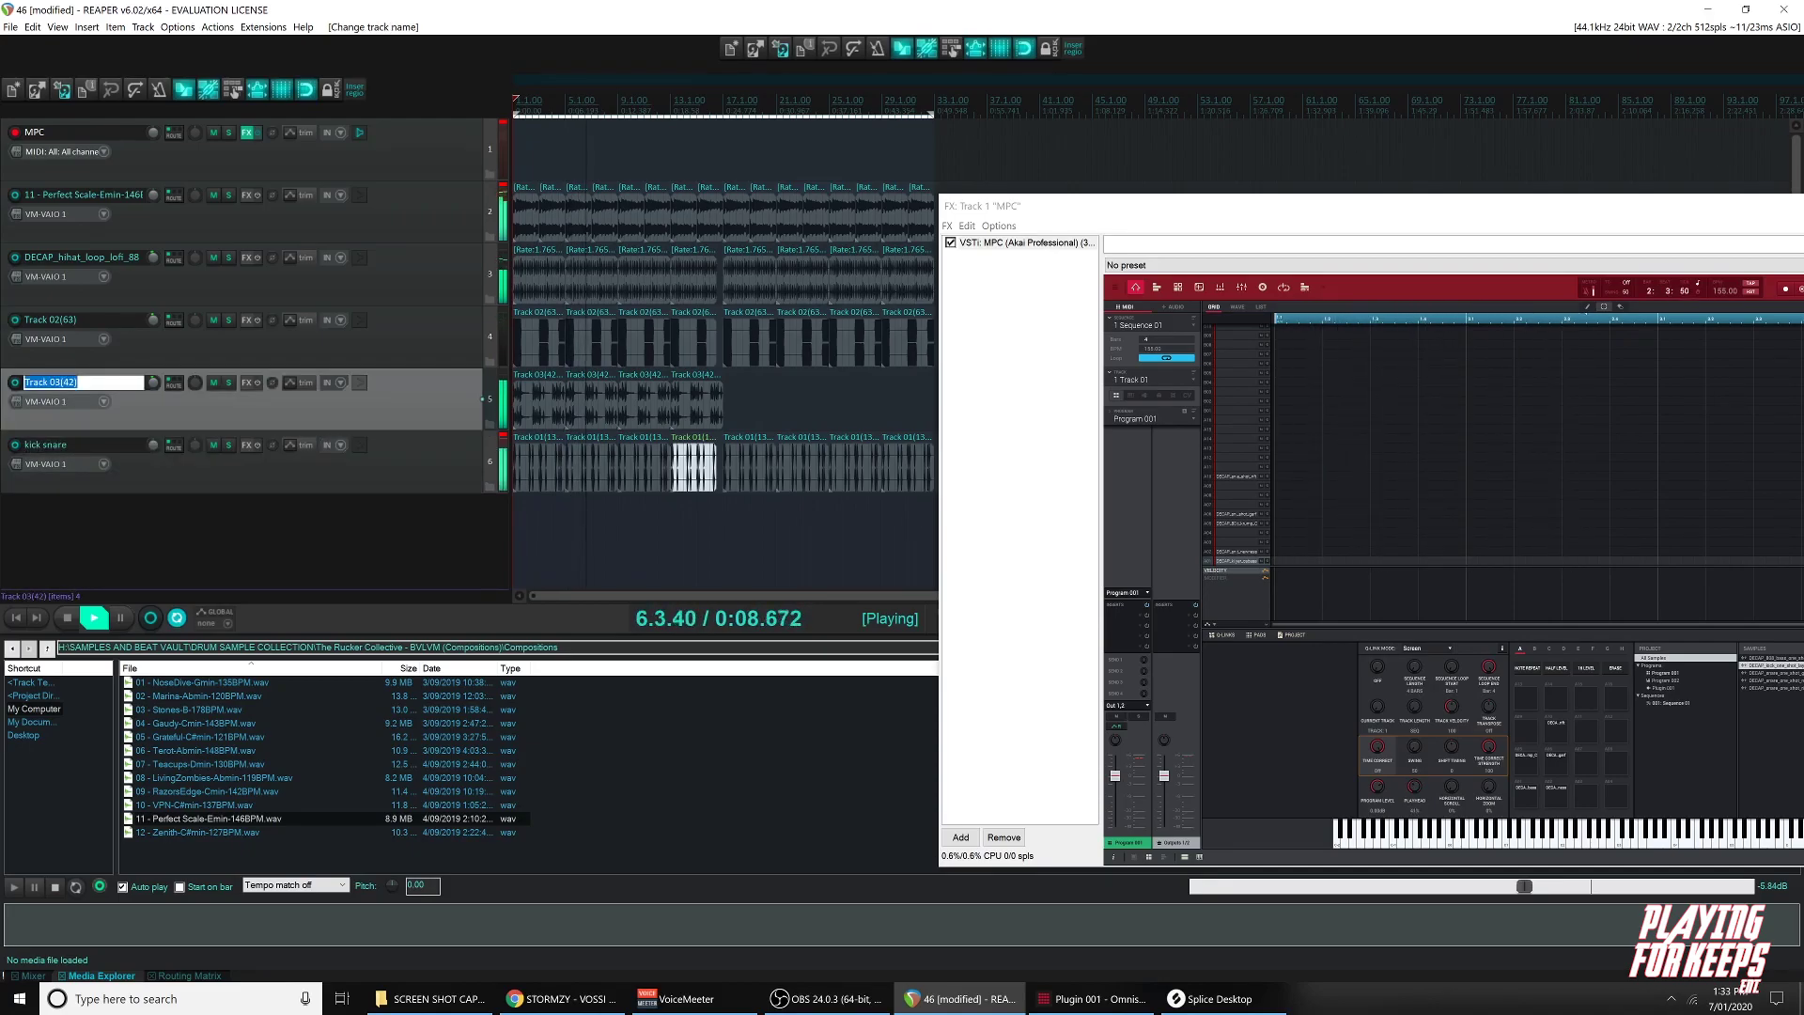
type("flute")
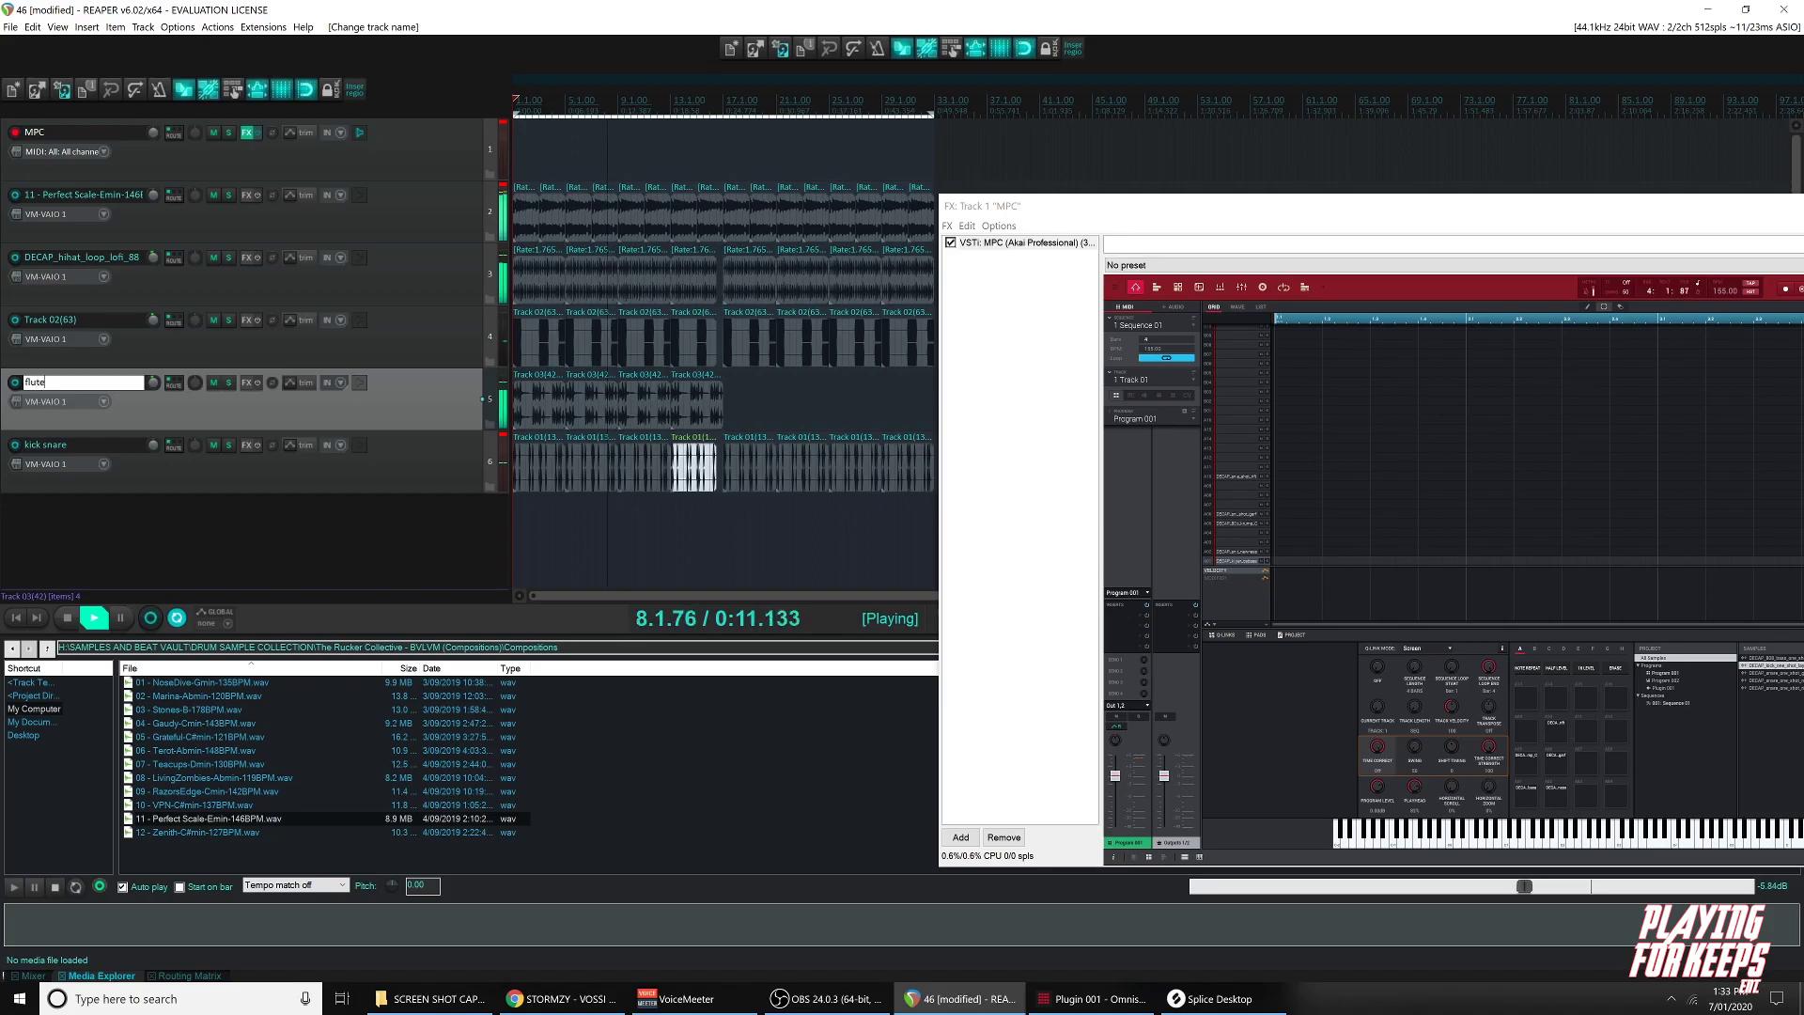
key("Return")
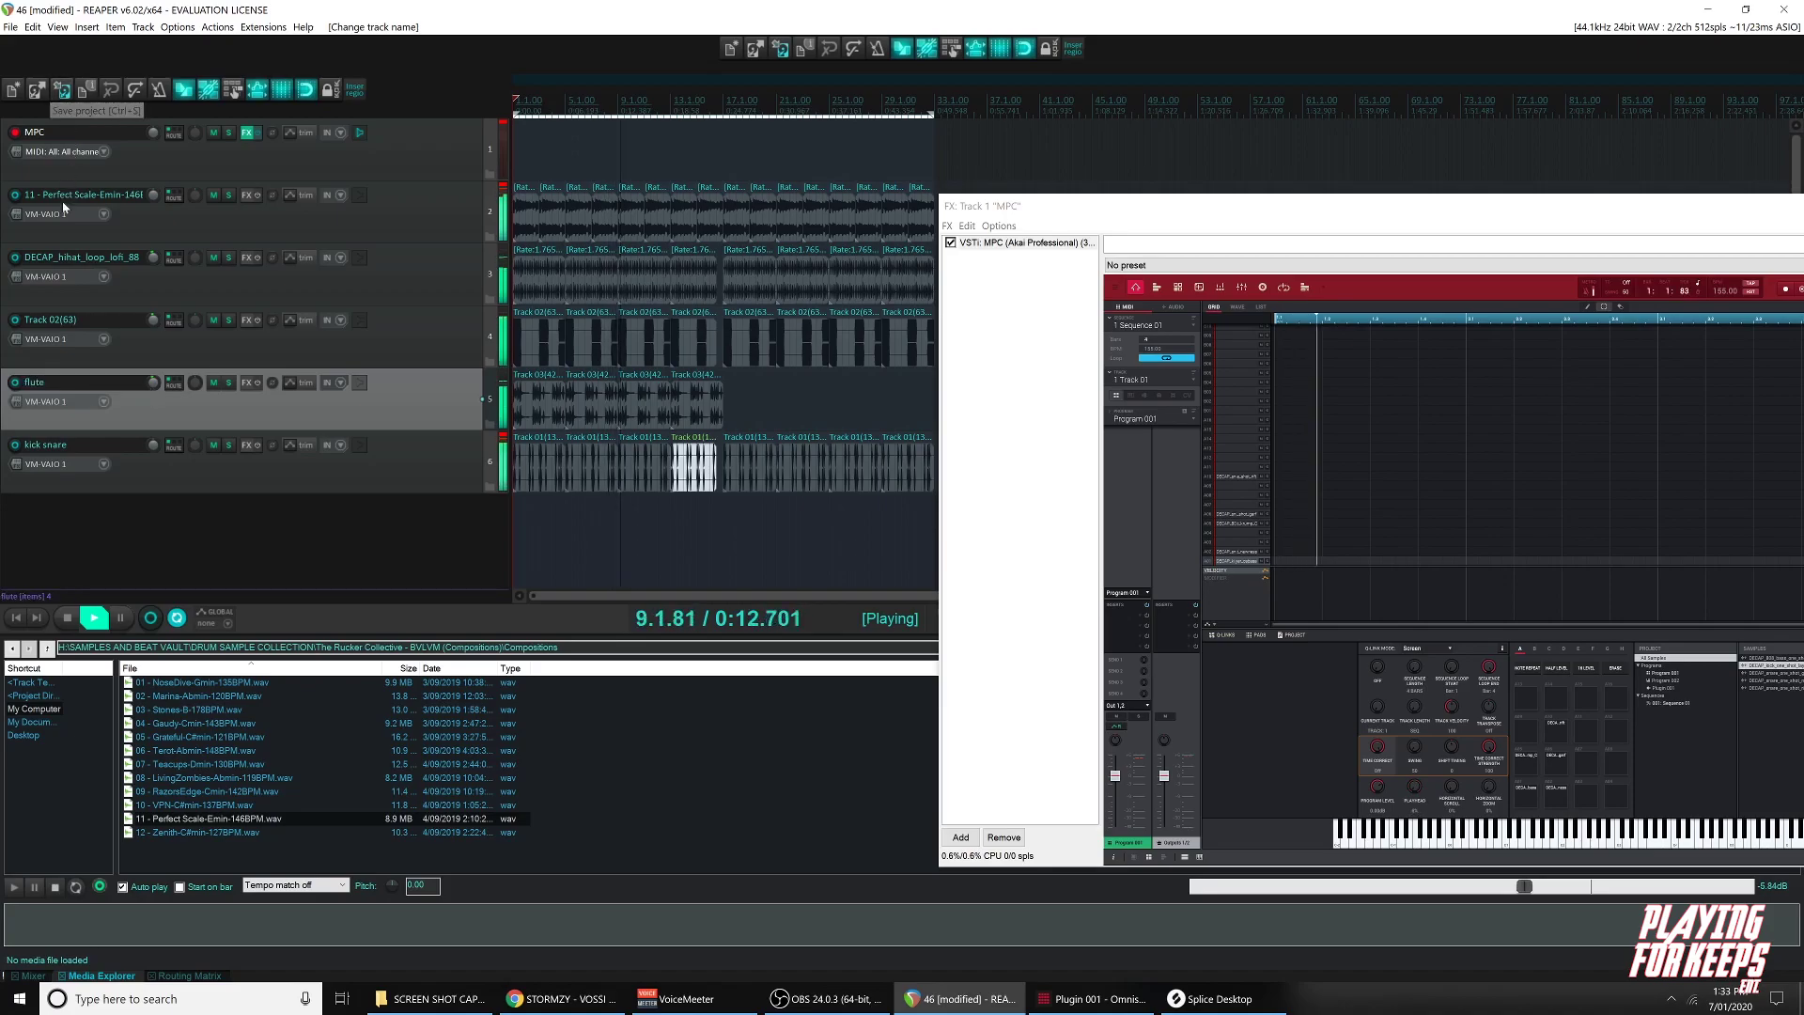
Rename the 808 audio track "bass" and the Perfect Scale track "sample".
key("Up")
key("F2")
type("bass")
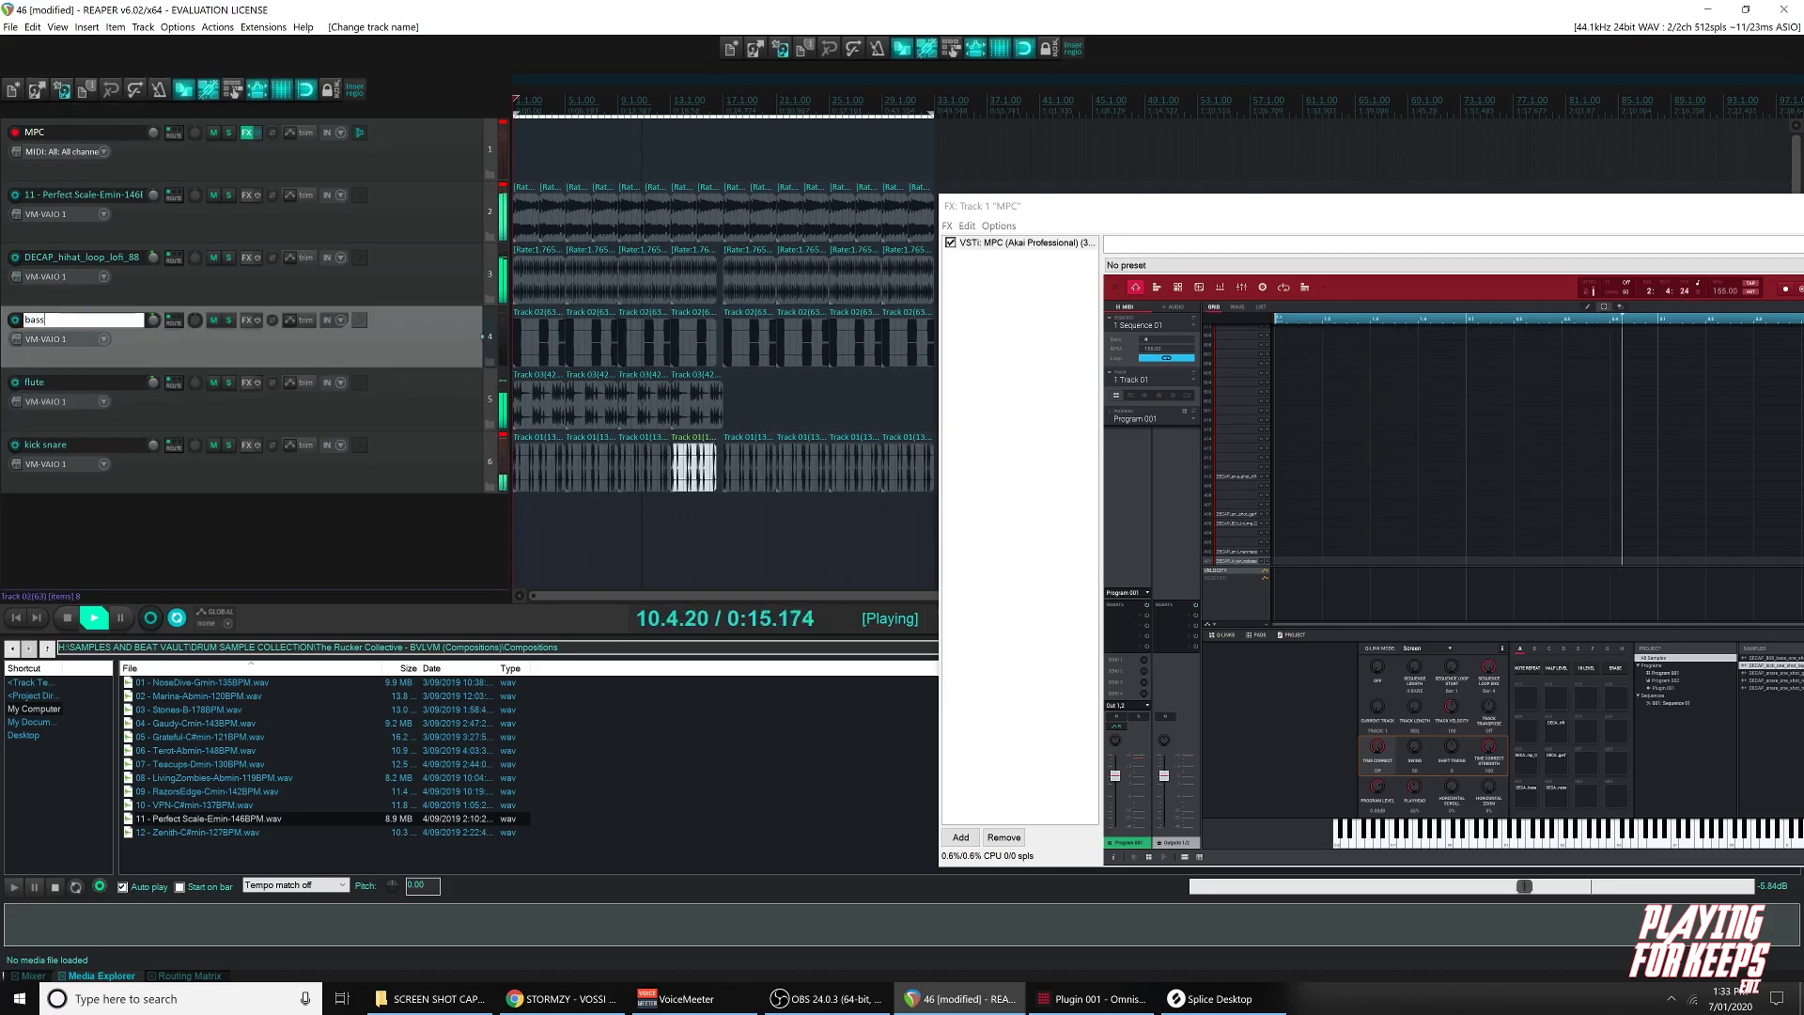
key("Return")
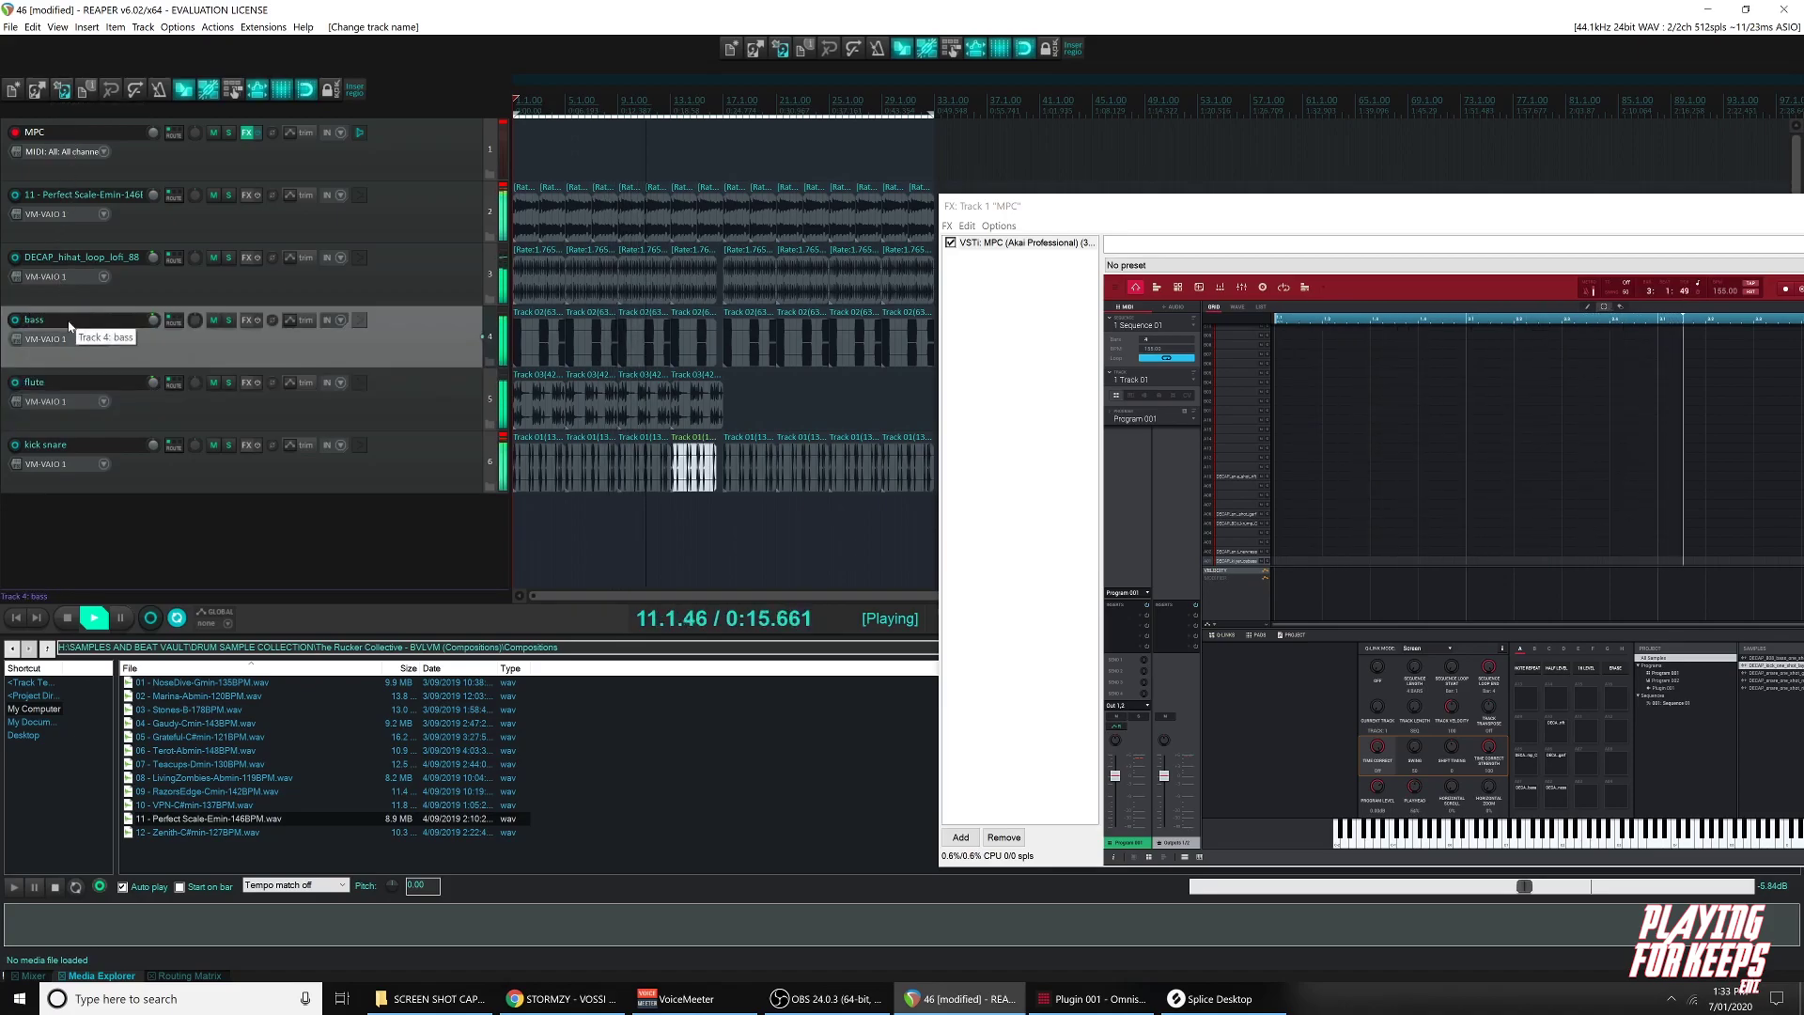
double_click(83, 198)
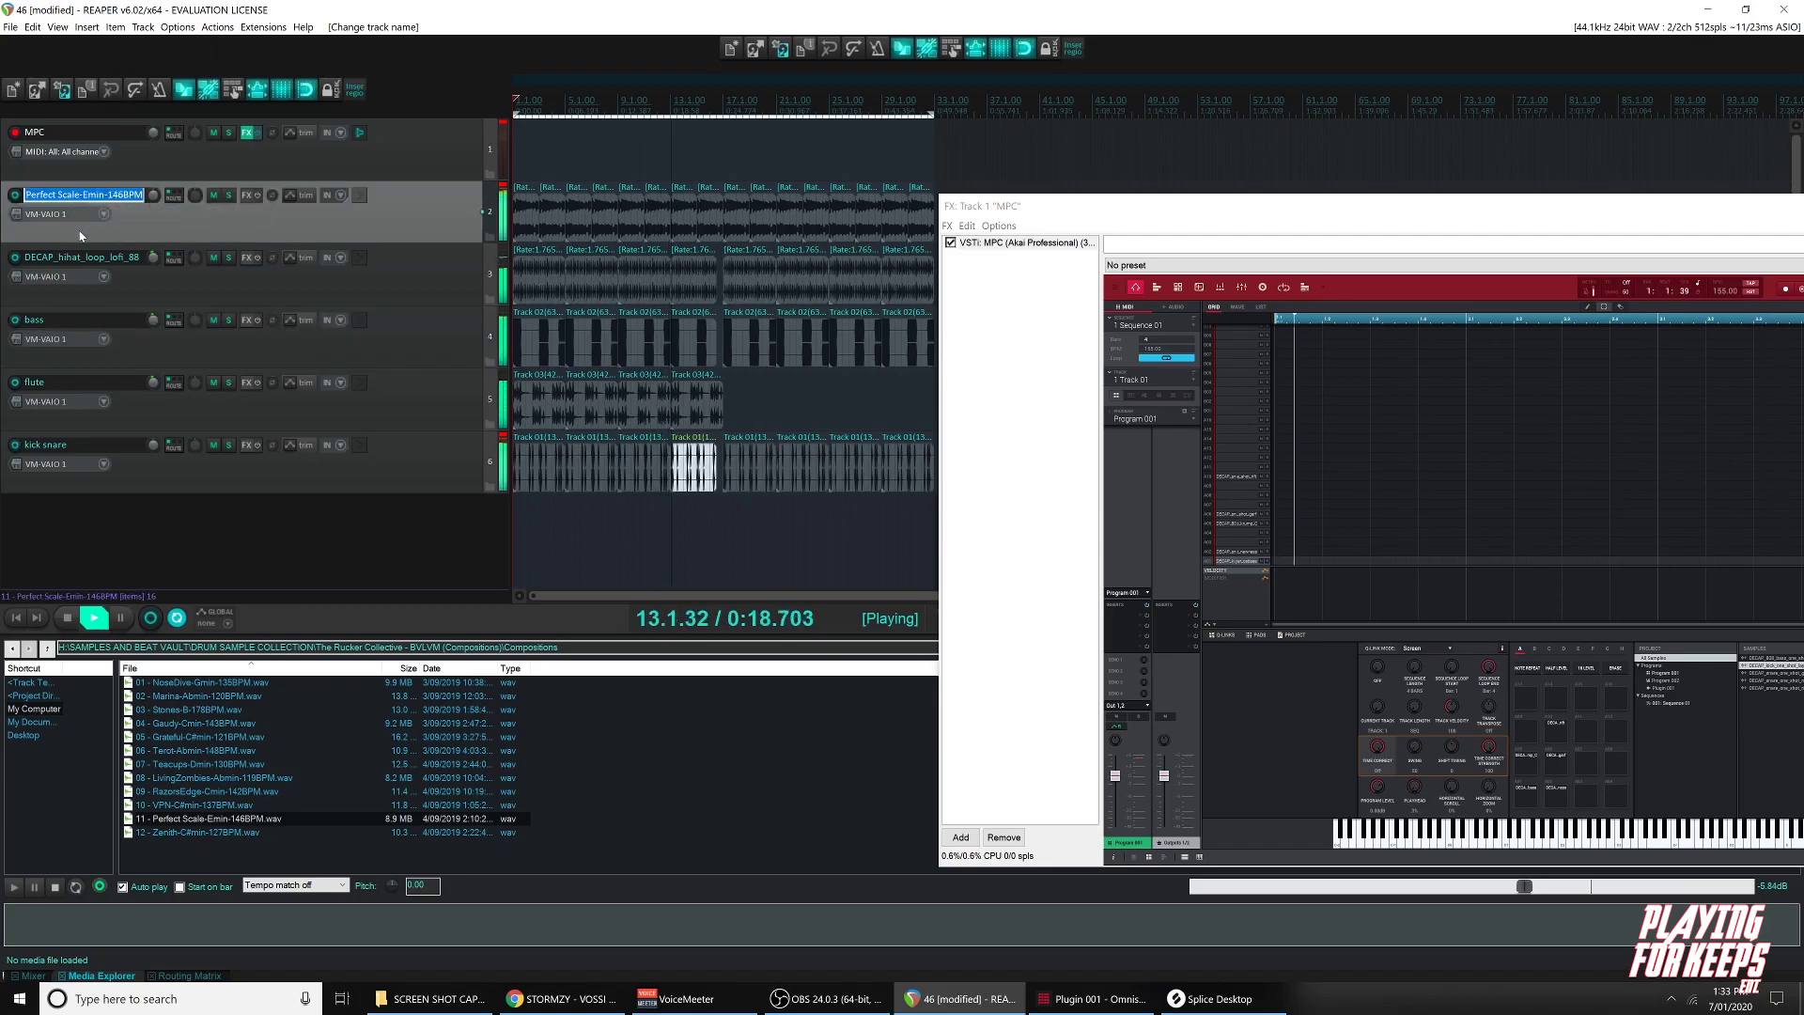
type("sample")
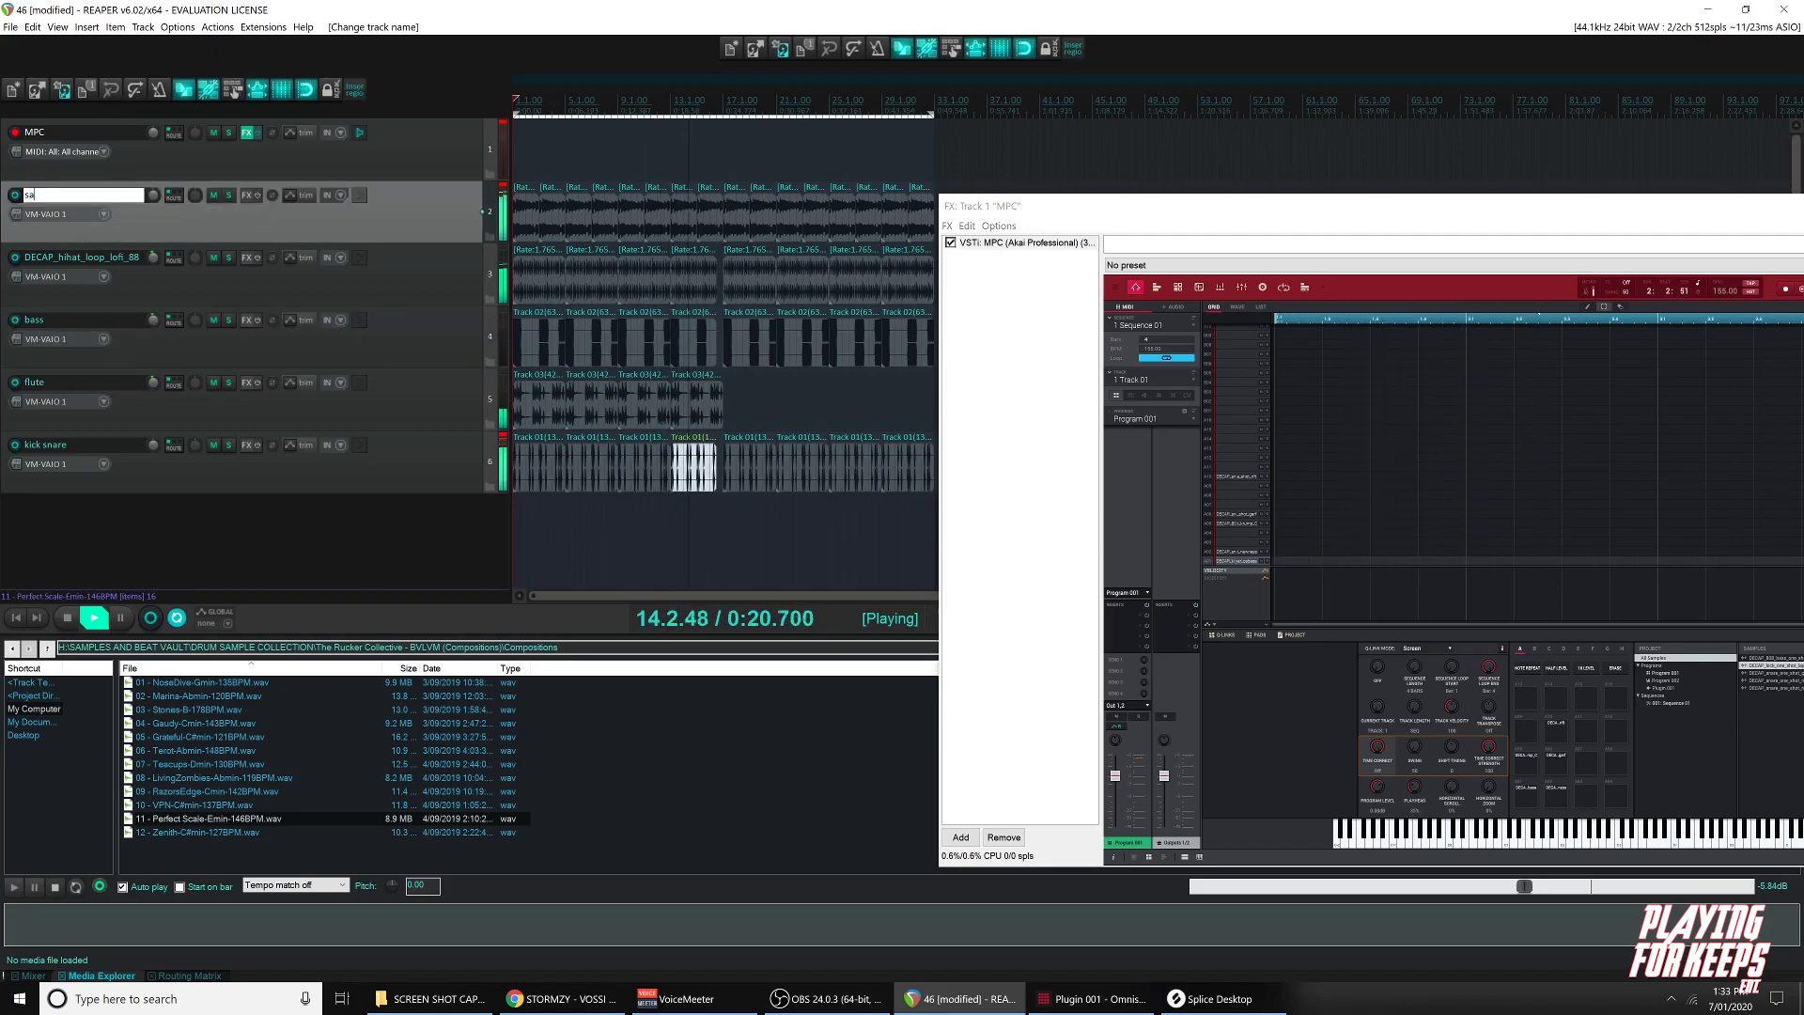
key("Return")
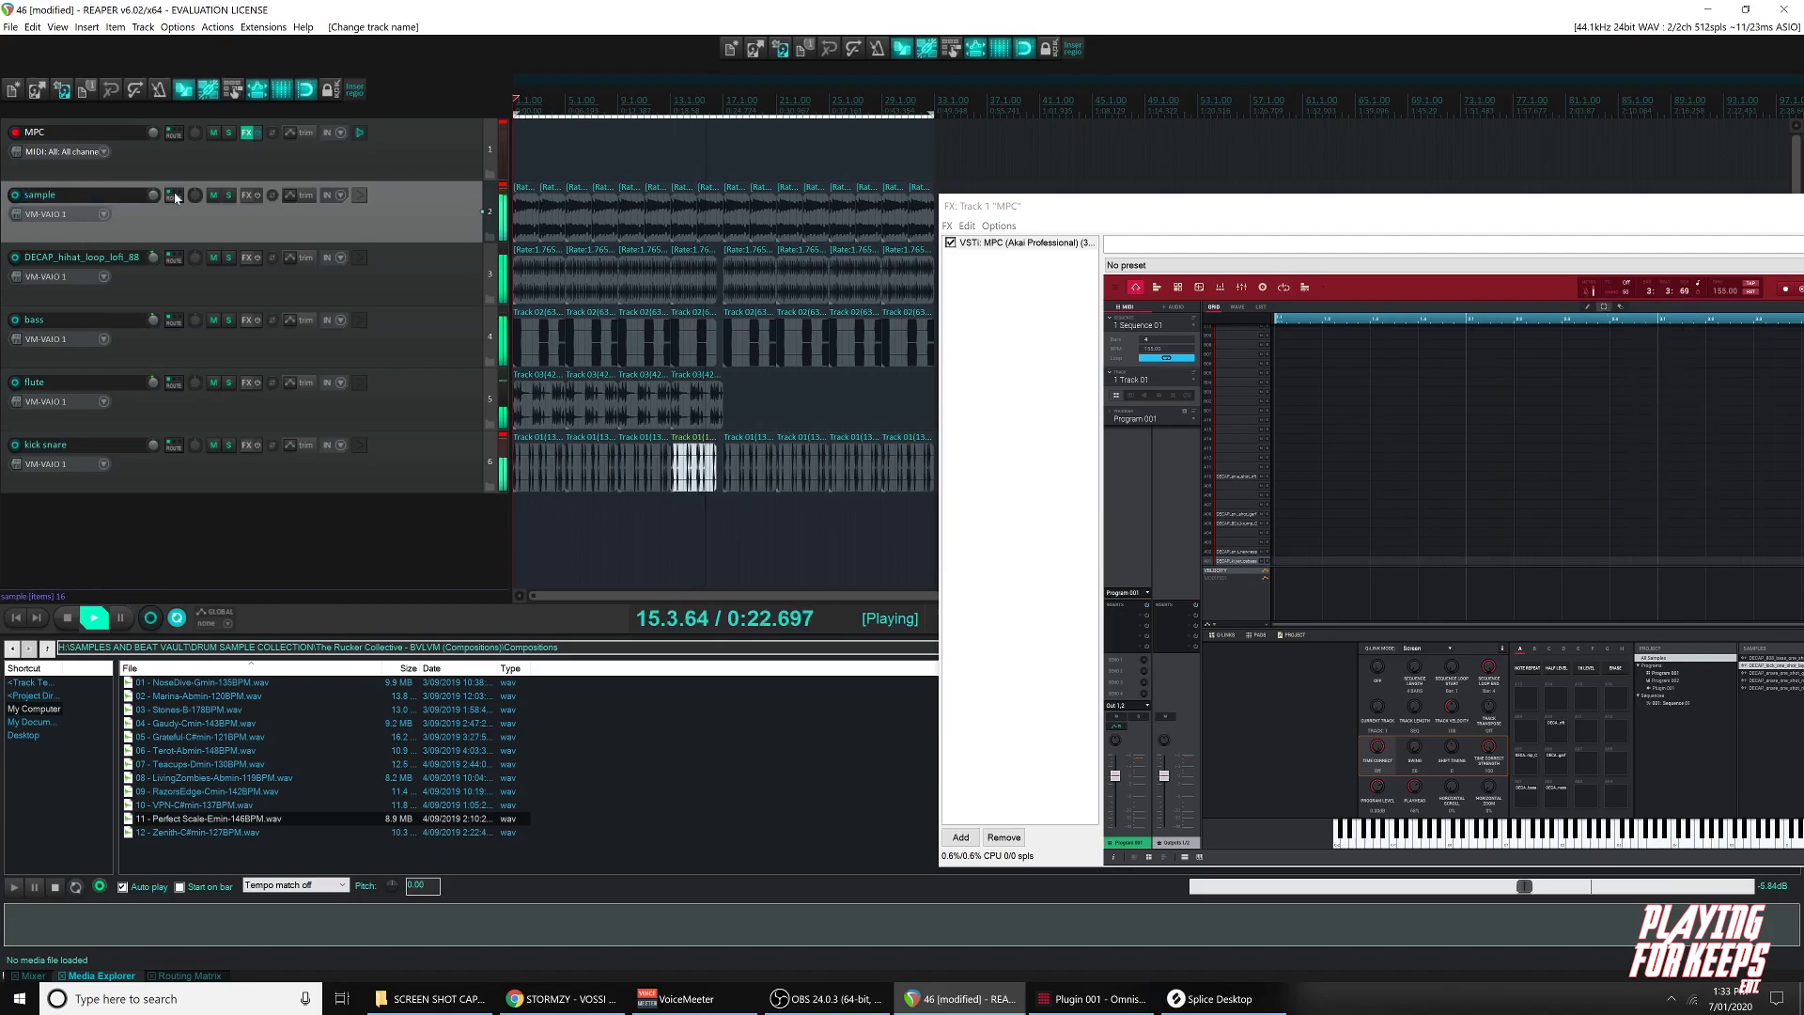
double_click(77, 193)
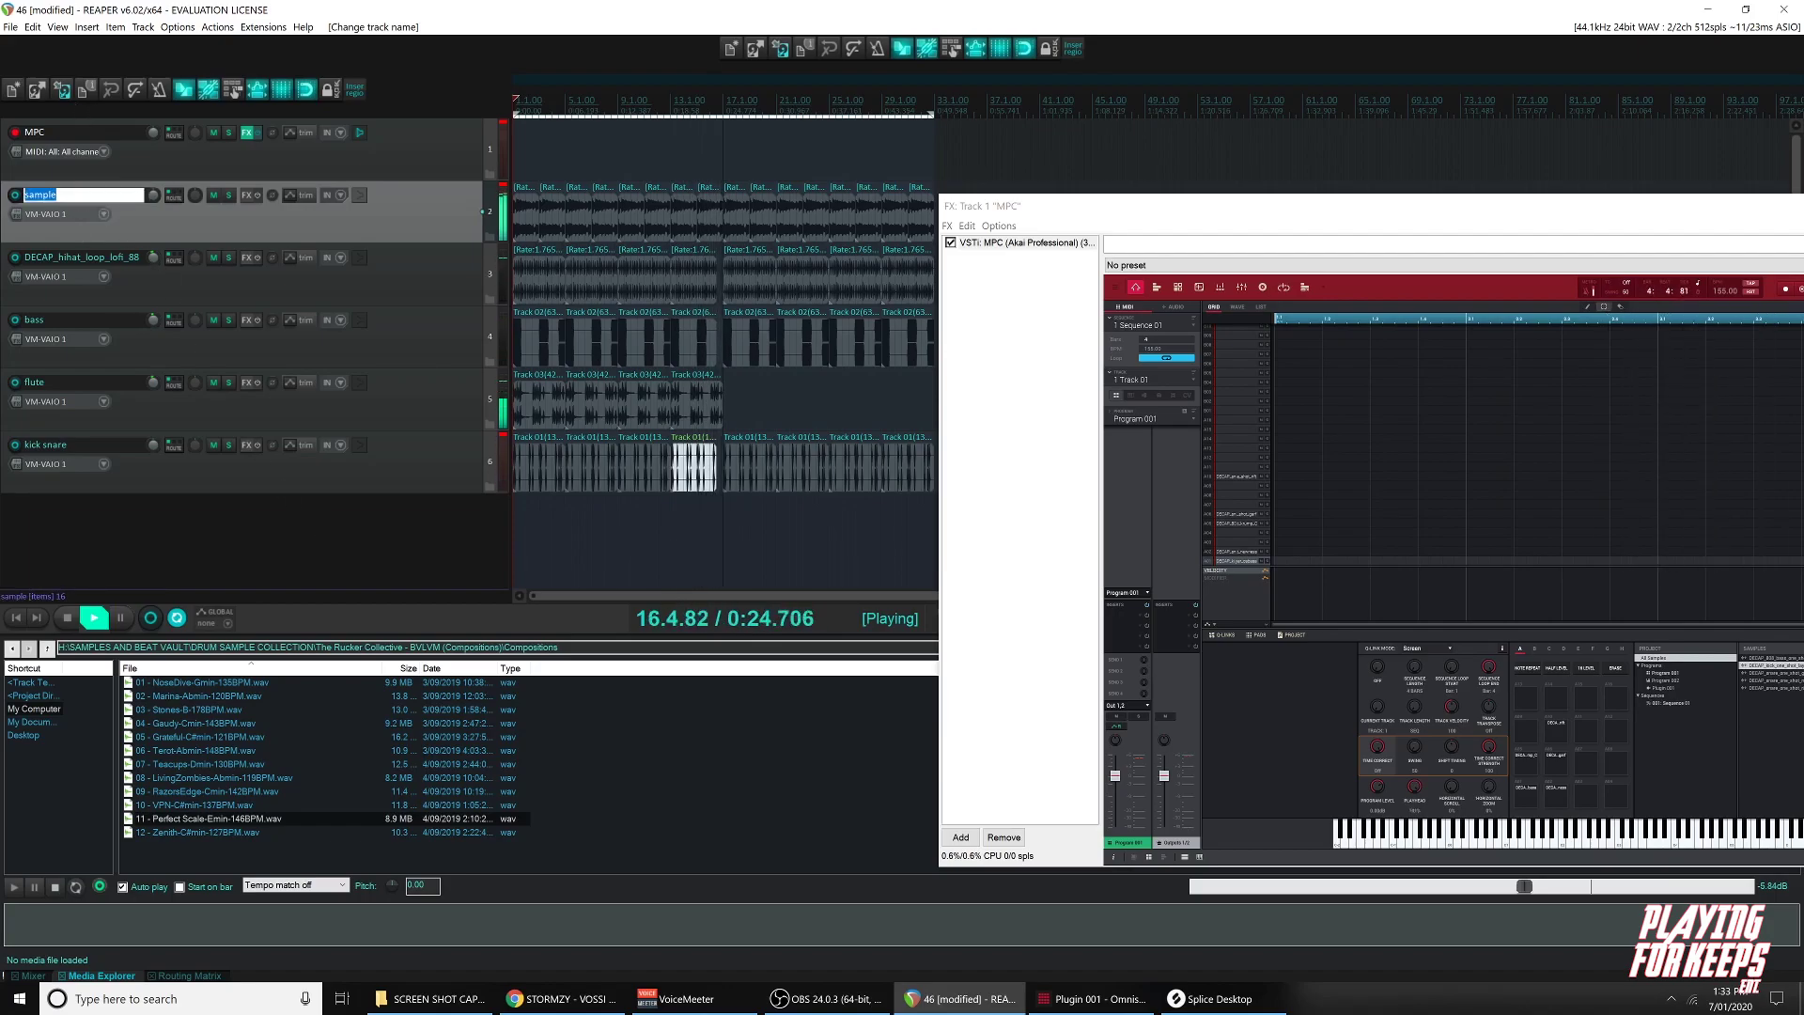
left_click(266, 562)
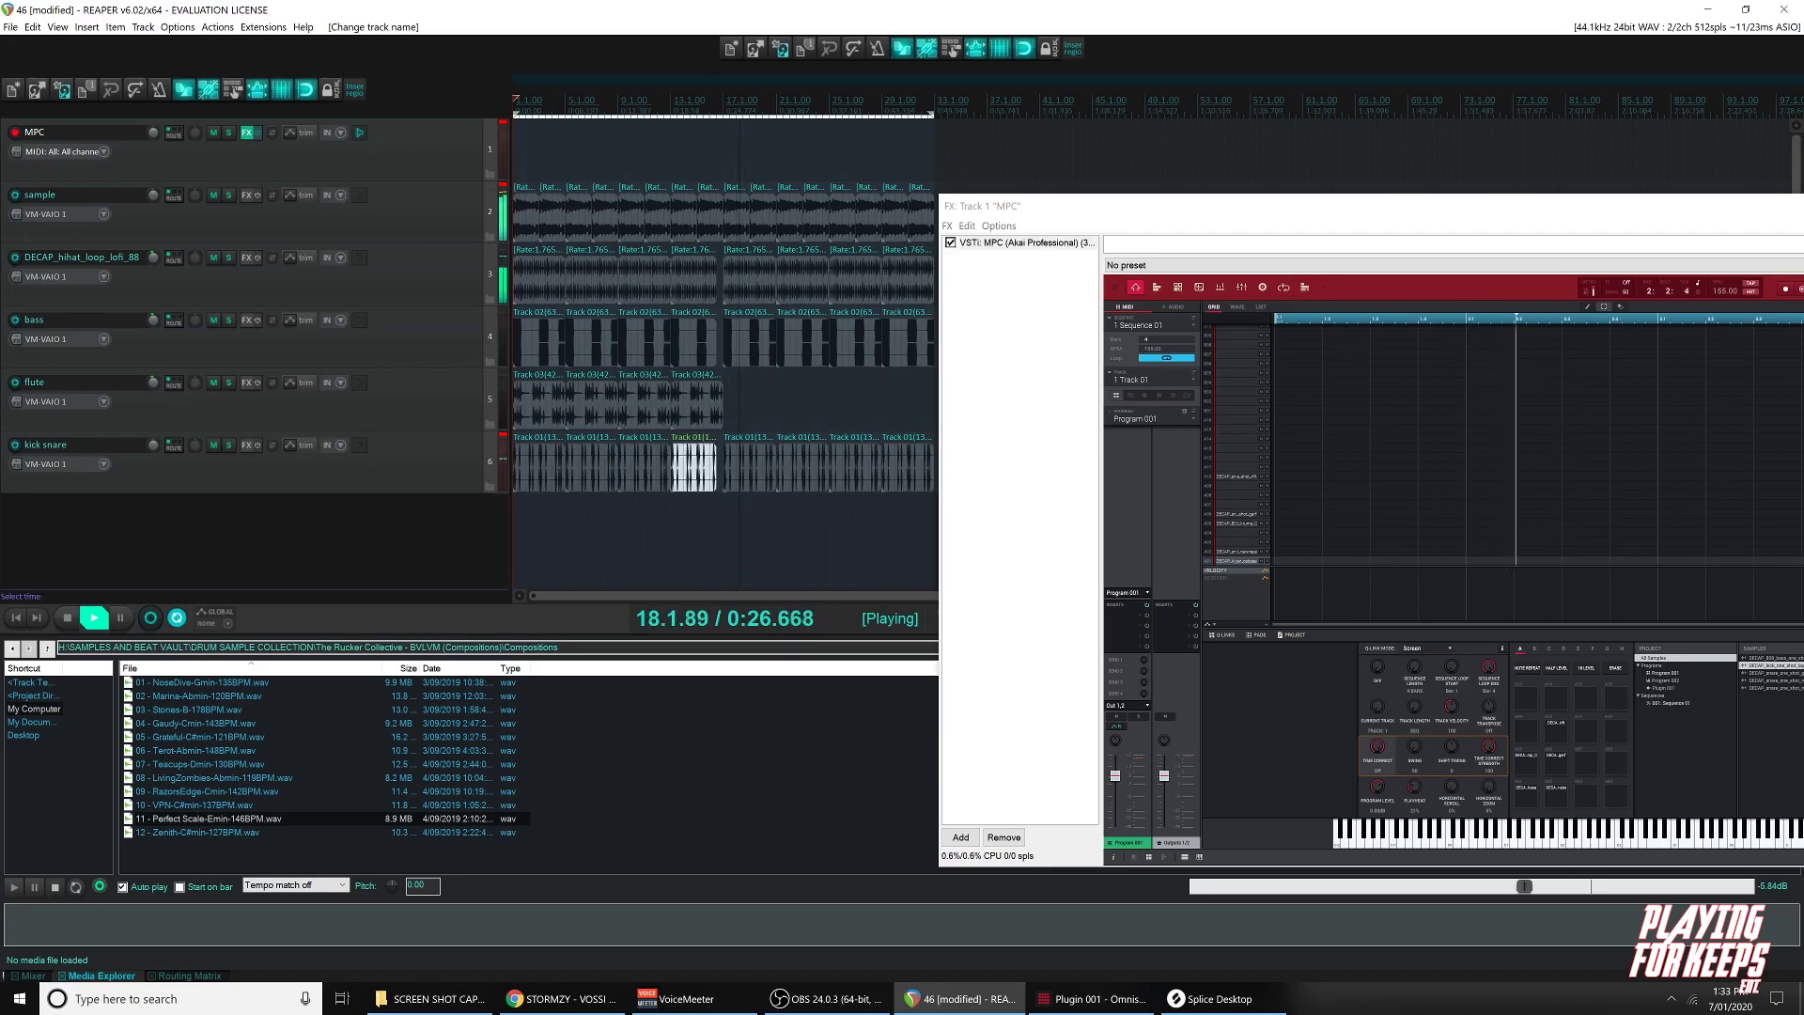
Reset the kick snare track's peak indicator and move the bass track directly above the hi-hat loop track.
scroll(724, 376, "down", 3)
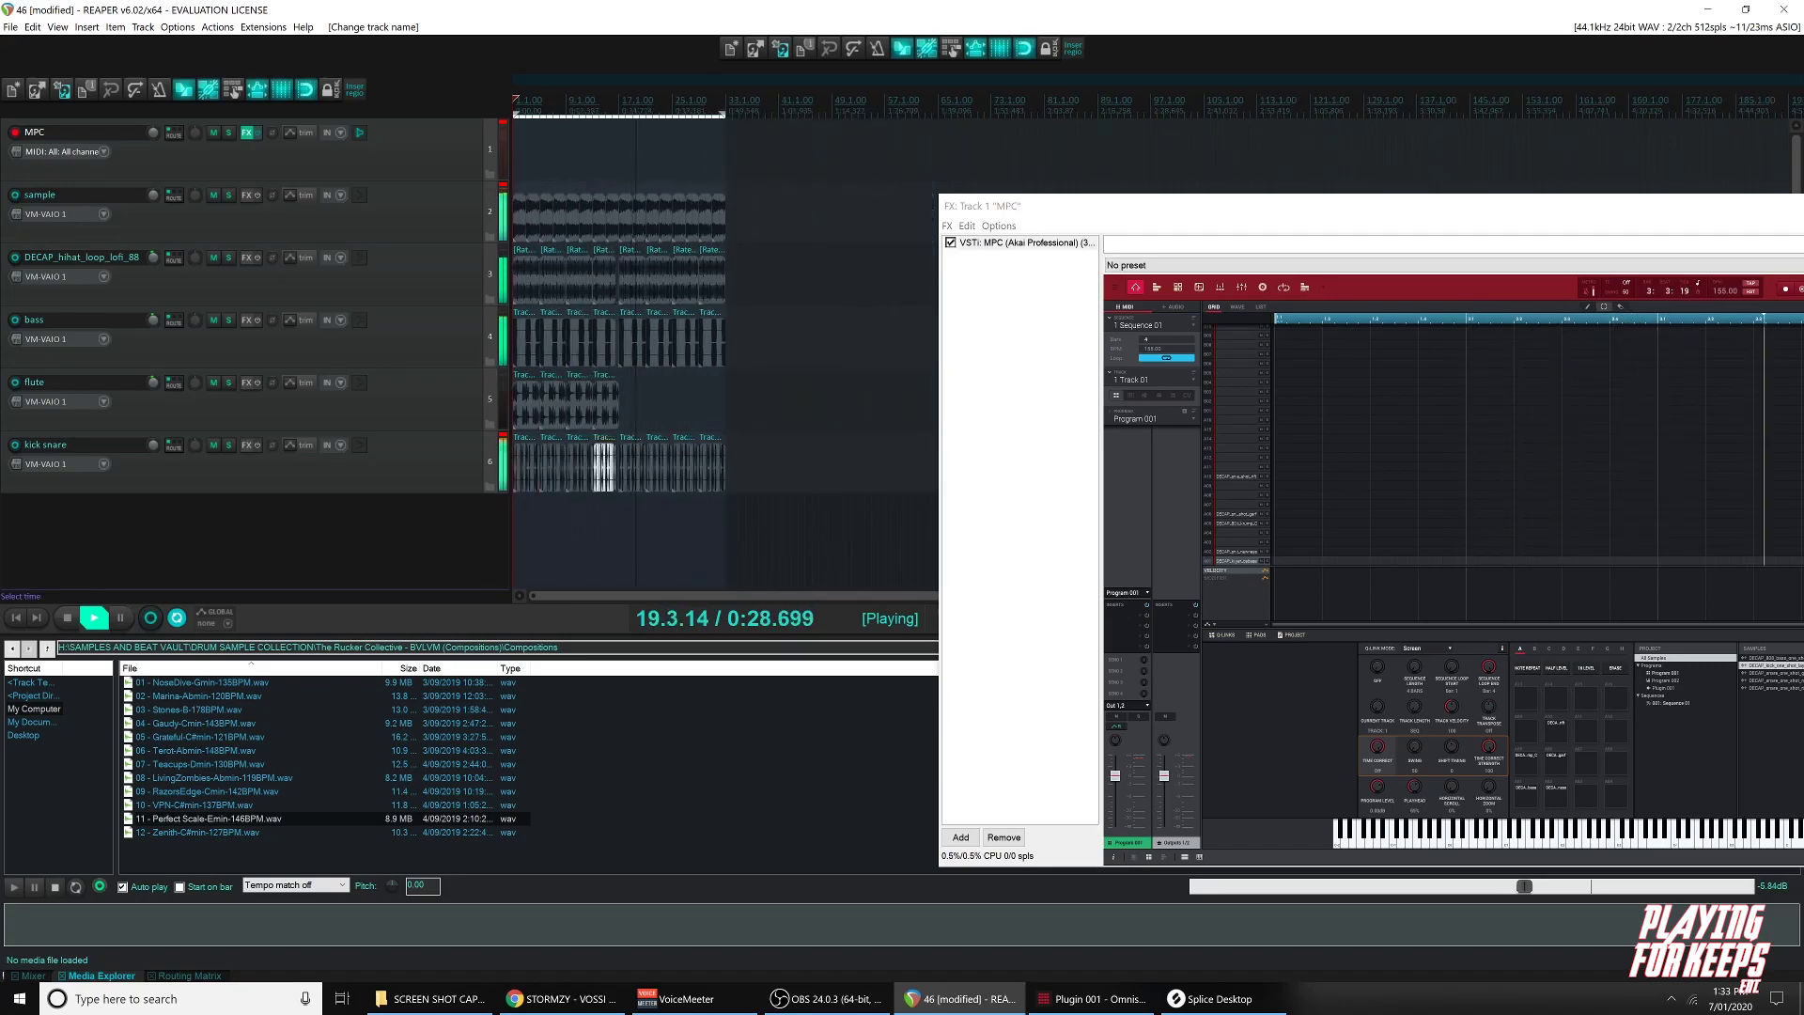
left_click(506, 440)
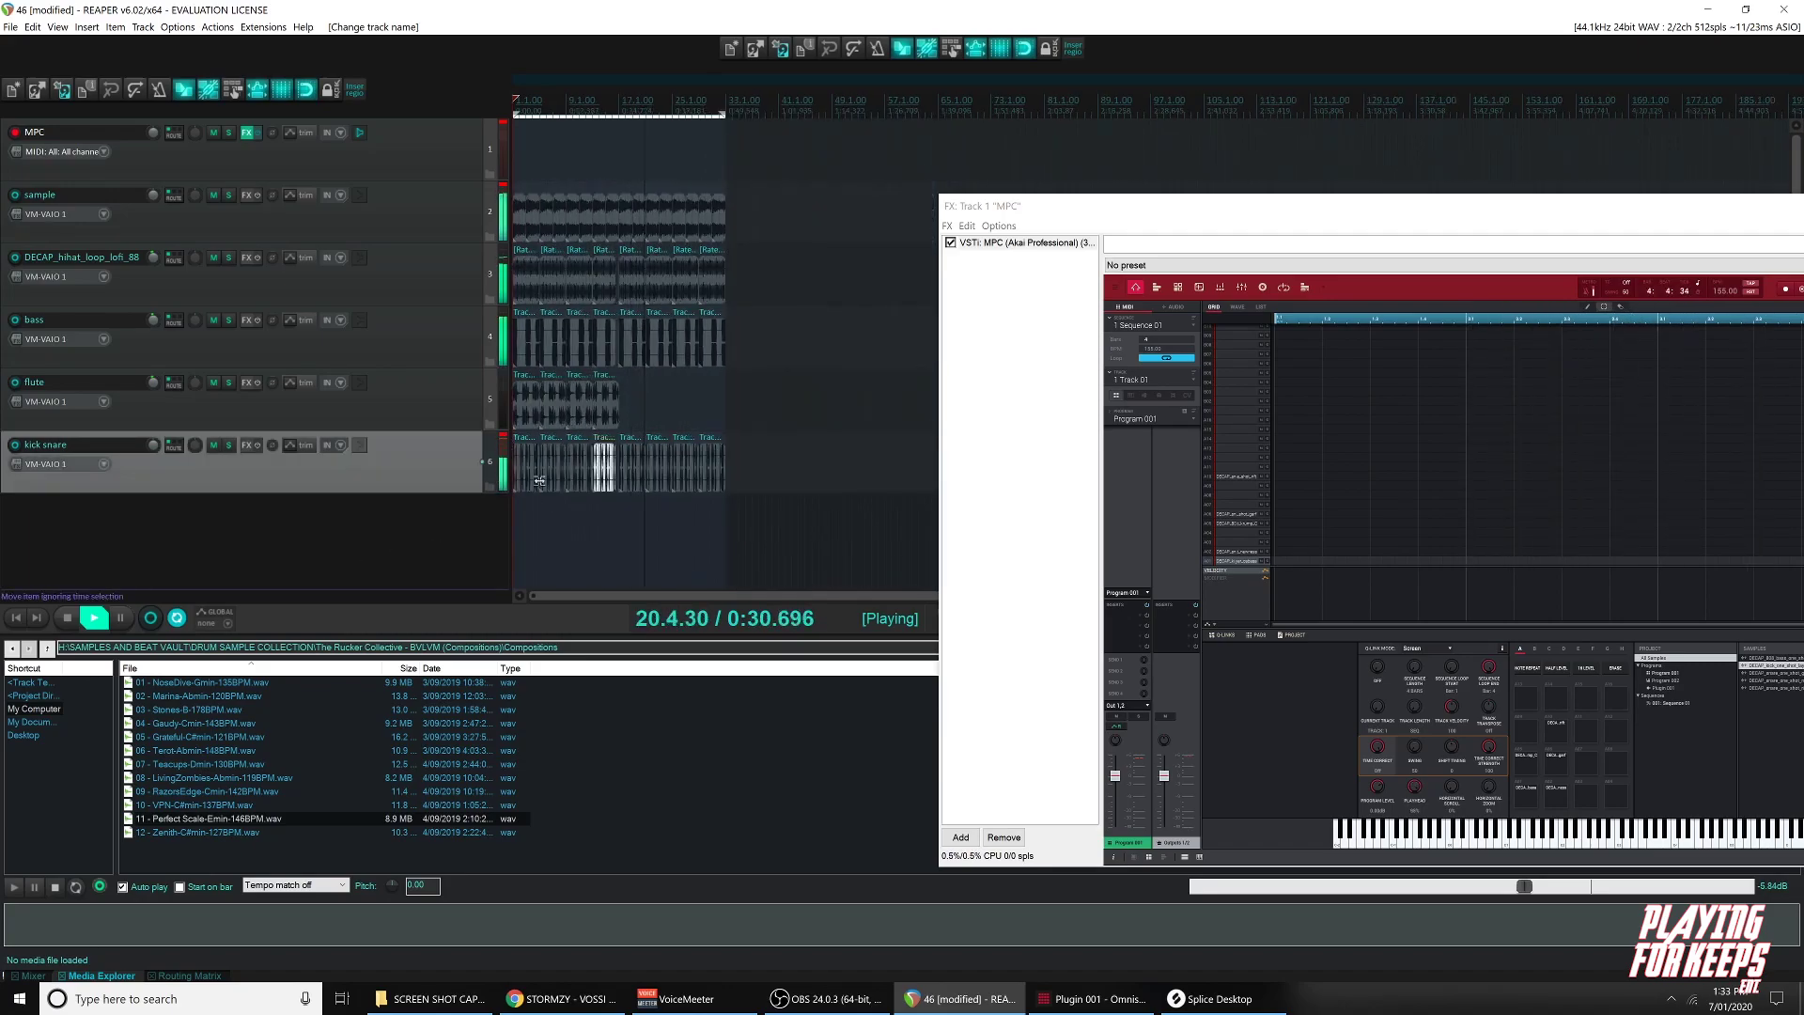
scroll(724, 338, "up", 2)
scroll(724, 338, "down", 1)
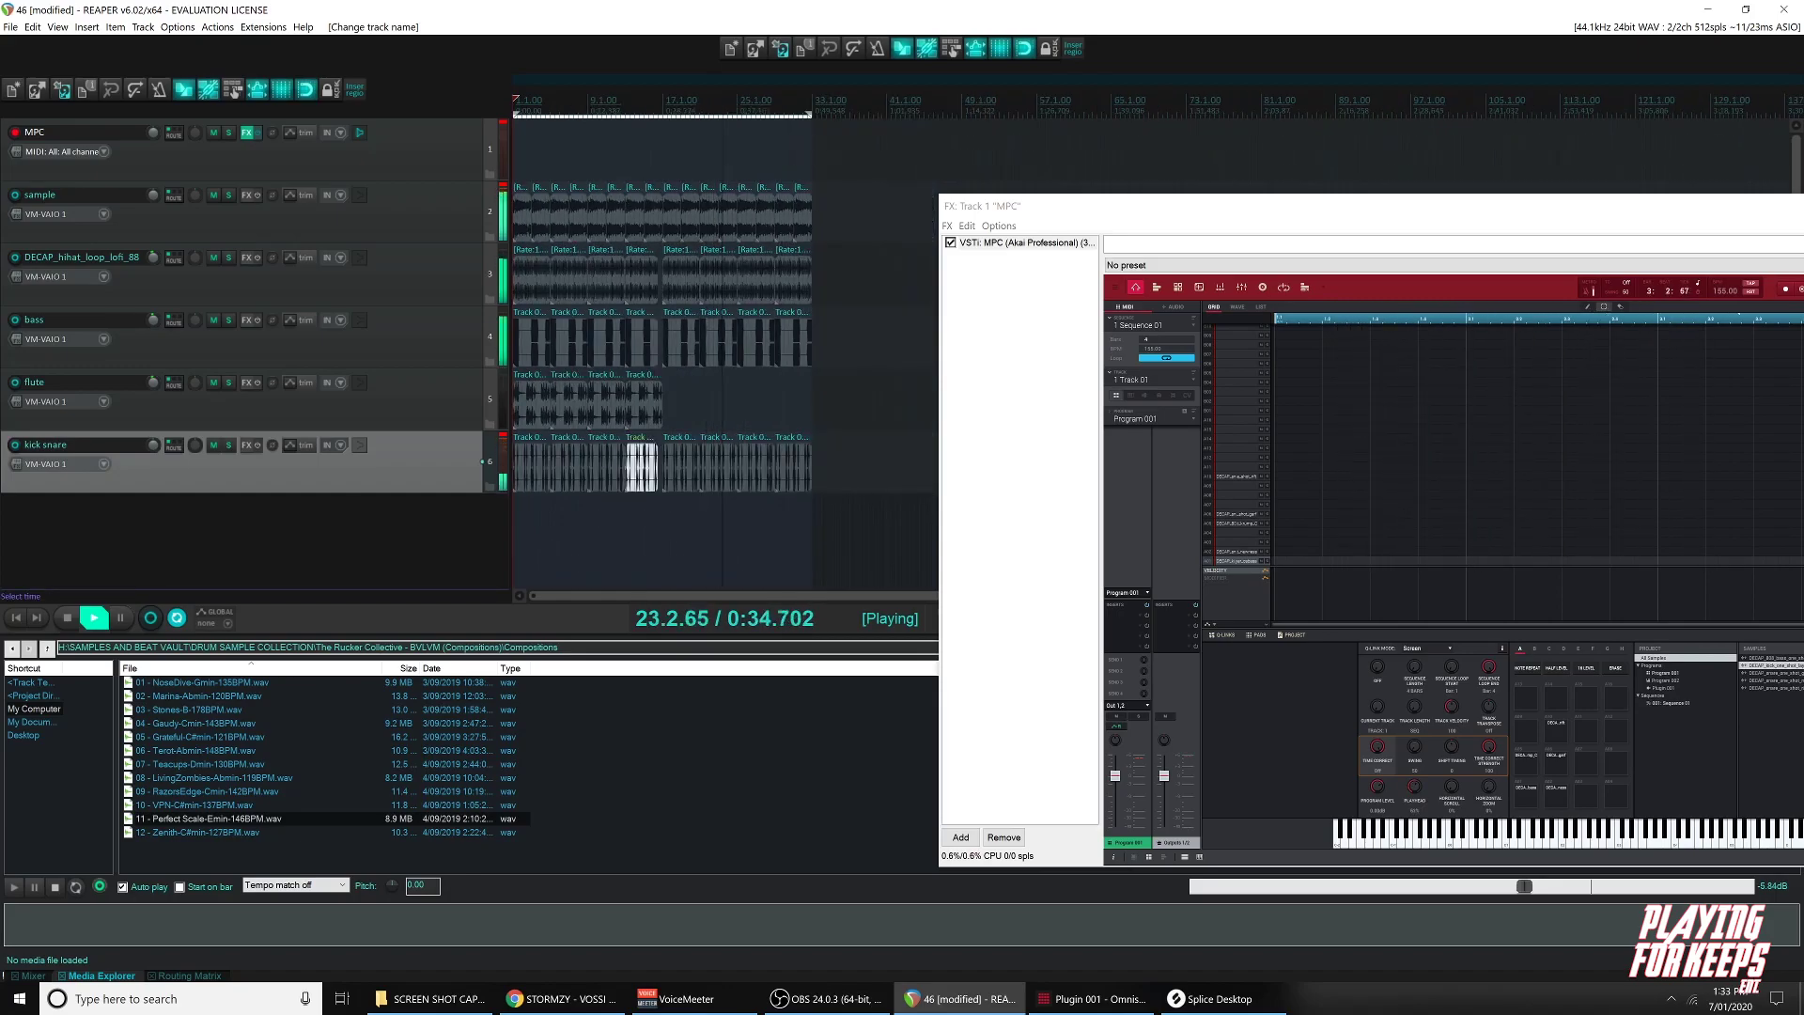
left_click_drag(447, 356, 392, 256)
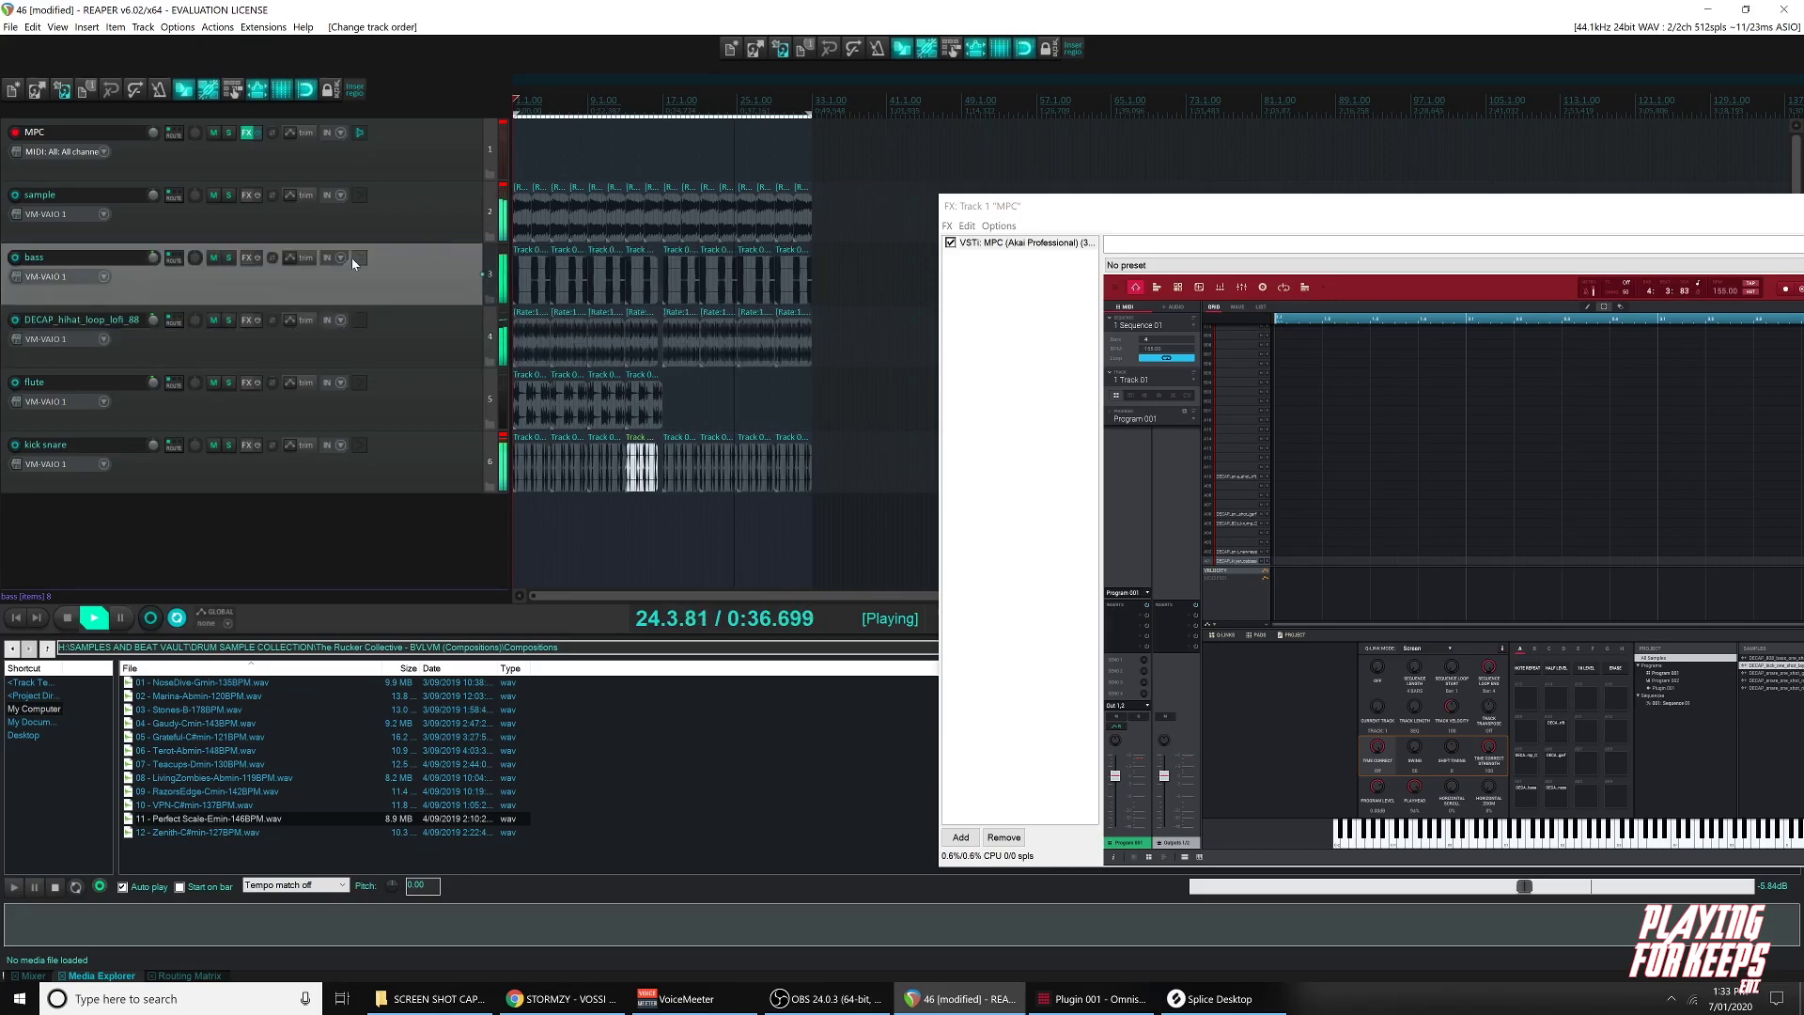
Add a new track below kick snare and name it "pitch".
double_click(386, 524)
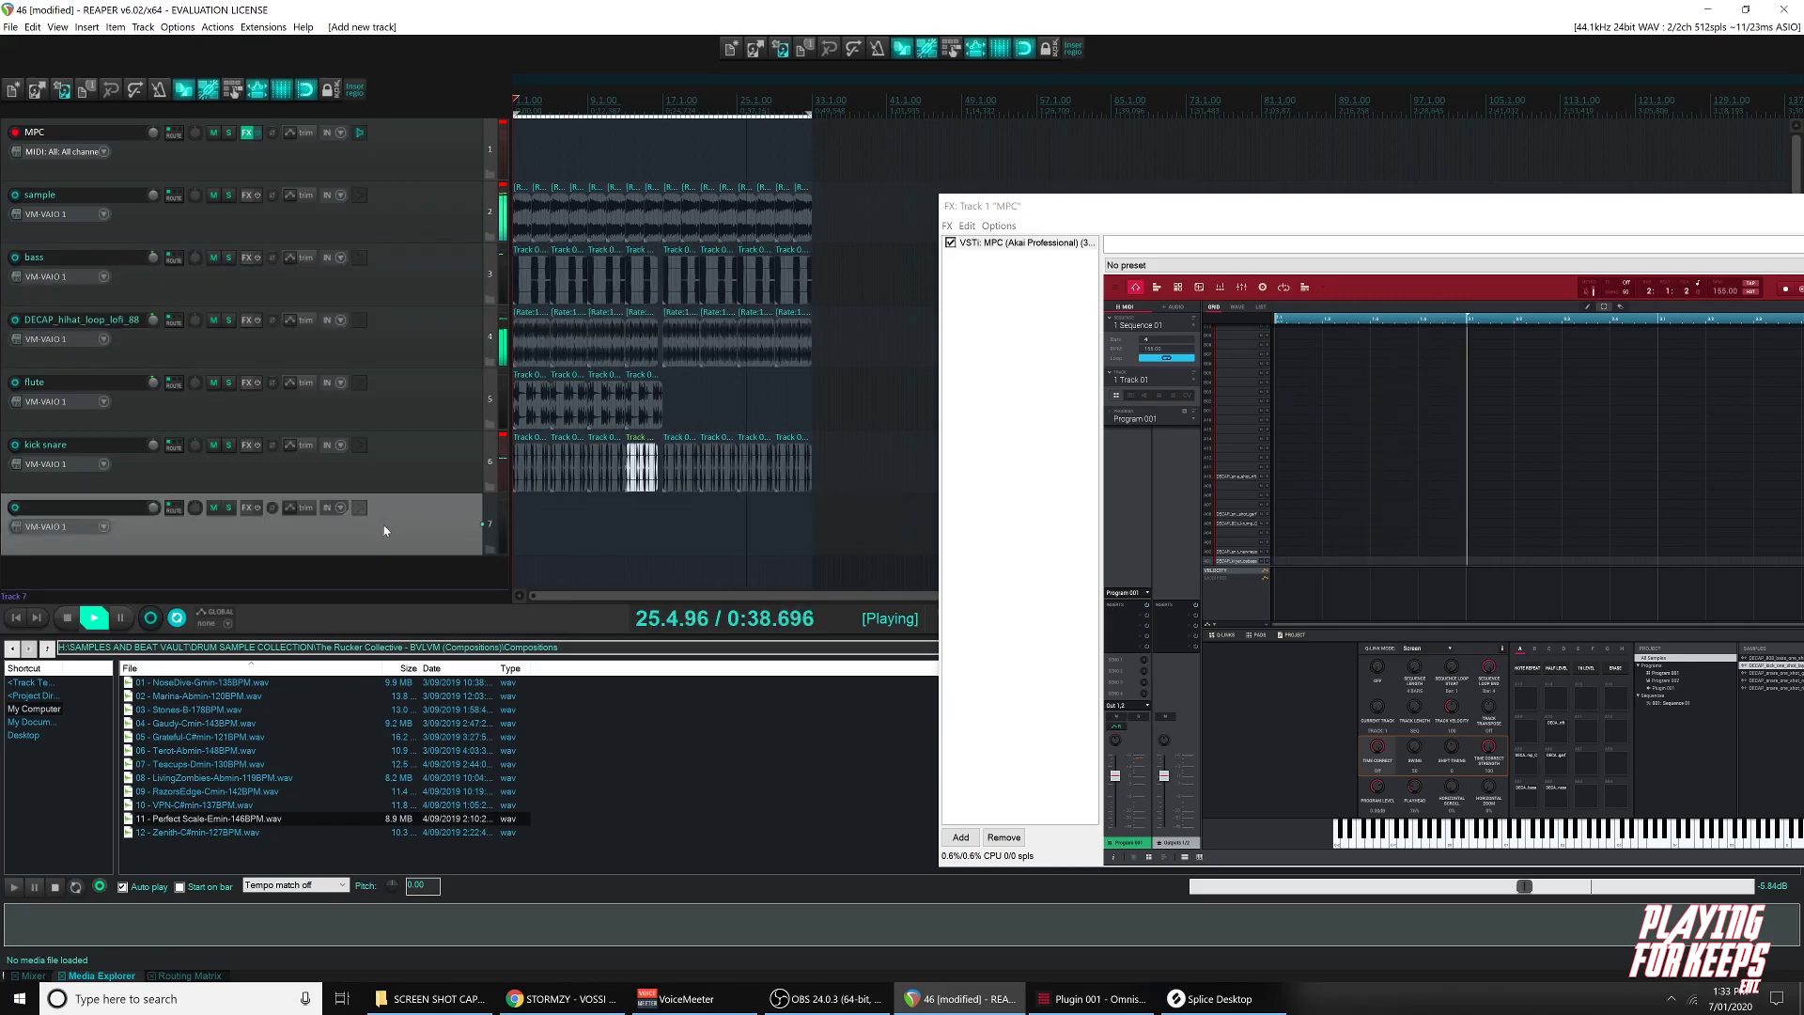
double_click(98, 508)
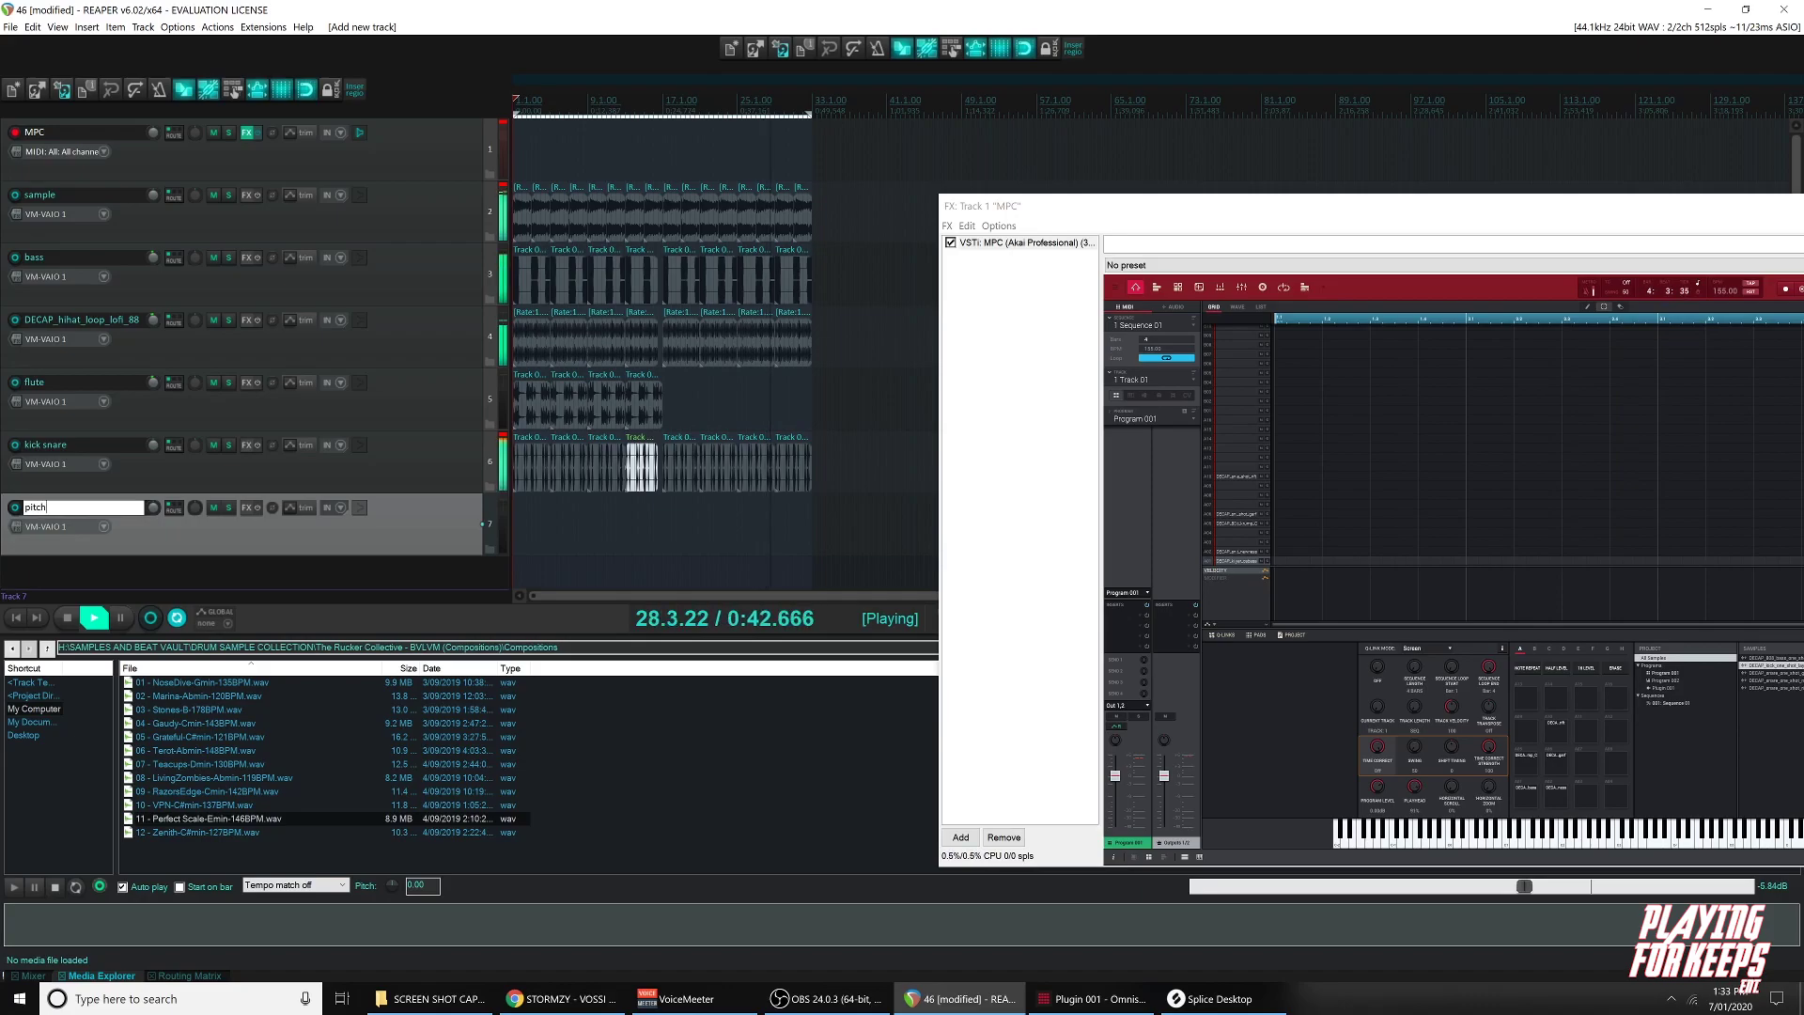
key("Return")
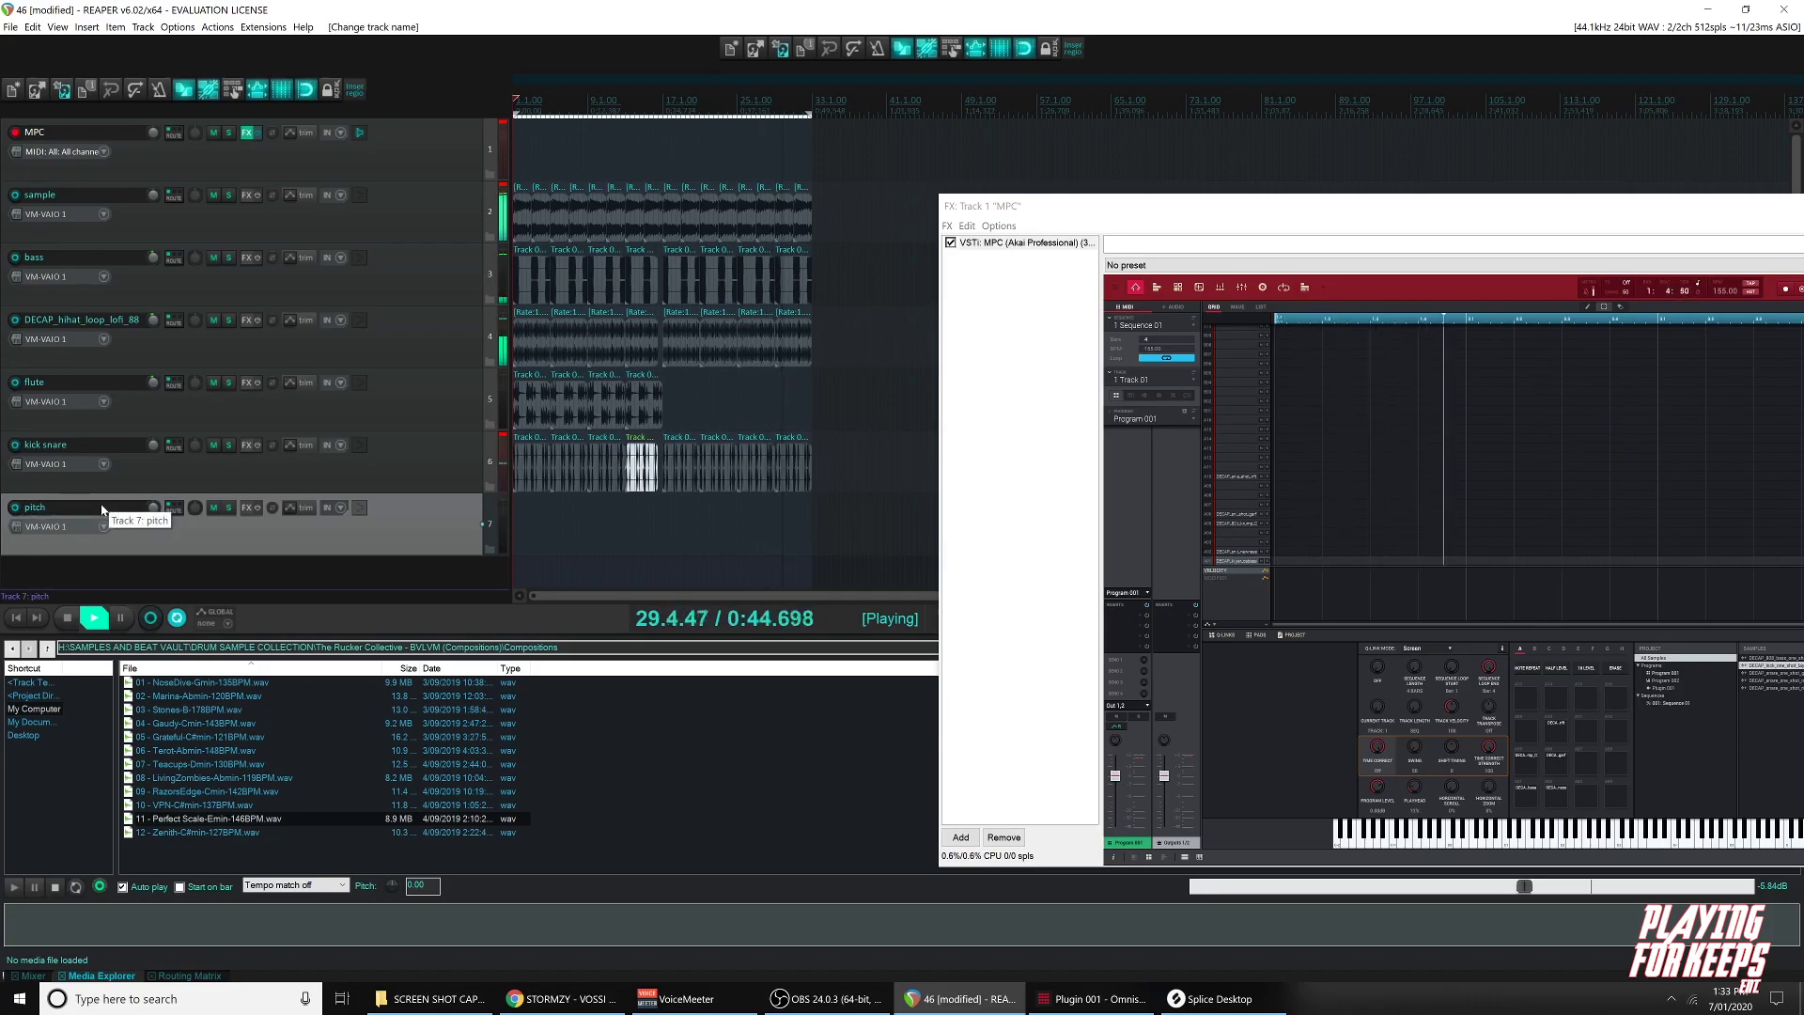
Move the pitch track above sample as a folder and nest the sample, bass and flute tracks beneath it.
left_click_drag(105, 512, 163, 239)
left_click(121, 251)
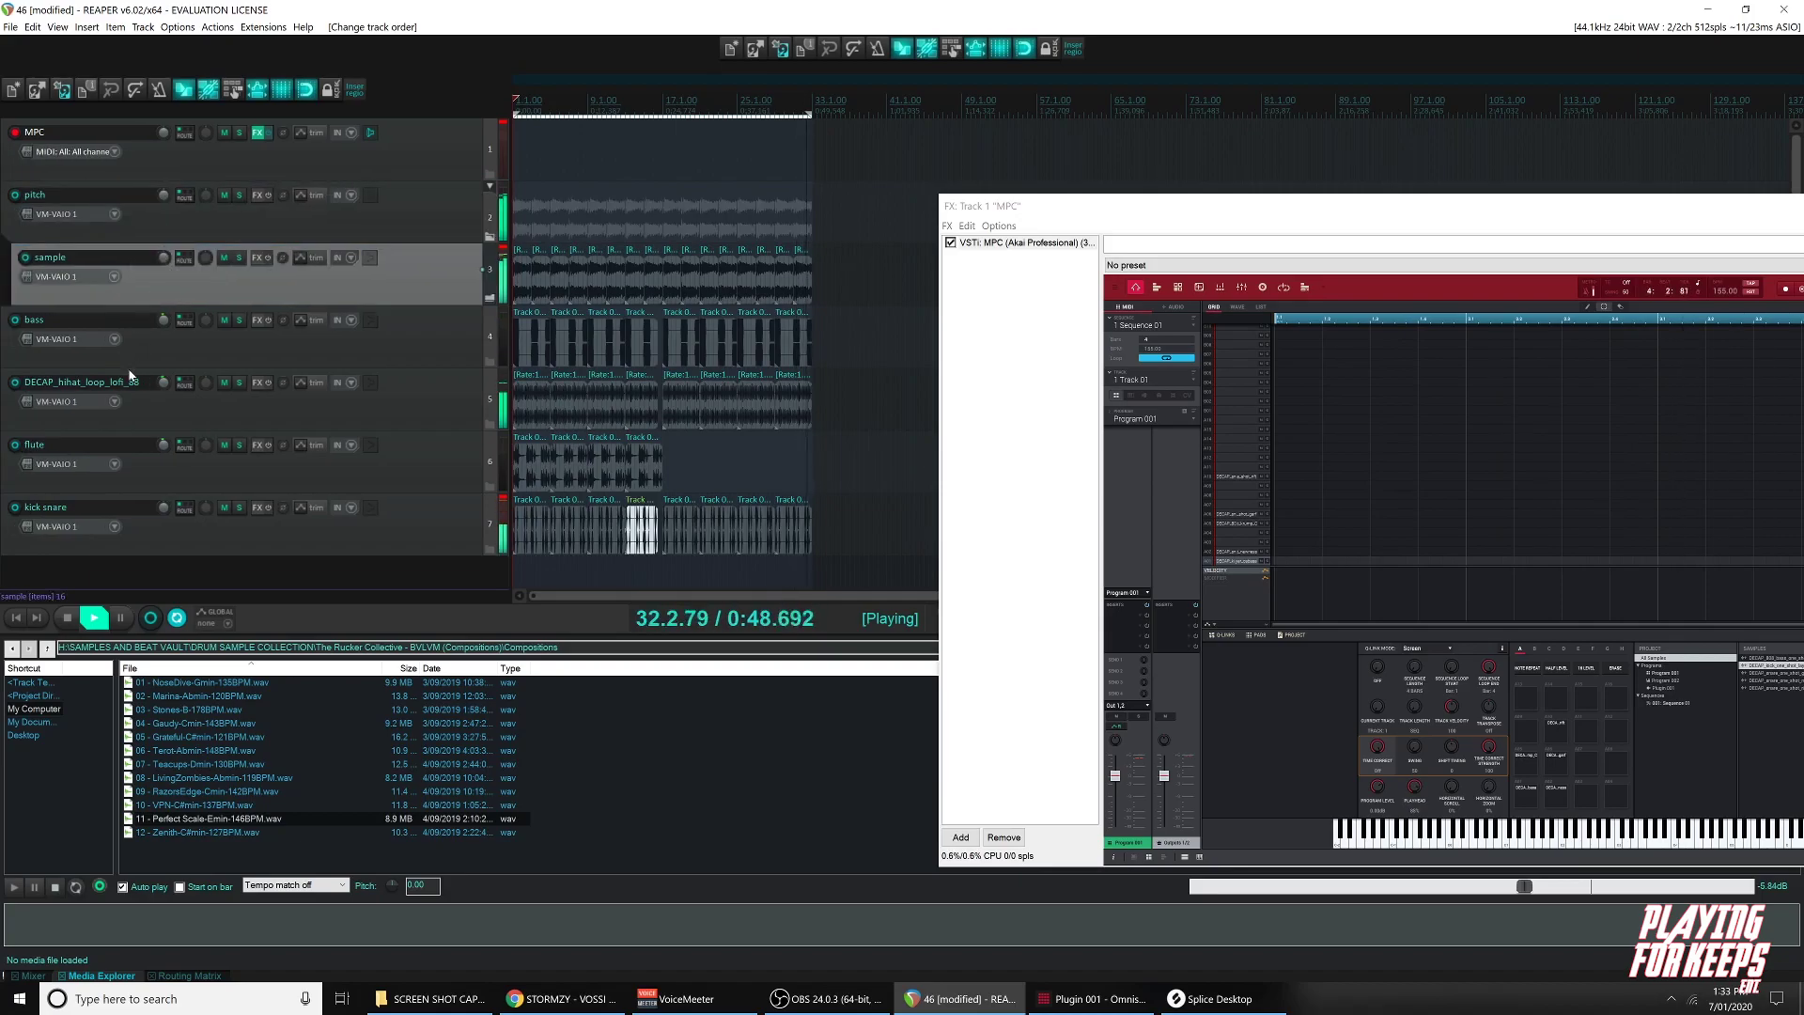
left_click(106, 354)
left_click_drag(177, 337, 224, 379)
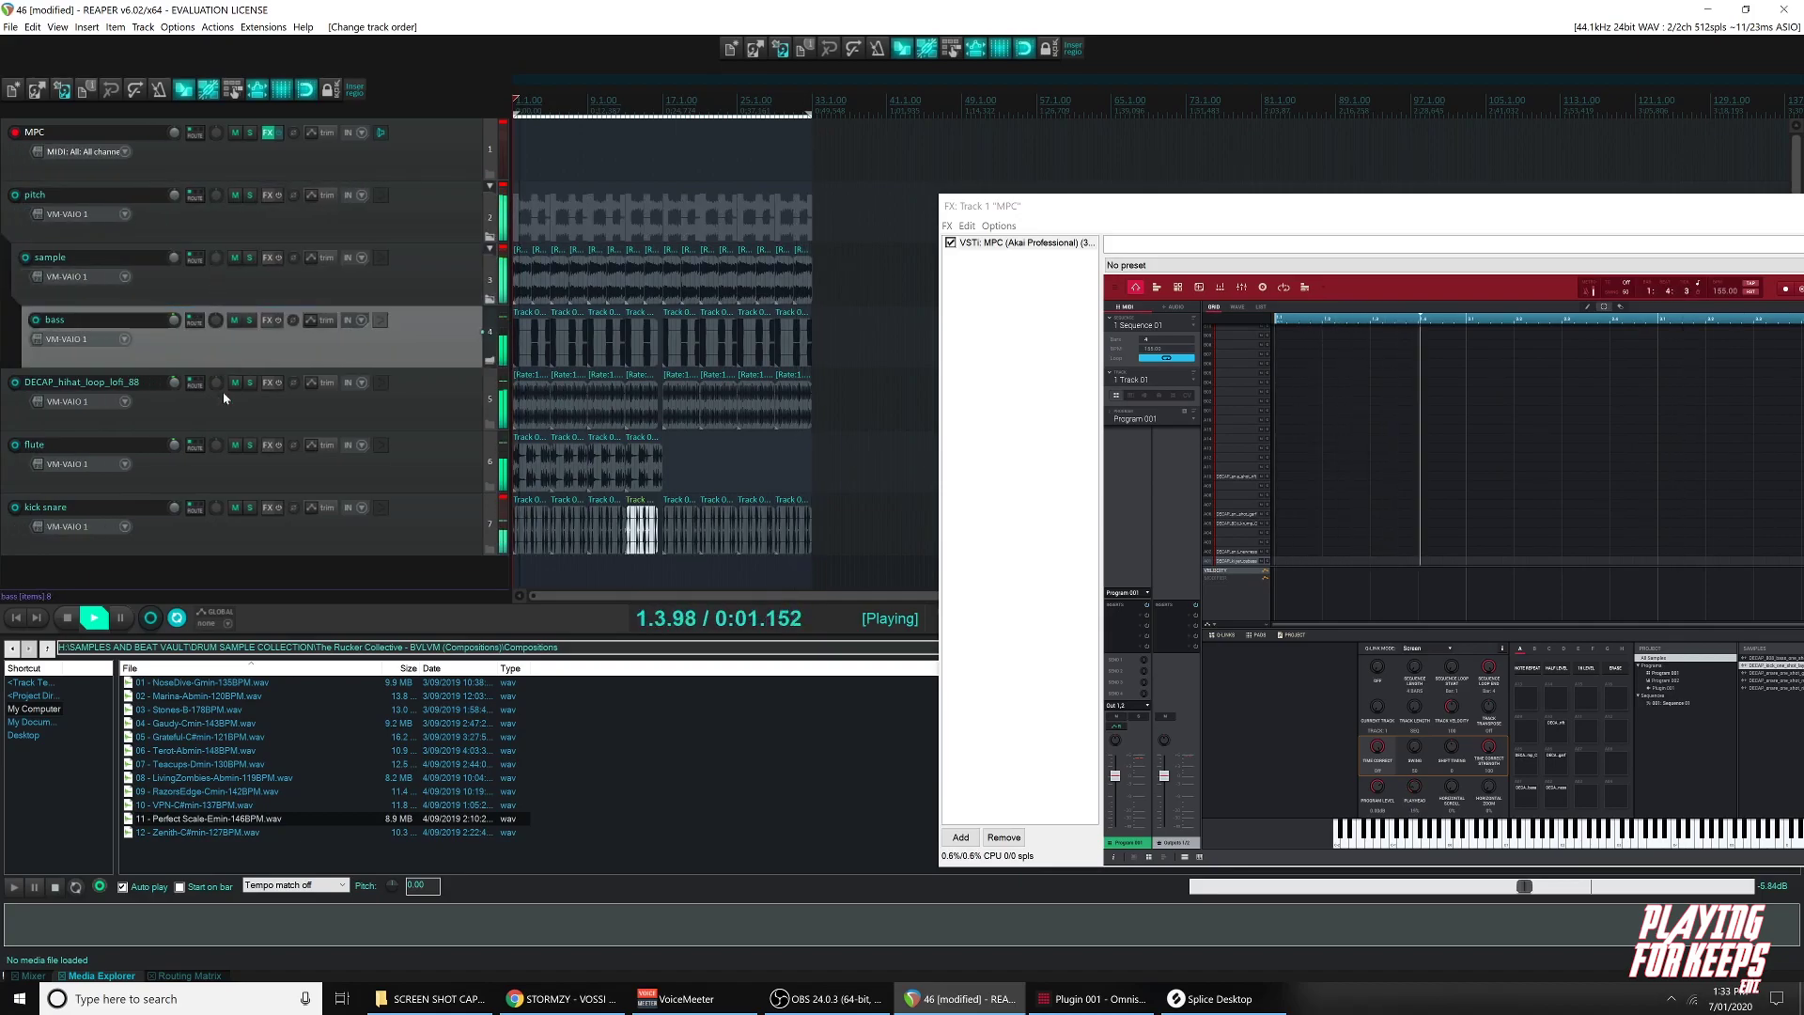
left_click_drag(86, 439, 188, 374)
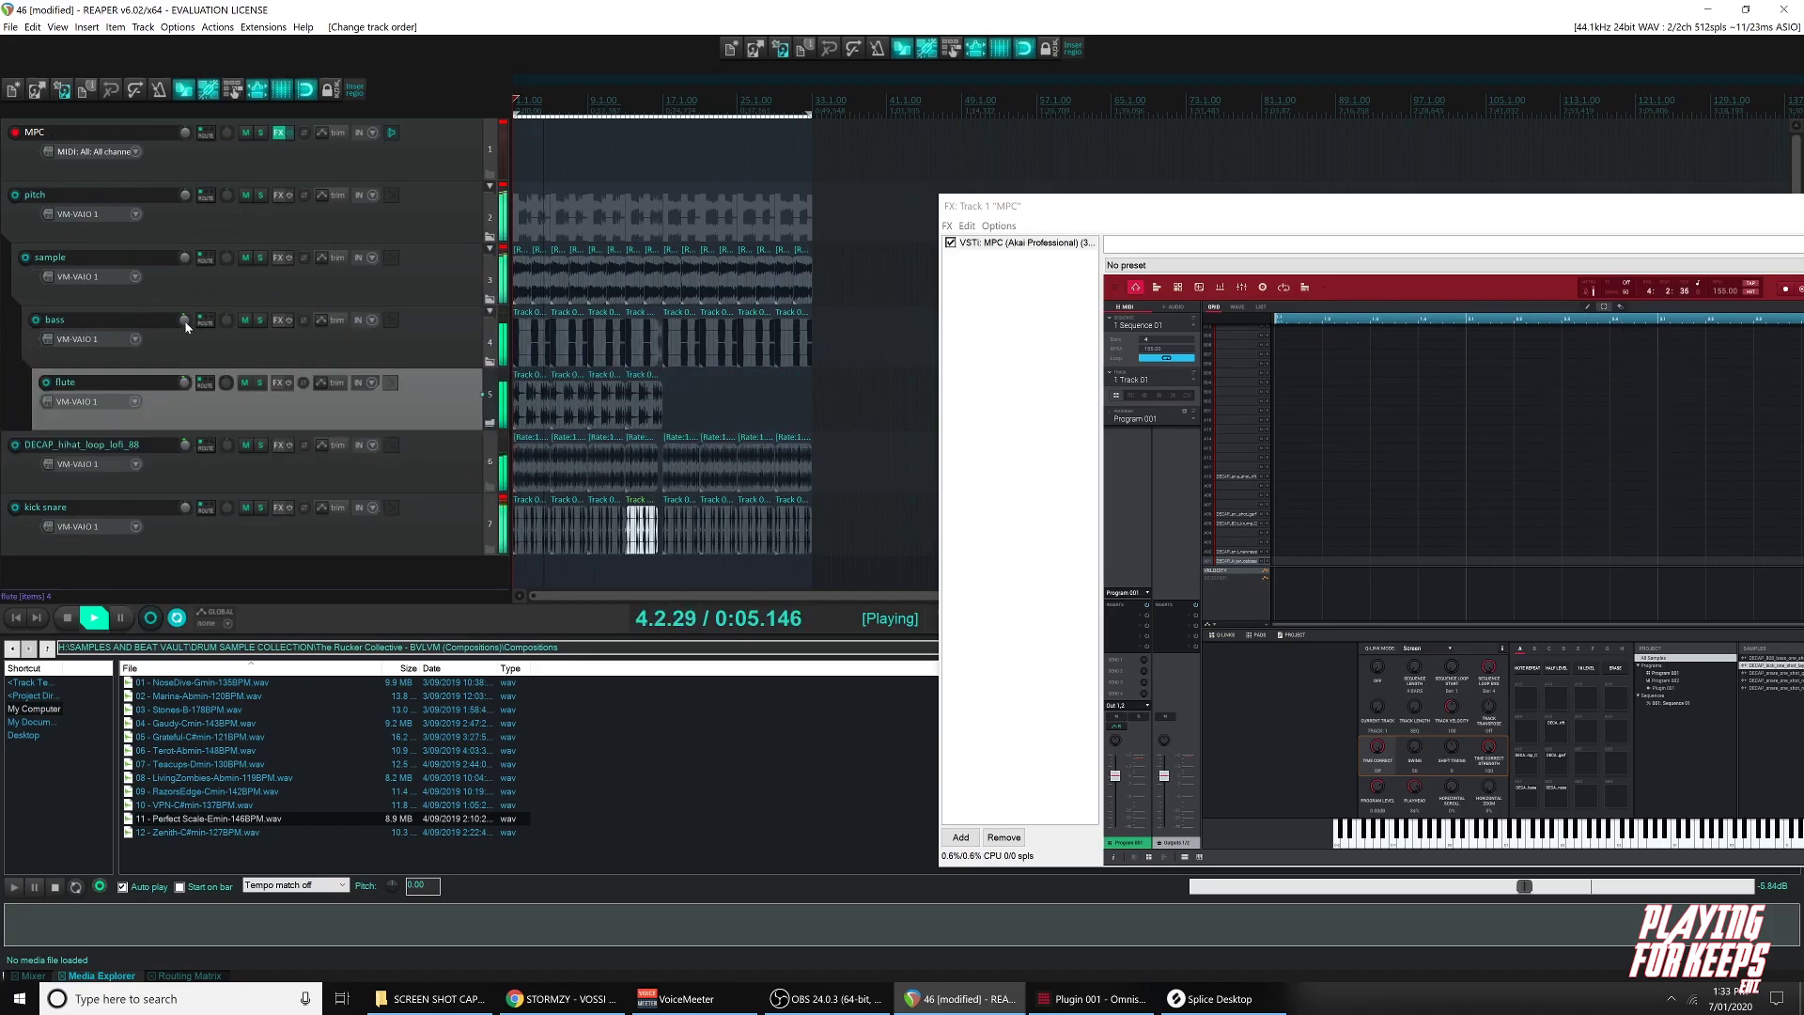
Realign the bass and flute tracks to the same folder level as sample, directly inside the pitch folder.
left_click(432, 359)
left_click_drag(445, 386, 440, 434)
left_click_drag(423, 340, 436, 323)
left_click_drag(393, 383, 422, 350)
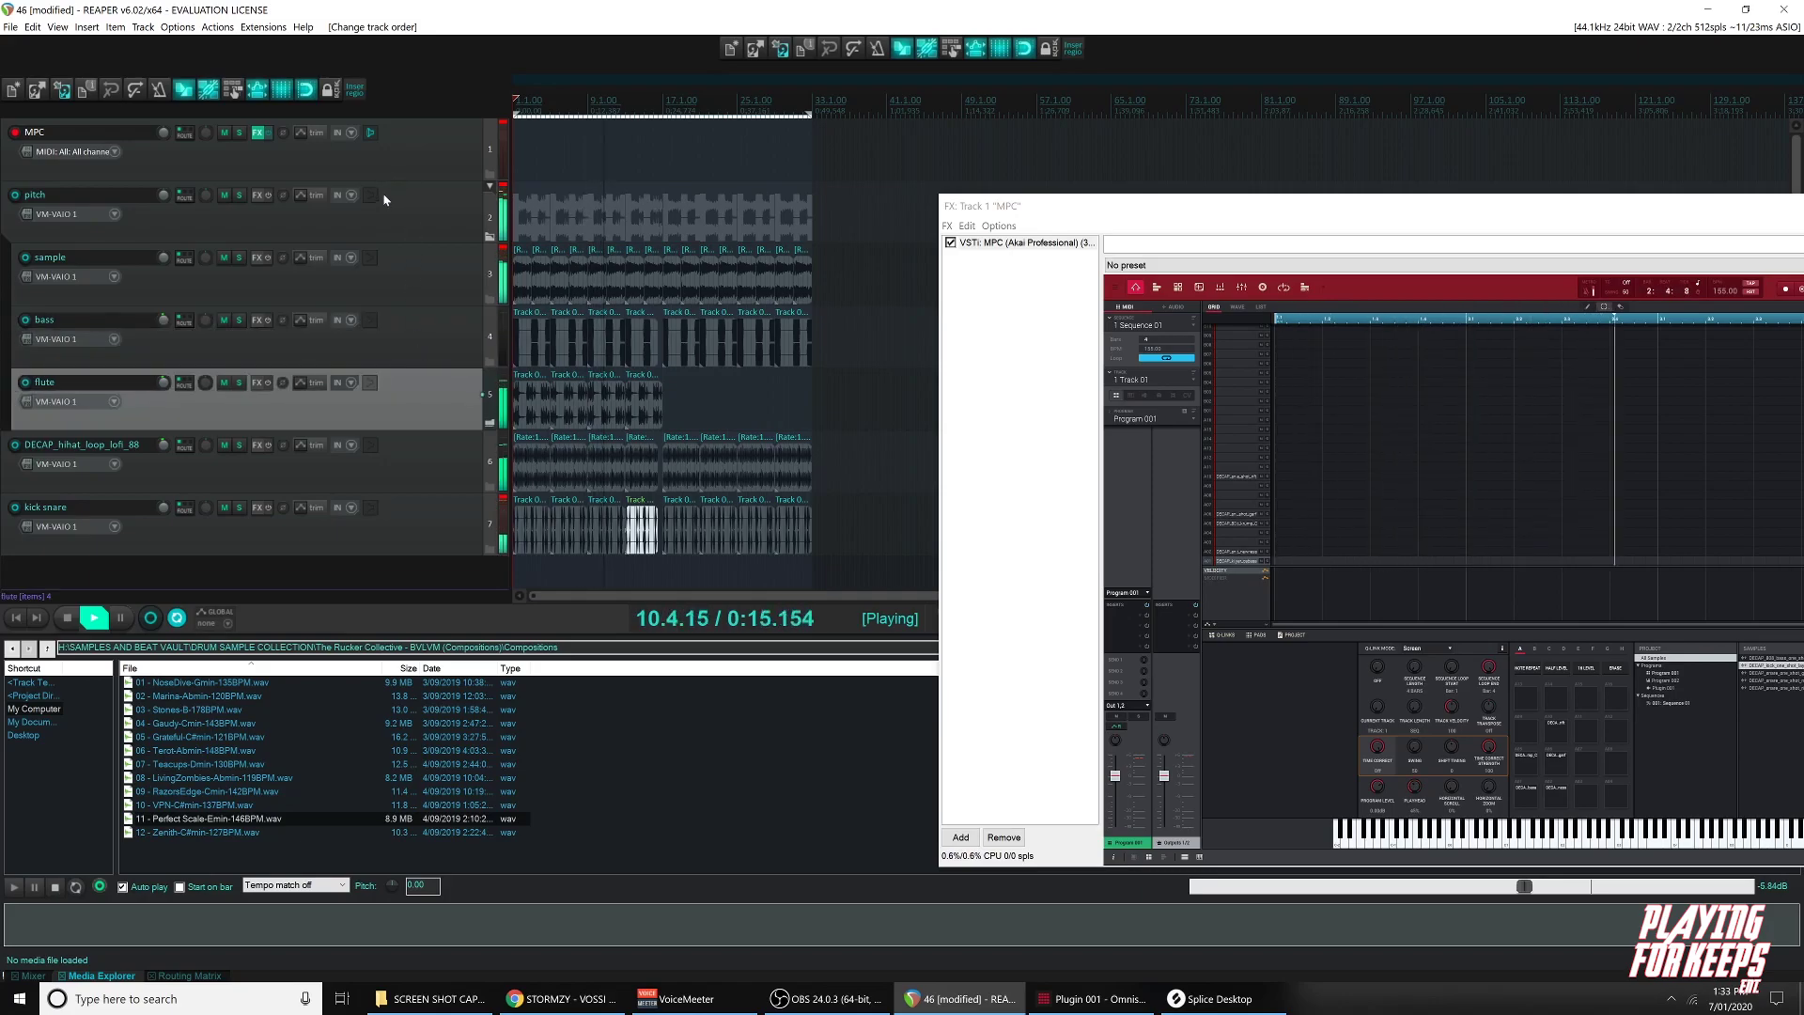
Add the SoundShifter Pitch Stereo effect to the pitch folder track and adjust its pitch shift.
left_click(258, 196)
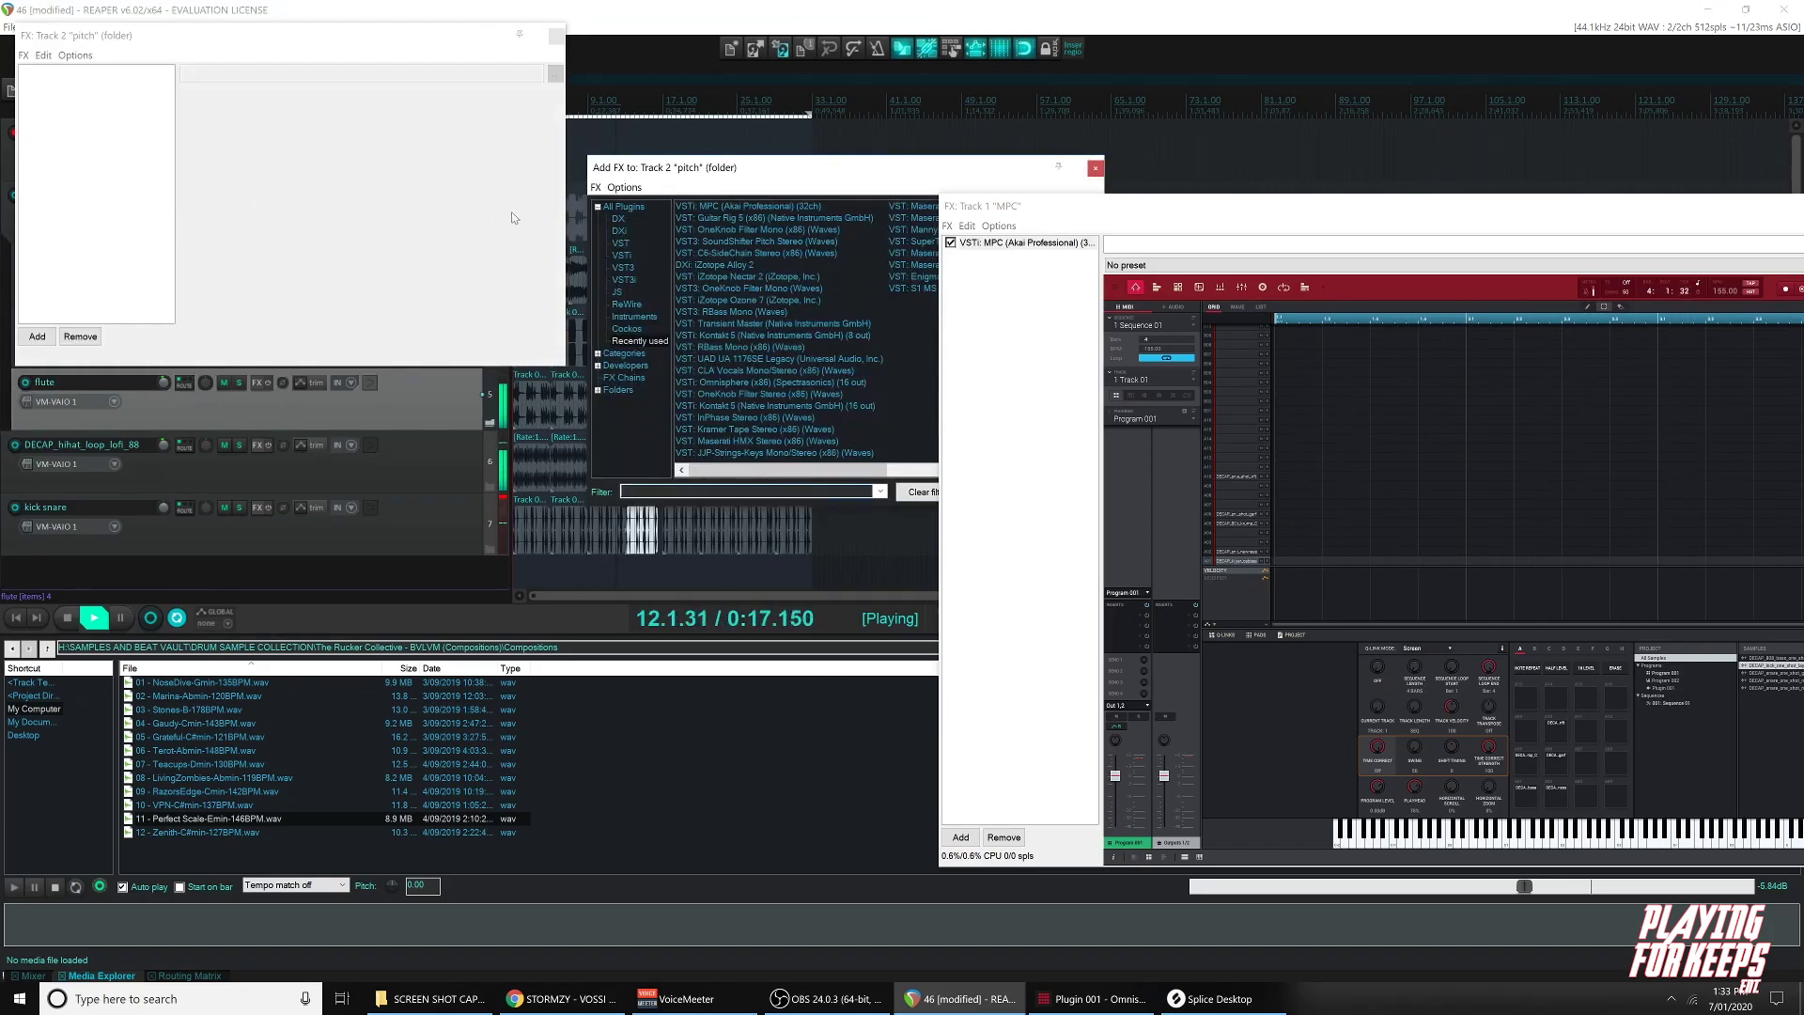
left_click_drag(745, 241, 620, 266)
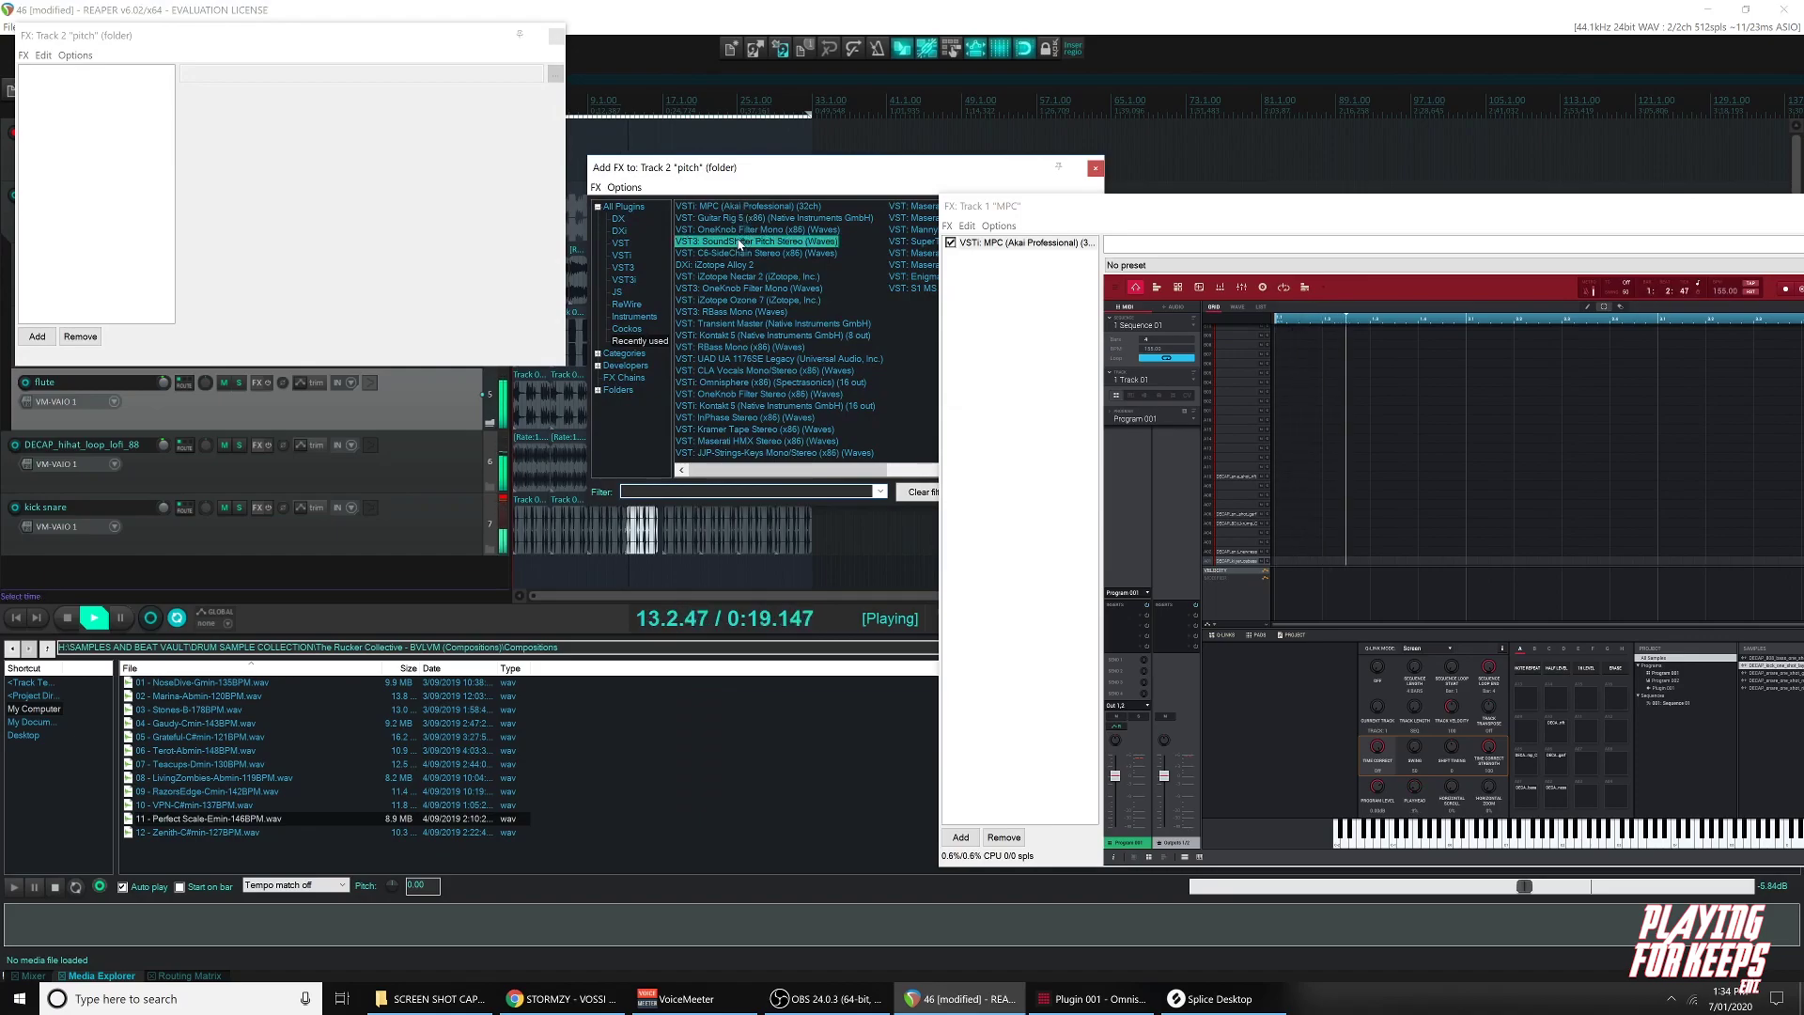
left_click_drag(489, 268, 461, 266)
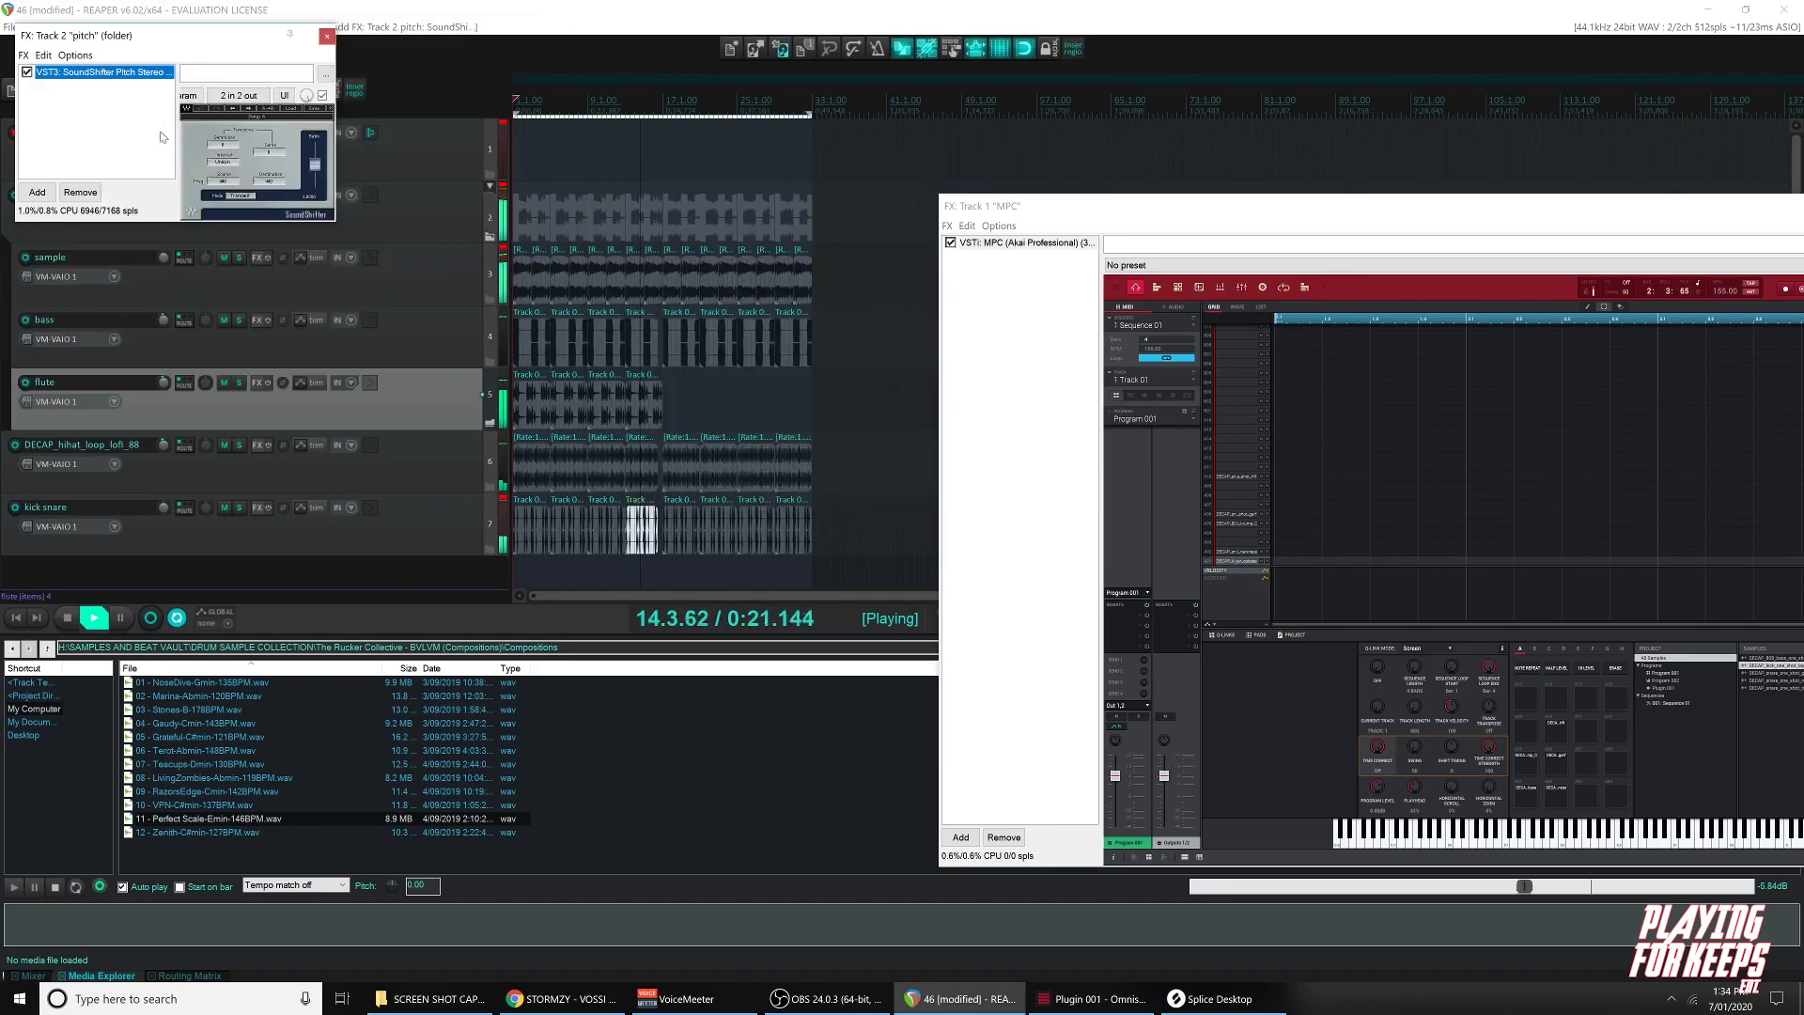
left_click_drag(223, 144, 223, 151)
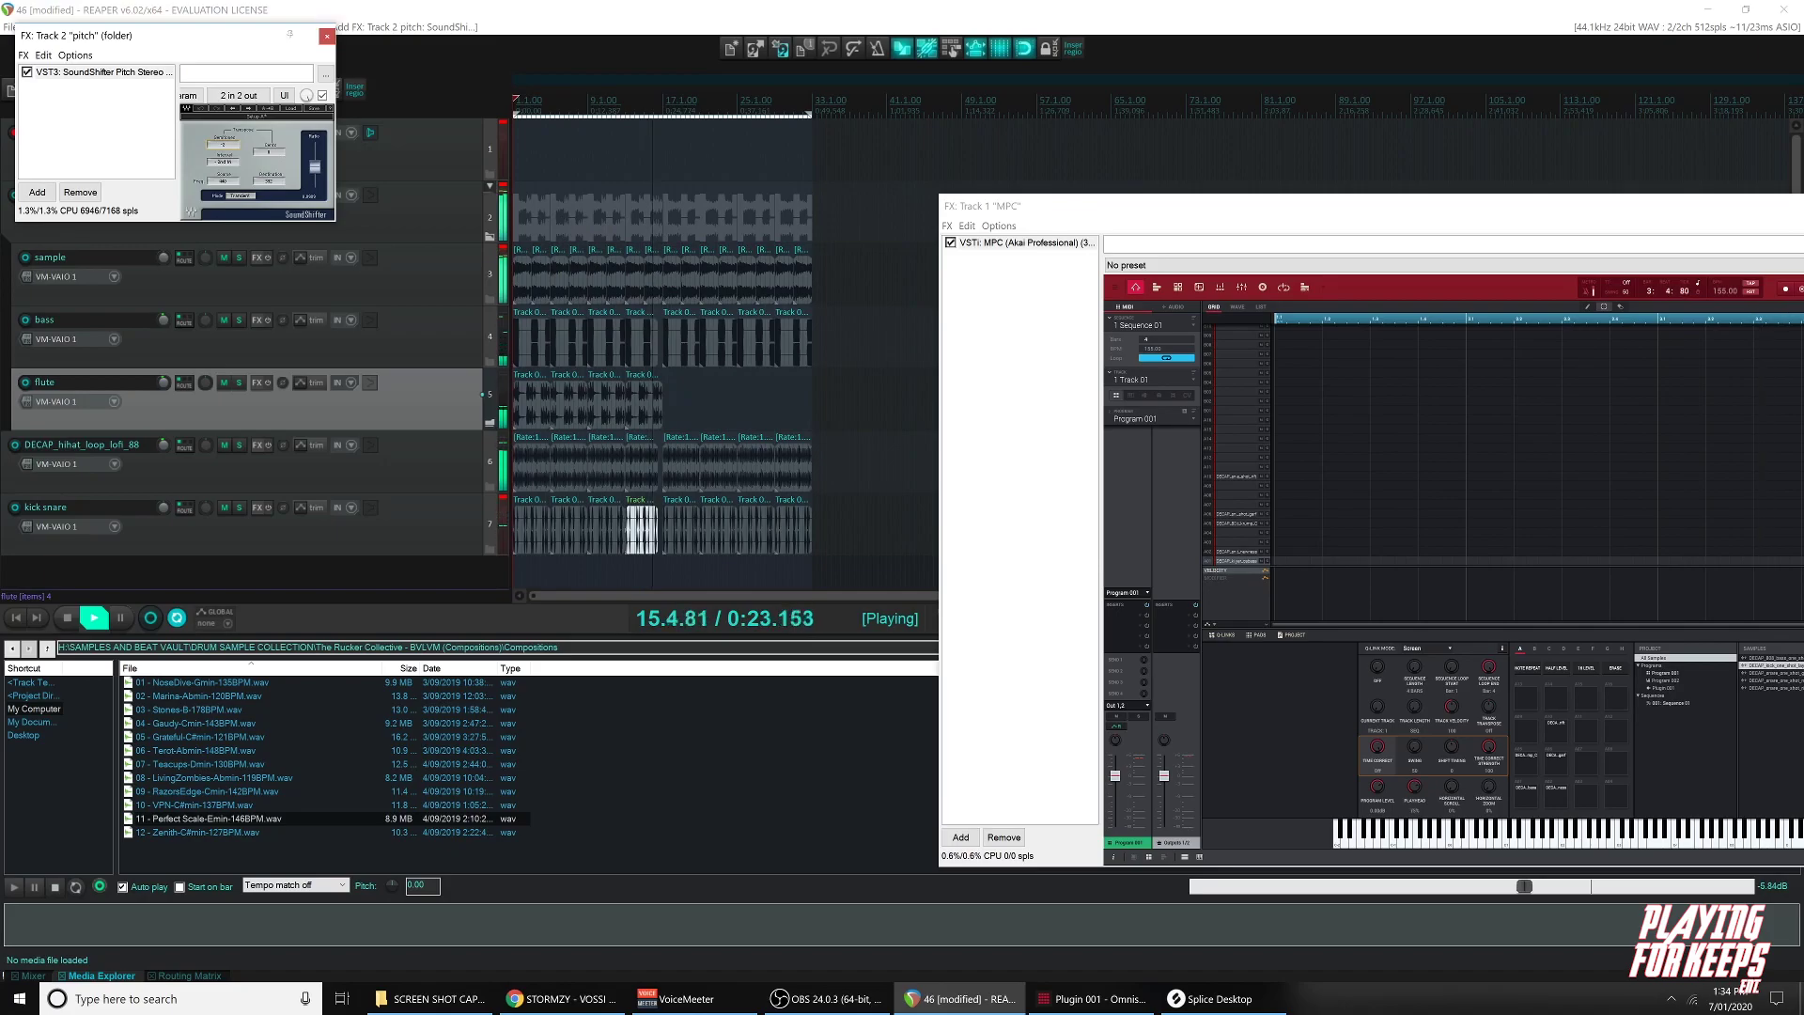
left_click_drag(134, 37, 932, 192)
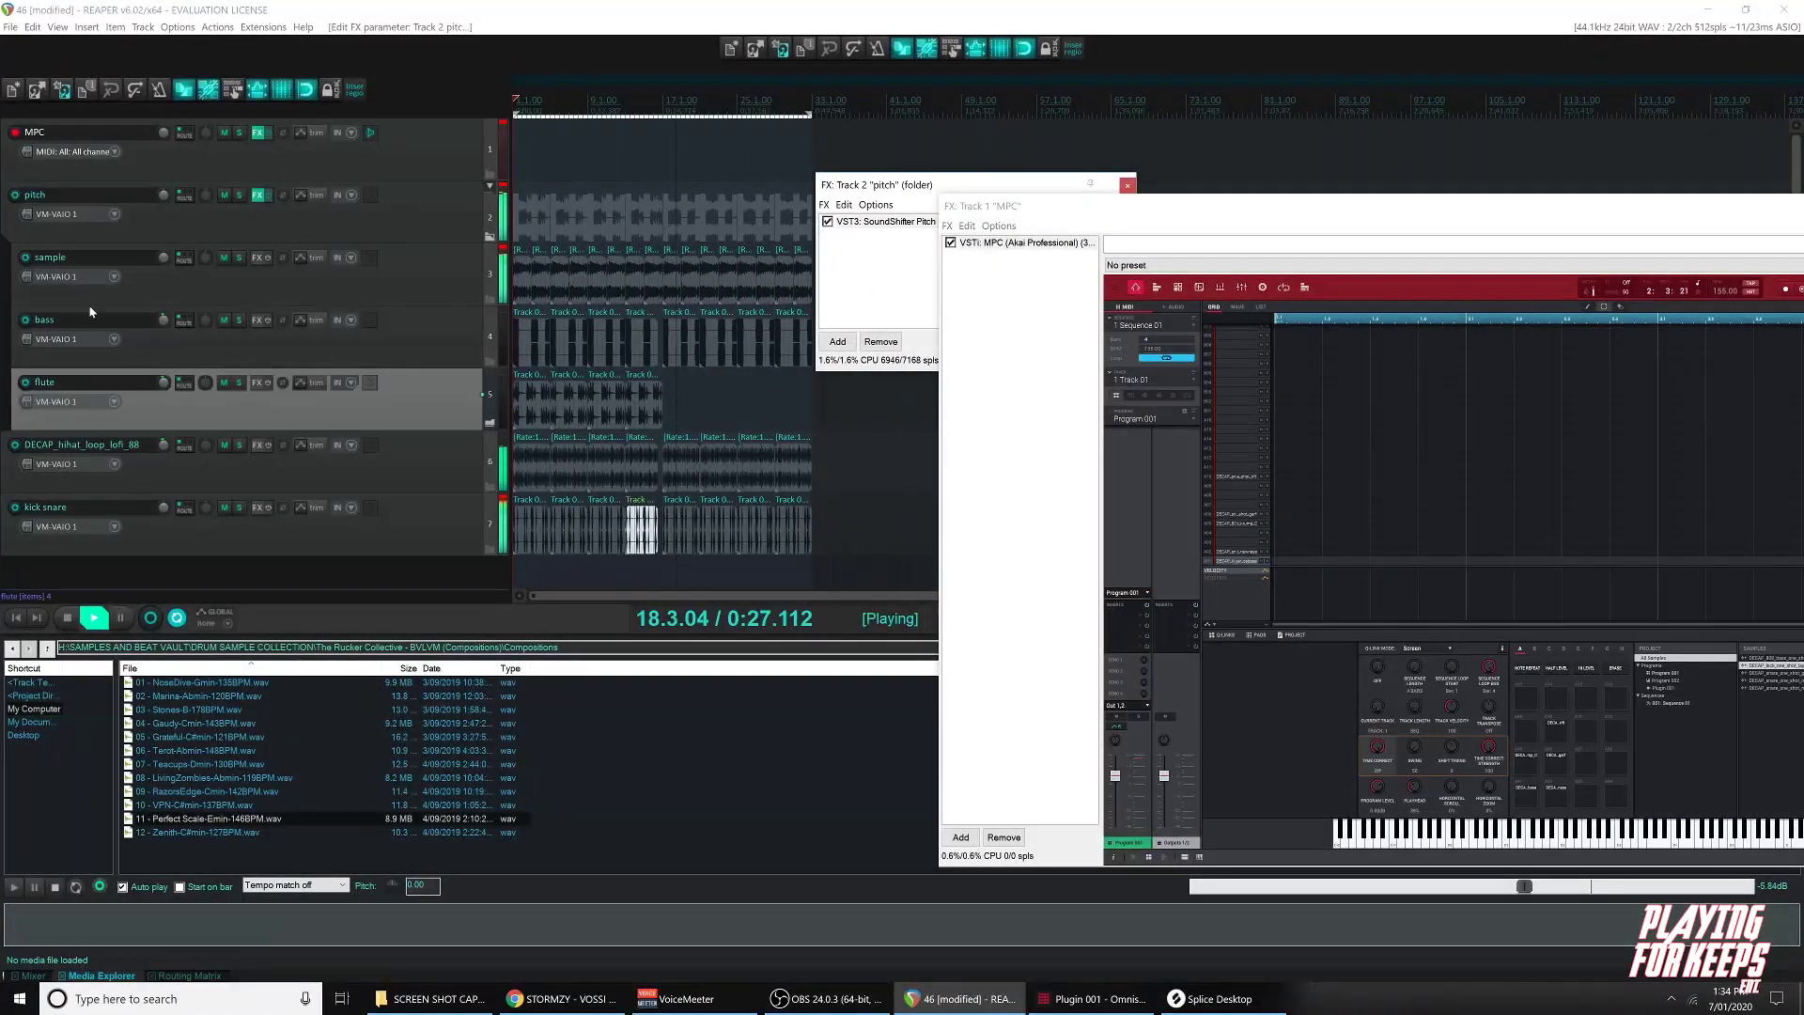
Set the bass track's volume to -8.81 dB and restart playback from the beginning.
left_click(215, 347)
left_click_drag(162, 320, 162, 321)
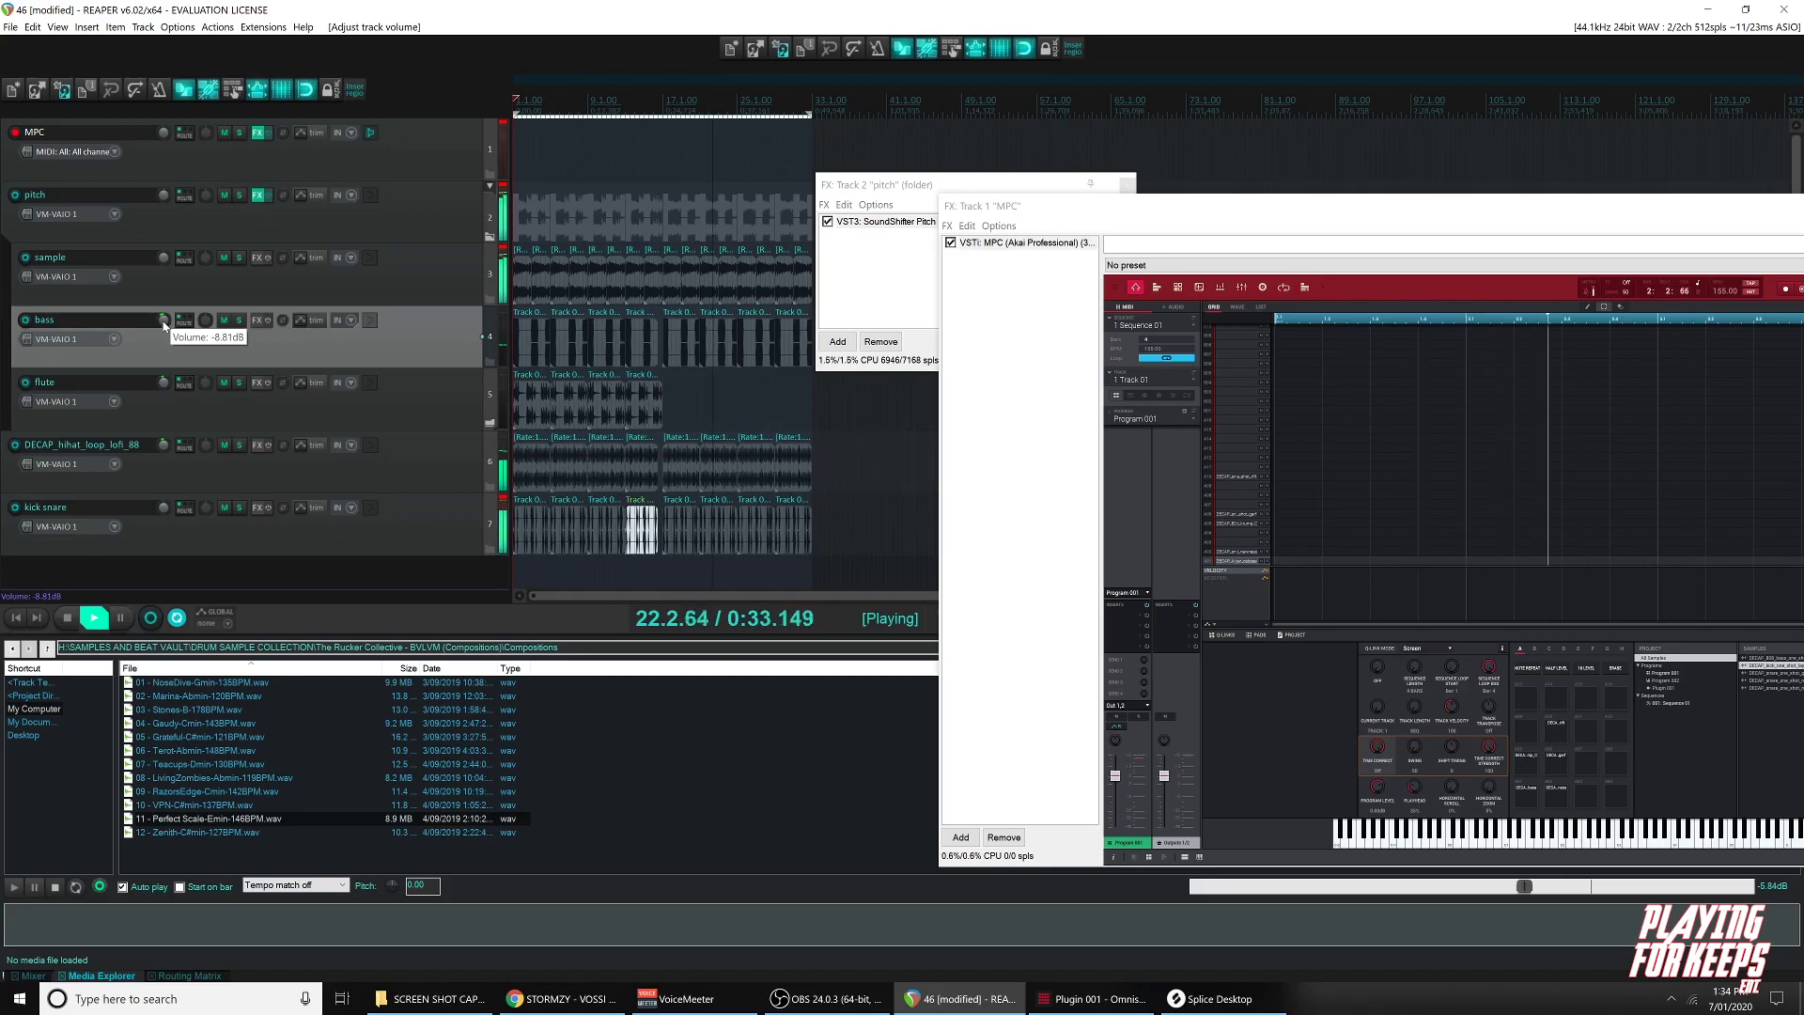
left_click_drag(944, 179, 969, 118)
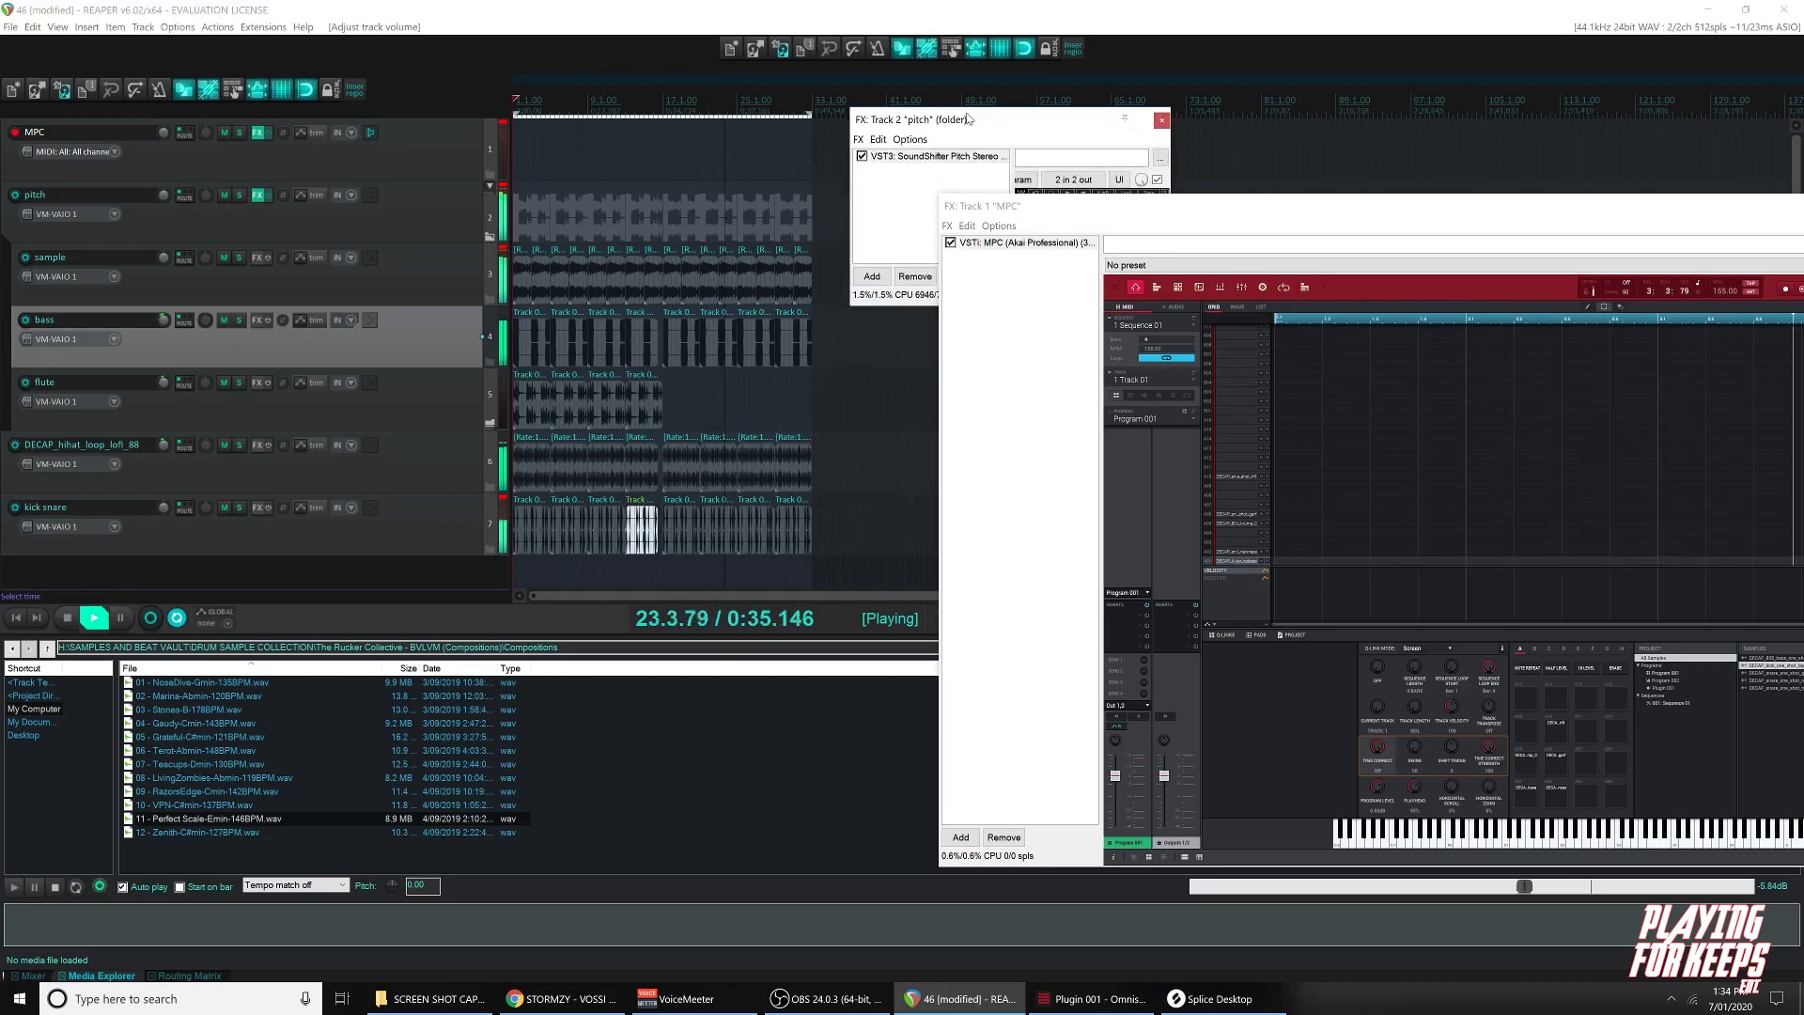
key("space")
key("space")
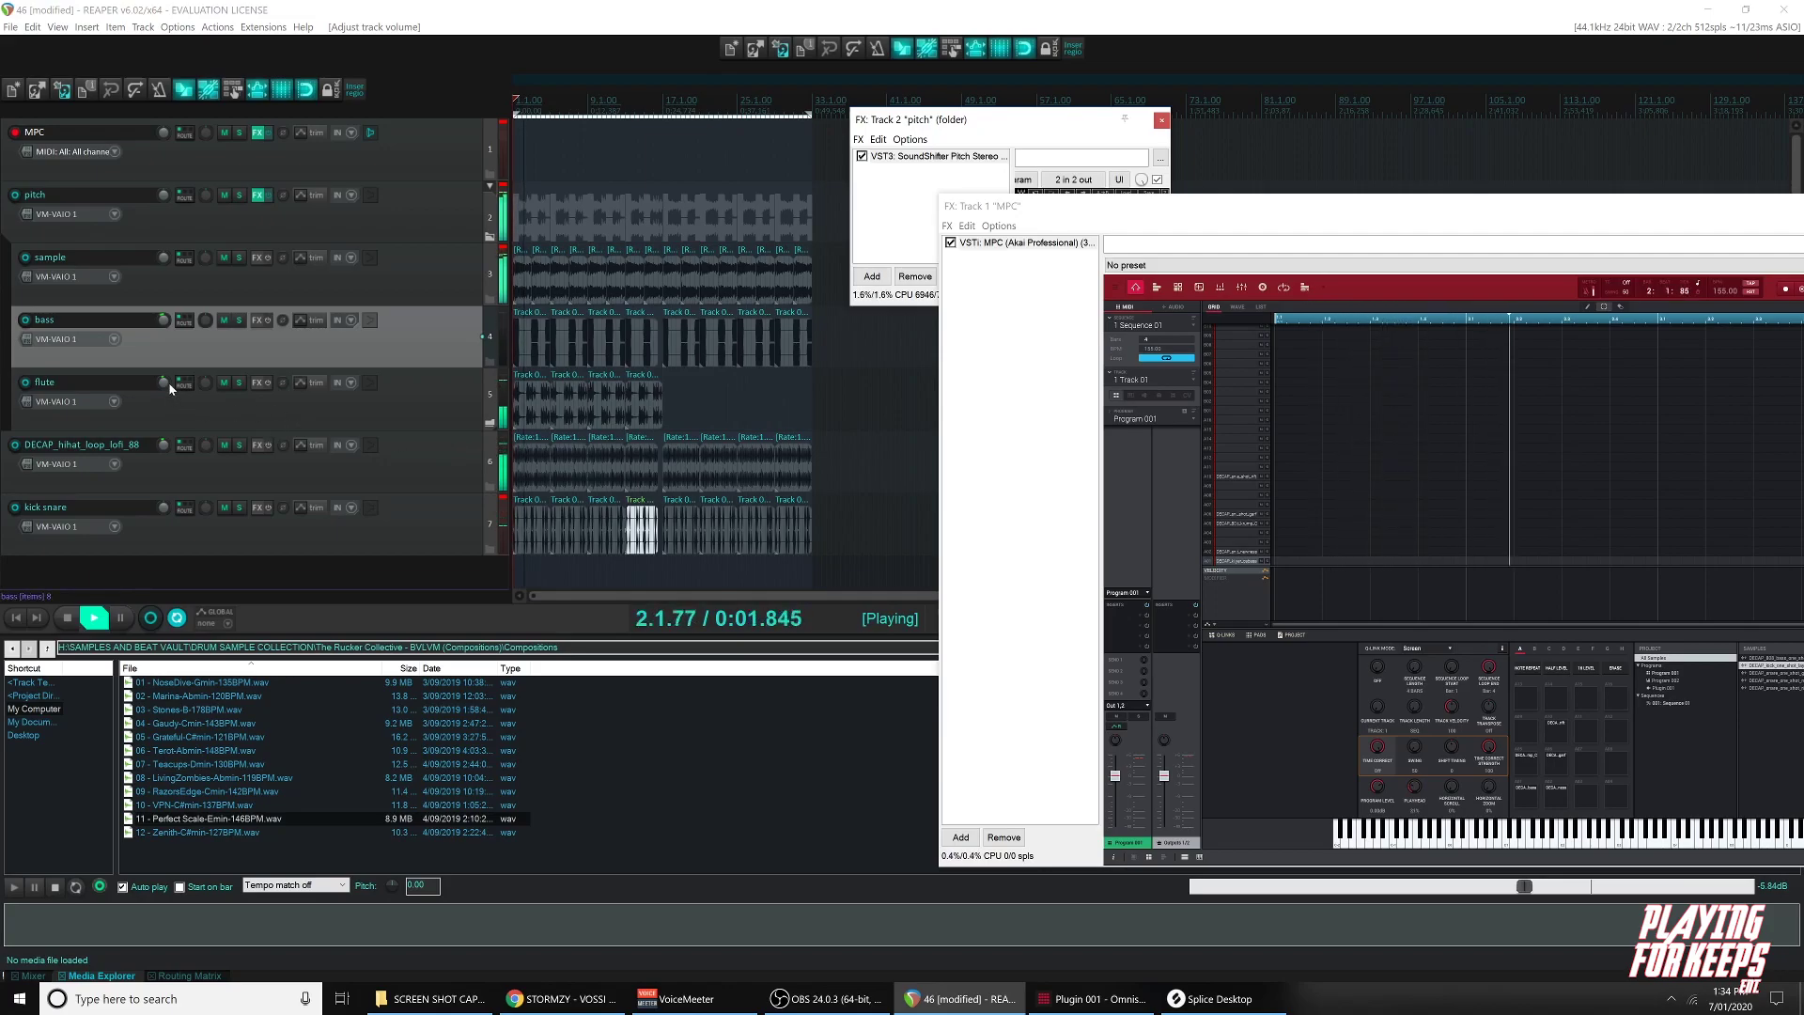
mouse_move(163, 383)
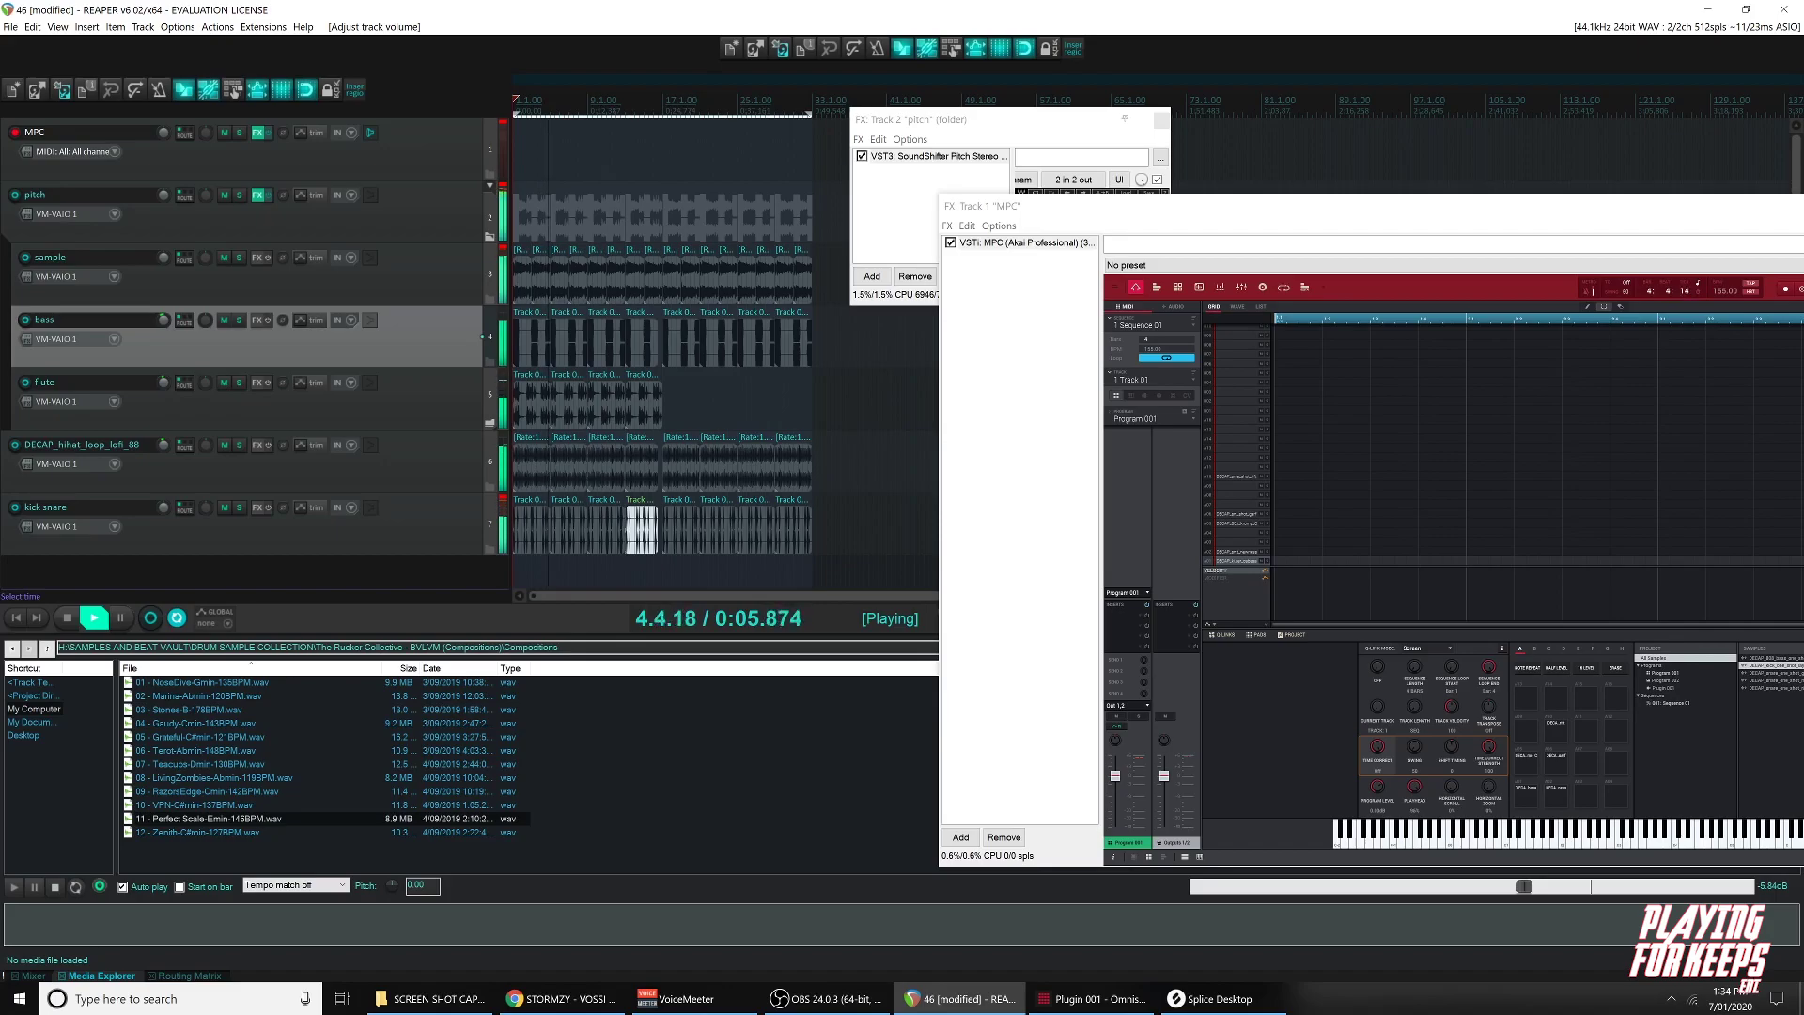
Bring the pitch track's SoundShifter into view and change its pitch-shift amount.
left_click(938, 162)
left_click_drag(902, 119, 671, 141)
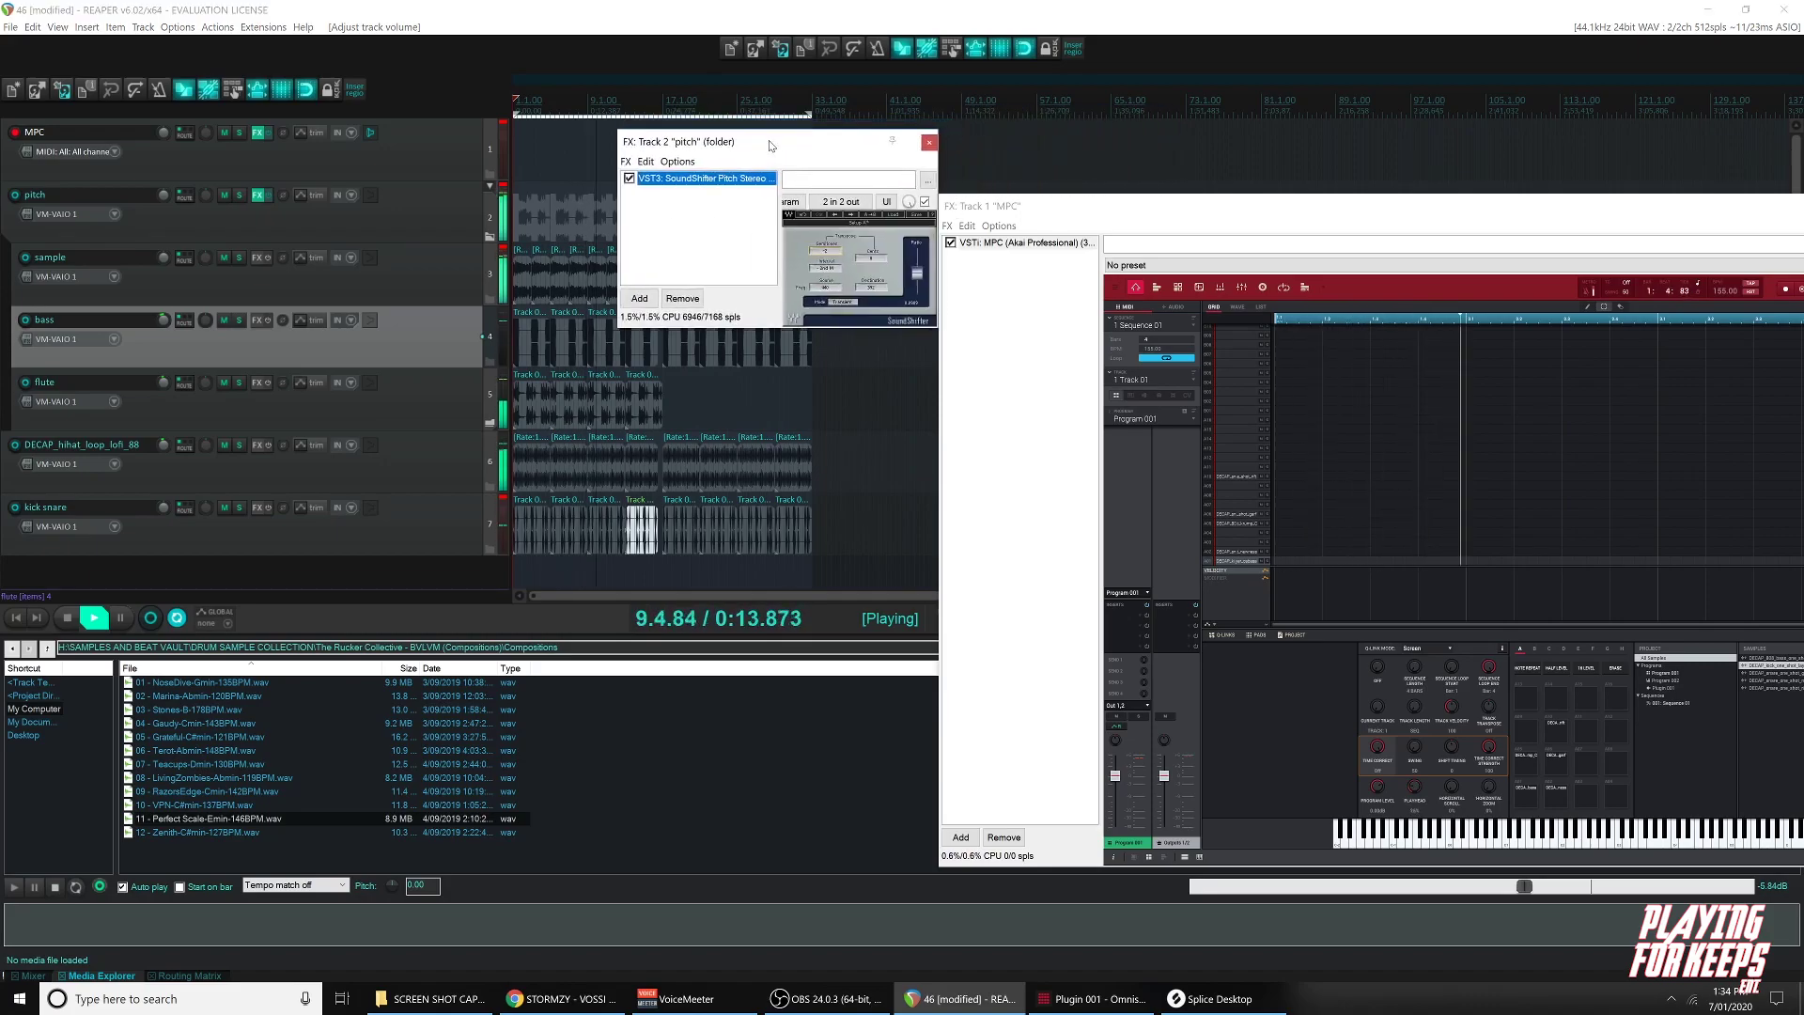
left_click(818, 252)
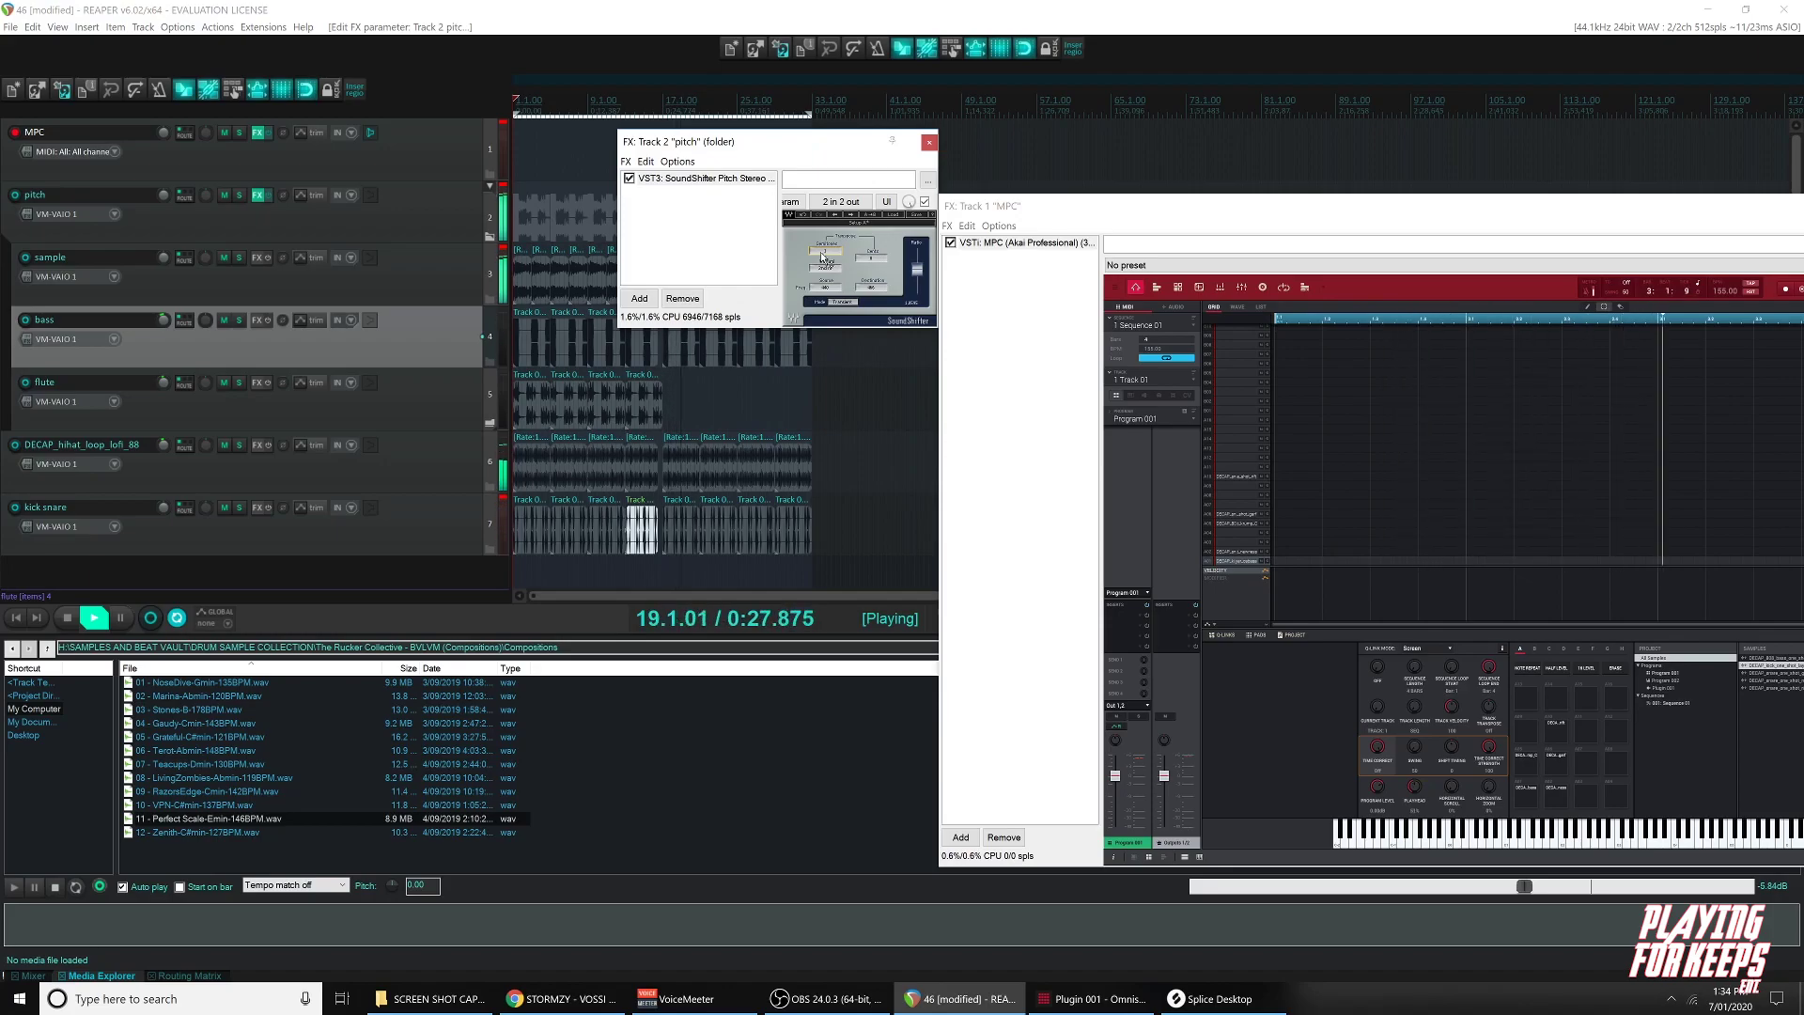
Fine-tune the volumes of the bass and kick snare tracks and select the sample track.
left_click_drag(164, 319, 164, 329)
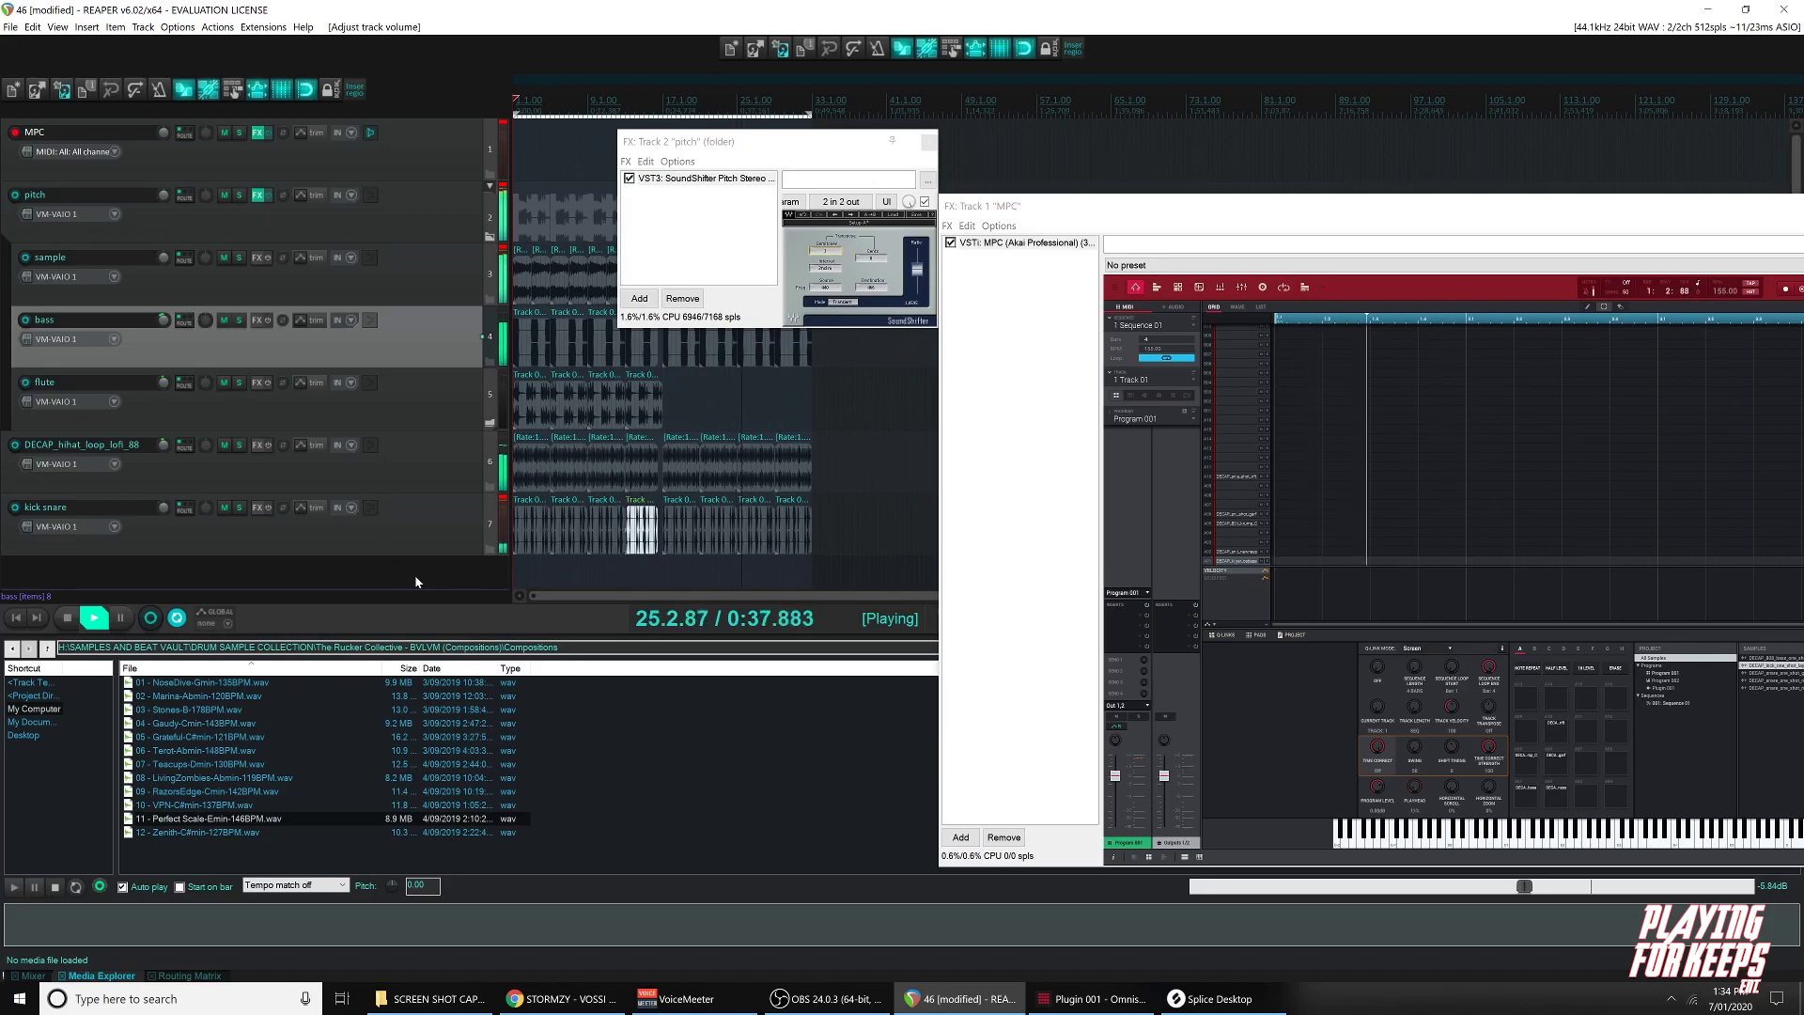
left_click(163, 507)
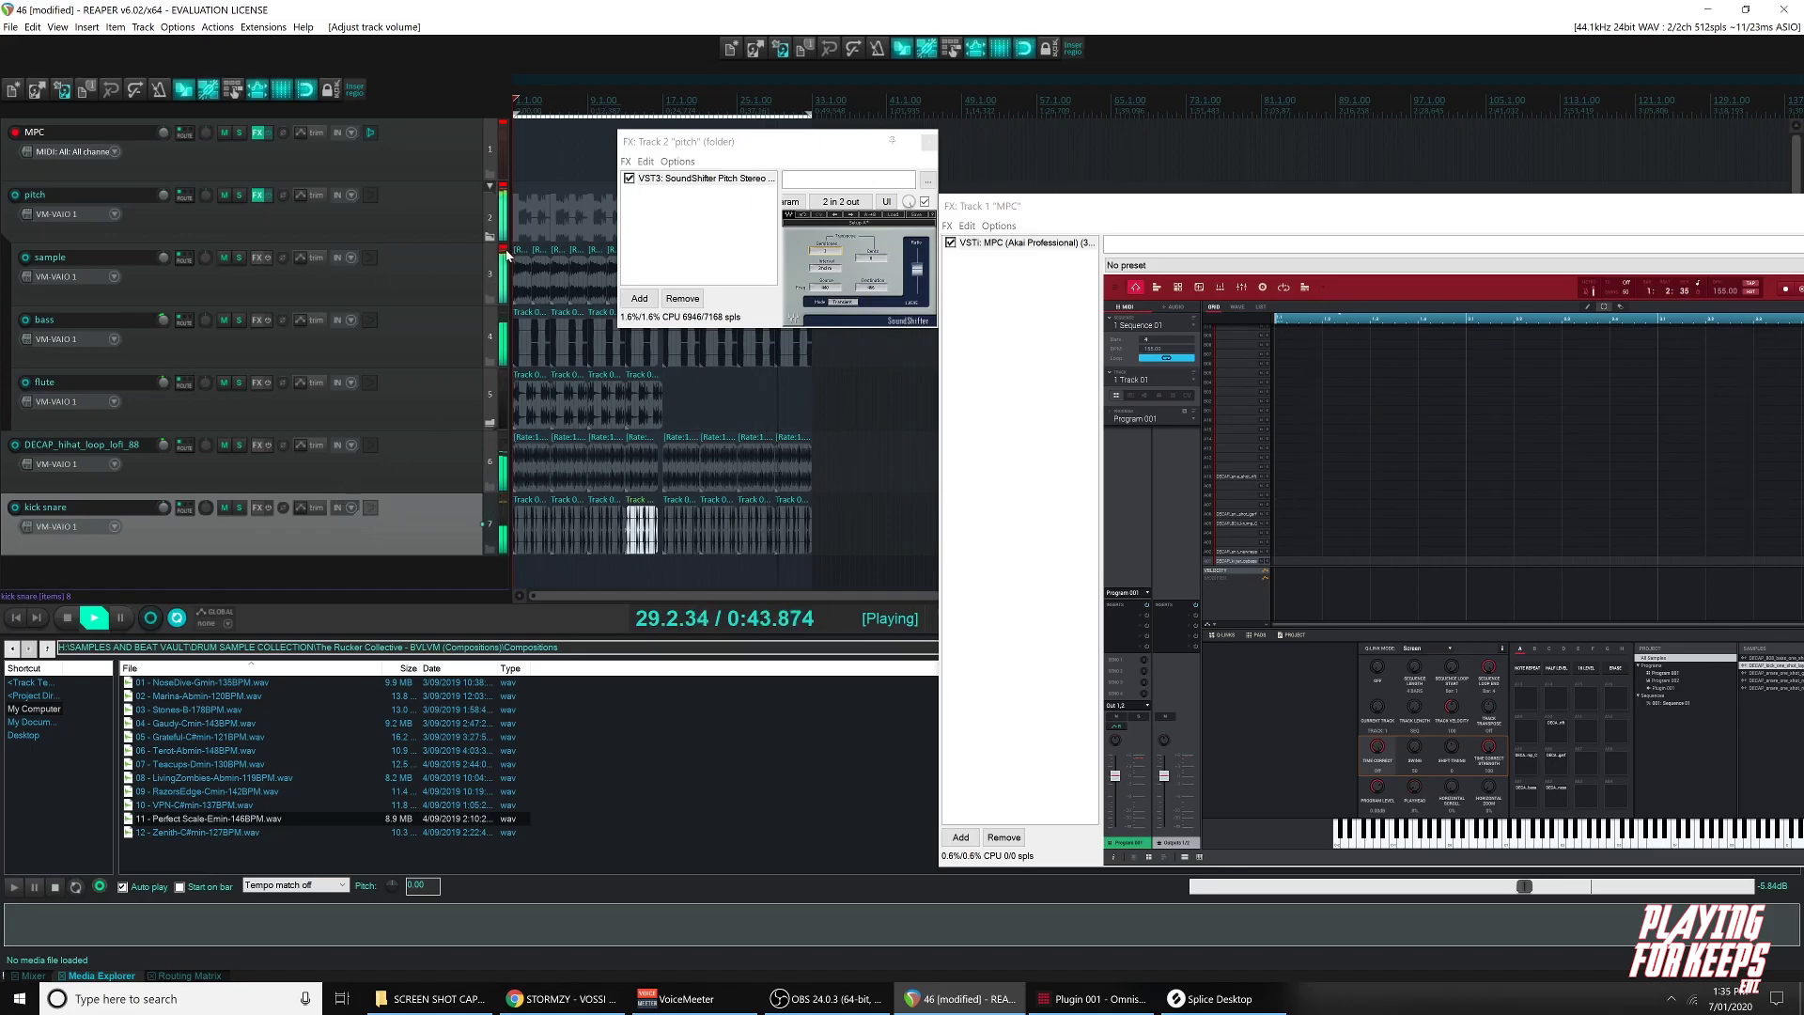
left_click(417, 264)
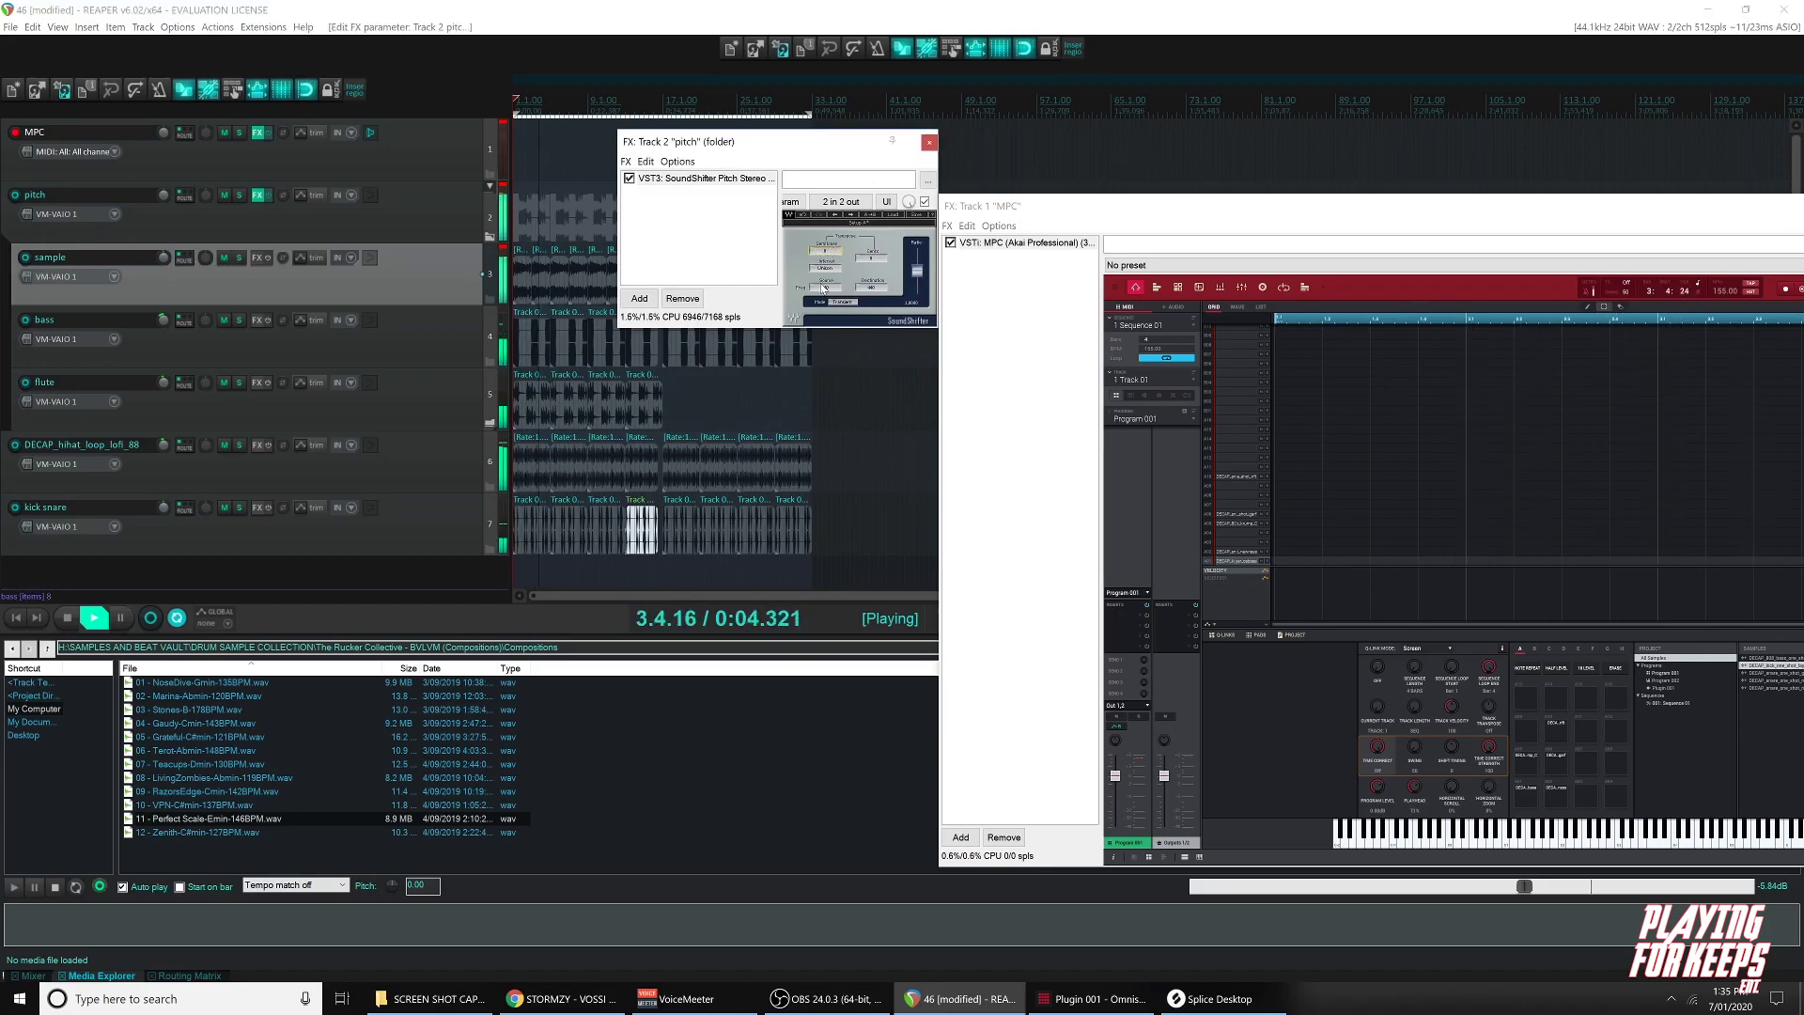
Restart playback from the beginning and close the pitch track's effects window.
key("space")
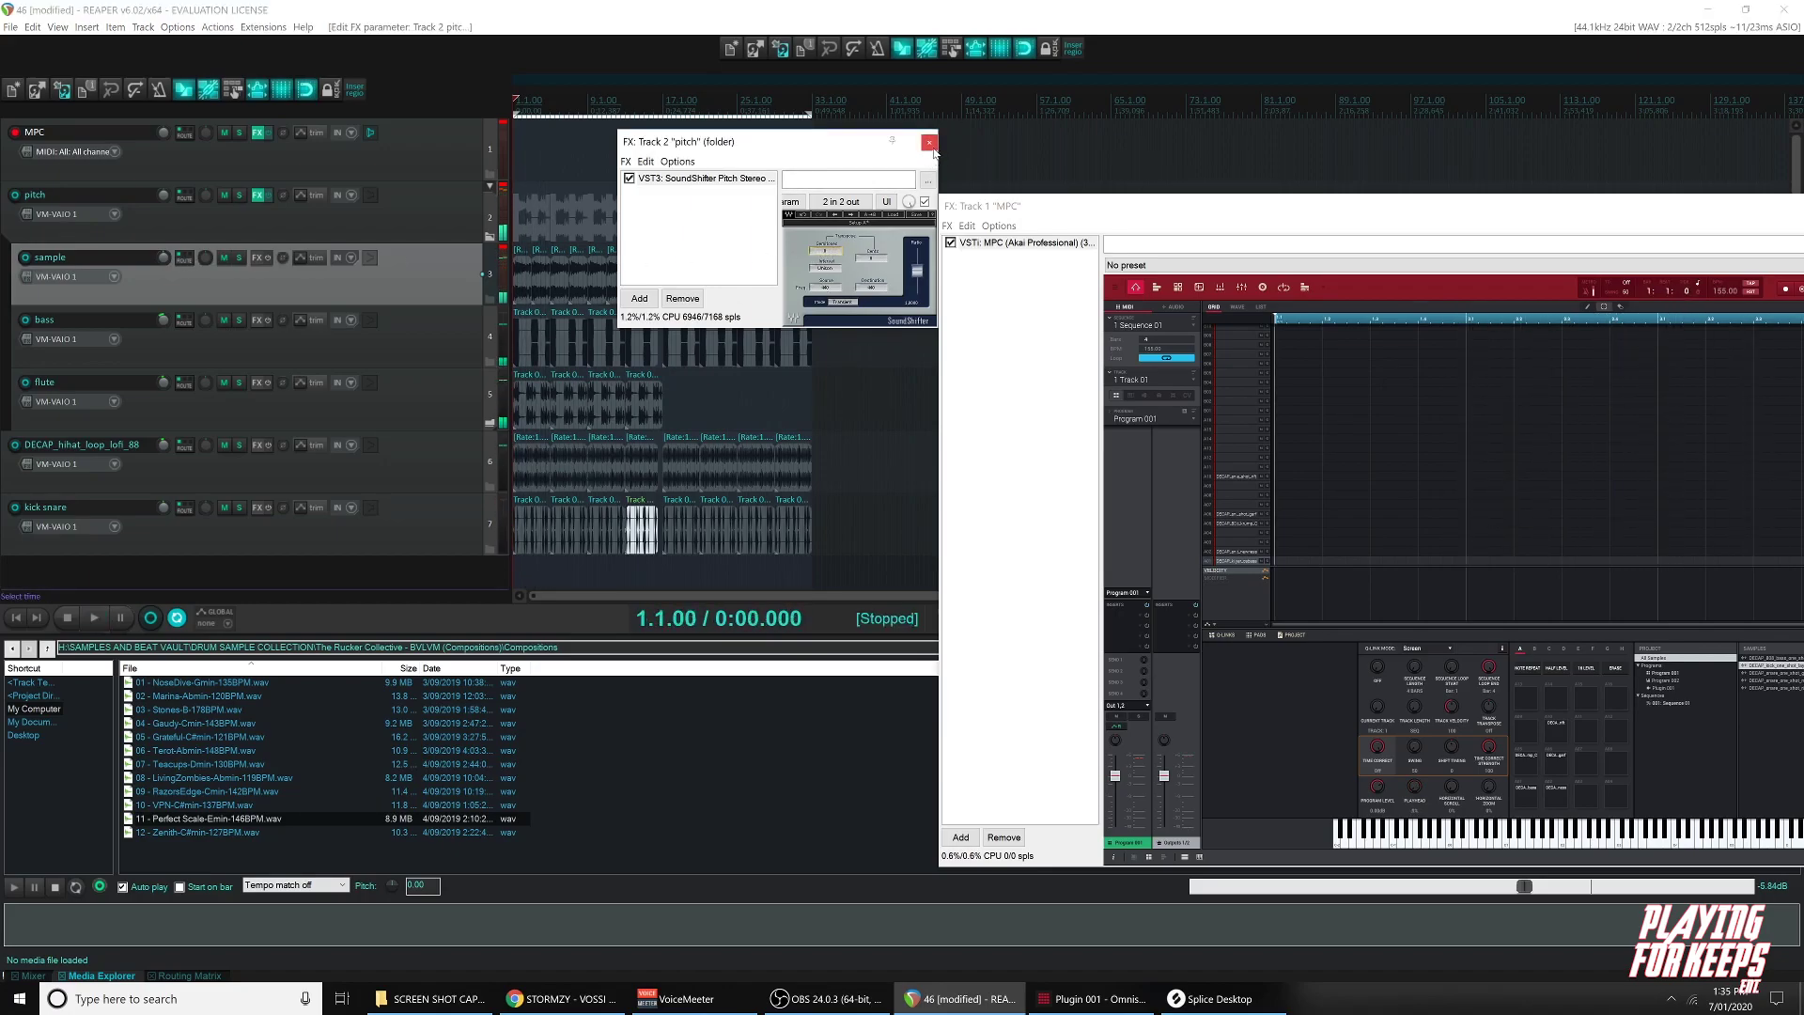
key("space")
left_click(929, 142)
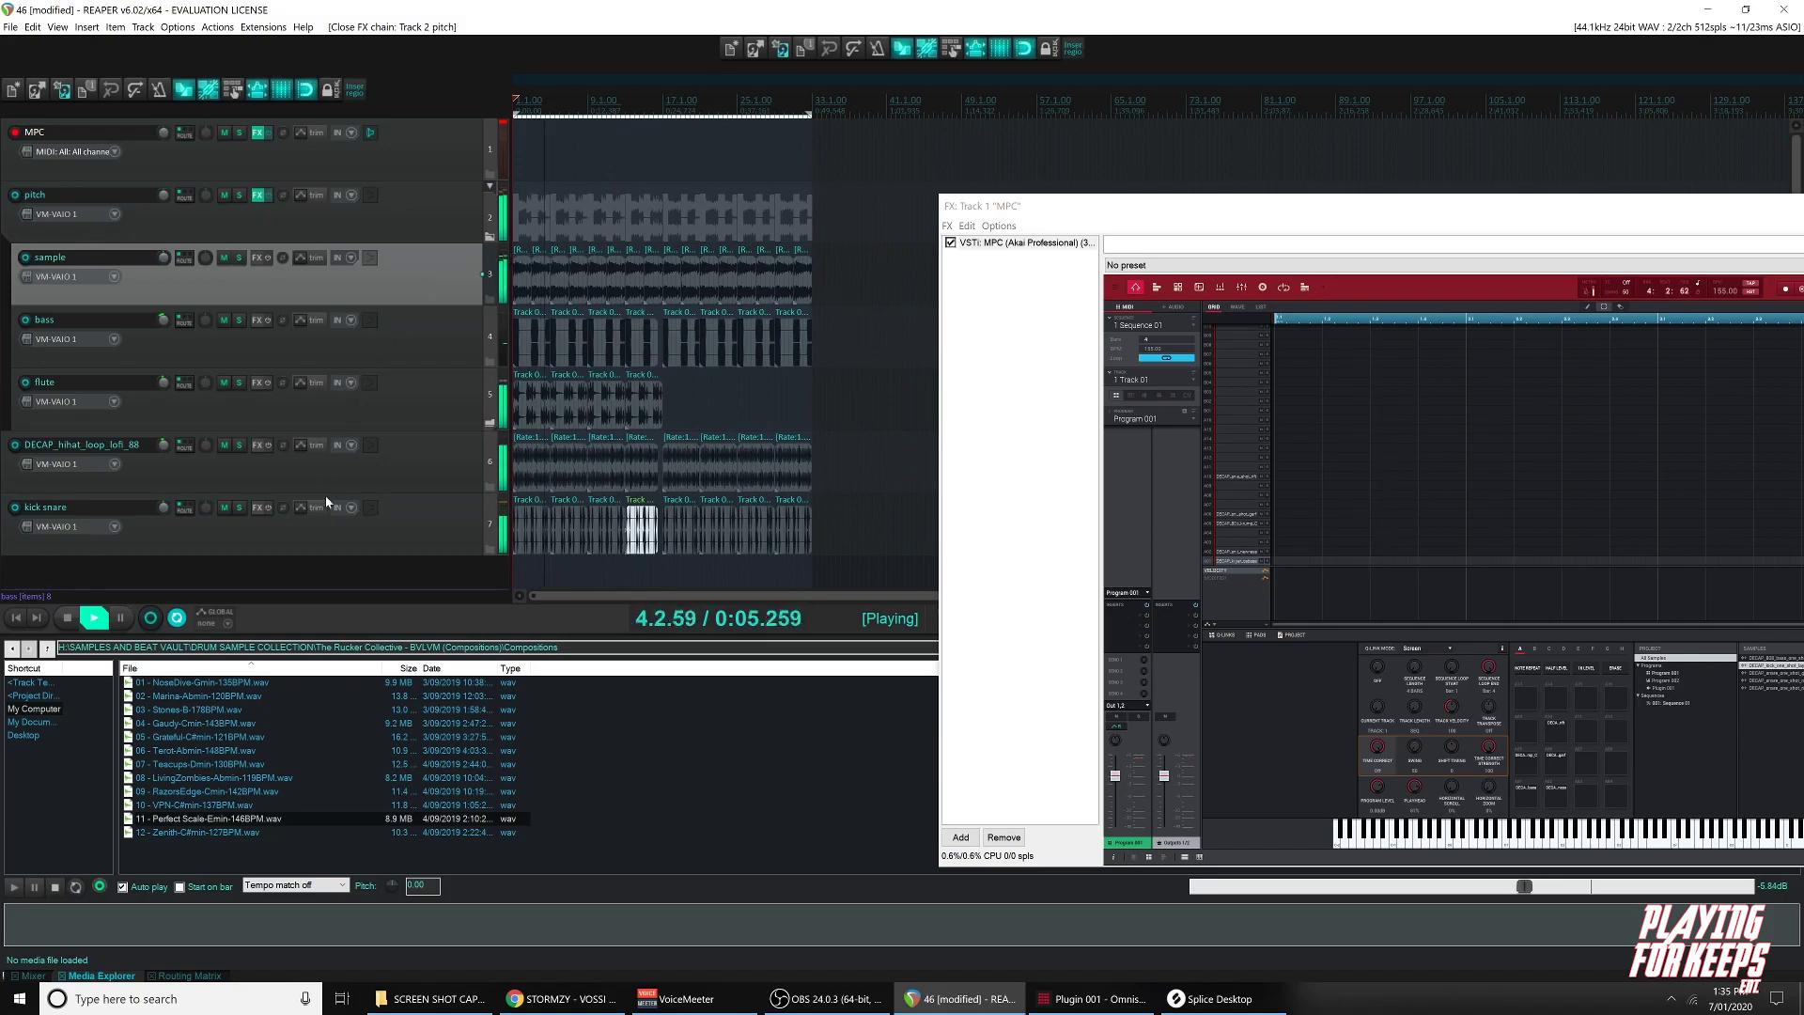
Show the master track and enable its Playrate envelope.
right_click(340, 573)
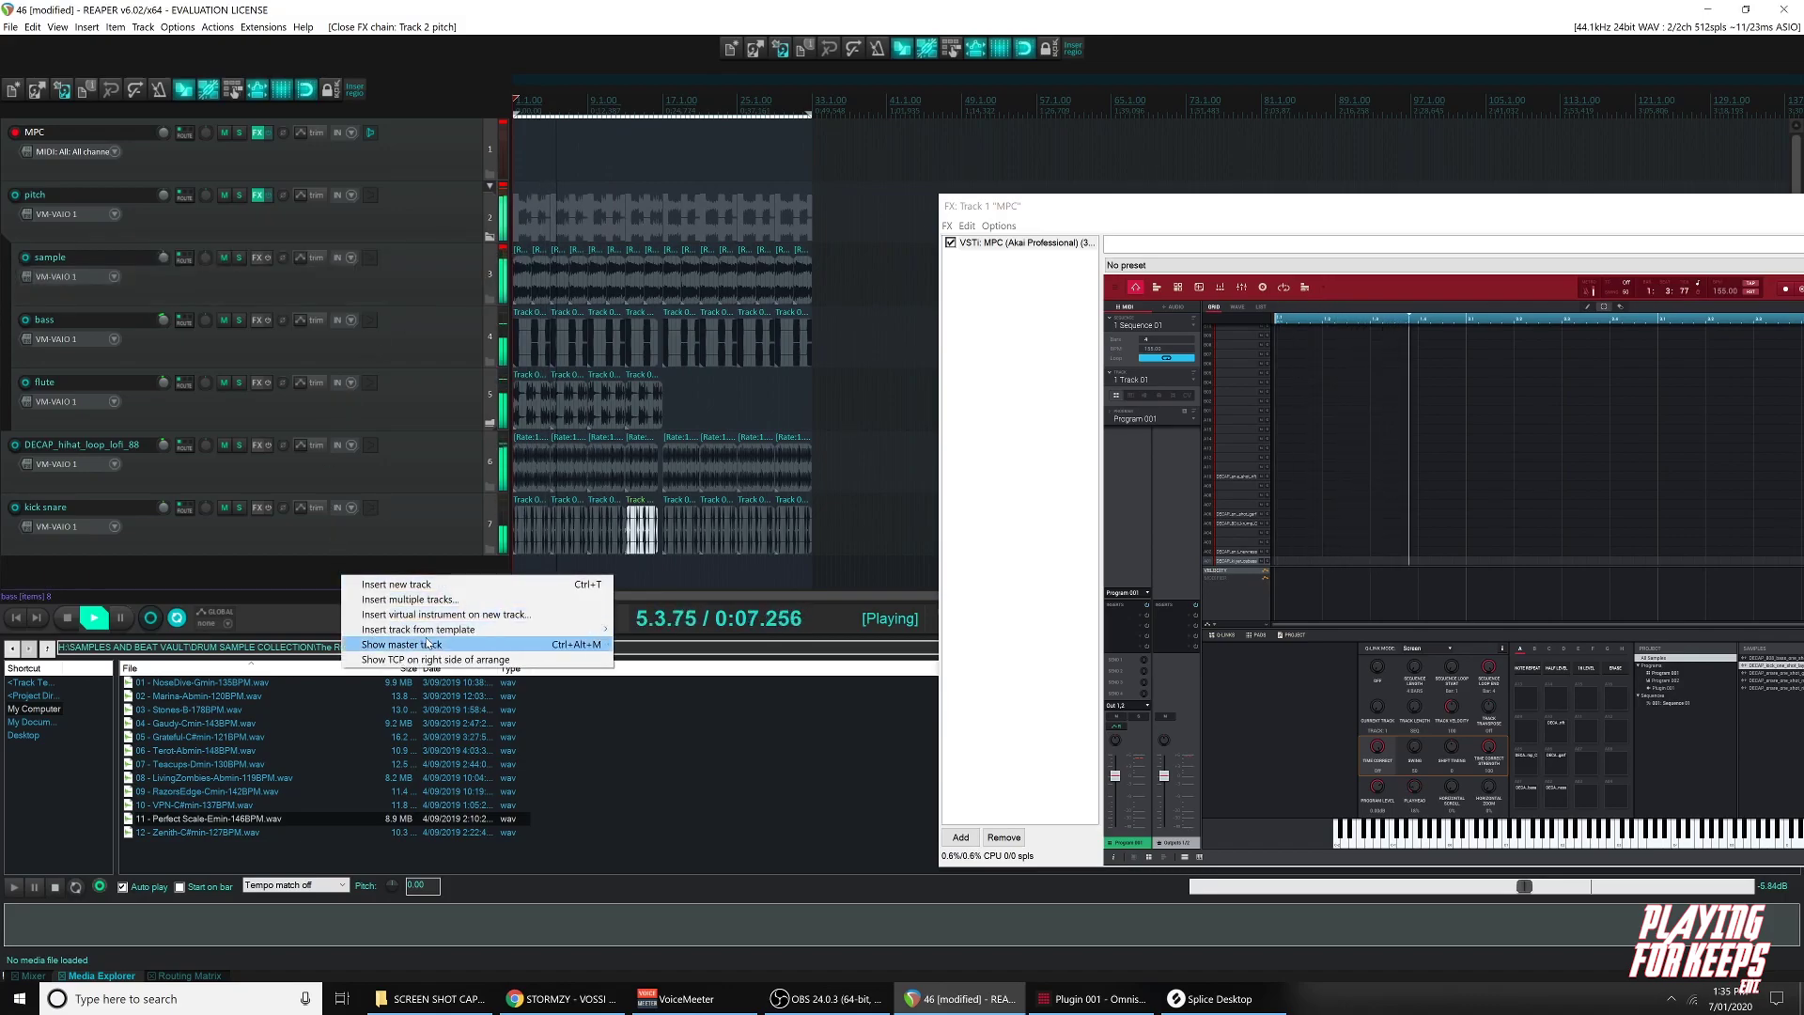
left_click(423, 645)
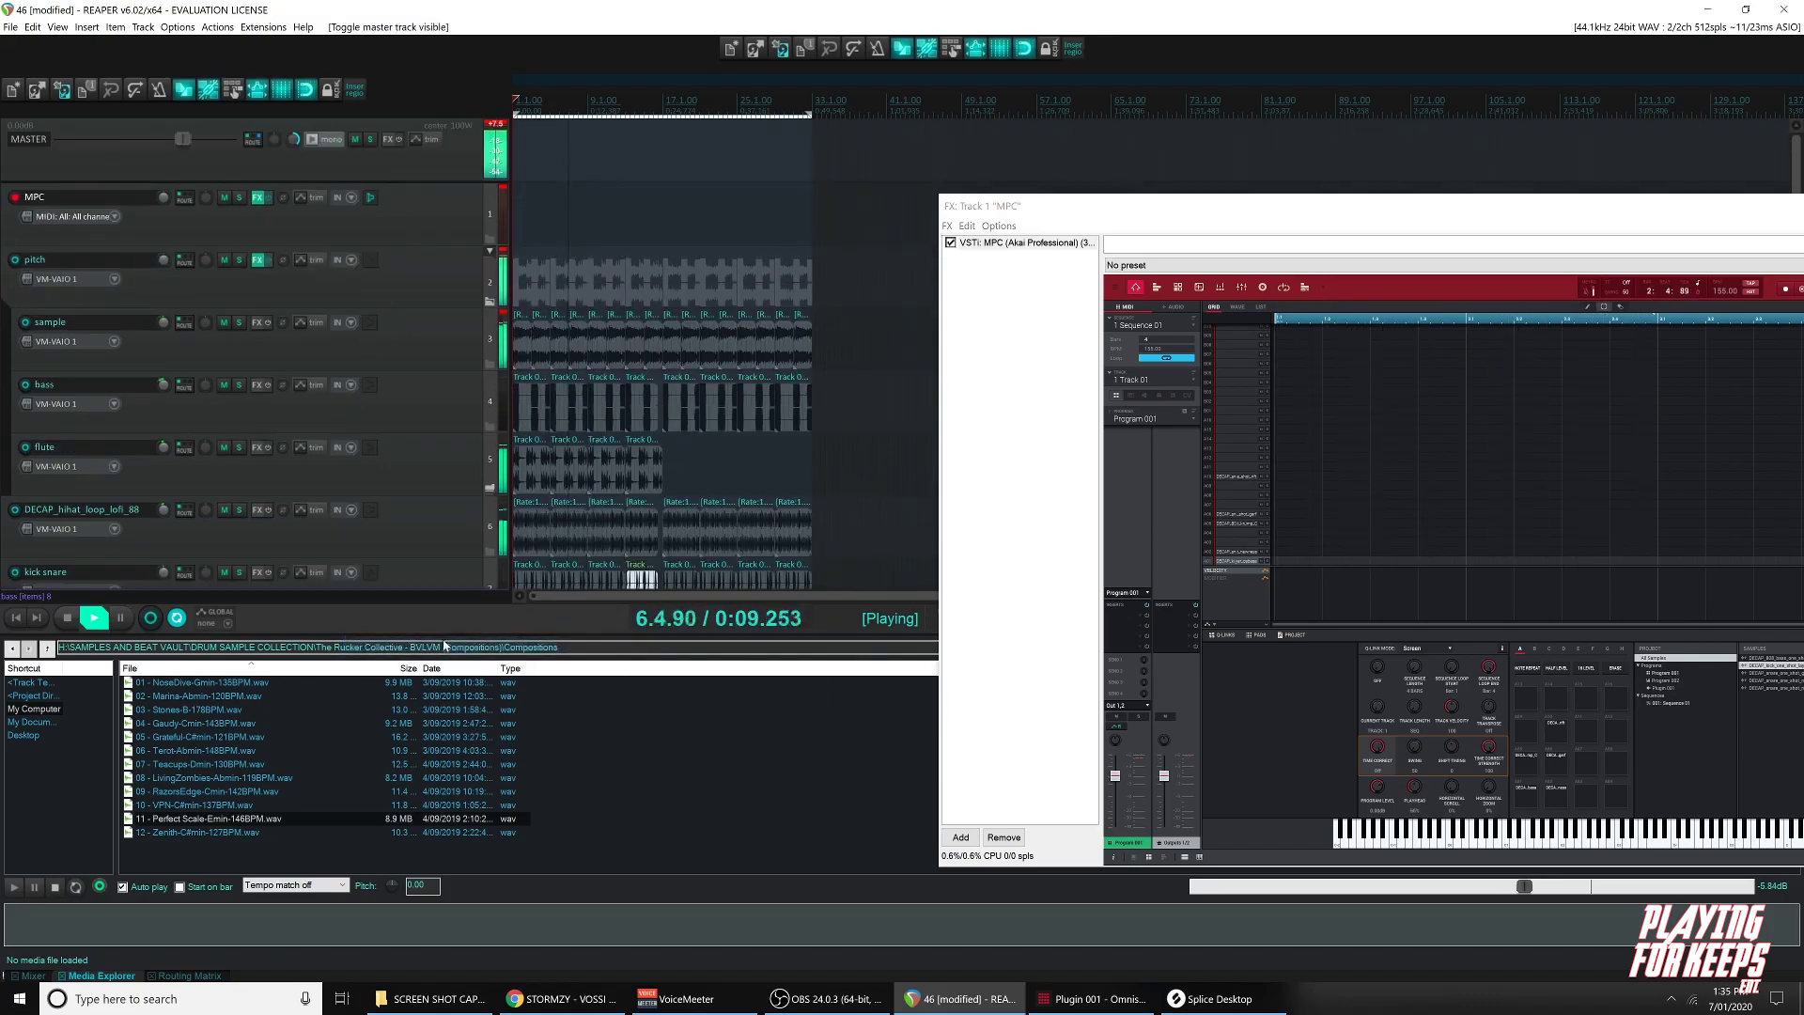
right_click(361, 172)
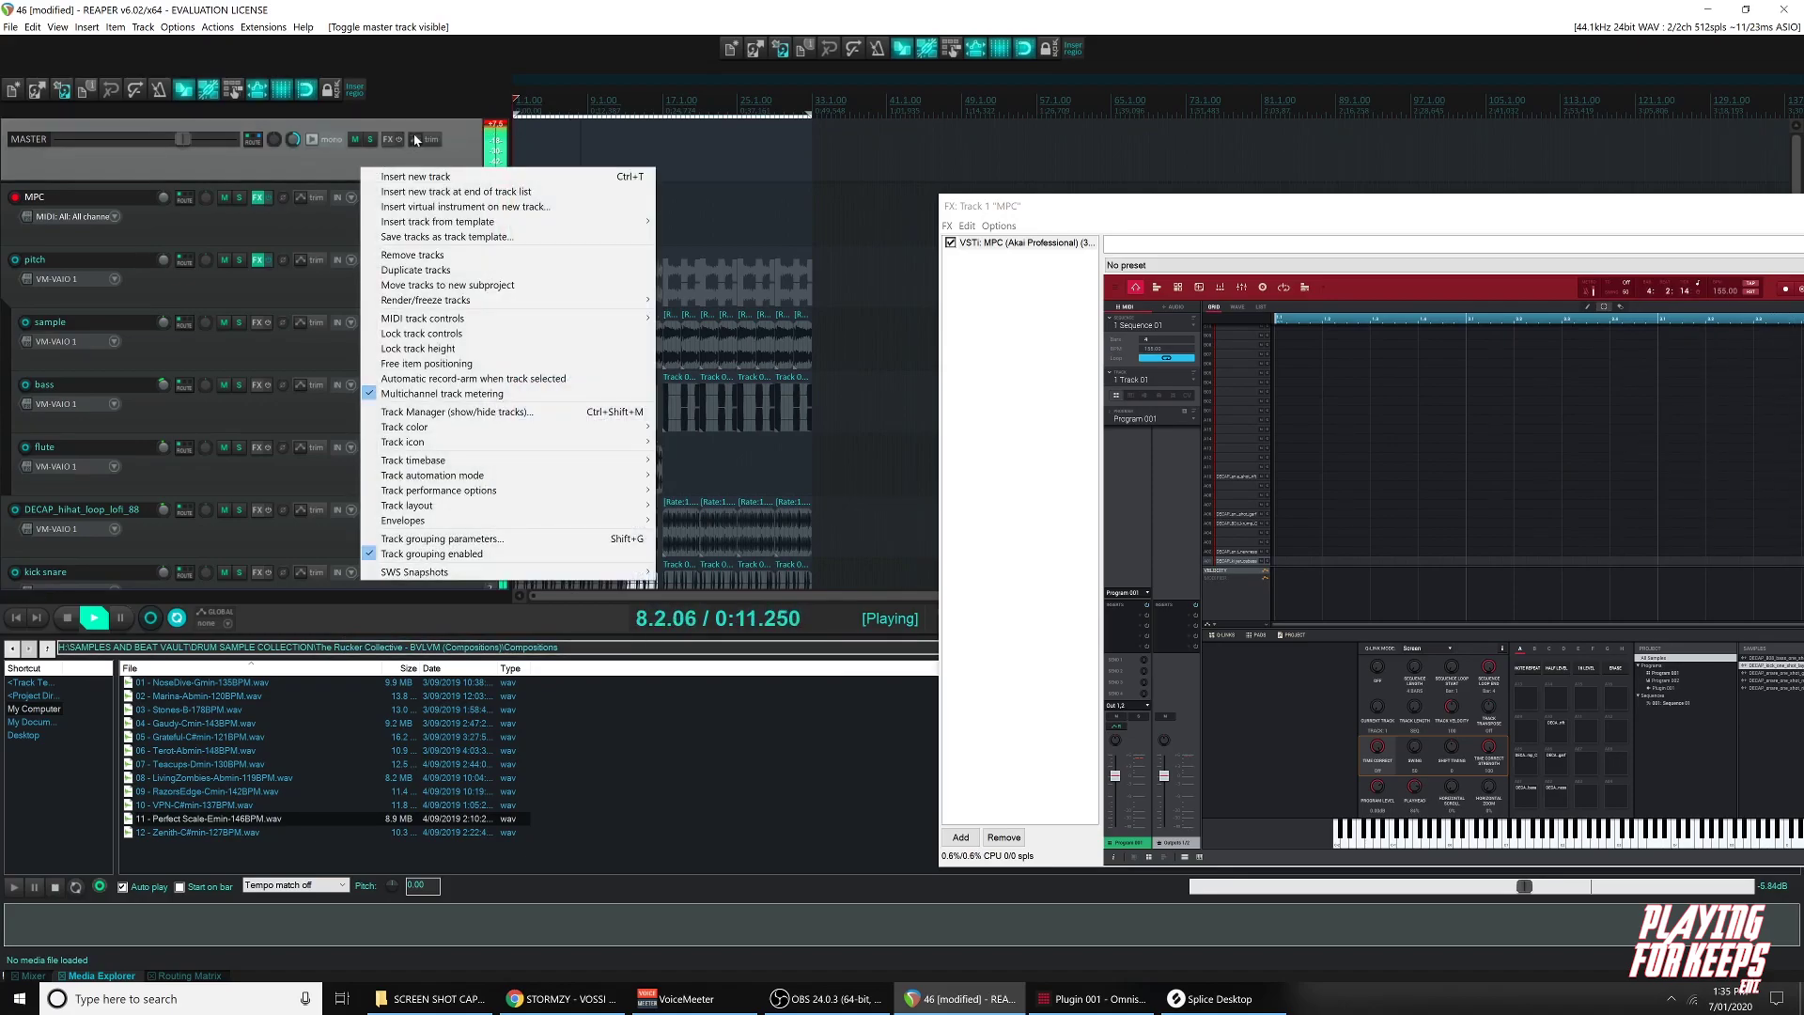
left_click(533, 285)
left_click(522, 305)
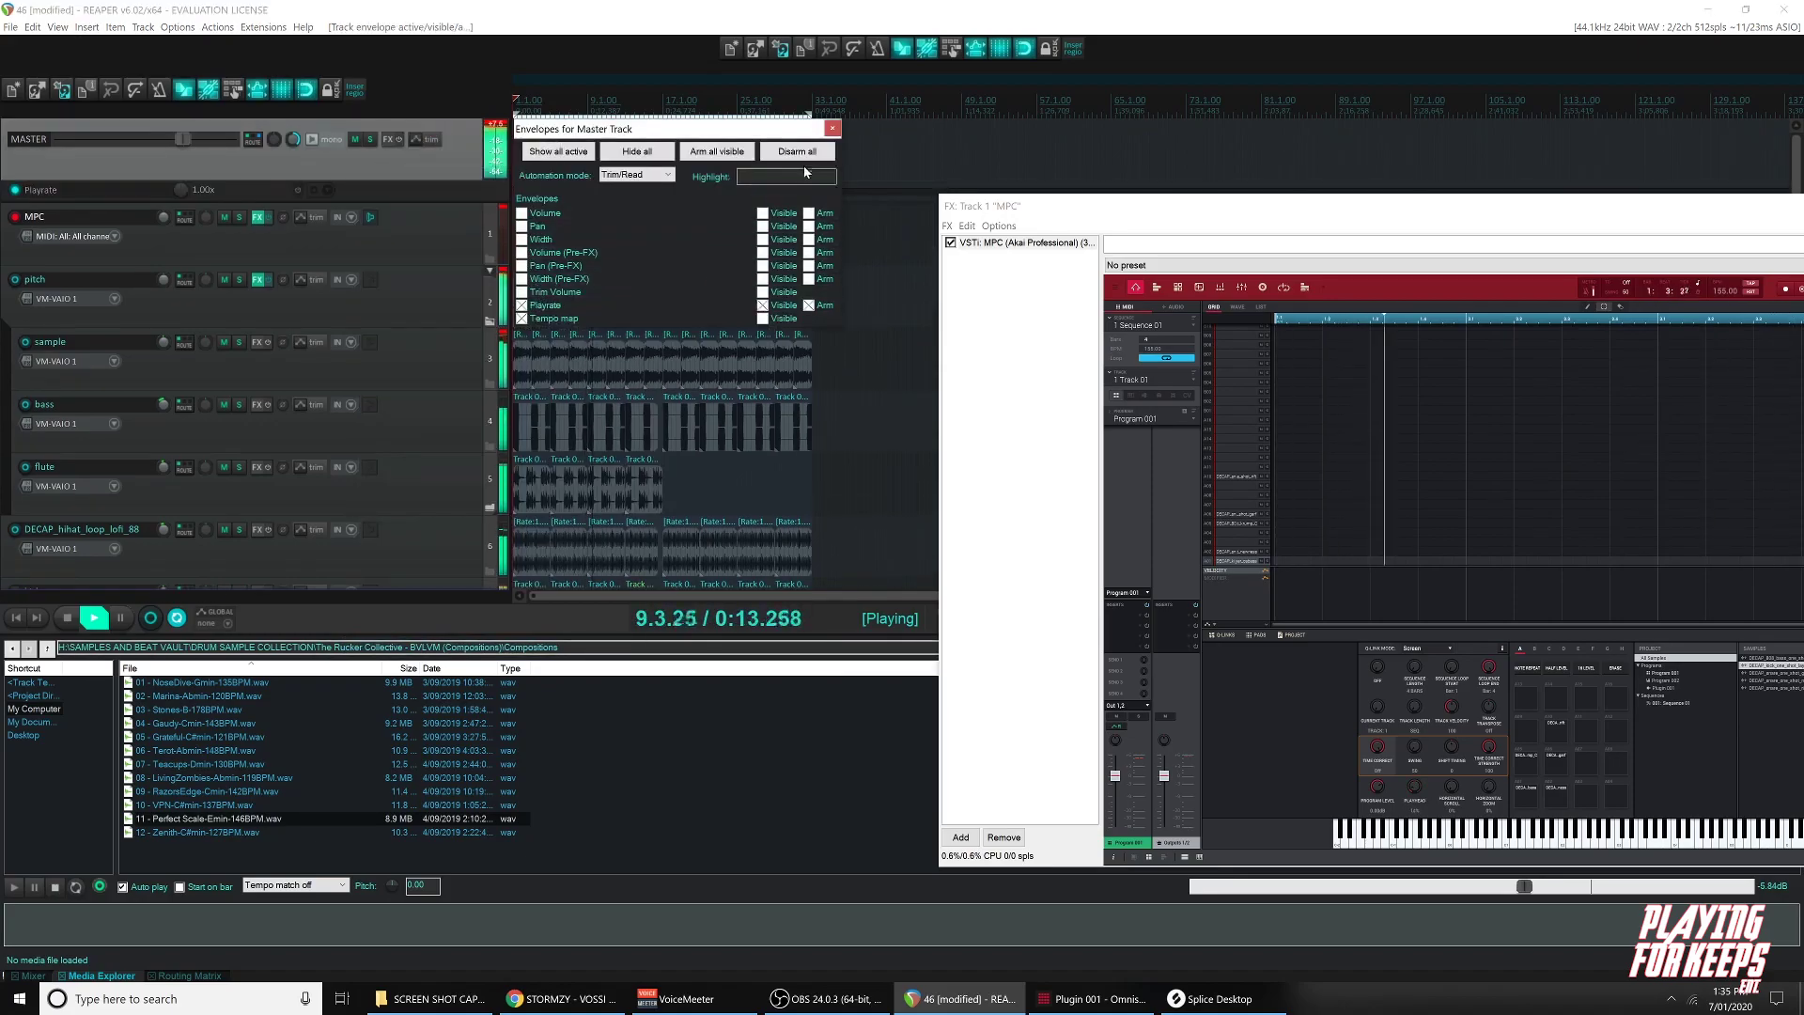
left_click(832, 128)
Try the master Playrate envelope at 0.83x during playback and return it to 1.00x.
left_click_drag(607, 179, 607, 198)
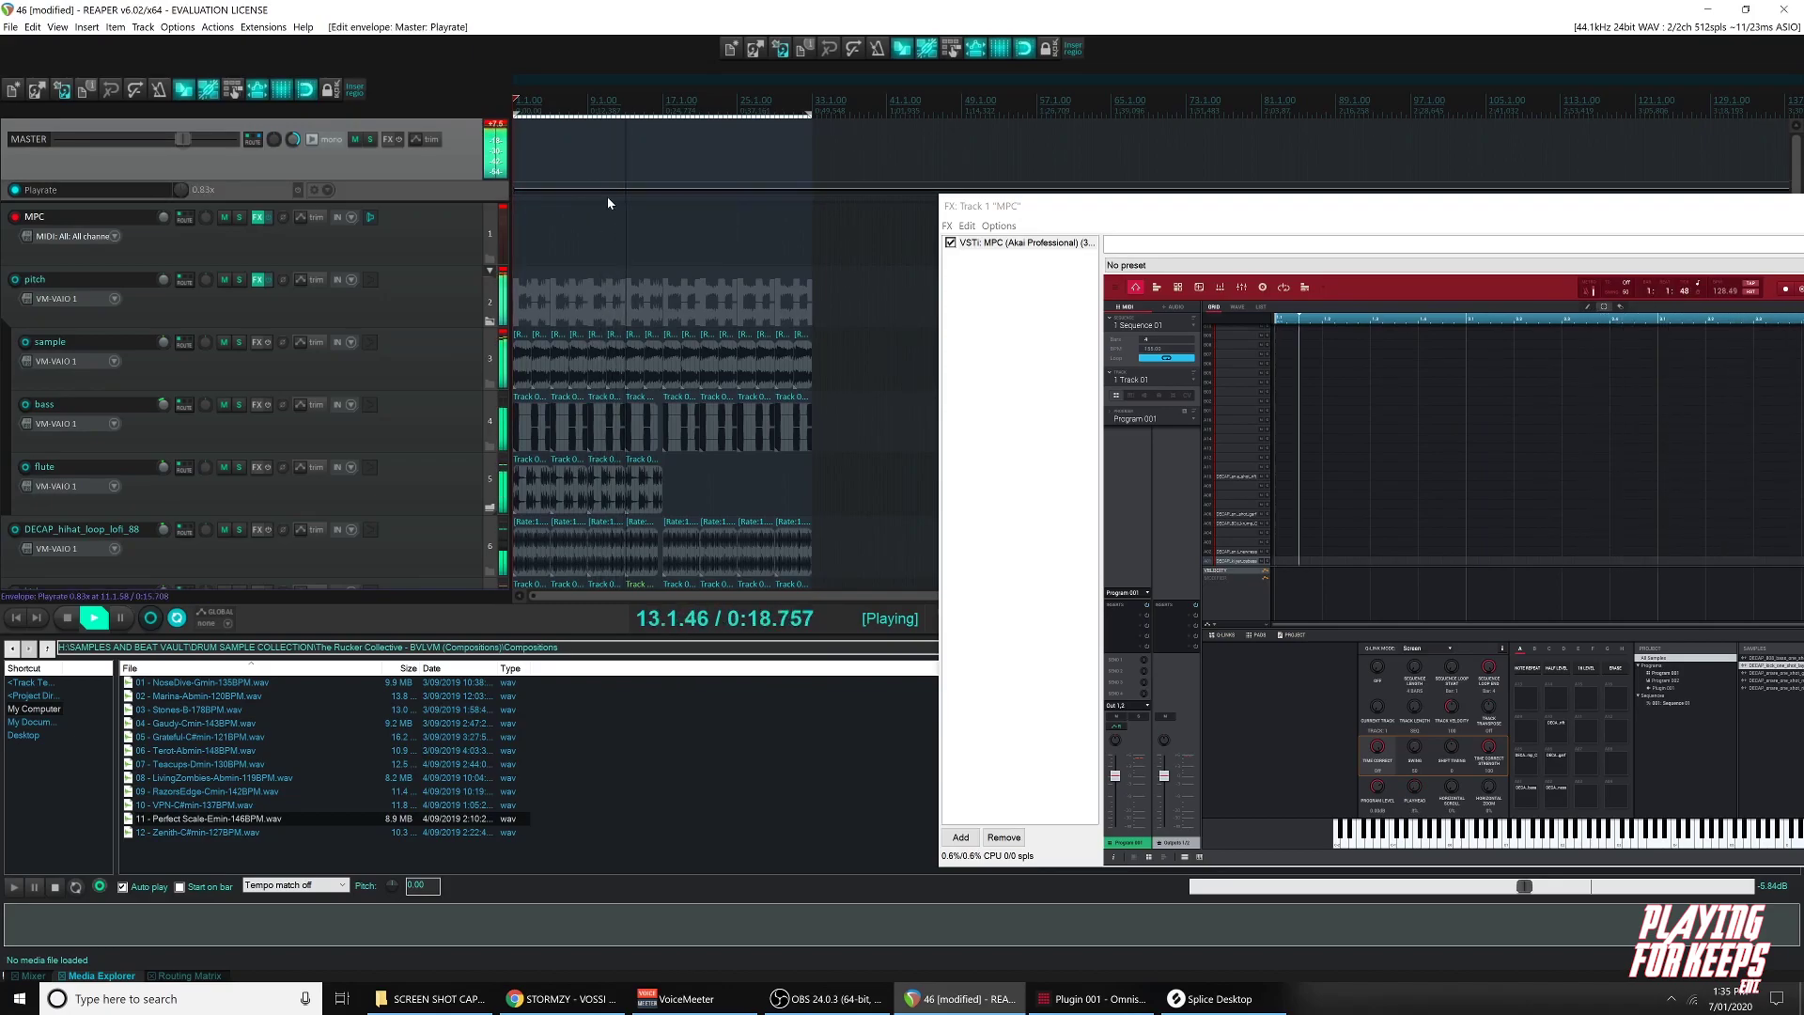
left_click(607, 189)
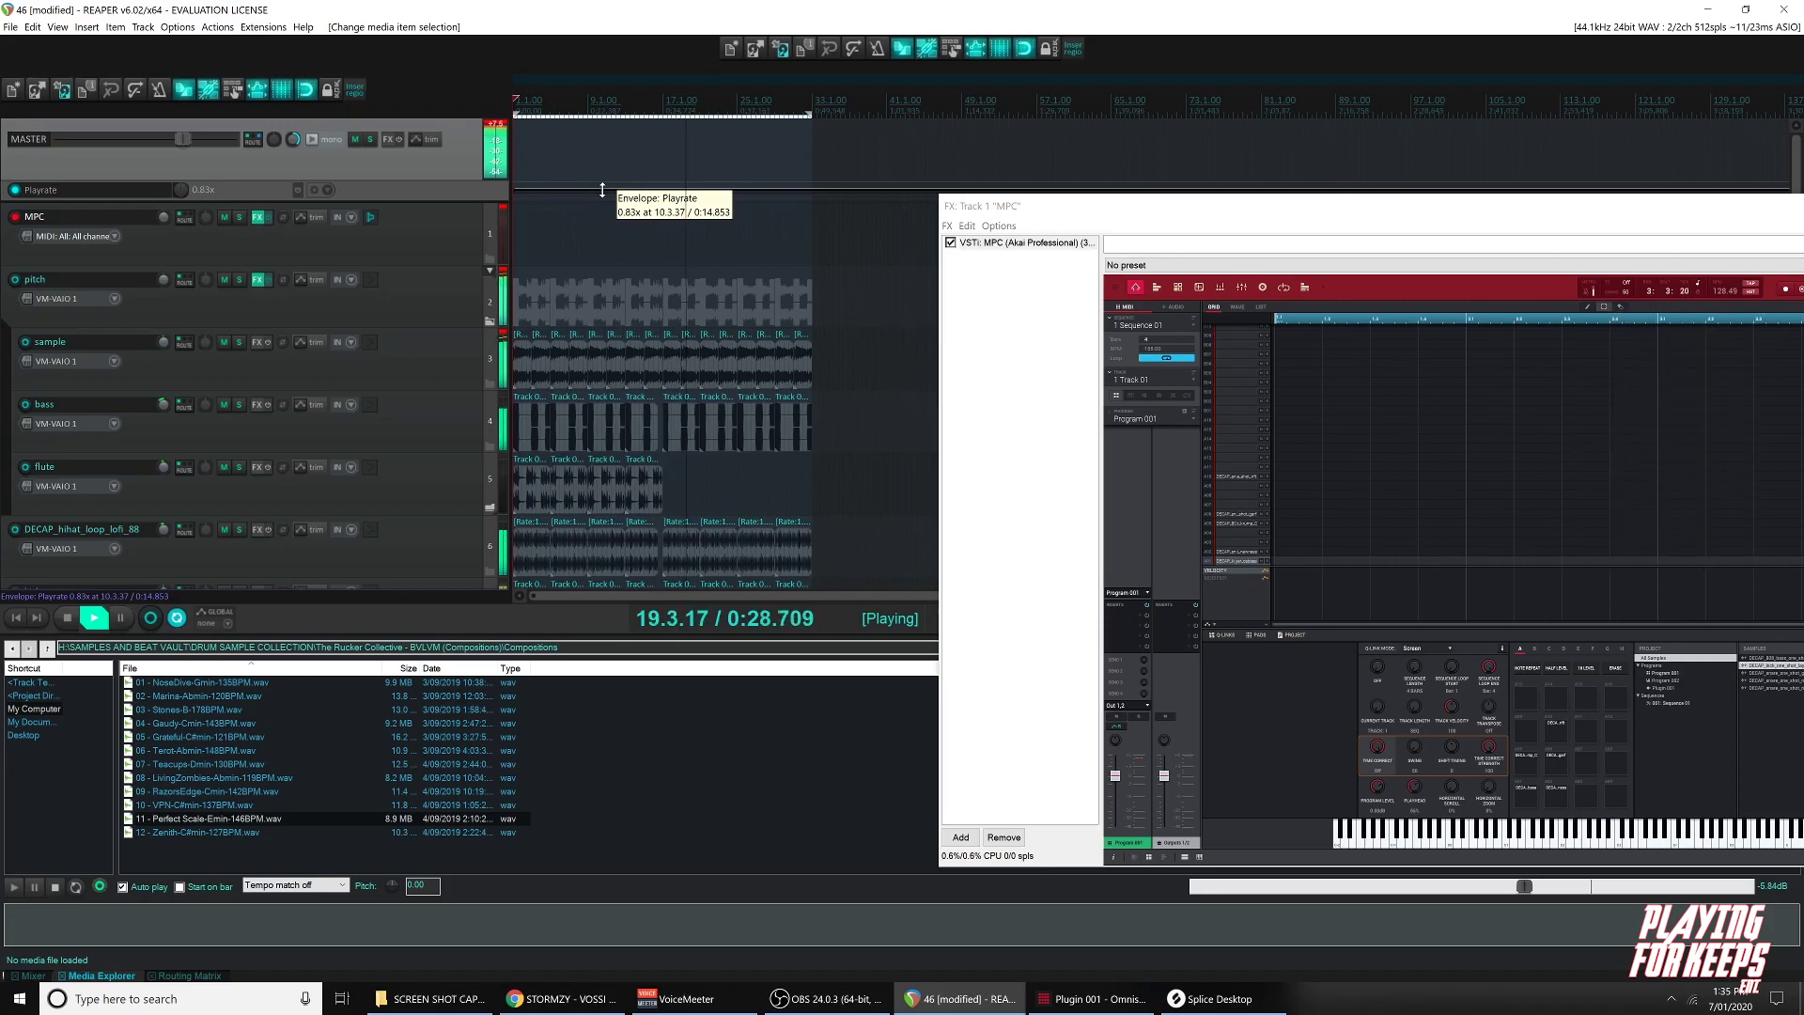
key("space")
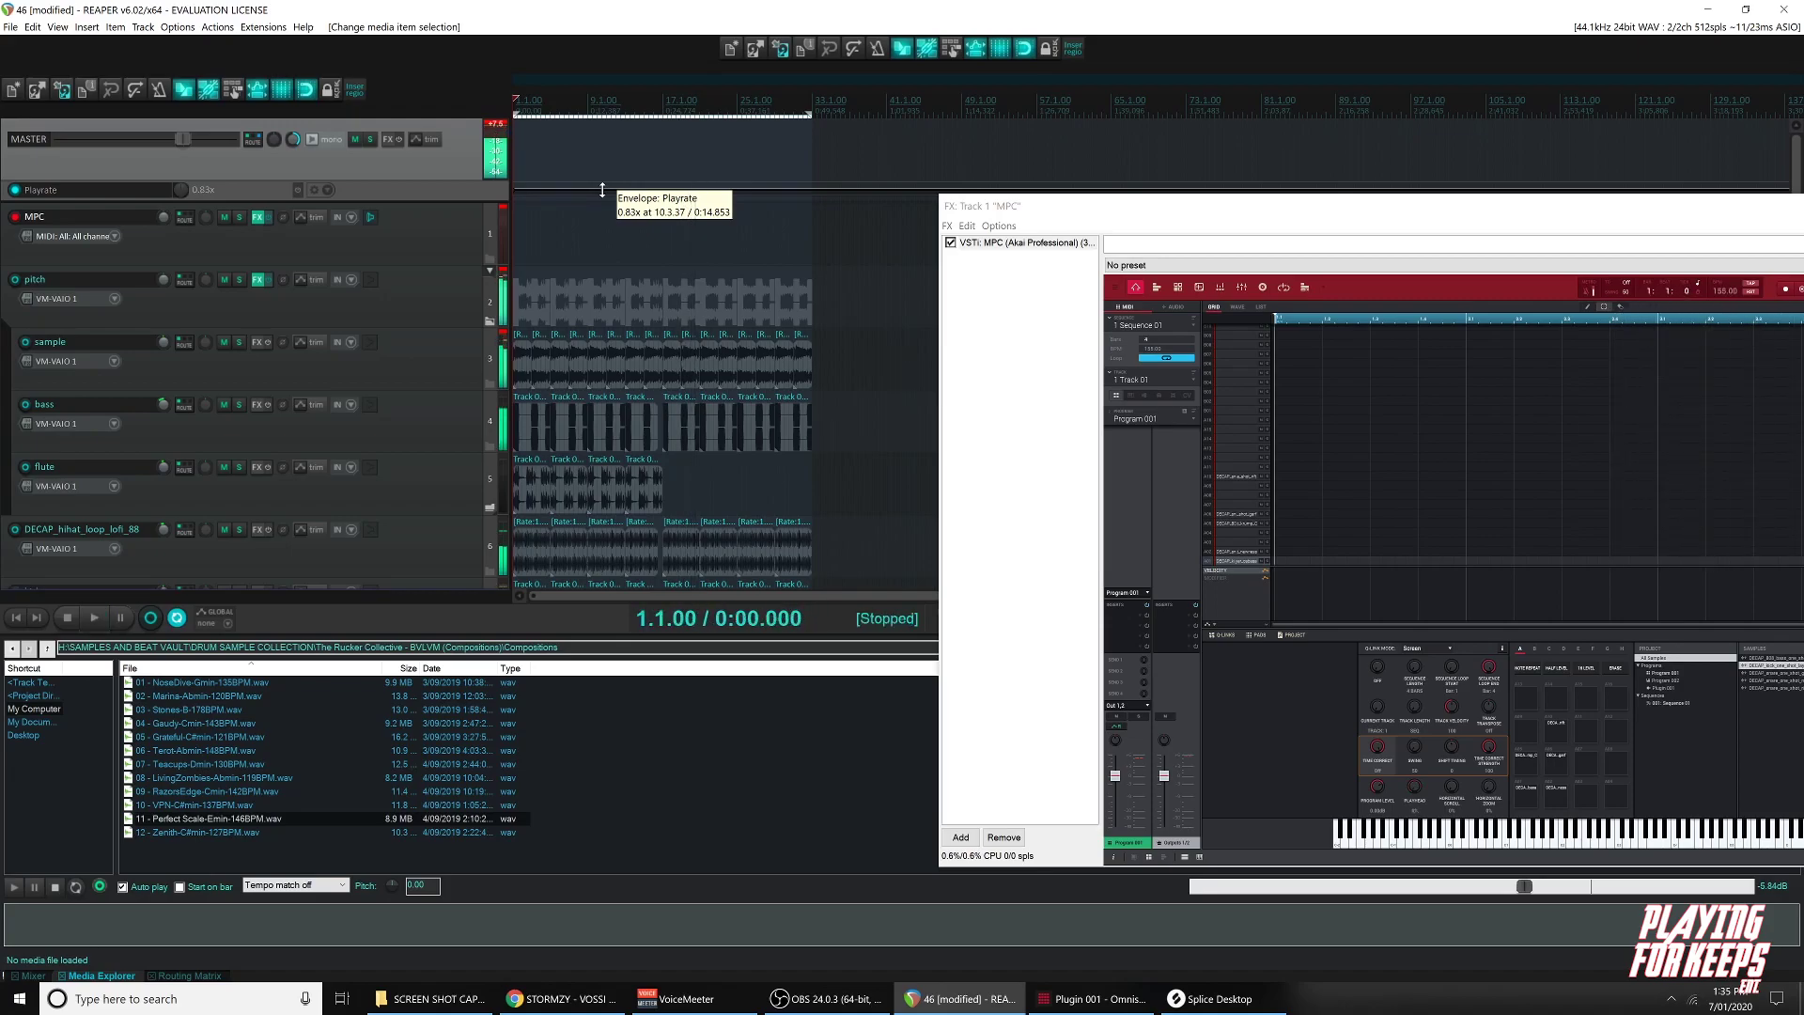
left_click_drag(602, 191, 613, 180)
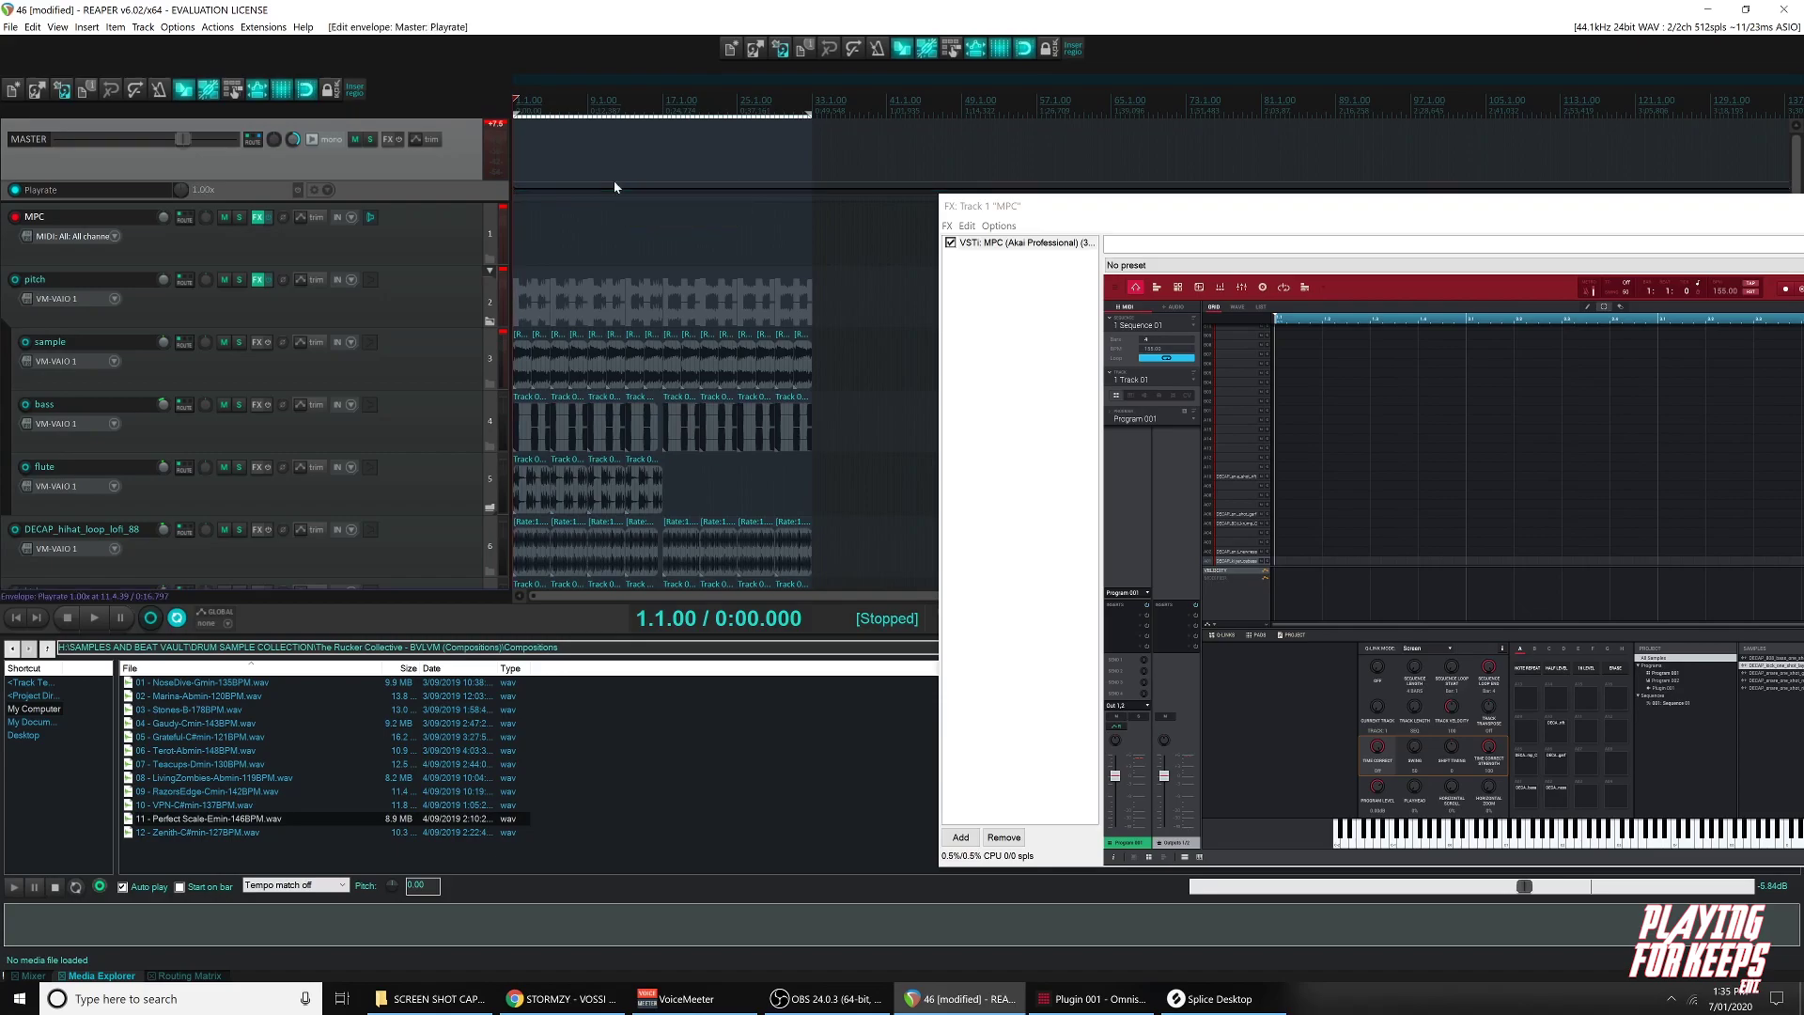
key("space")
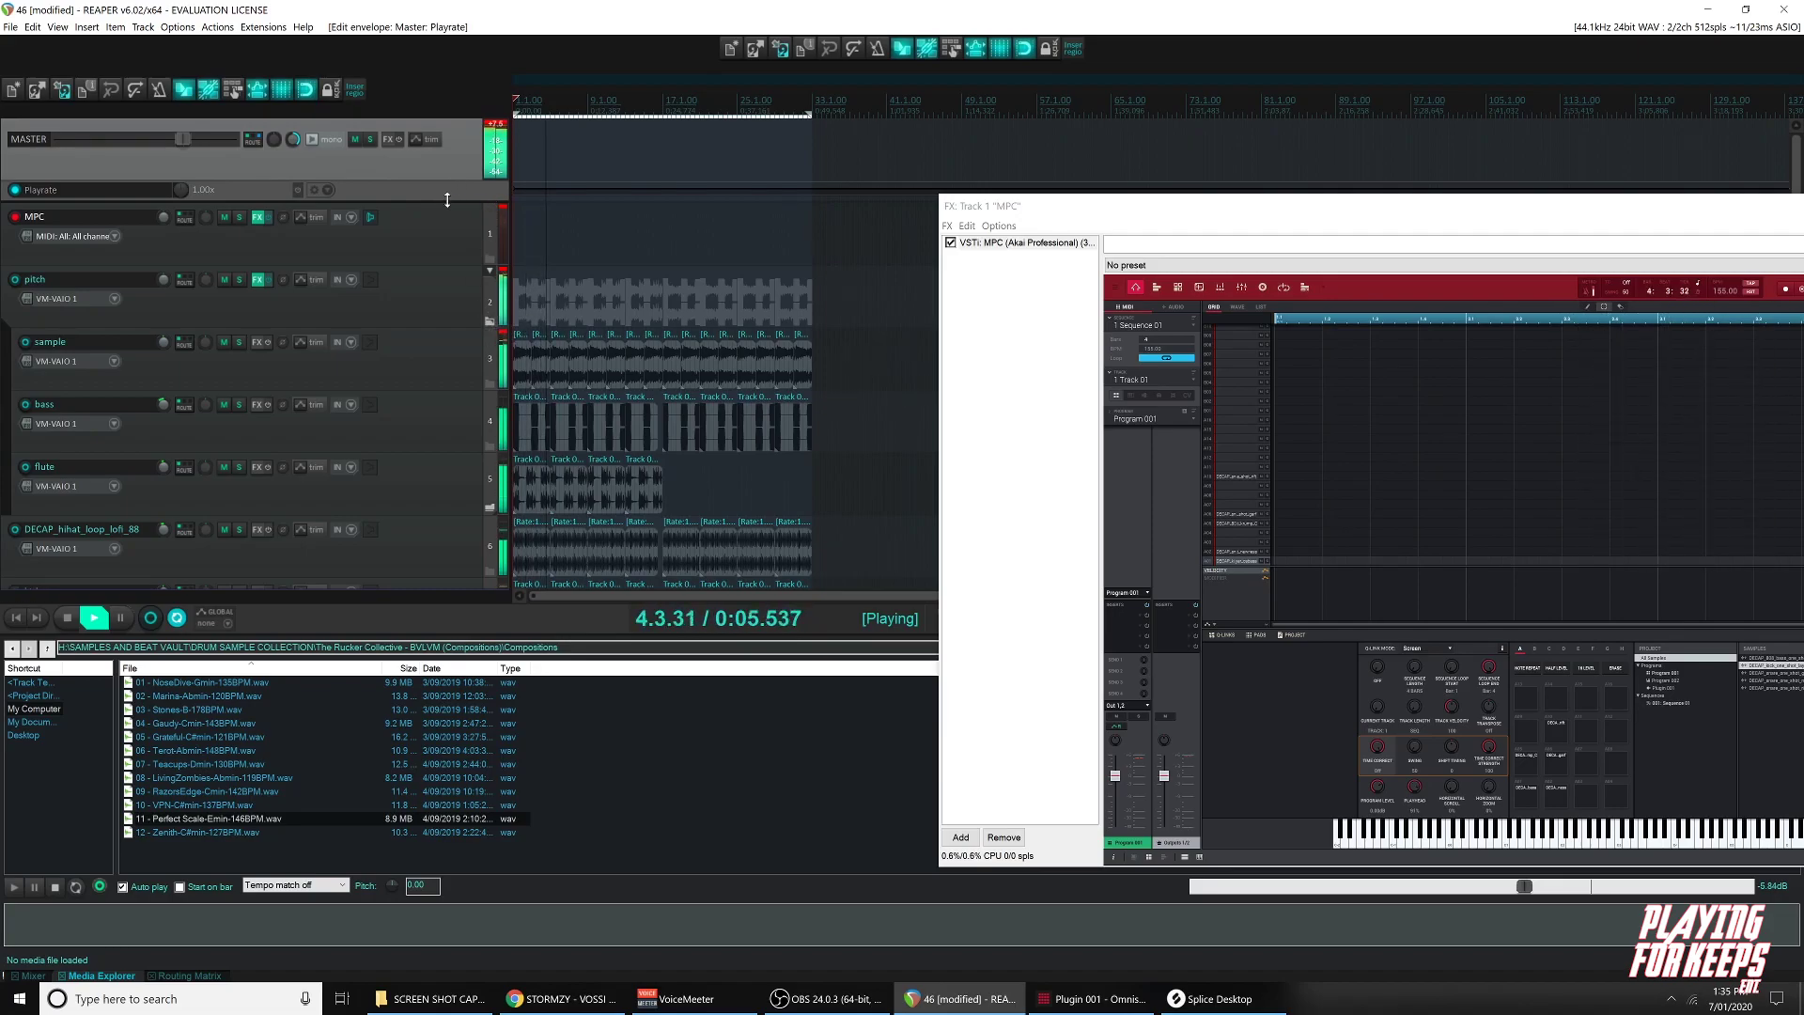
Collapse the pitch folder to hide its sample, bass and flute tracks.
left_click(455, 314)
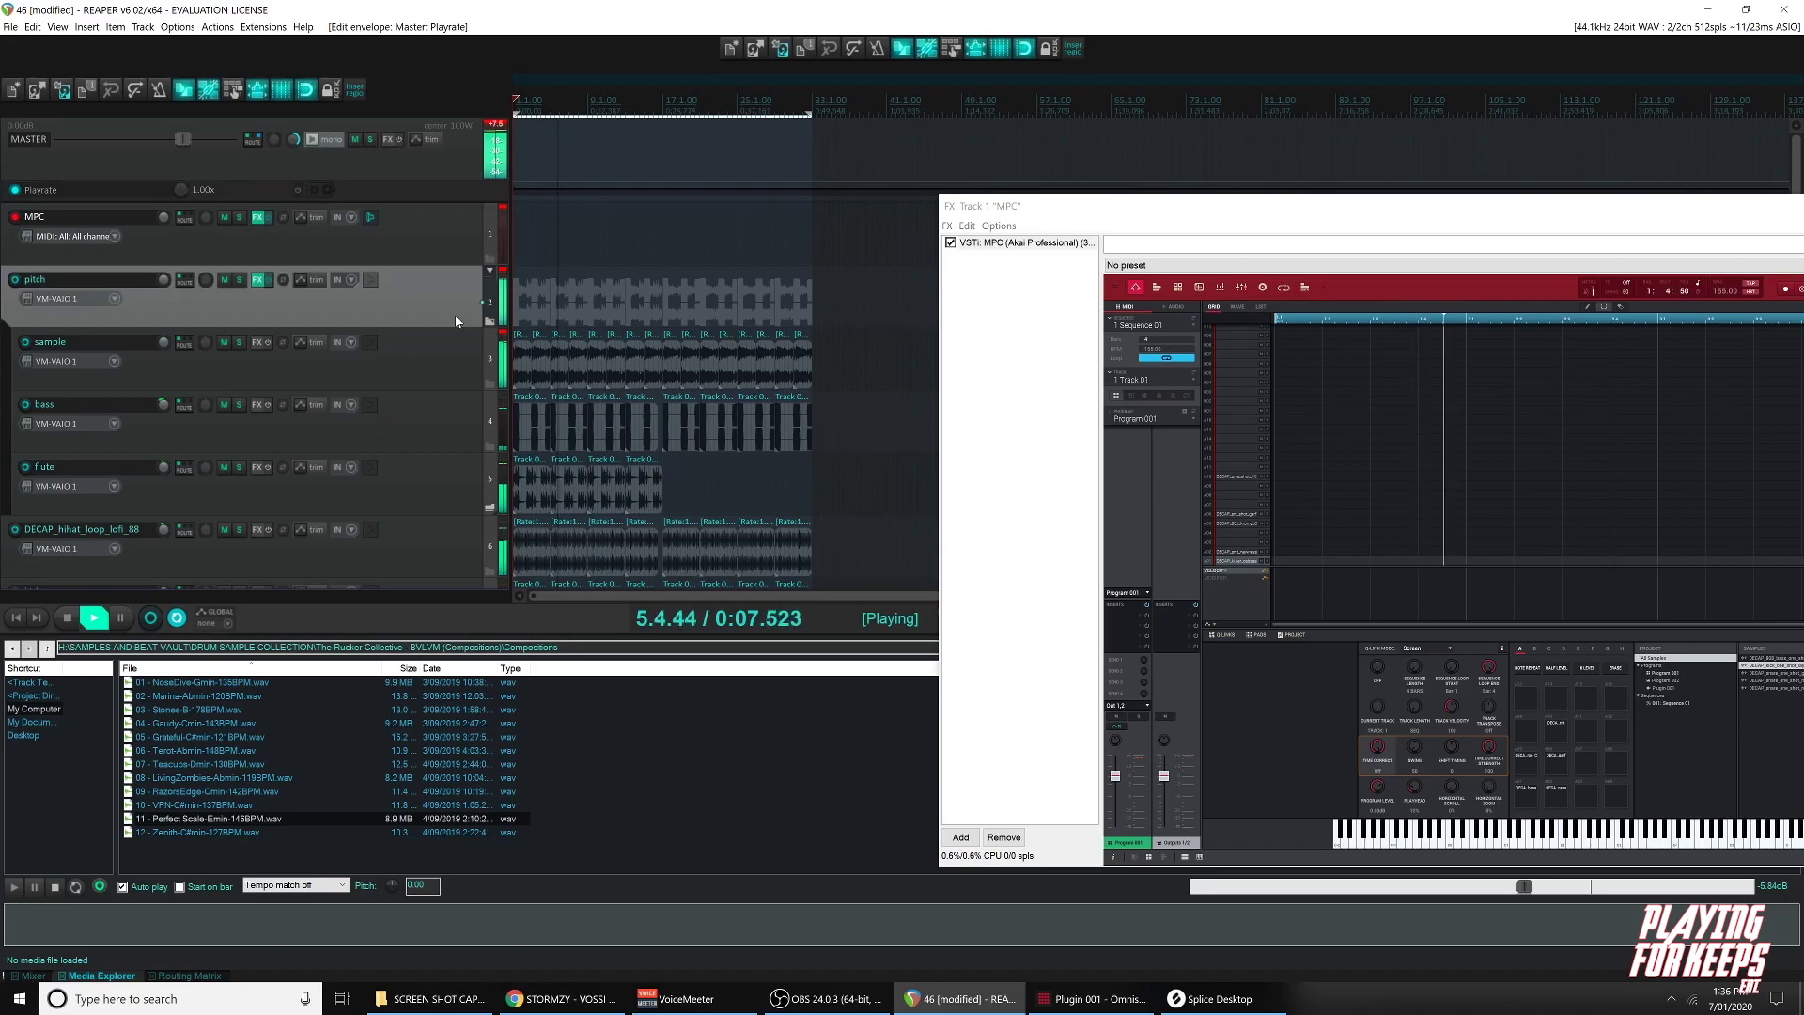
left_click(490, 271)
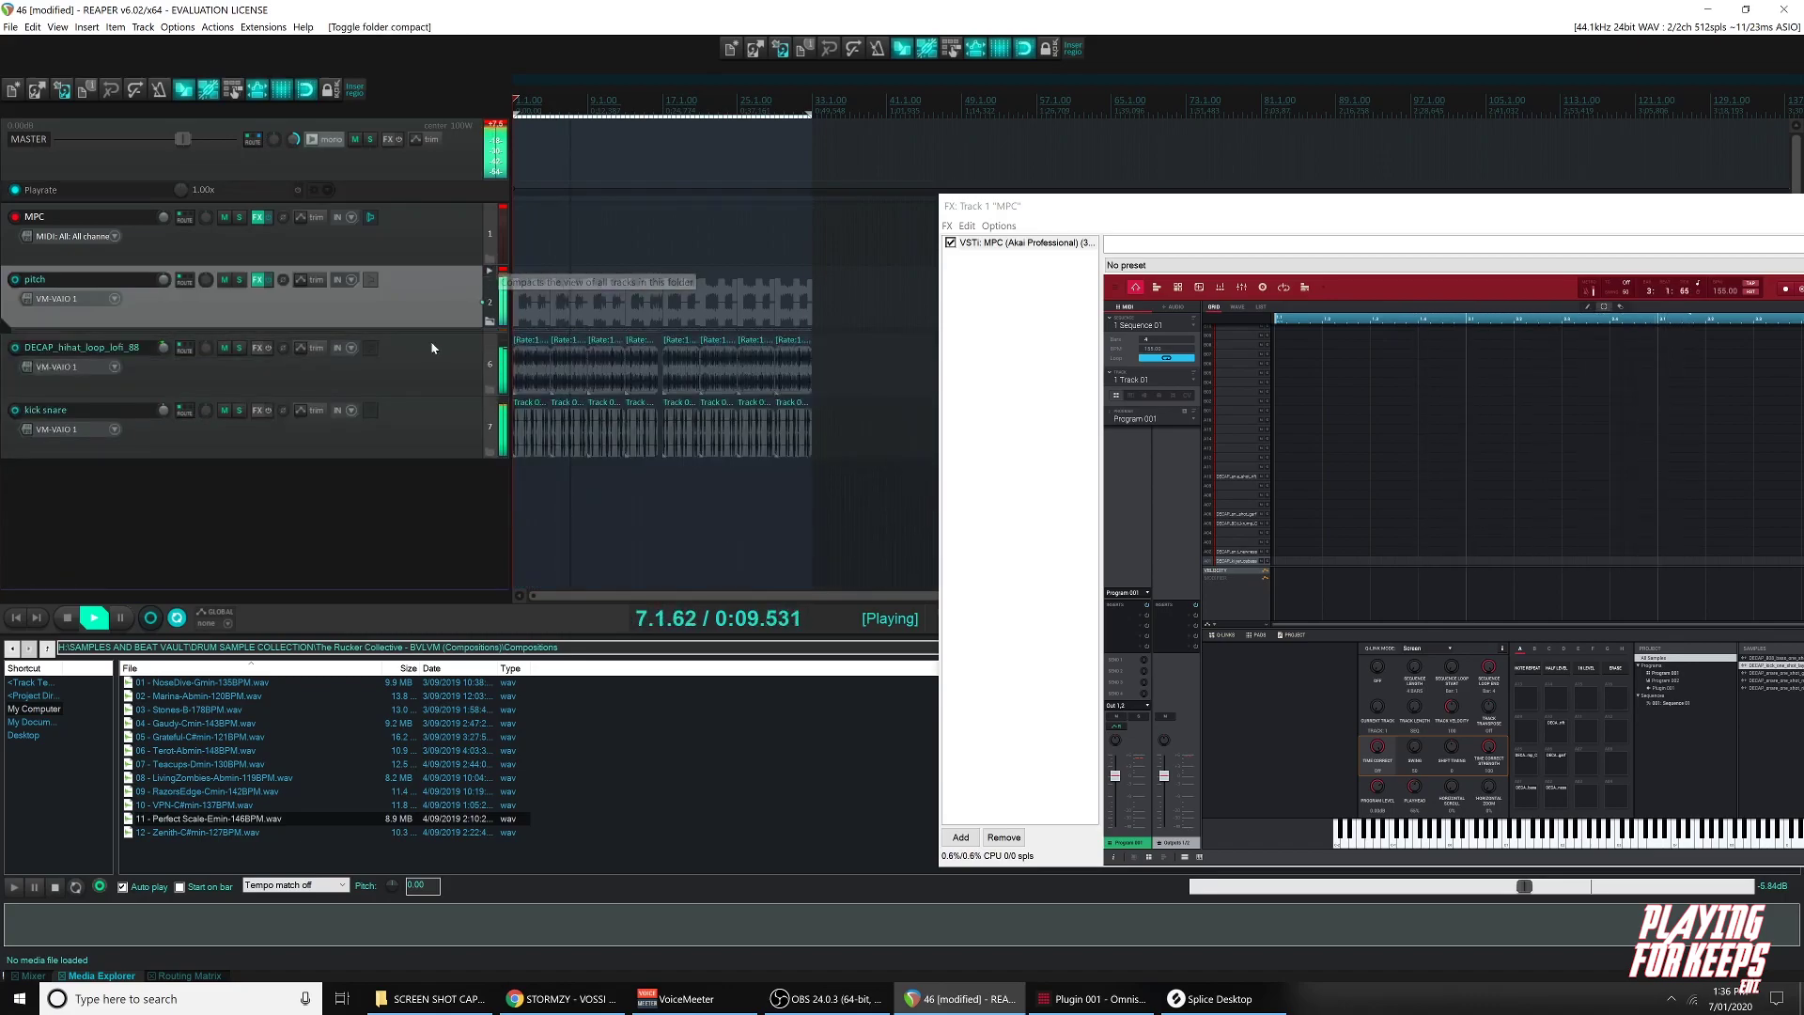
Browse two levels up in the Media Explorer to the DRUM SAMPLE COLLECTION folder.
left_click(48, 649)
left_click(48, 649)
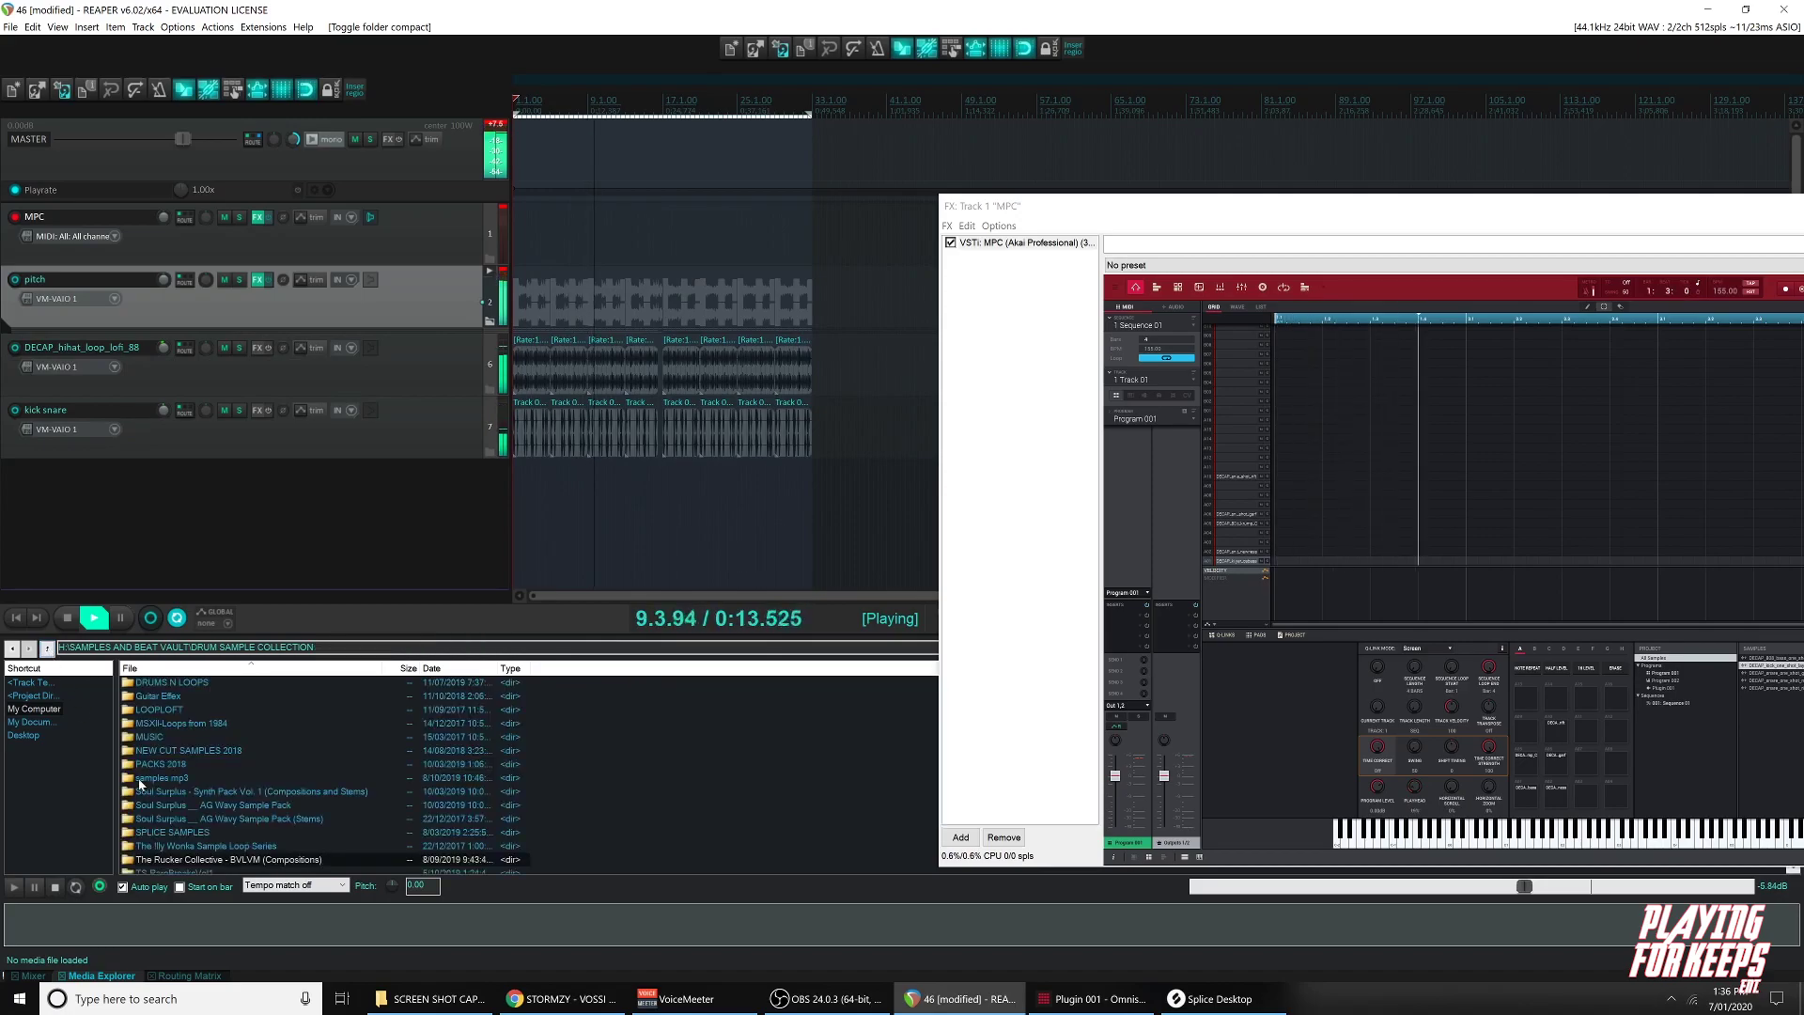